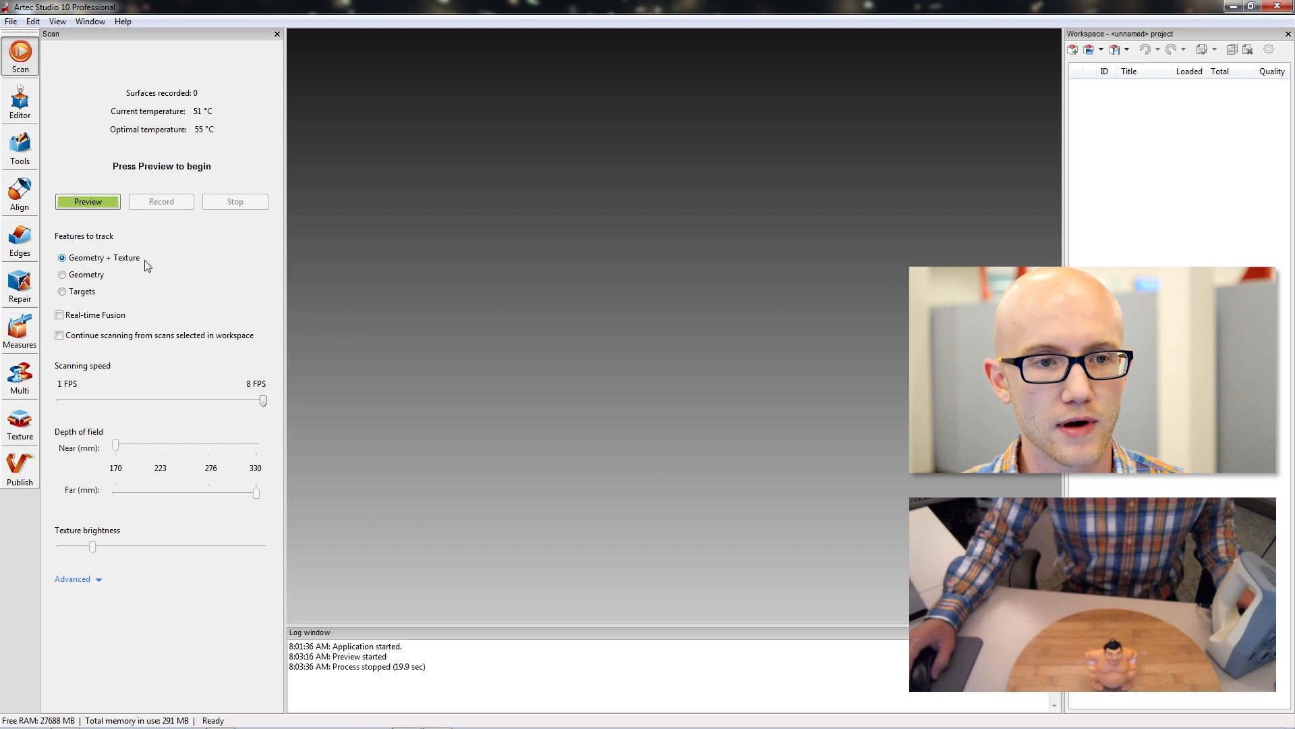
Compare the Geometry tracking mode with Geometry + Texture, return to Geometry + Texture, and review the advanced scan settings.
left_click(64, 277)
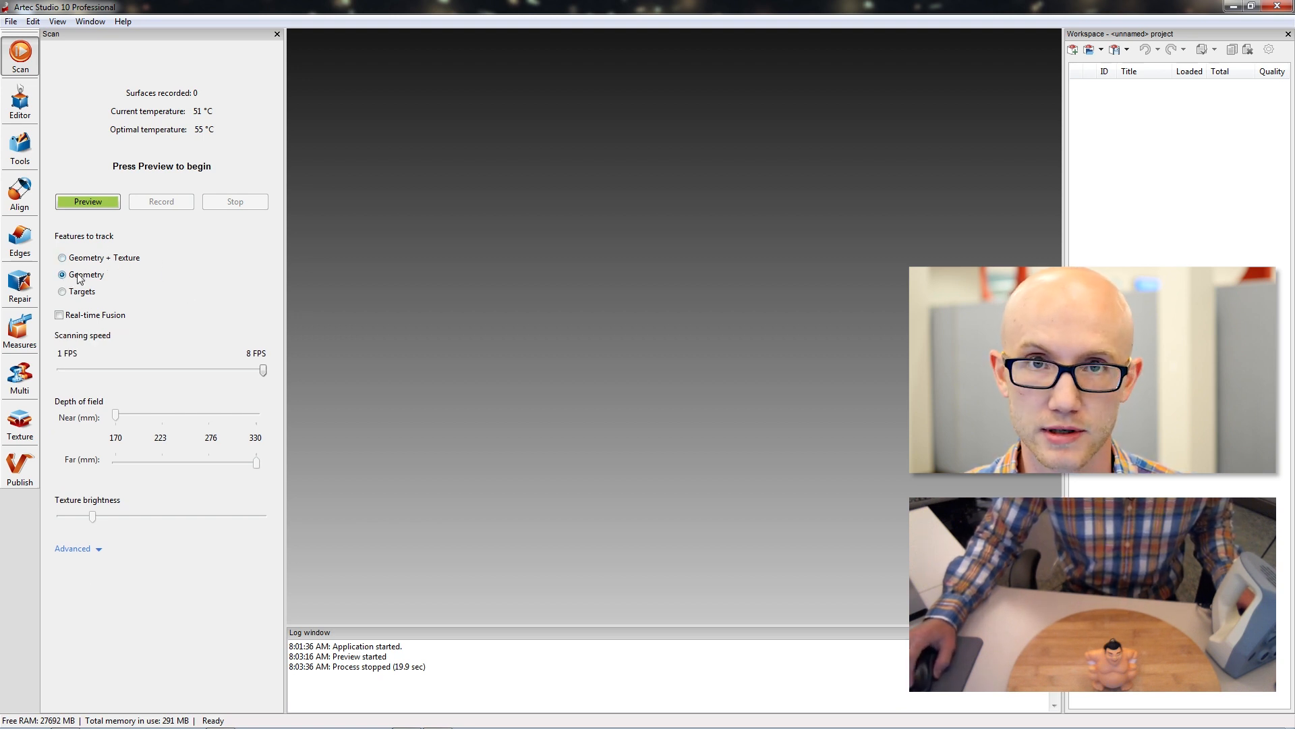
left_click(64, 261)
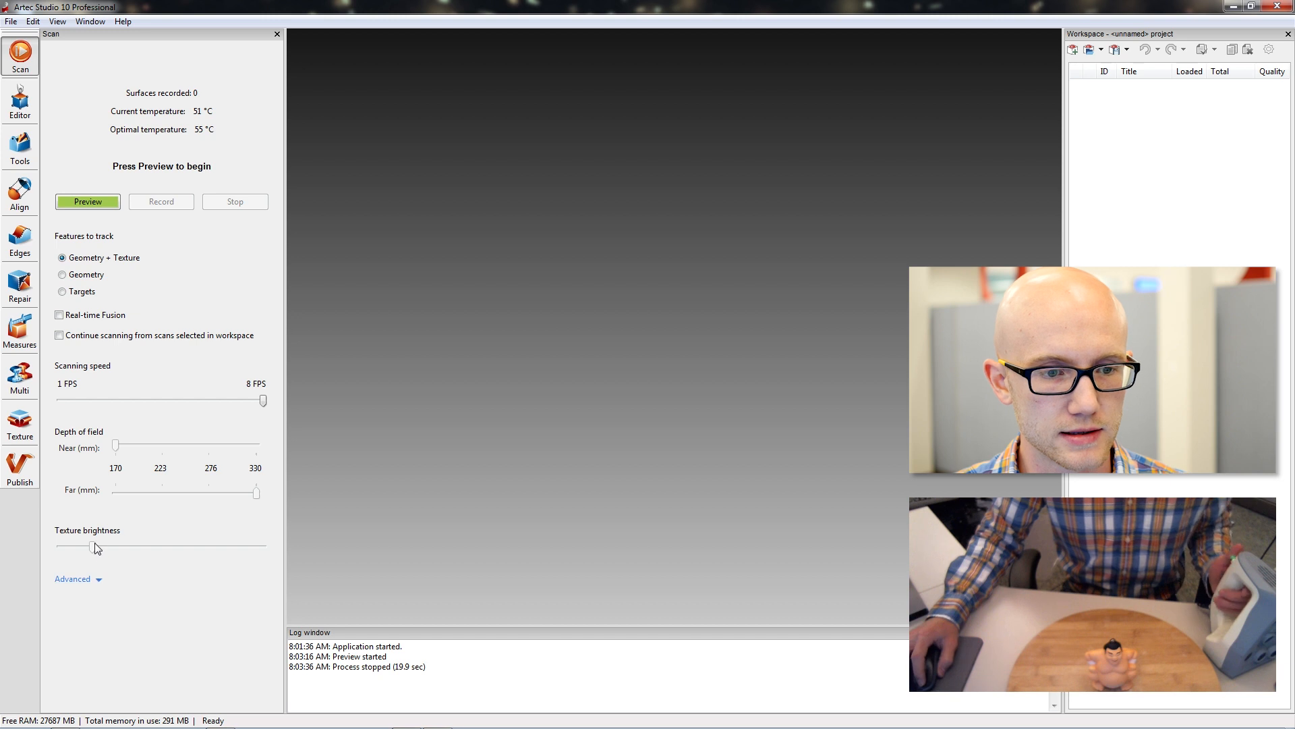
left_click(101, 580)
left_click_drag(276, 464, 269, 579)
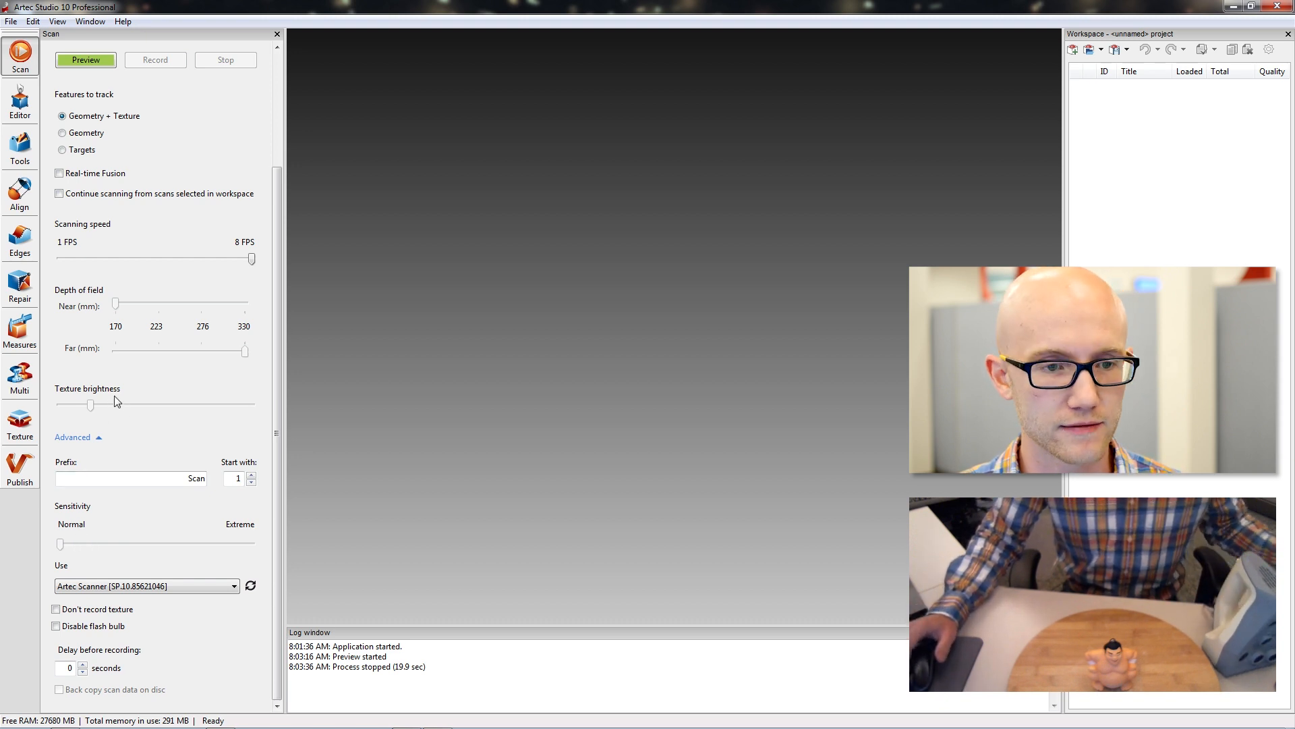
left_click_drag(277, 407, 260, 236)
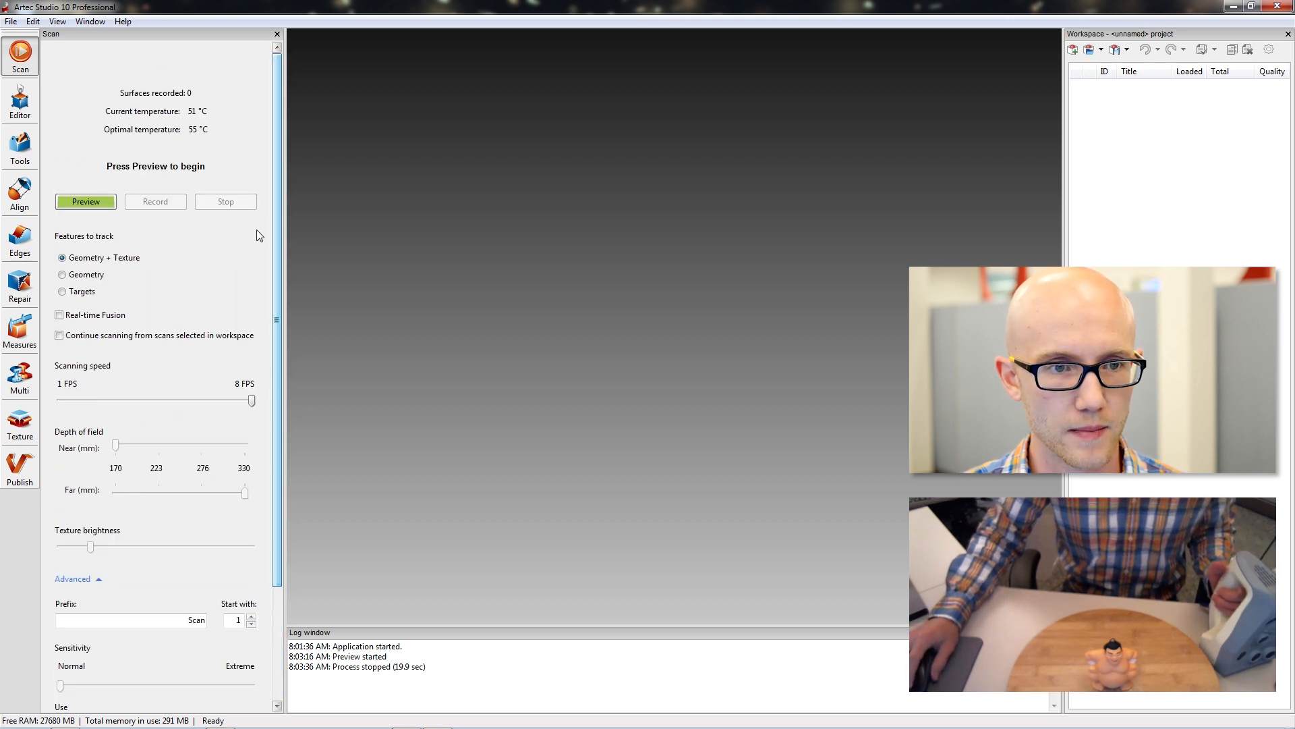
Start the scanner preview, reduce the texture brightness slightly, and keep the sensitivity at Normal.
left_click(76, 197)
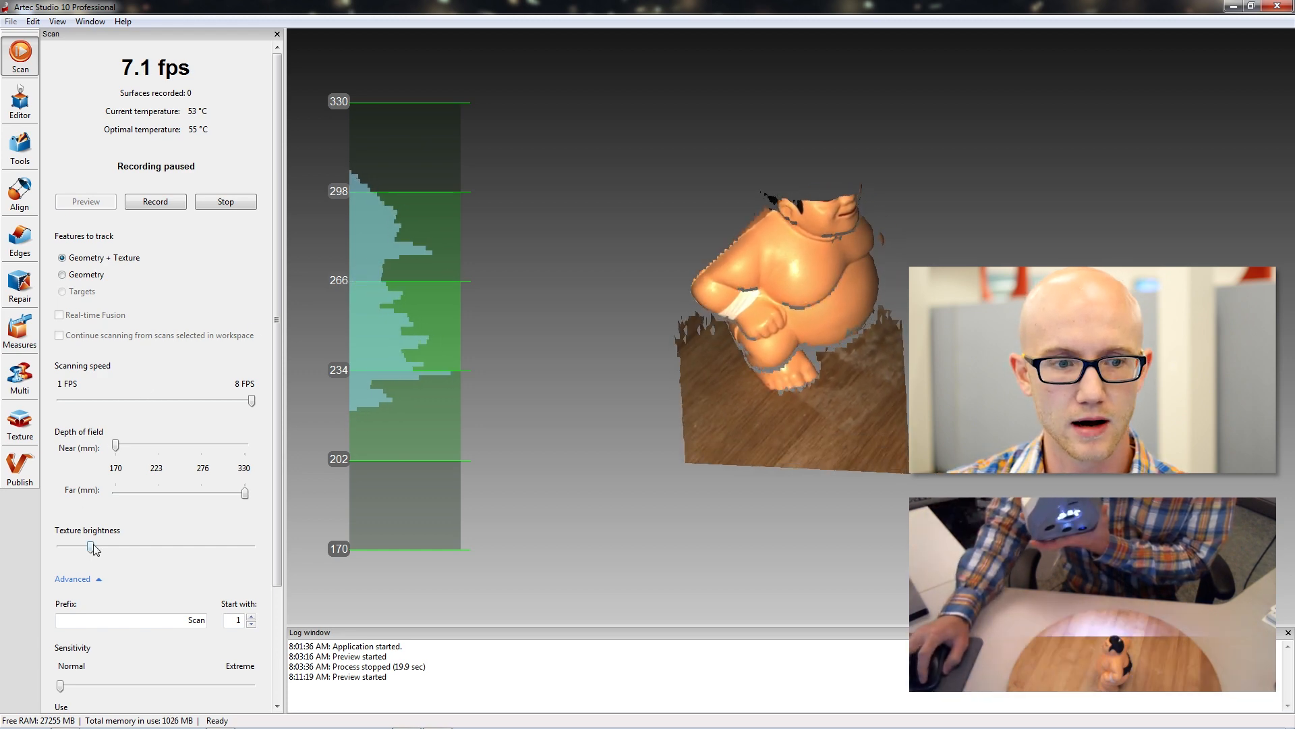
mouse_move(91, 552)
left_mouse_down()
mouse_move(42, 559)
mouse_move(181, 550)
mouse_move(53, 555)
mouse_move(123, 550)
mouse_move(86, 551)
left_mouse_up()
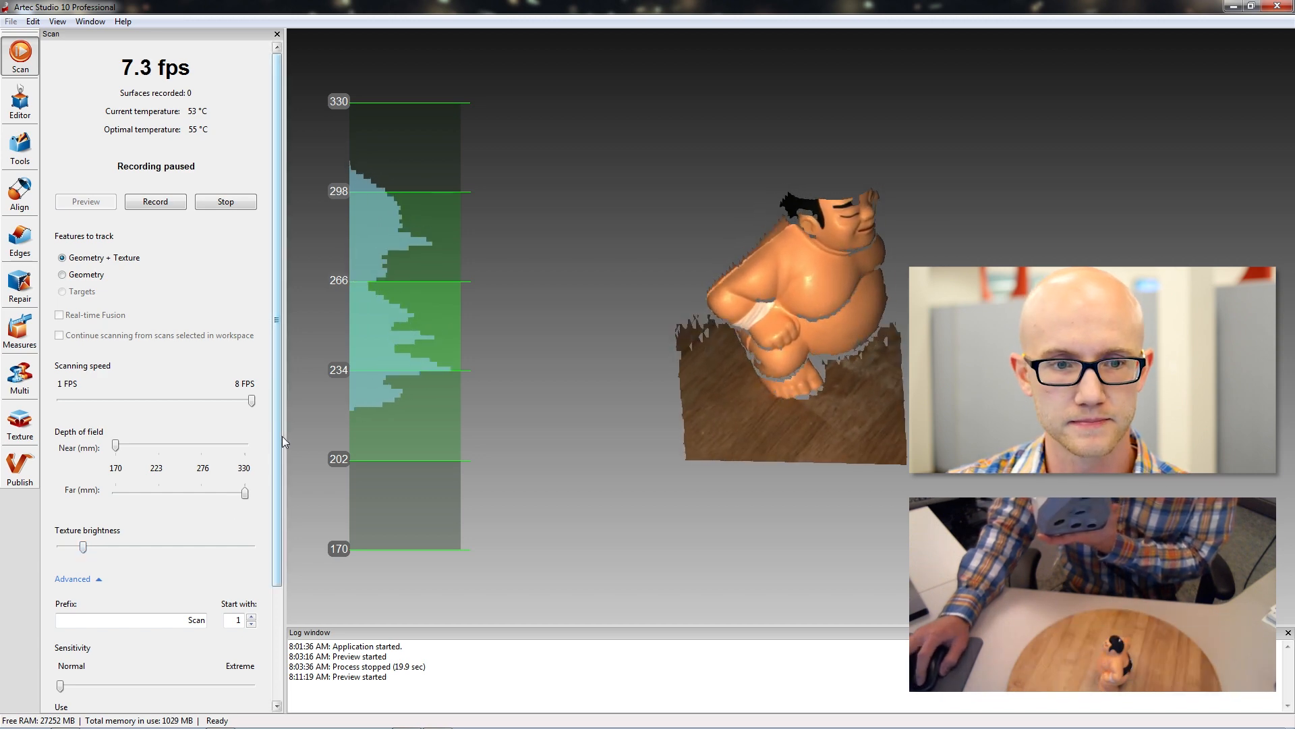
scroll(268, 573, "down", 4)
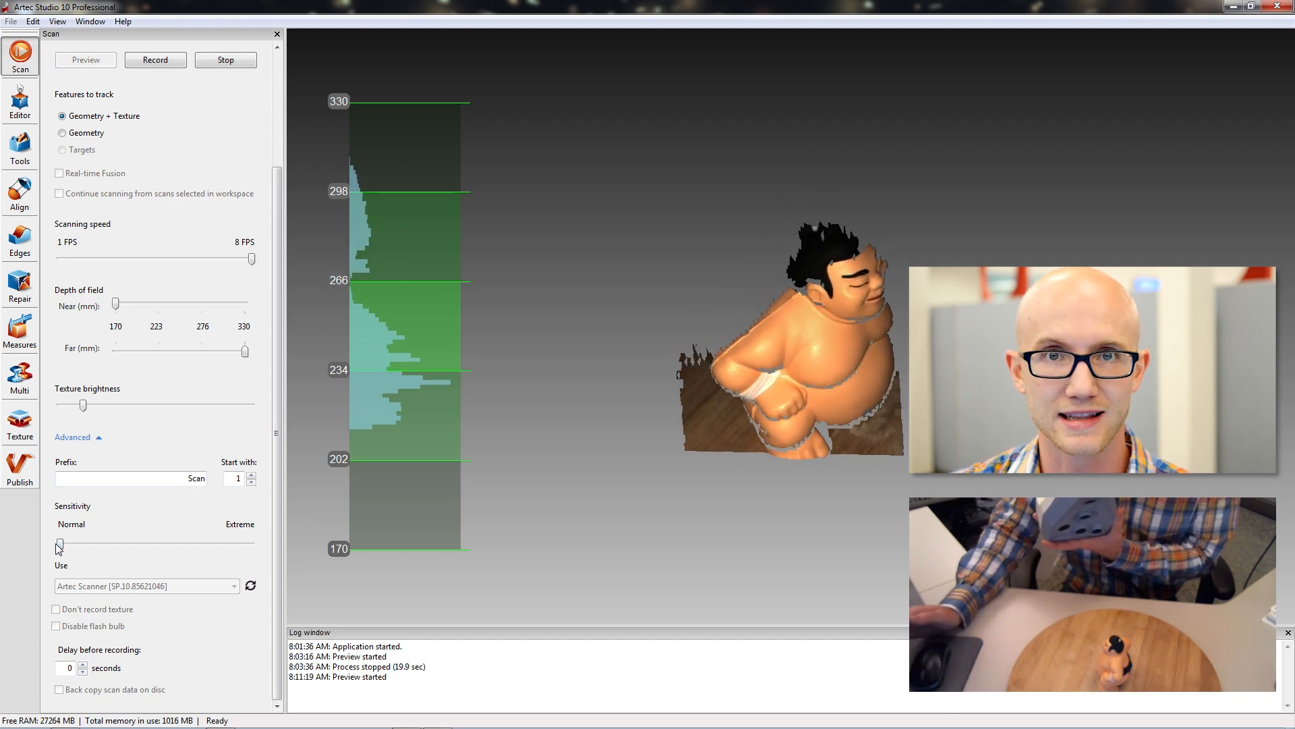
mouse_move(59, 546)
left_mouse_down()
mouse_move(187, 547)
mouse_move(40, 548)
left_mouse_up()
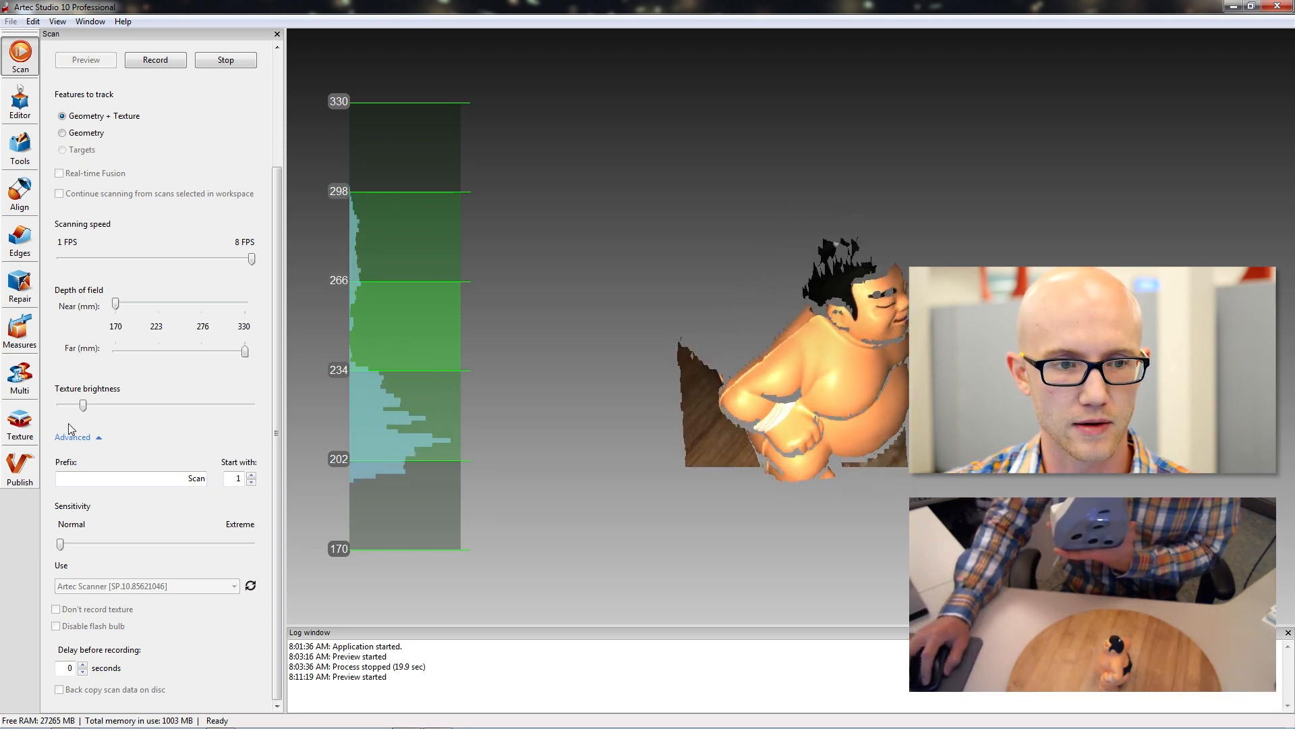
left_click(99, 437)
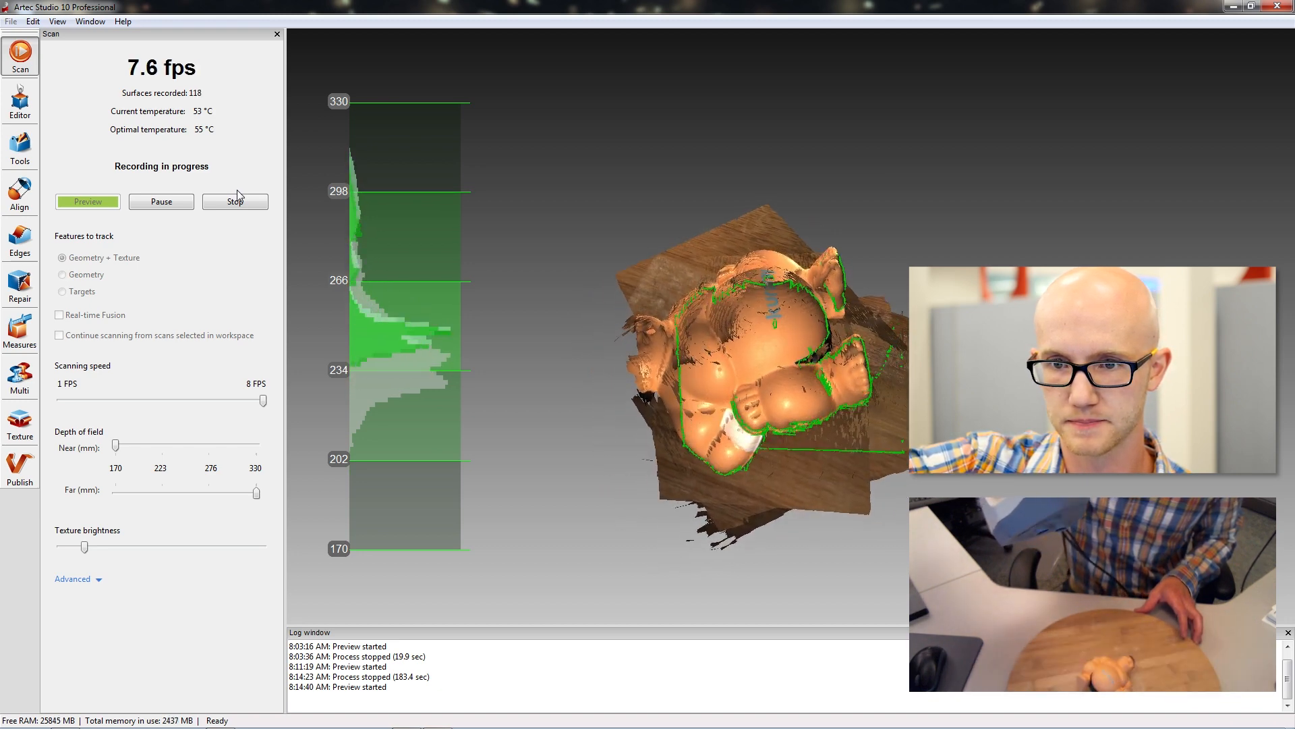
Finish recording the second and third scans of the figurine, each with the figurine laid in a different position.
left_click(237, 197)
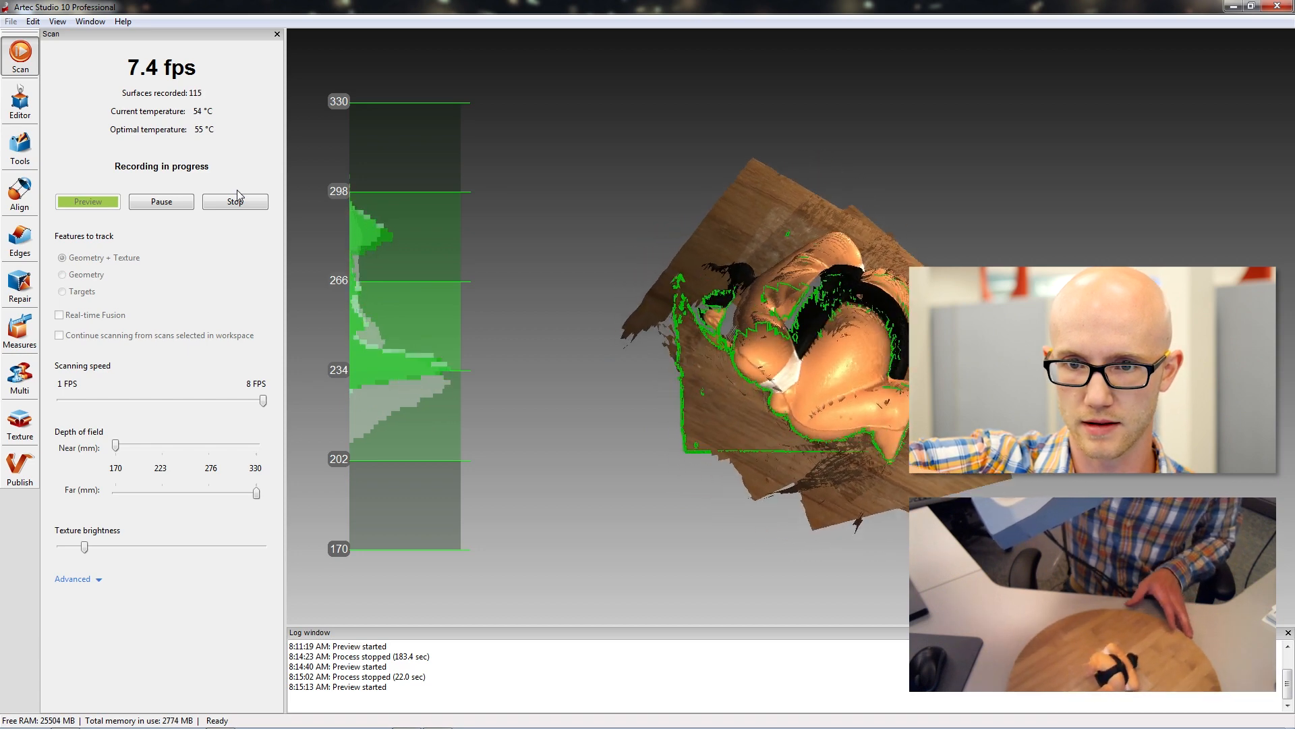
left_click(237, 191)
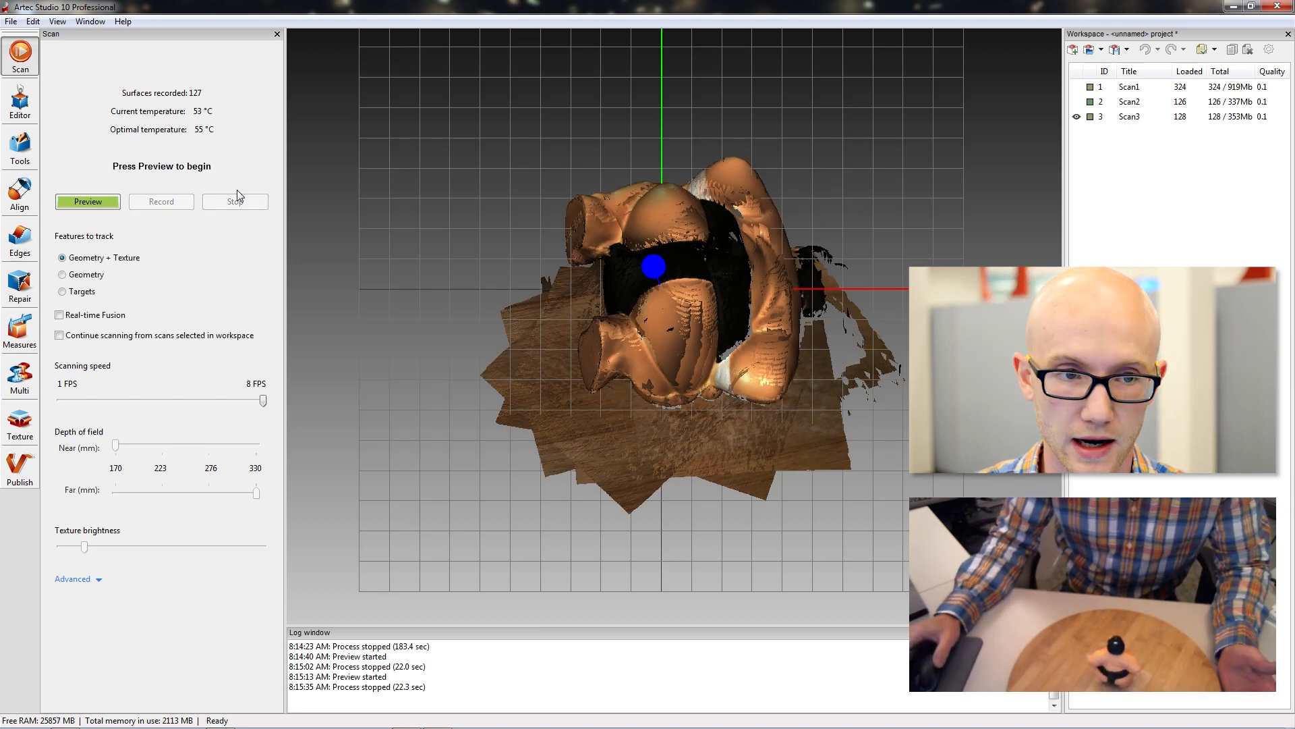
Enable Real-time Fusion, hide Scan3, and record another scan of the upright figurine.
left_click(59, 315)
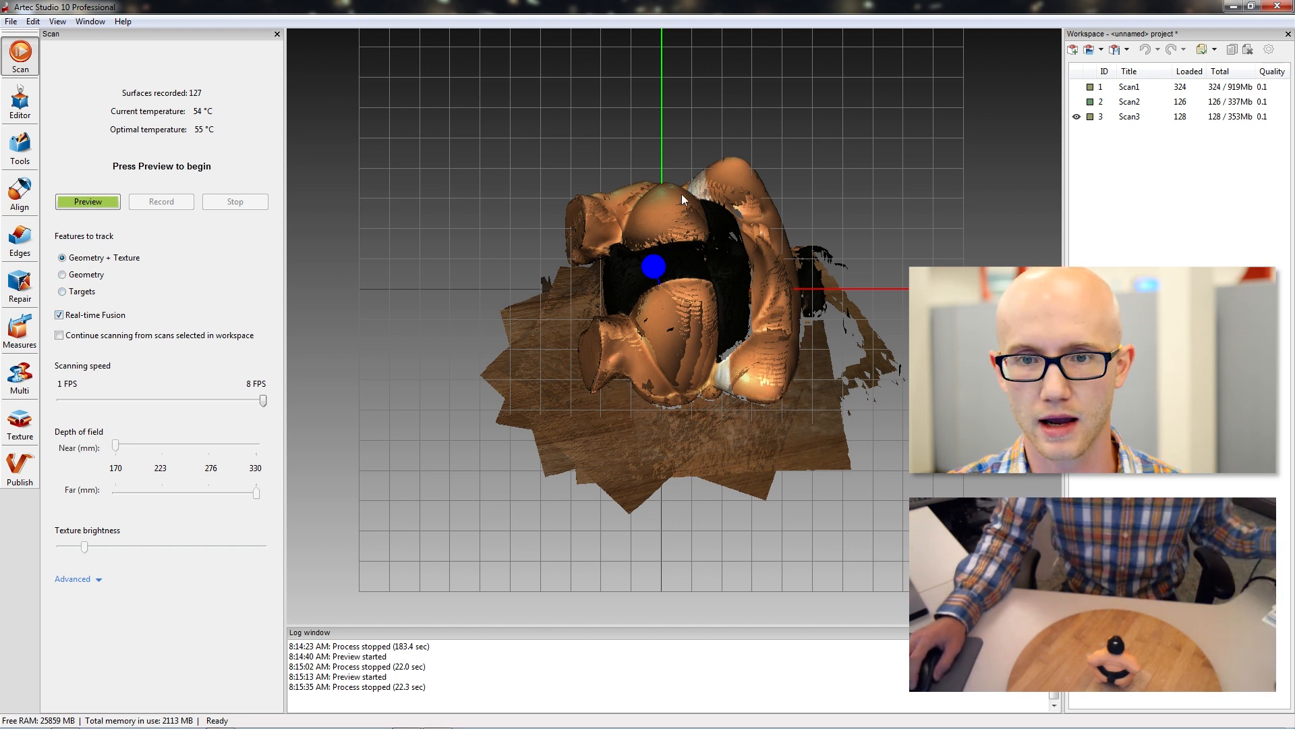
left_click(1077, 117)
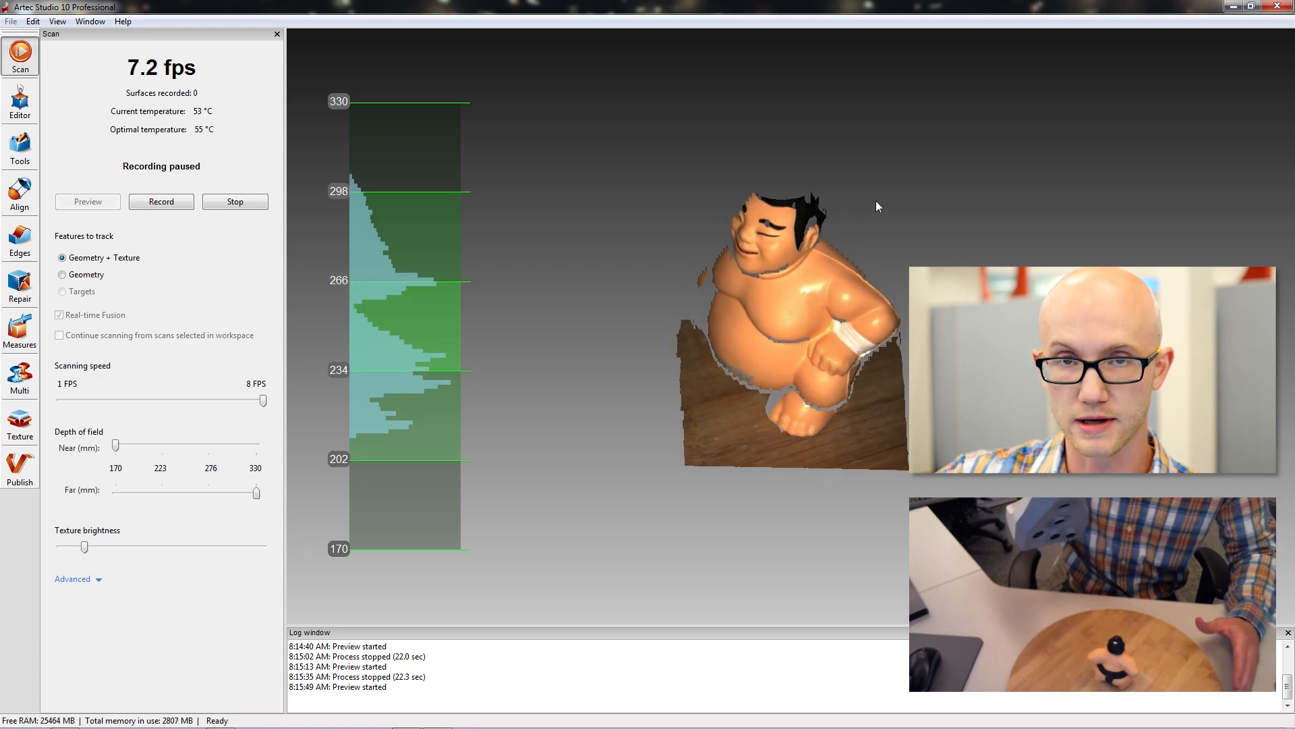
key("space")
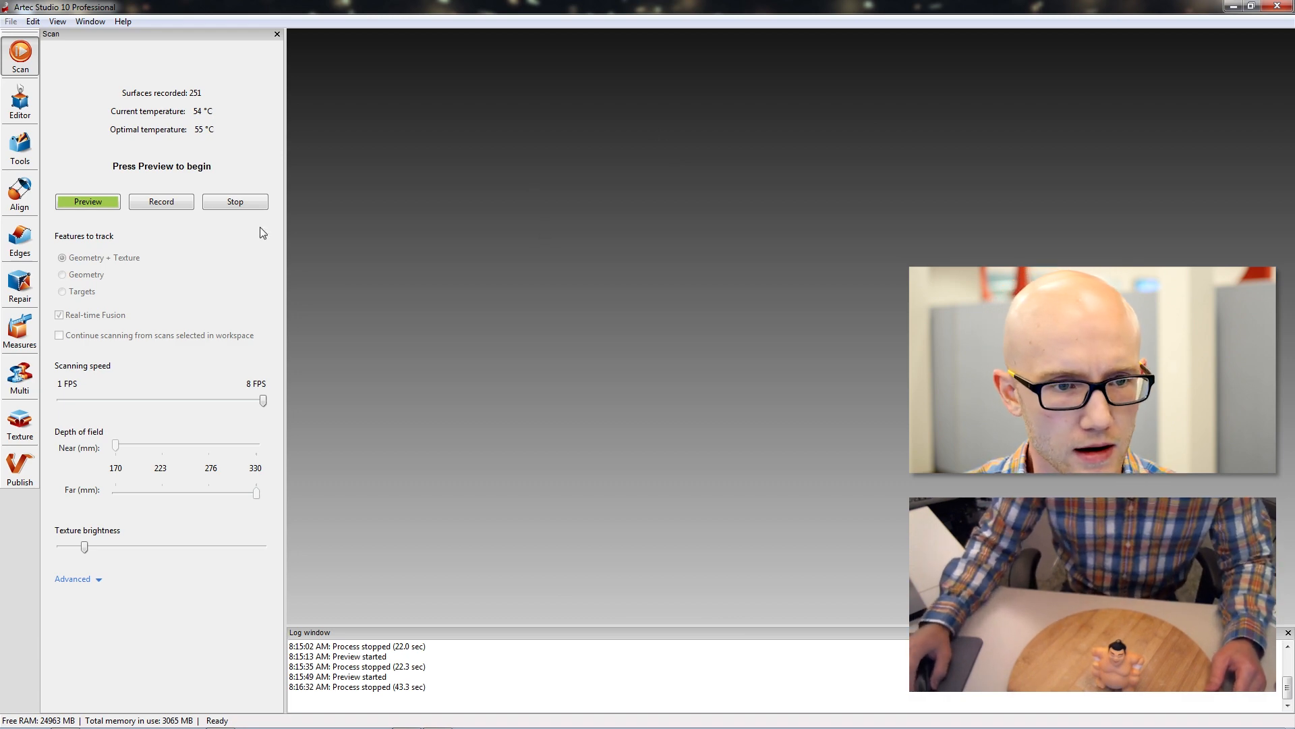
Inspect Scan4 and its real-time fusion model together from several angles.
left_click_drag(514, 318, 705, 369)
left_click_drag(791, 288, 770, 343)
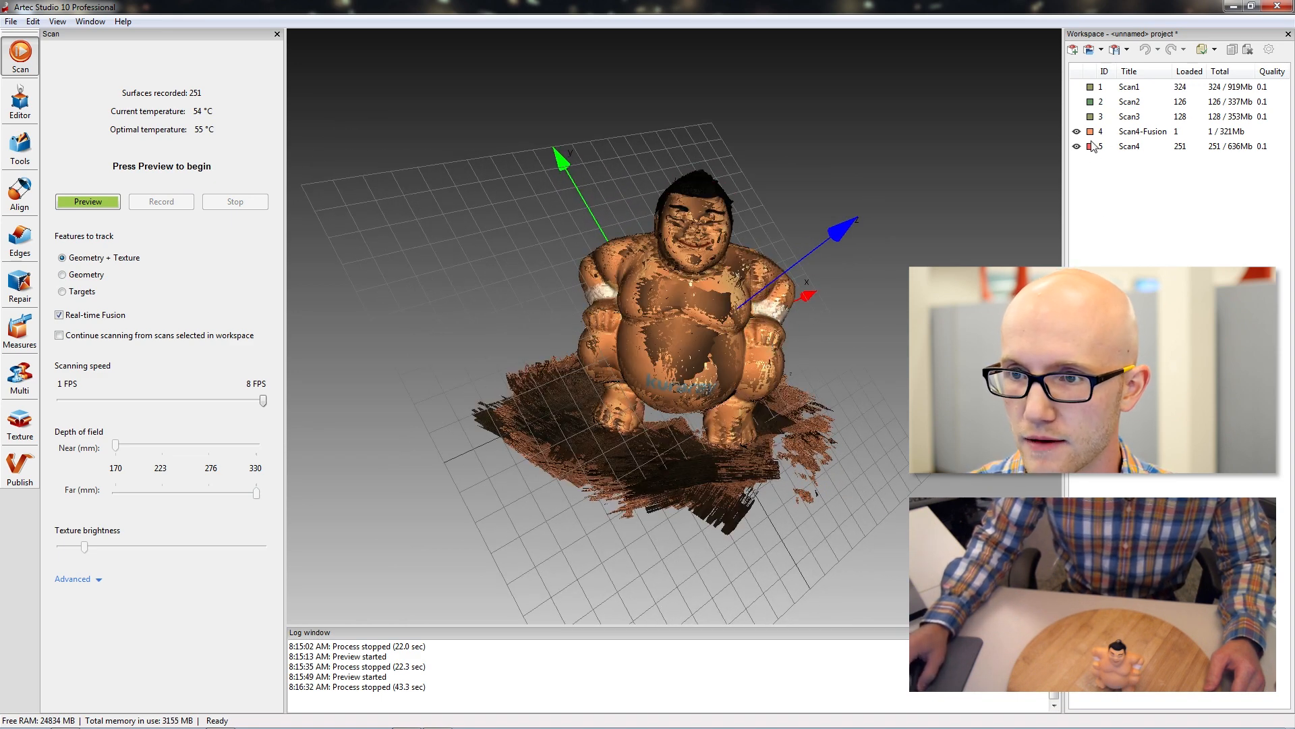
left_click_drag(884, 254, 806, 270)
left_click(1136, 87)
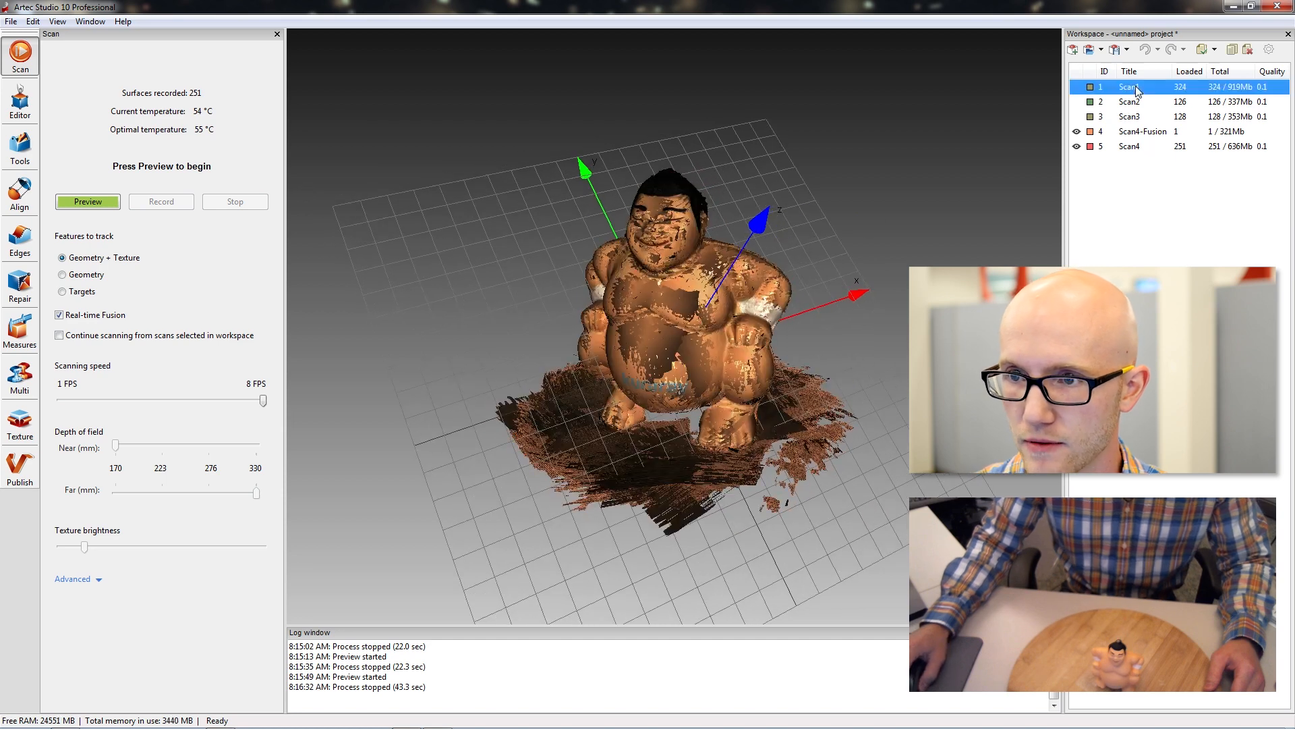
left_click(1132, 146)
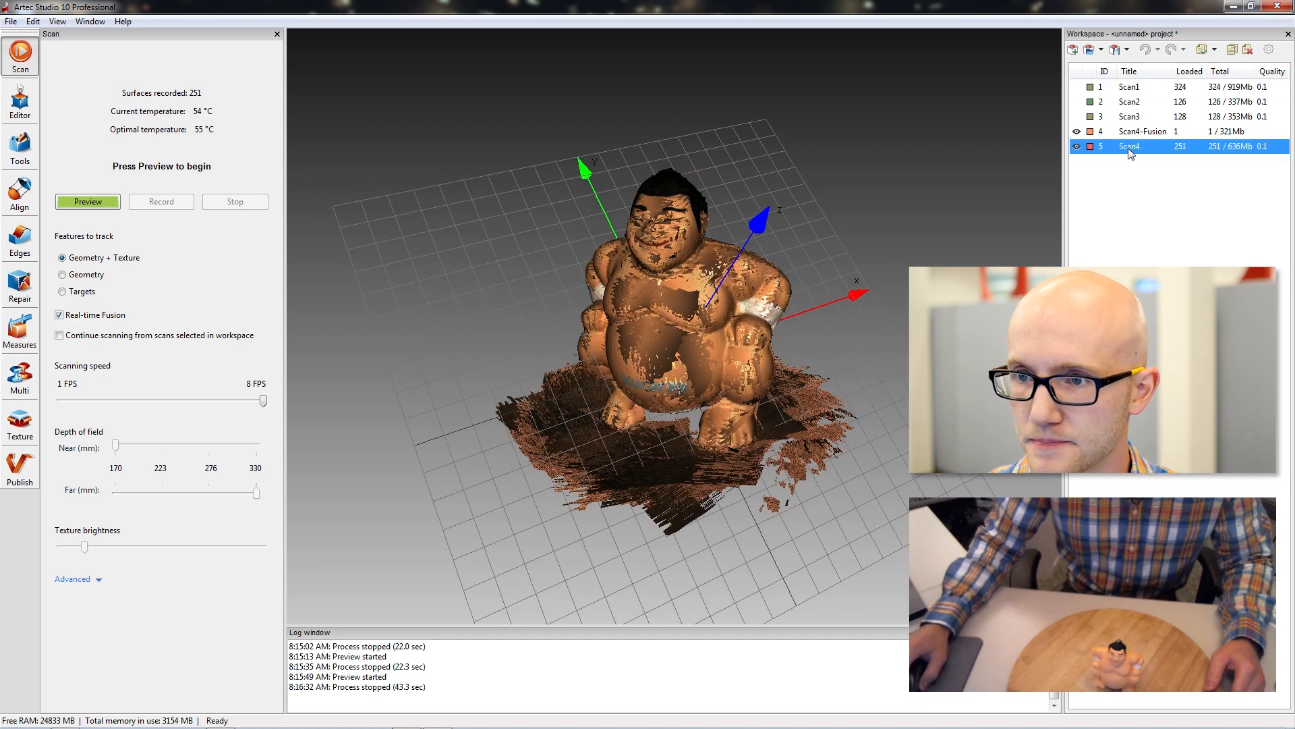
Hide Scan4-Fusion and Scan4, and display only Scan1 to inspect the figurine's front.
left_click(1078, 133)
left_click(1078, 87)
left_click_drag(752, 398, 832, 261)
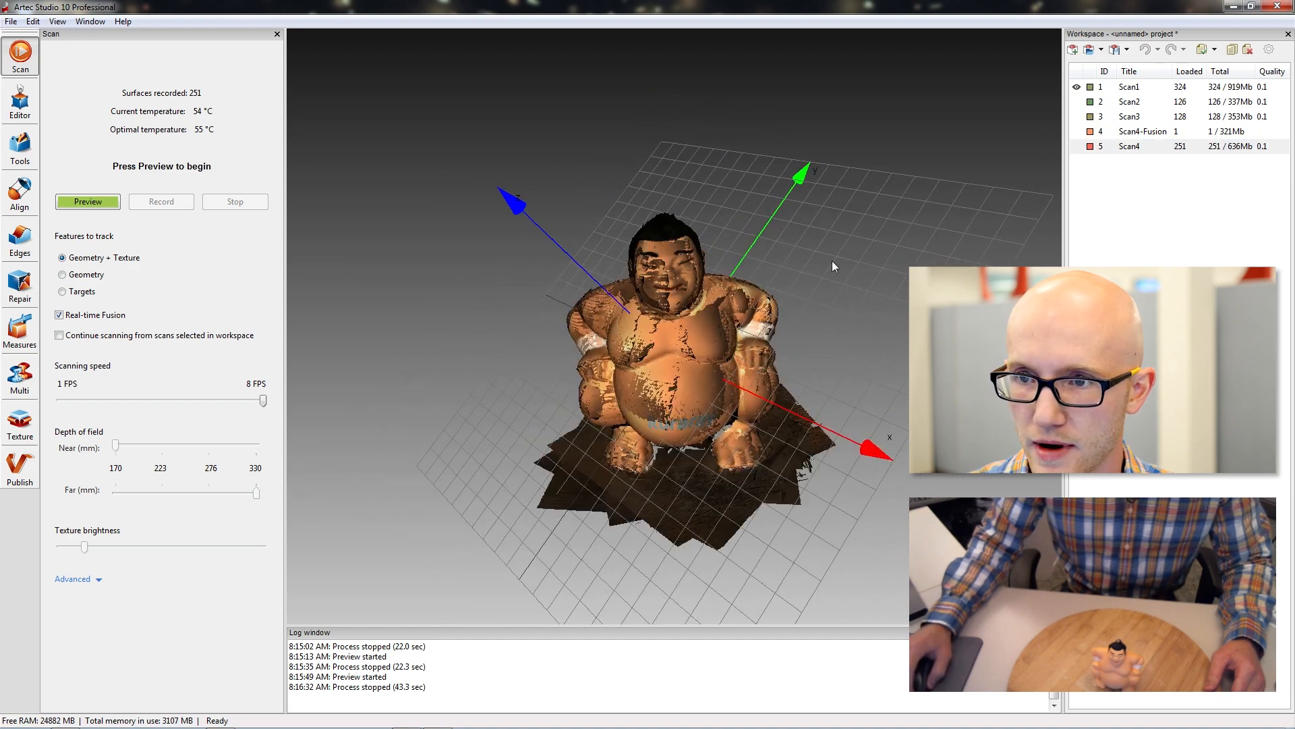
Display Scan2 and Scan3 one at a time and inspect each from different angles.
left_click(1078, 145)
left_click(1077, 87)
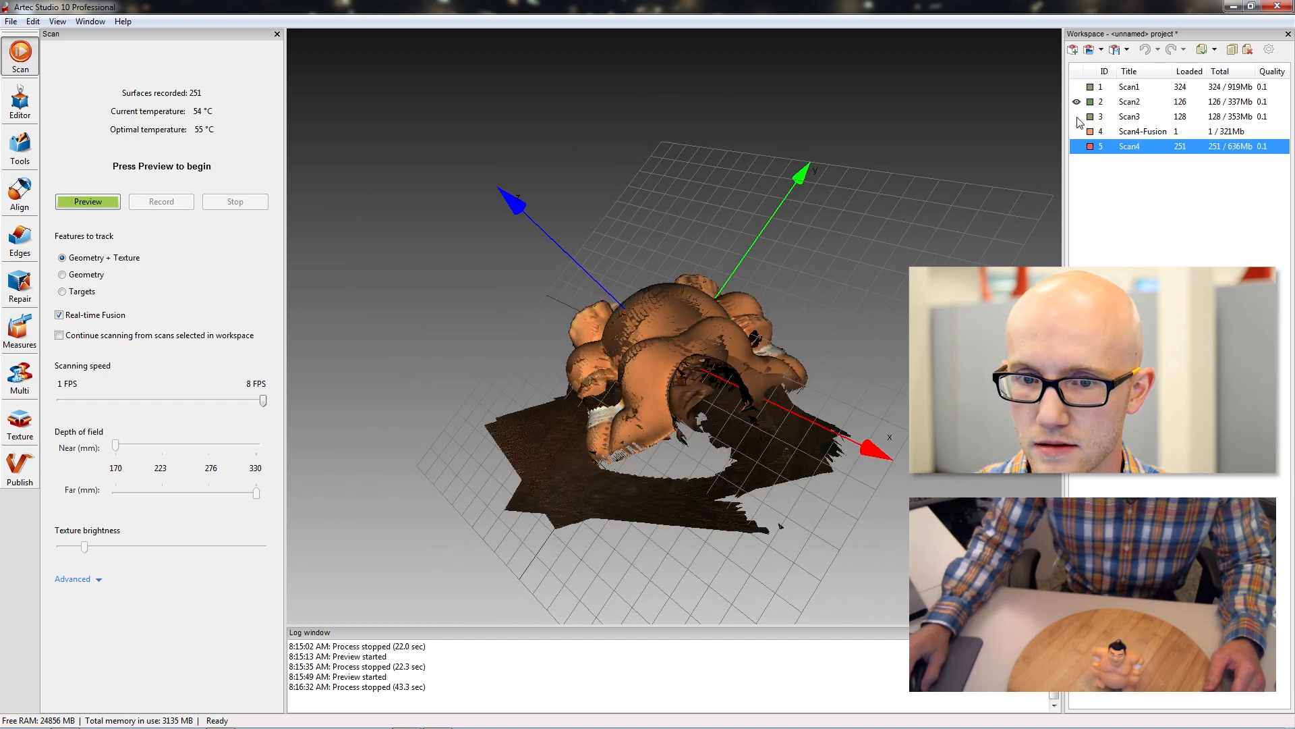
left_click_drag(795, 317, 893, 261)
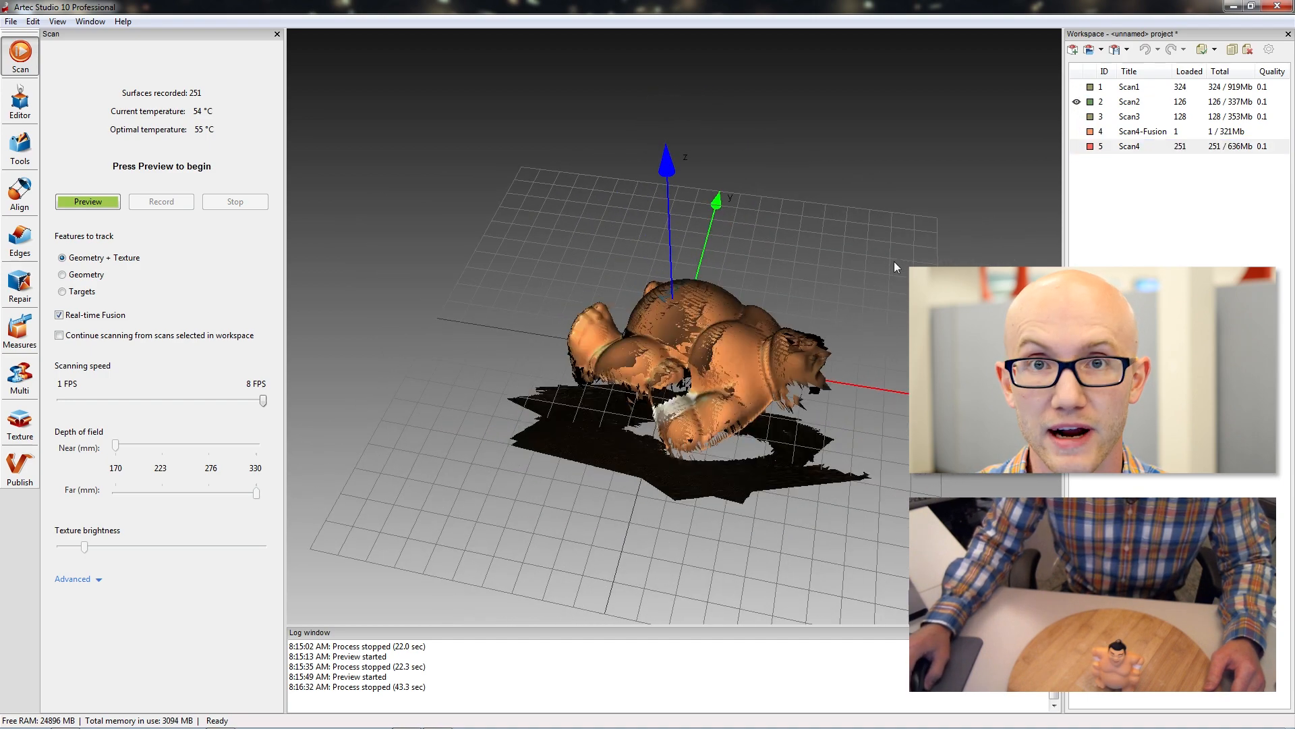
left_click(1077, 101)
left_click(1077, 116)
left_click_drag(776, 404, 605, 467)
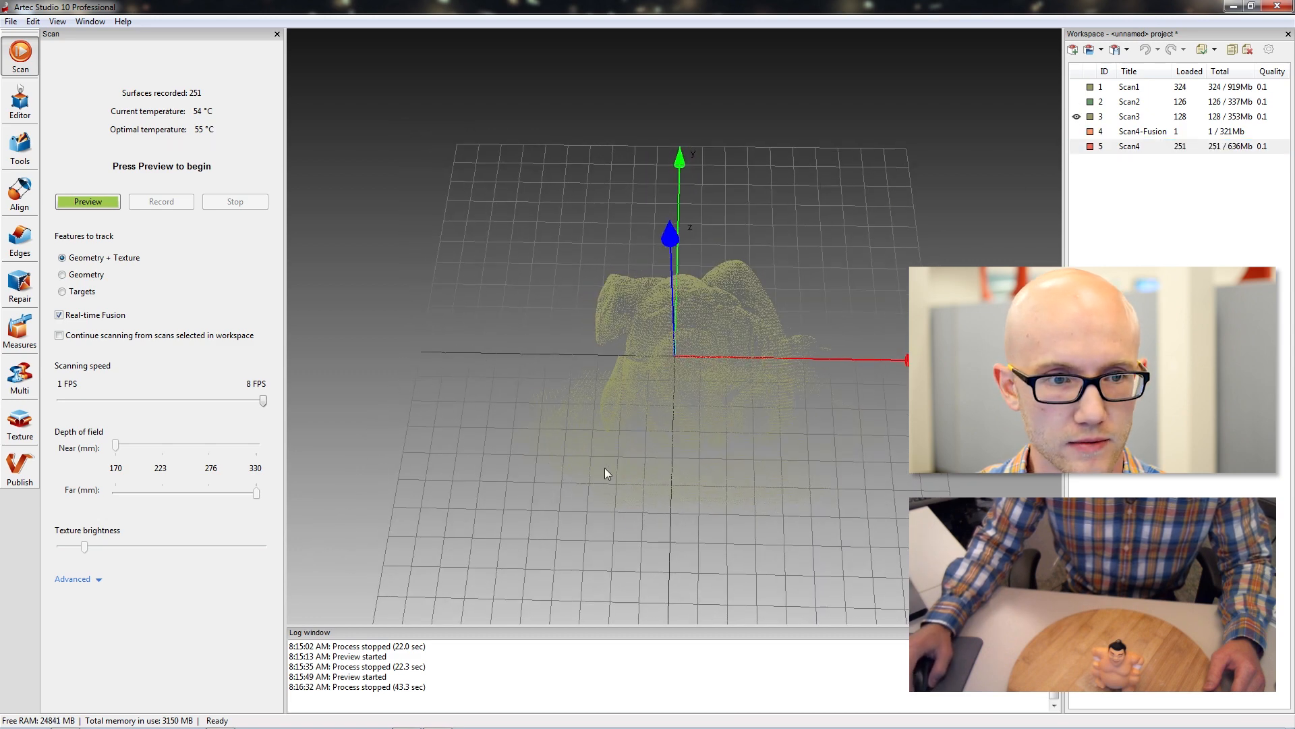
Turn off Real-time Fusion and display only Scan4-Fusion to inspect the figurine's back.
left_click(59, 315)
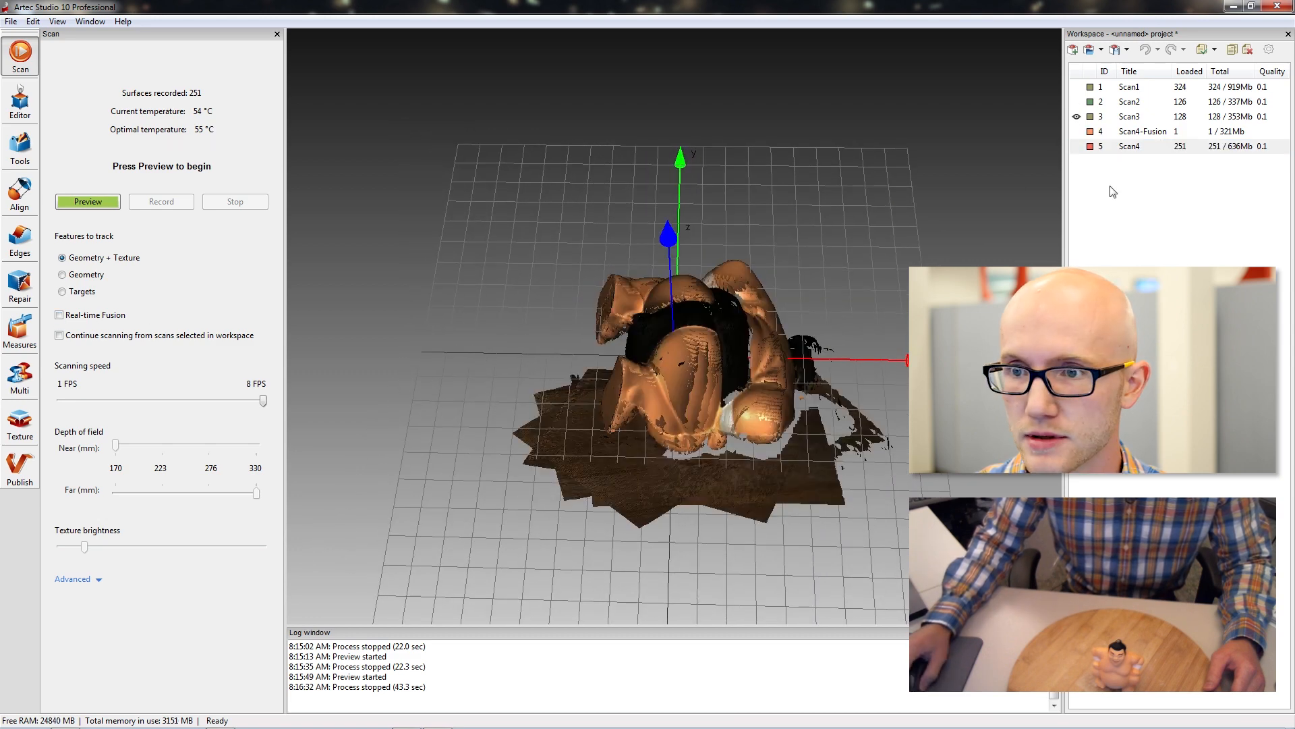
left_click(1077, 117)
left_click_drag(698, 324, 884, 426)
mouse_move(717, 331)
left_mouse_down()
mouse_move(832, 386)
mouse_move(699, 368)
mouse_move(742, 367)
left_mouse_up()
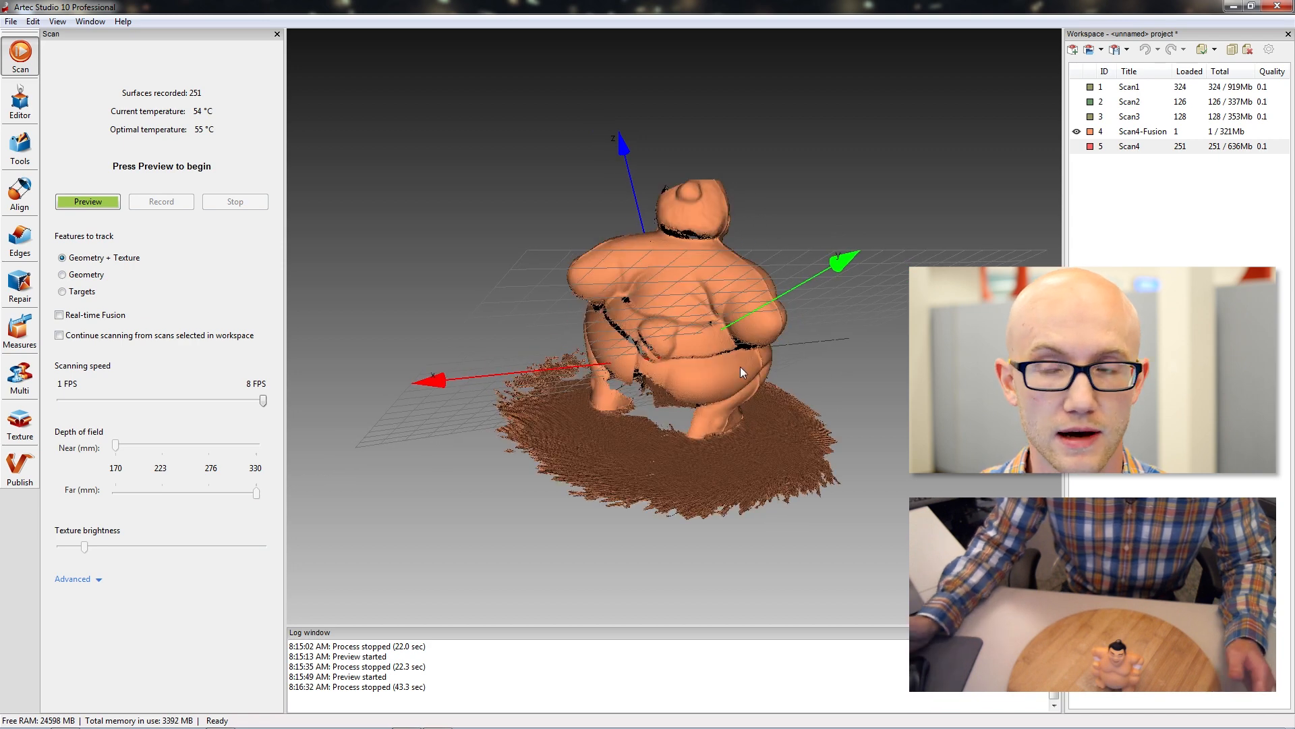
Delete Scan4-Fusion and Scan4 from the workspace, inspecting Scan4 before removing it.
left_click(1133, 135)
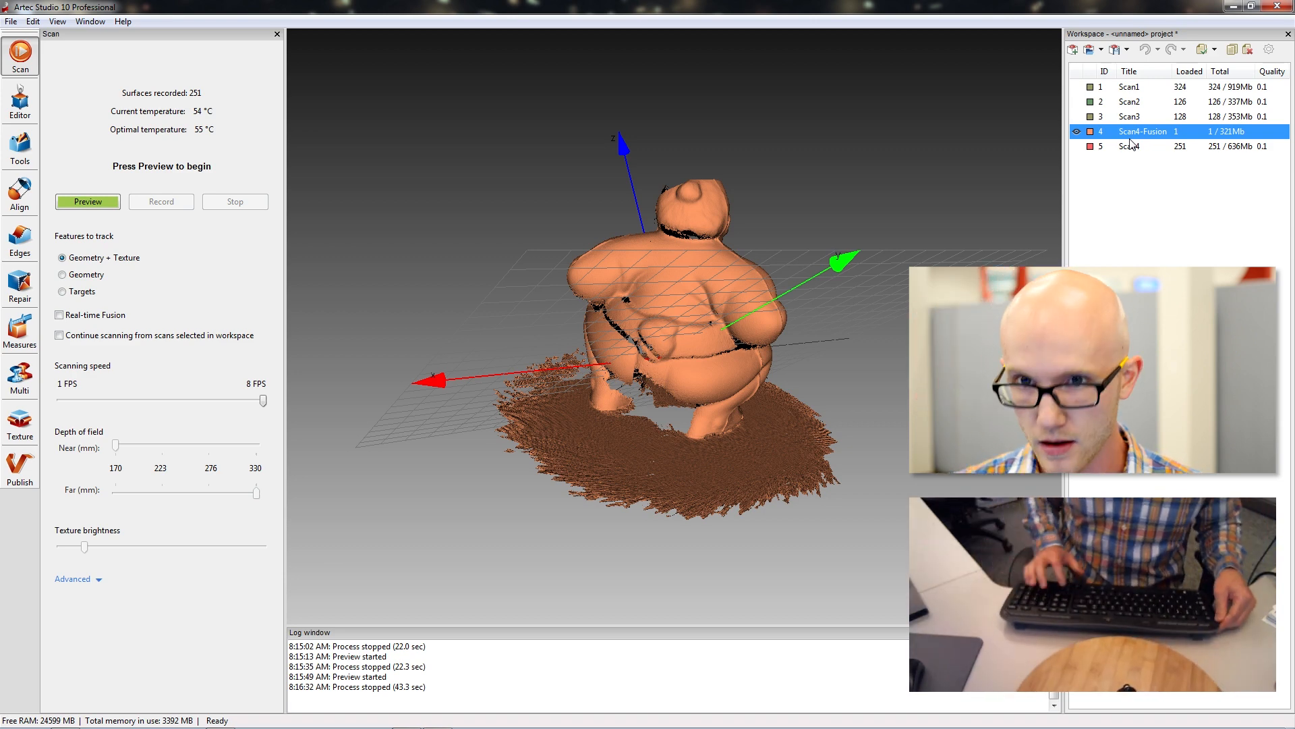
key("Delete")
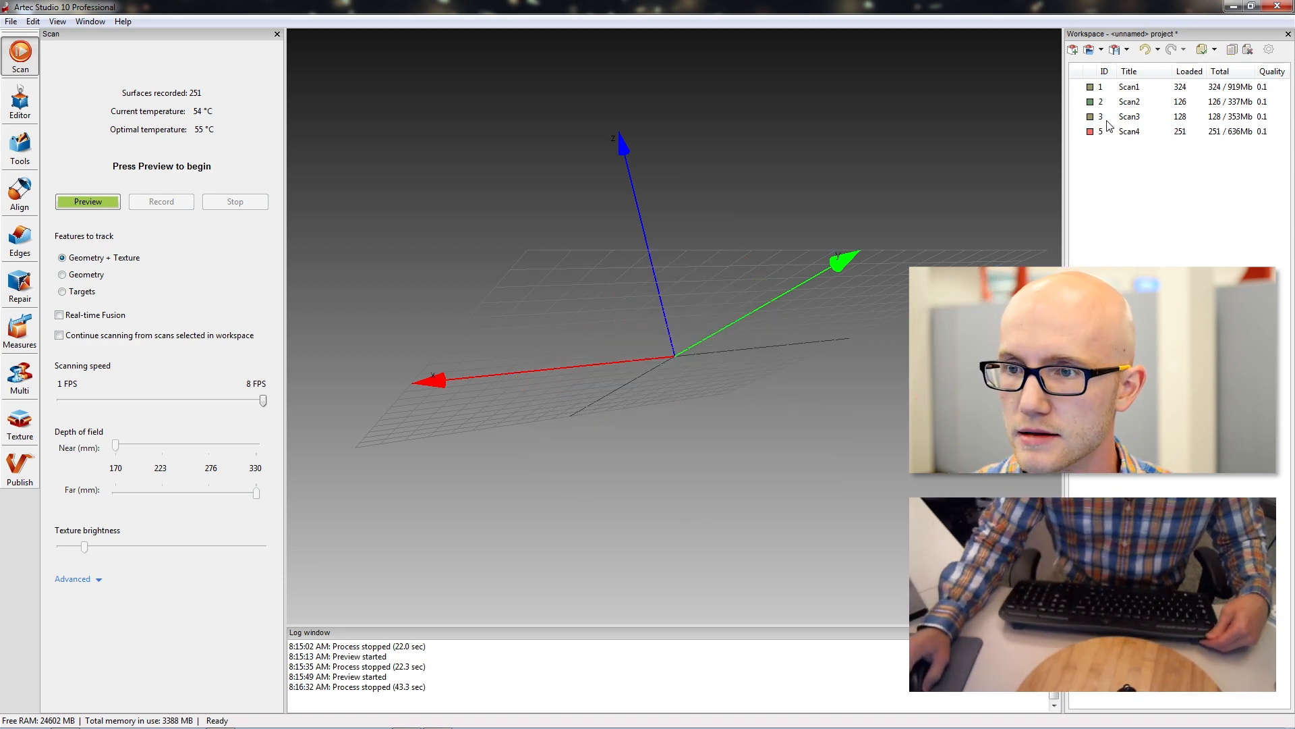
left_click(1077, 132)
mouse_move(607, 324)
left_mouse_down()
mouse_move(593, 341)
mouse_move(685, 374)
mouse_move(751, 245)
mouse_move(739, 398)
left_mouse_up()
mouse_move(810, 370)
left_mouse_down()
mouse_move(746, 386)
mouse_move(764, 374)
left_mouse_up()
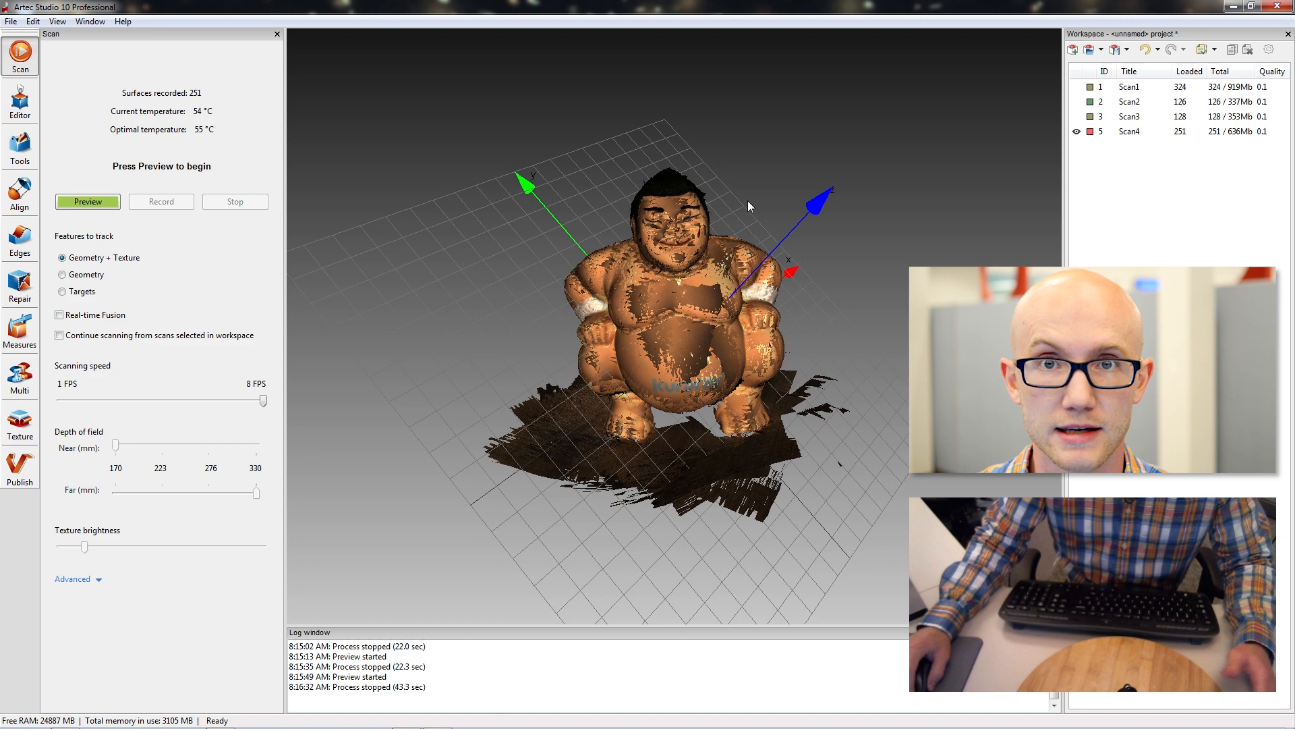
left_click(1127, 133)
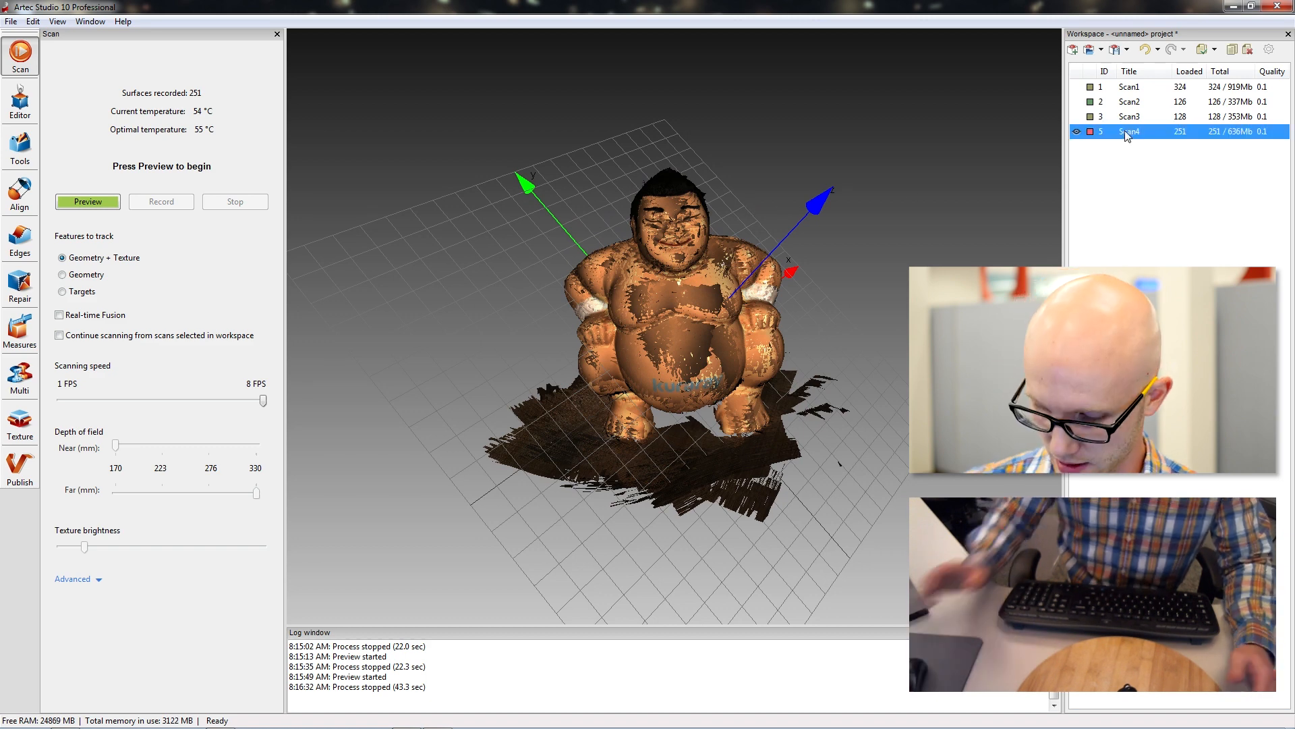
key("Delete")
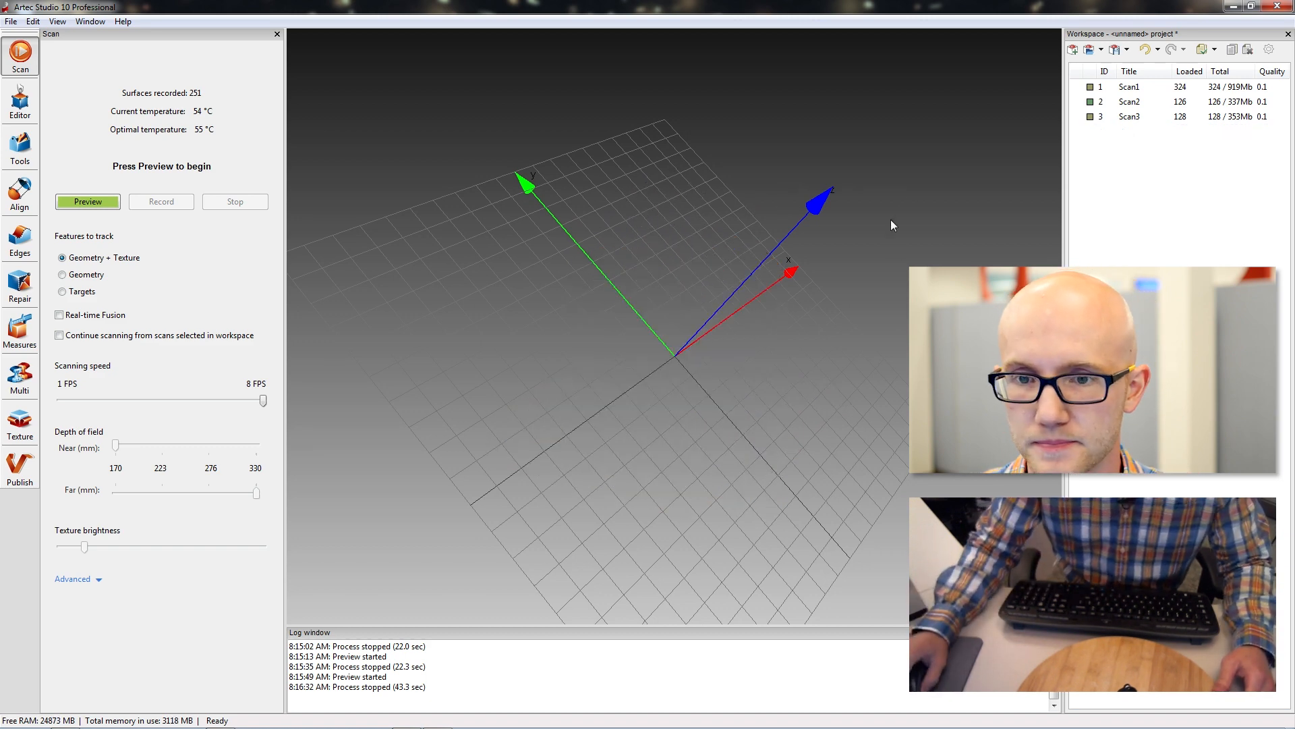
left_click_drag(653, 419, 600, 387)
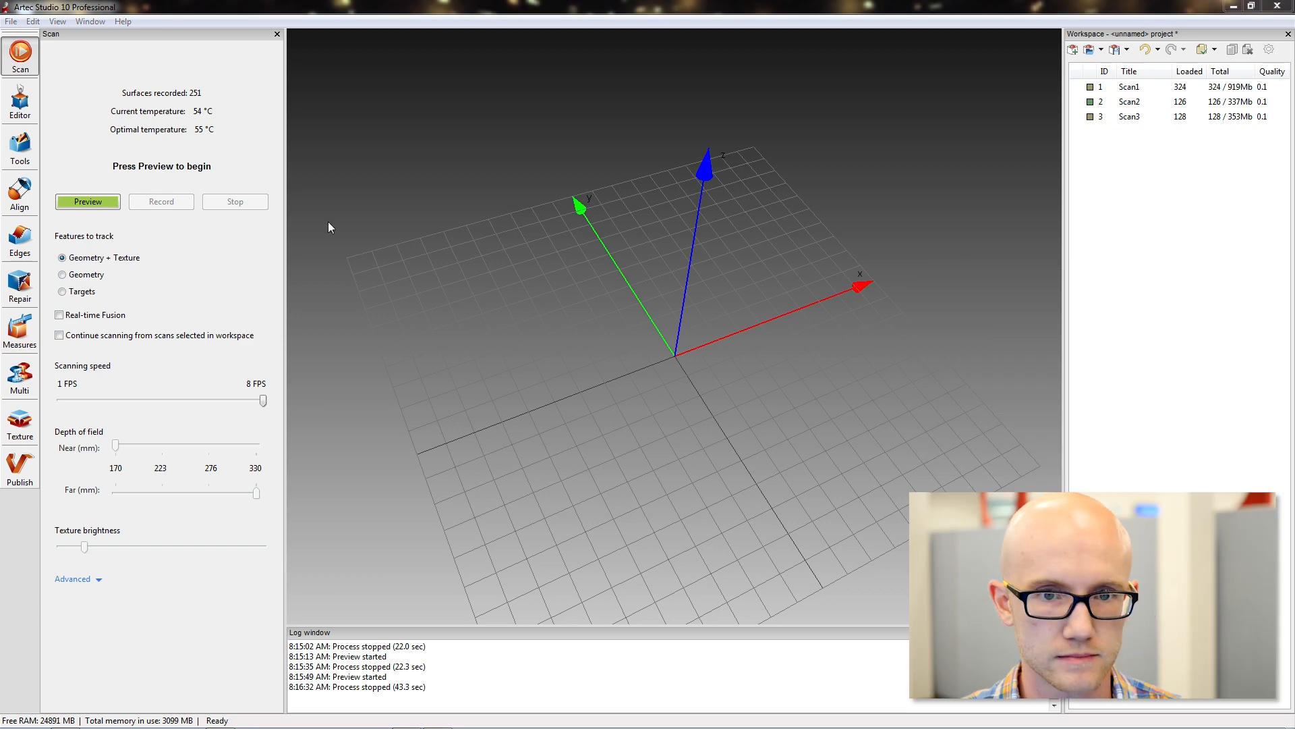
left_click_drag(547, 344, 506, 345)
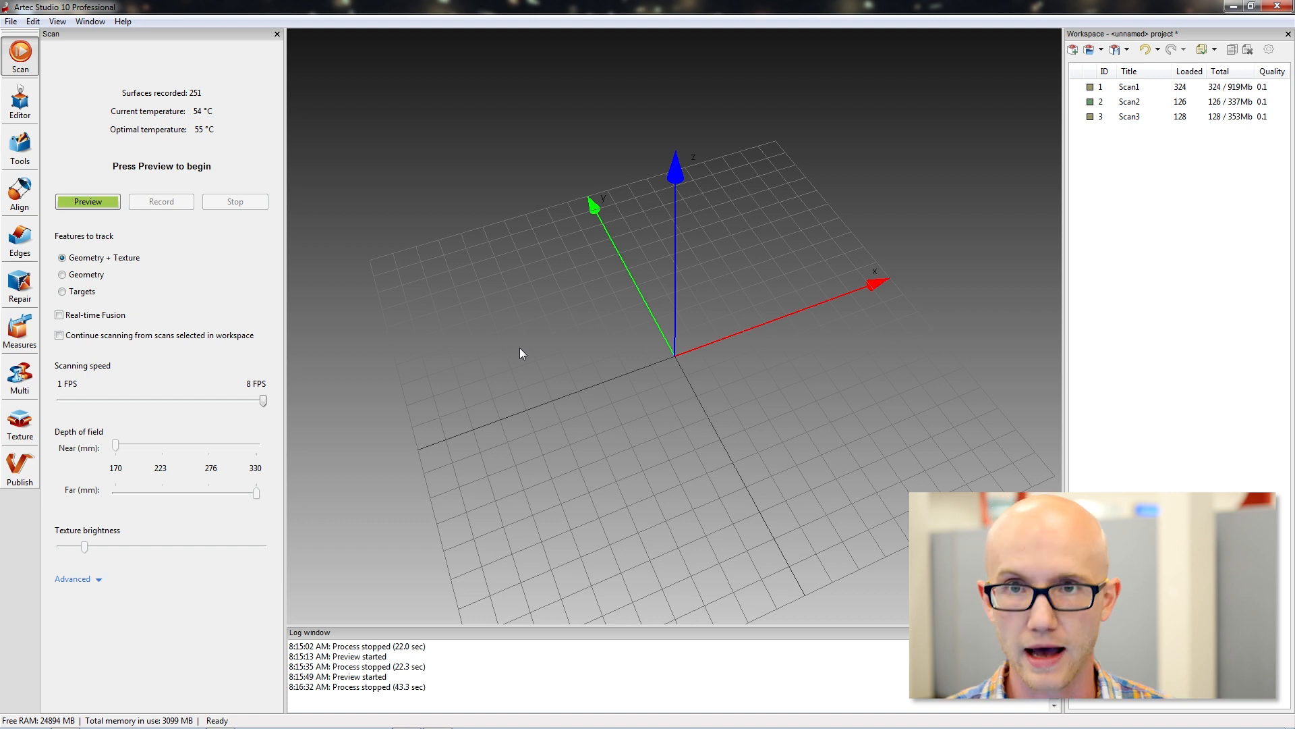
left_click_drag(735, 411, 678, 351)
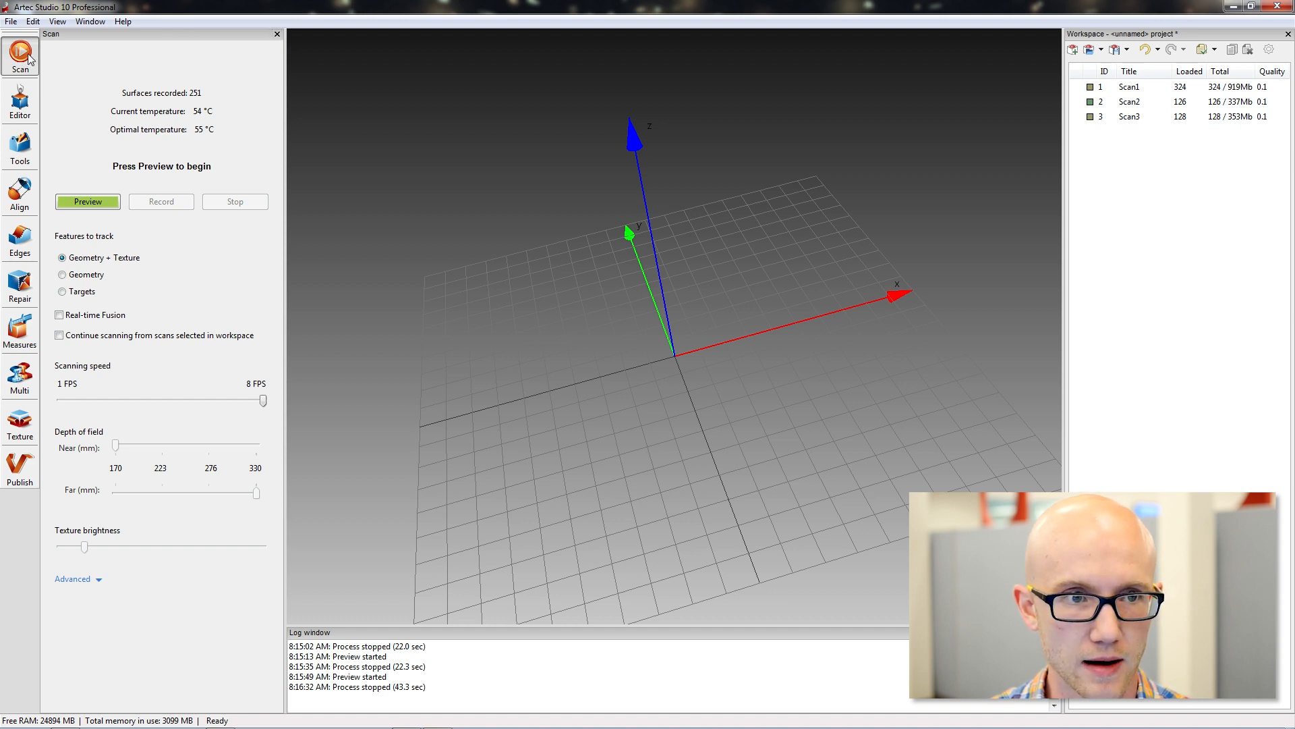
Close the scan settings, run Fine Registration on Scan1, Scan2 and Scan3, and inspect the registered surfaces.
left_click(277, 34)
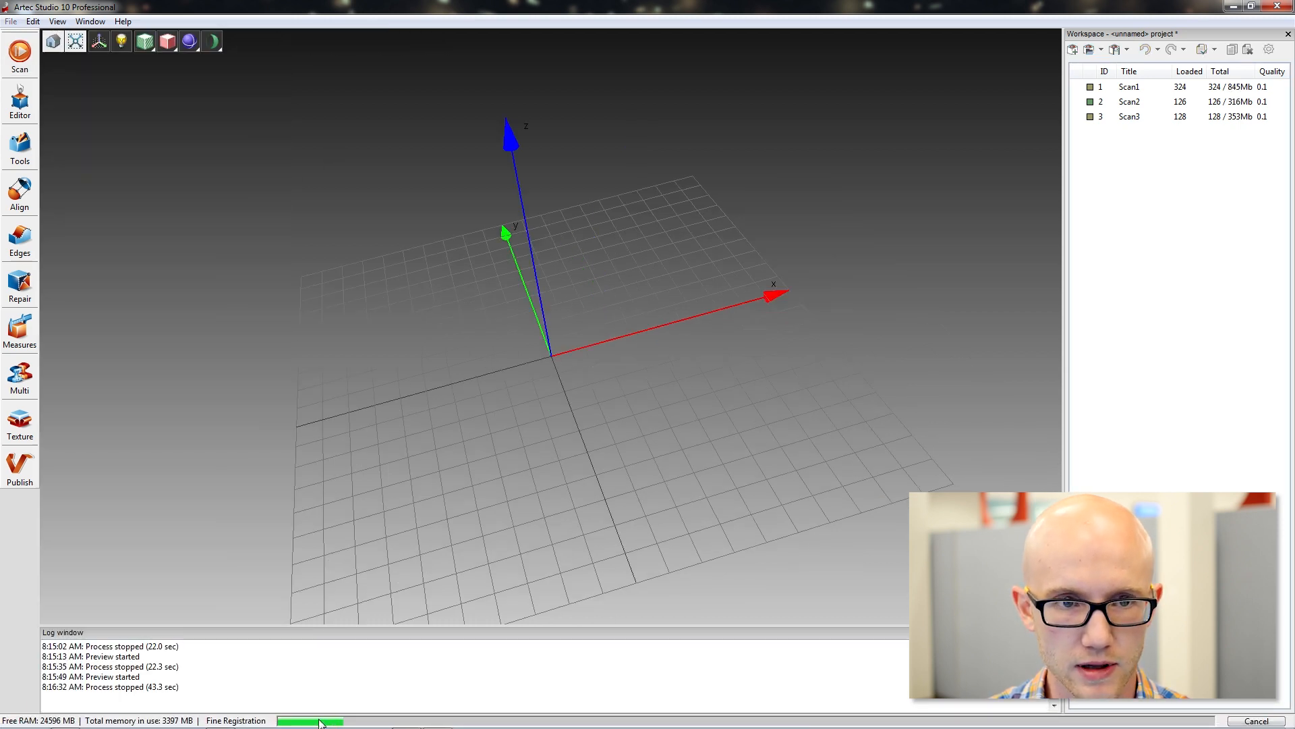
left_click(319, 723)
left_click_drag(195, 45, 211, 55)
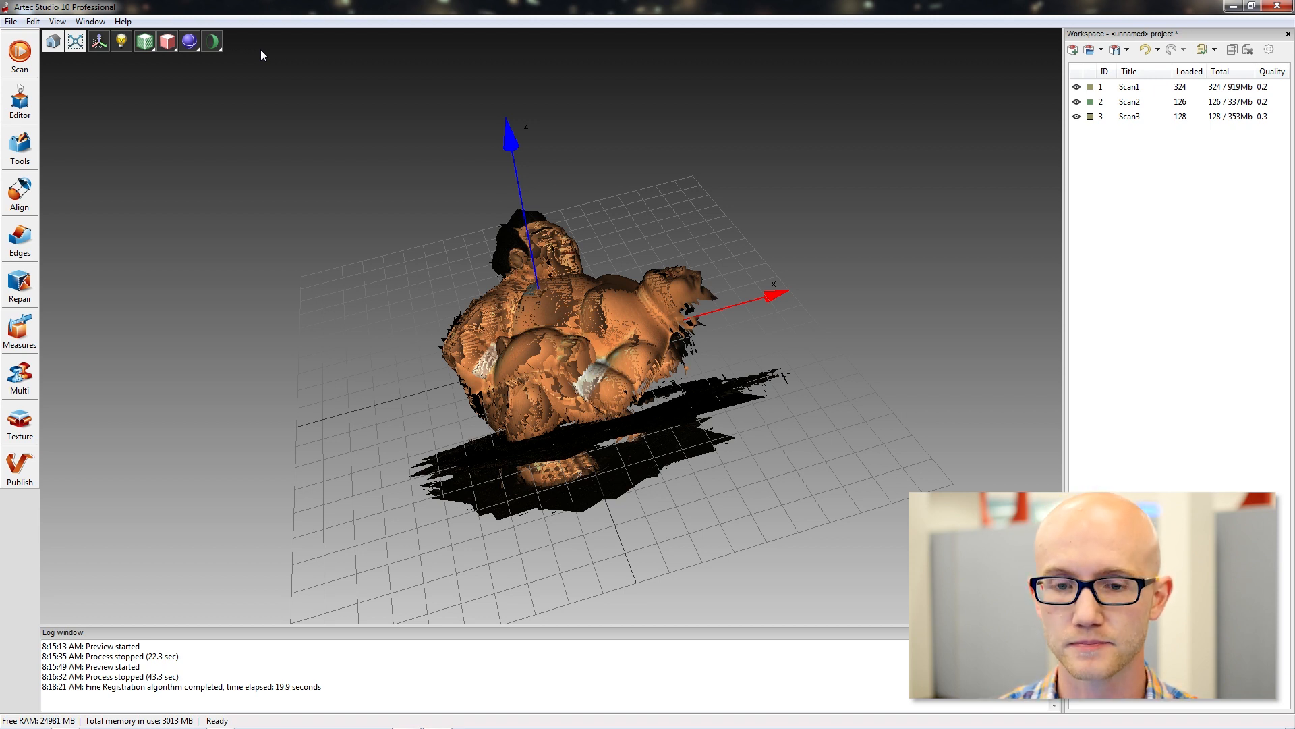
left_click_drag(627, 302, 678, 358)
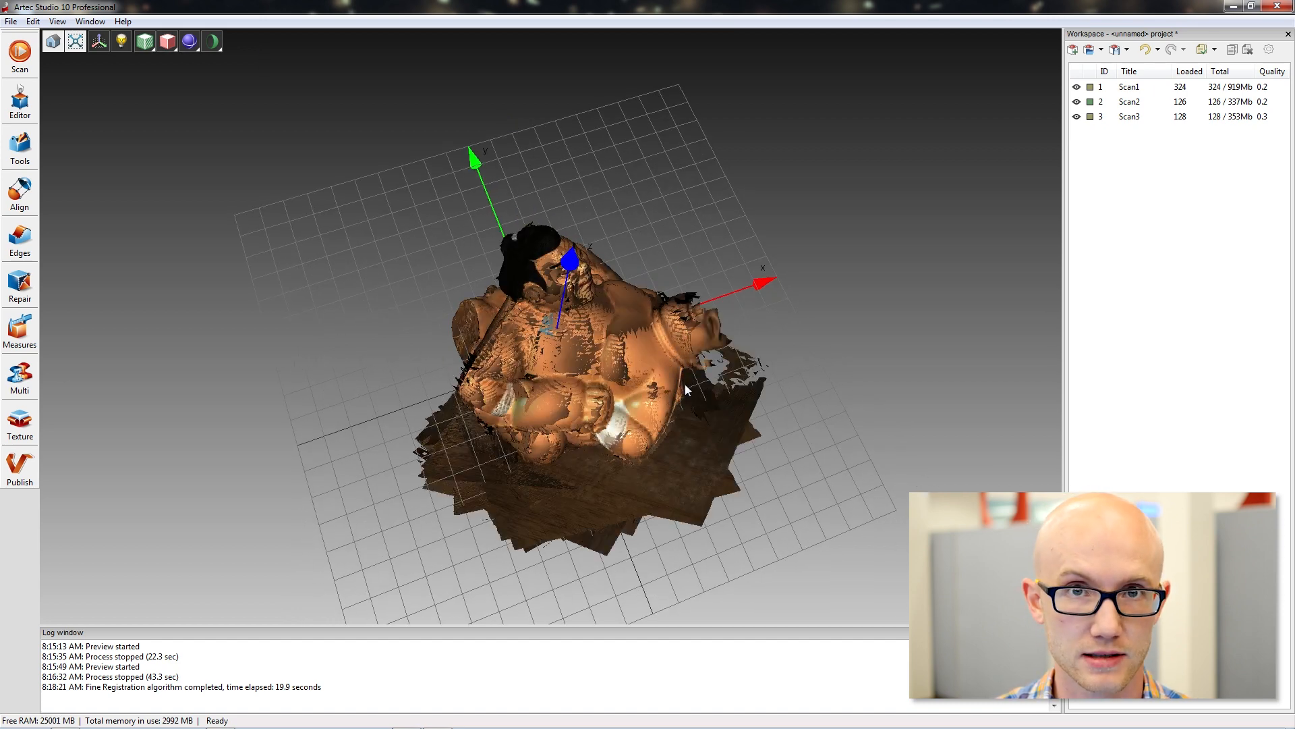
left_click_drag(678, 410, 689, 378)
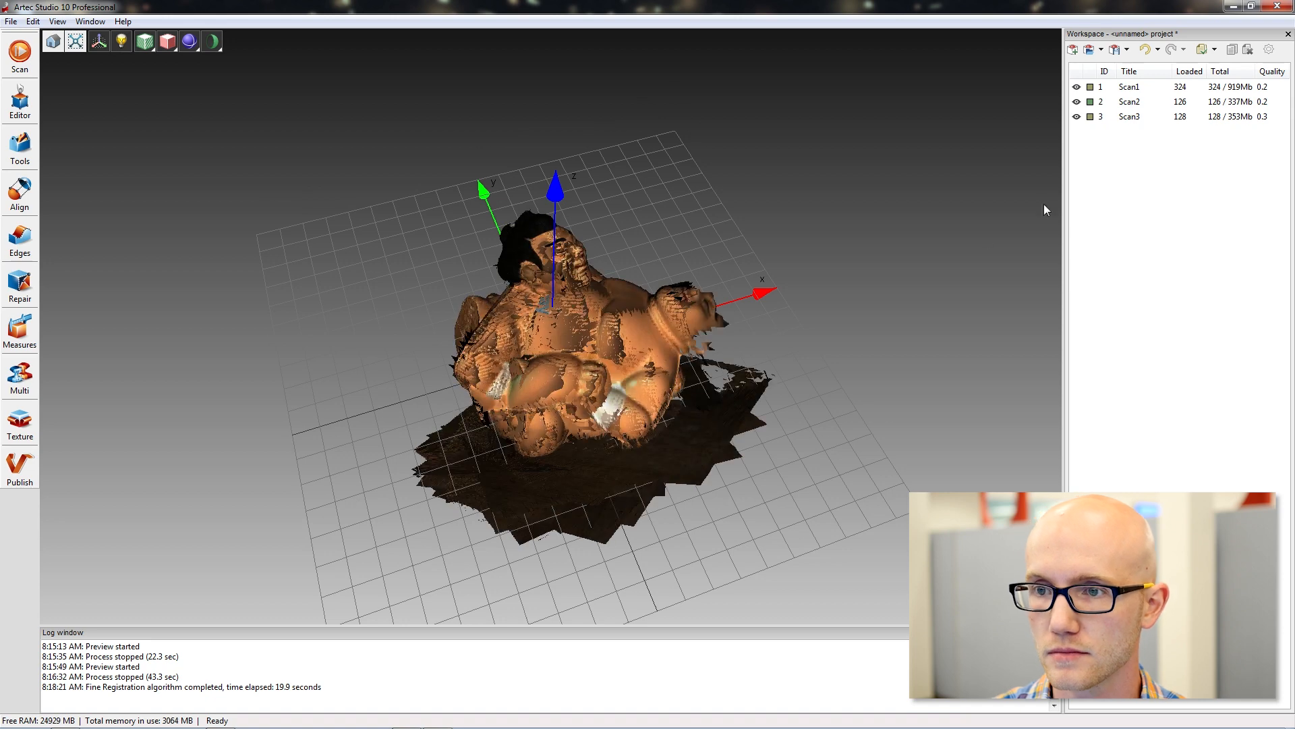
Inspect the three overlapping scans from several angles and hide the grid and coordinate axes.
left_click_drag(810, 323, 726, 317)
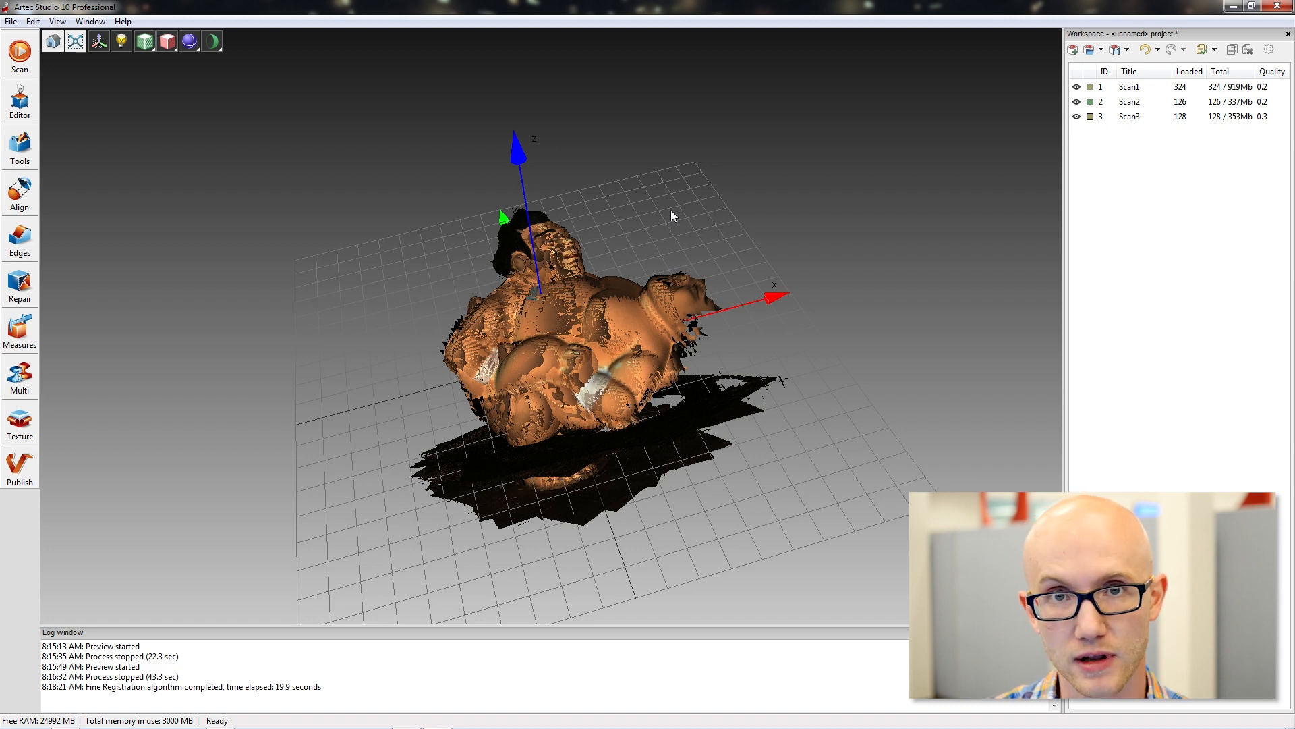
mouse_move(678, 218)
left_mouse_down()
mouse_move(651, 252)
mouse_move(671, 262)
left_mouse_up()
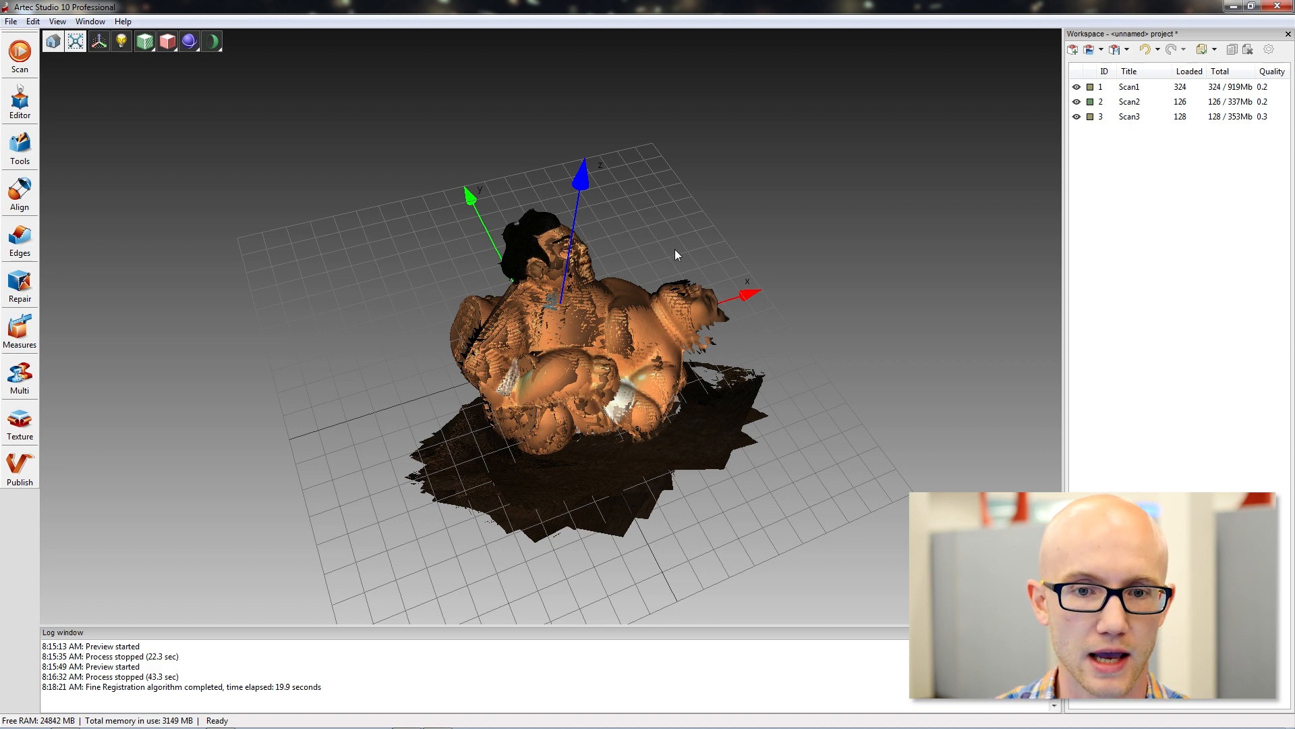
left_click_drag(639, 209, 650, 262)
mouse_move(695, 446)
left_mouse_down()
mouse_move(738, 240)
mouse_move(682, 221)
left_mouse_up()
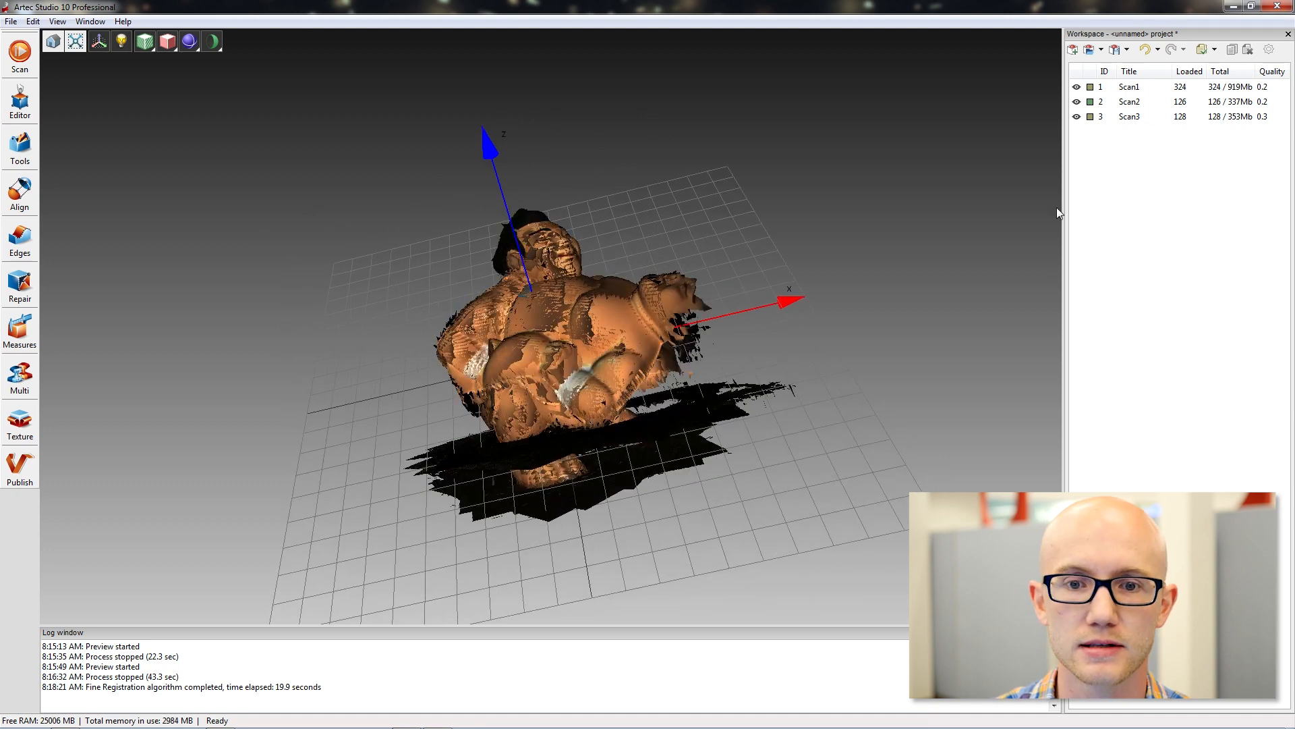
left_click_drag(565, 177, 561, 286)
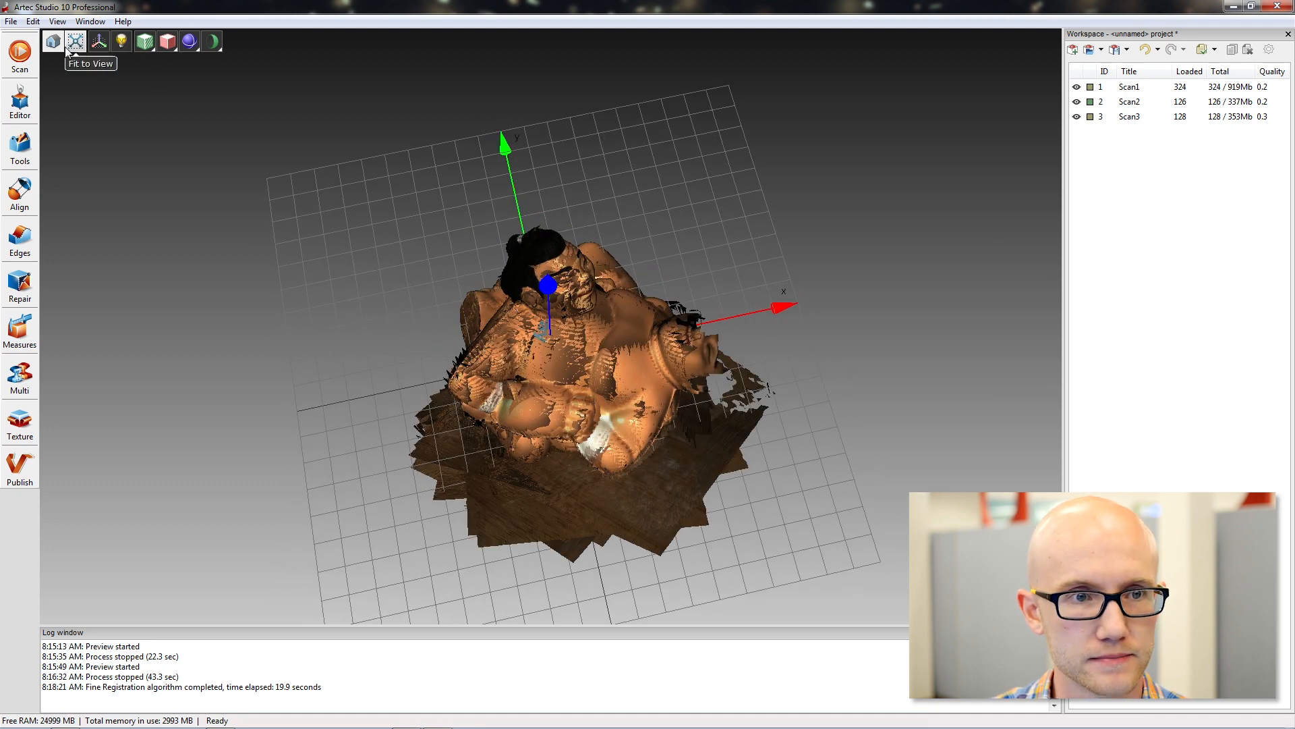
left_click(97, 42)
left_click_drag(602, 425, 610, 386)
left_click_drag(501, 403, 489, 339)
scroll(532, 342, "up", 5)
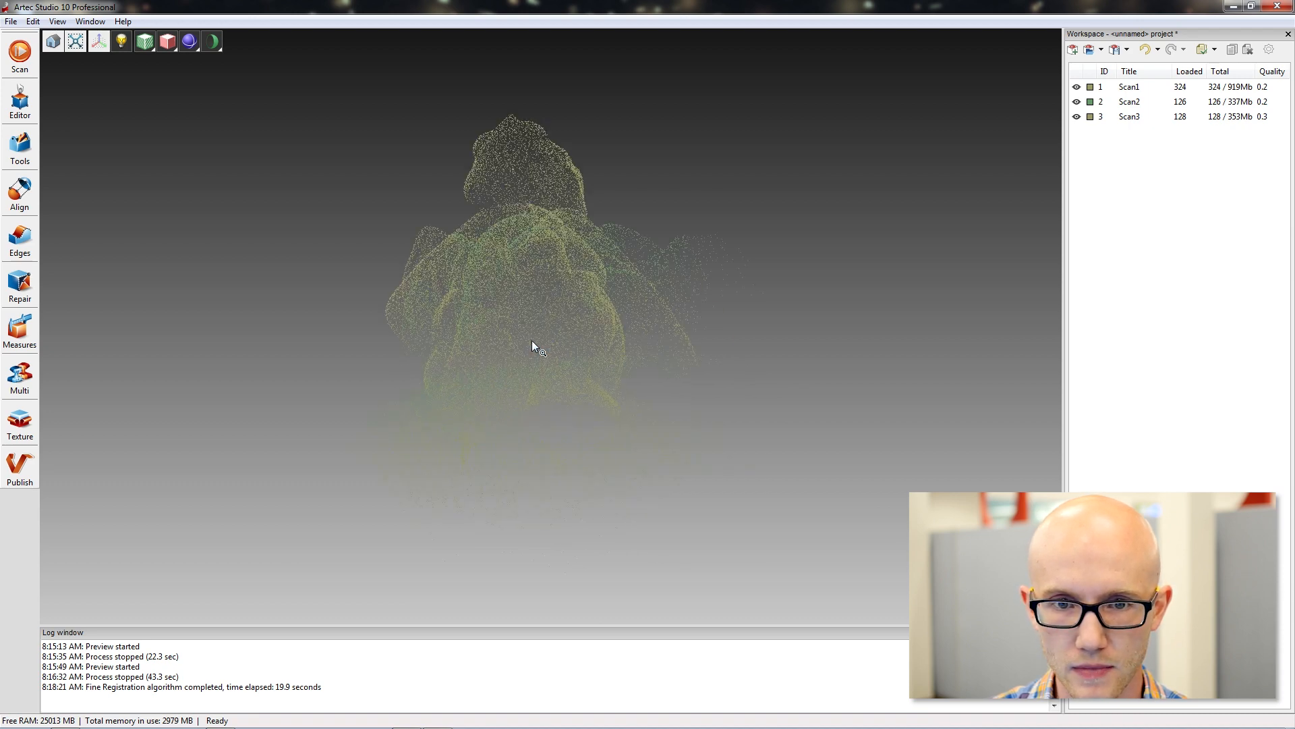
Open the processing tools, inspect the overlapping scans up close, and select Scan2, Scan3 and Scan1 in turn.
left_click(15, 149)
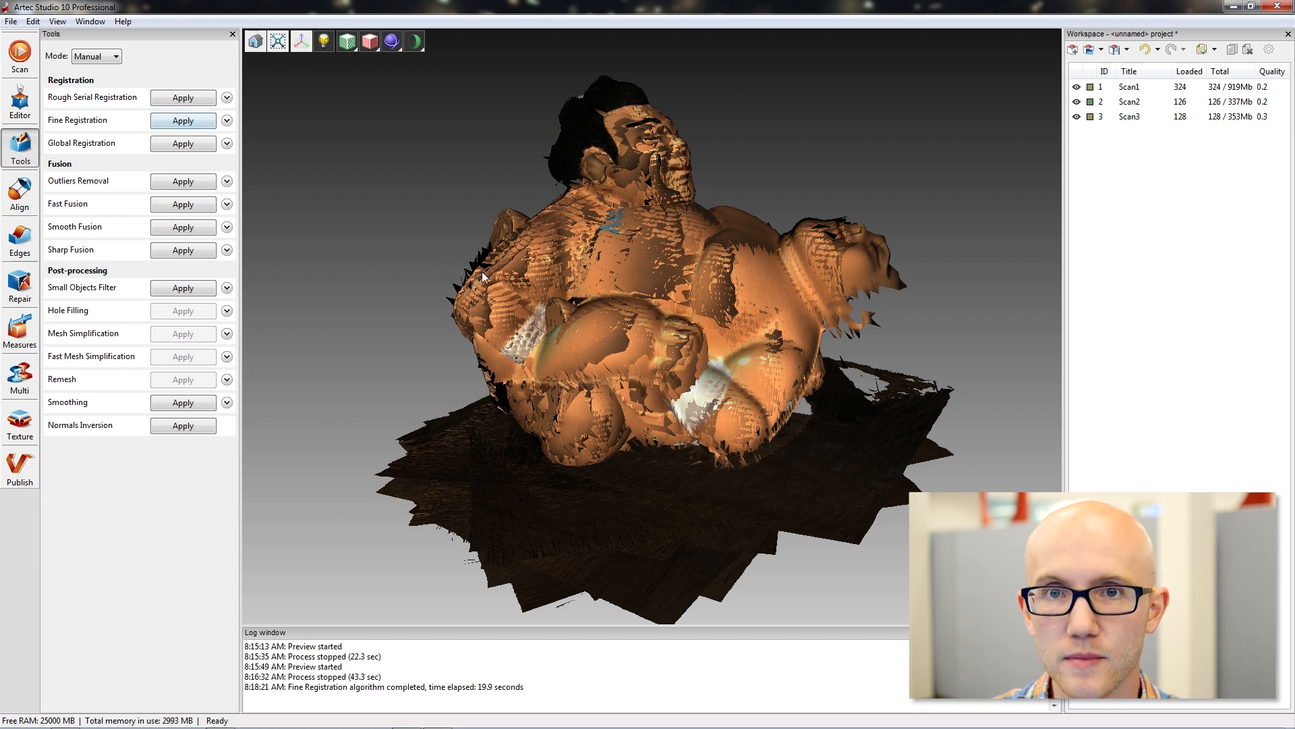
left_click_drag(865, 327, 1055, 160)
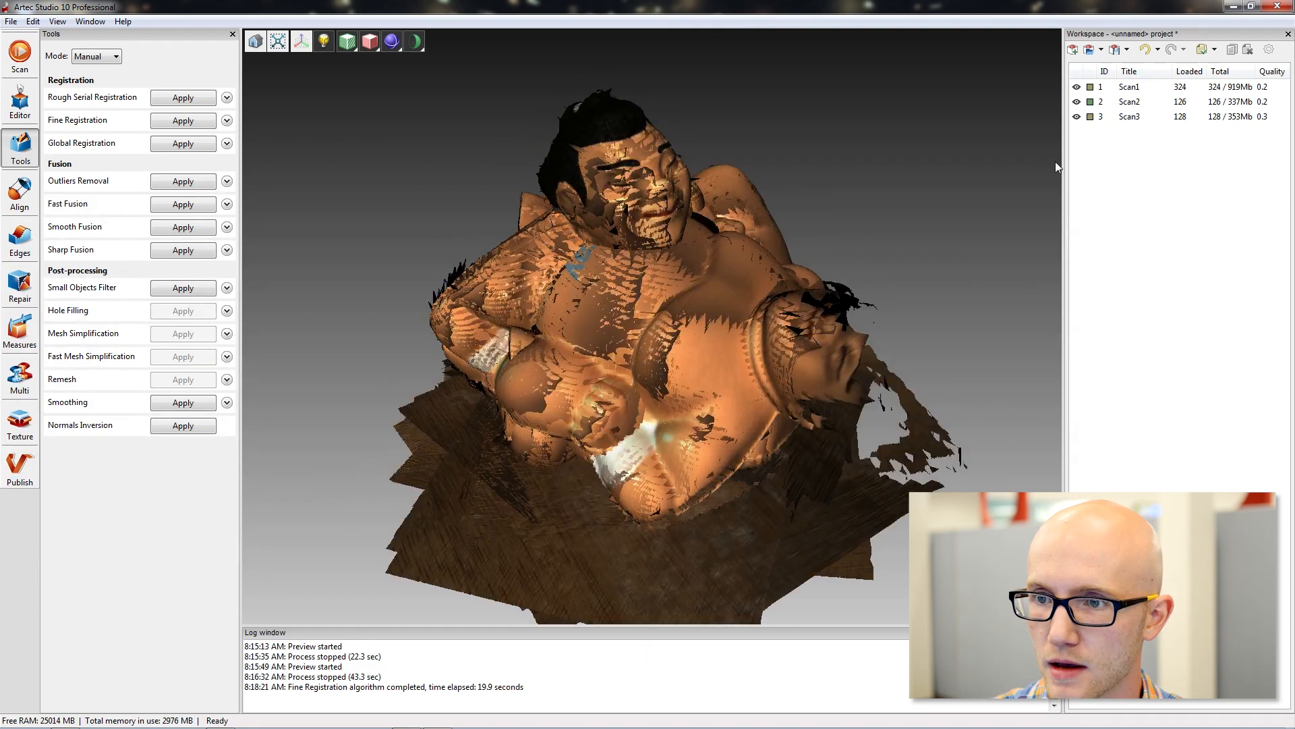
left_click(1176, 89)
left_click(1123, 101)
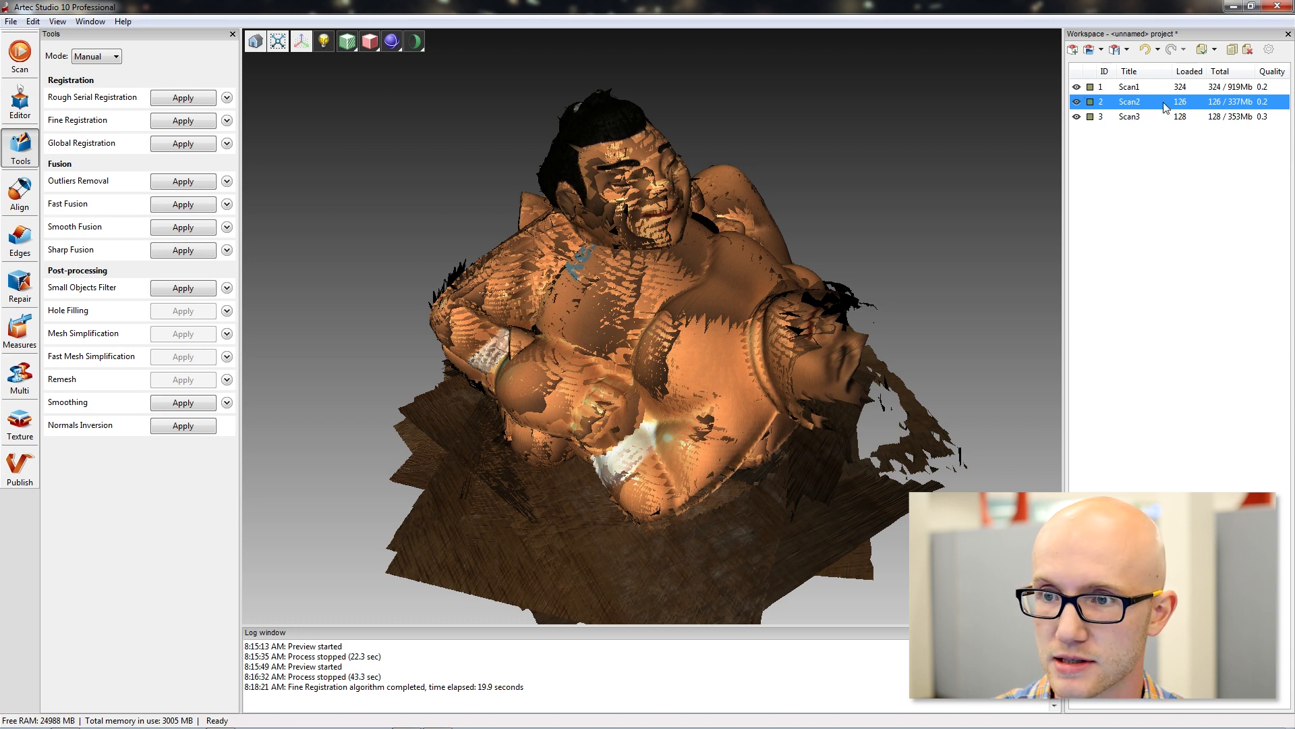
left_click(1158, 118)
left_click(1144, 87)
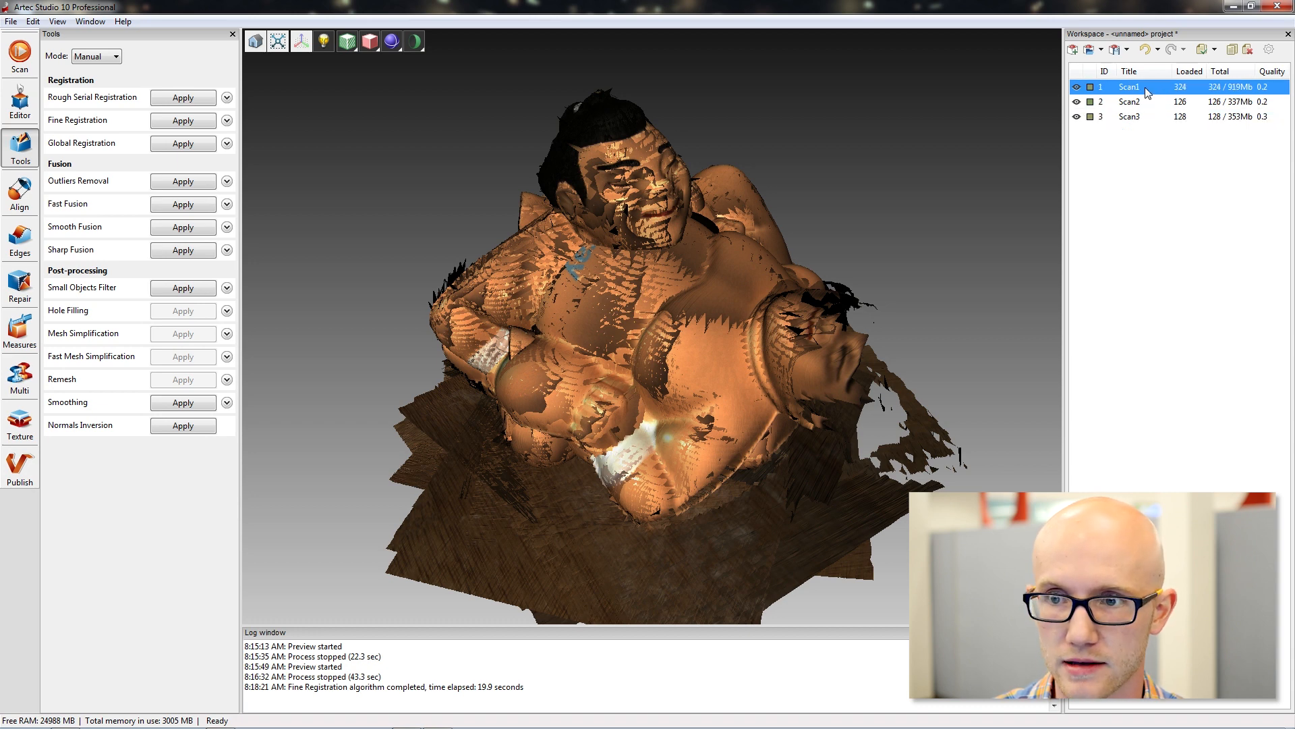
Display only Scan1 and inspect the standing figurine from the side and front.
left_click(1077, 102)
left_click(1076, 102)
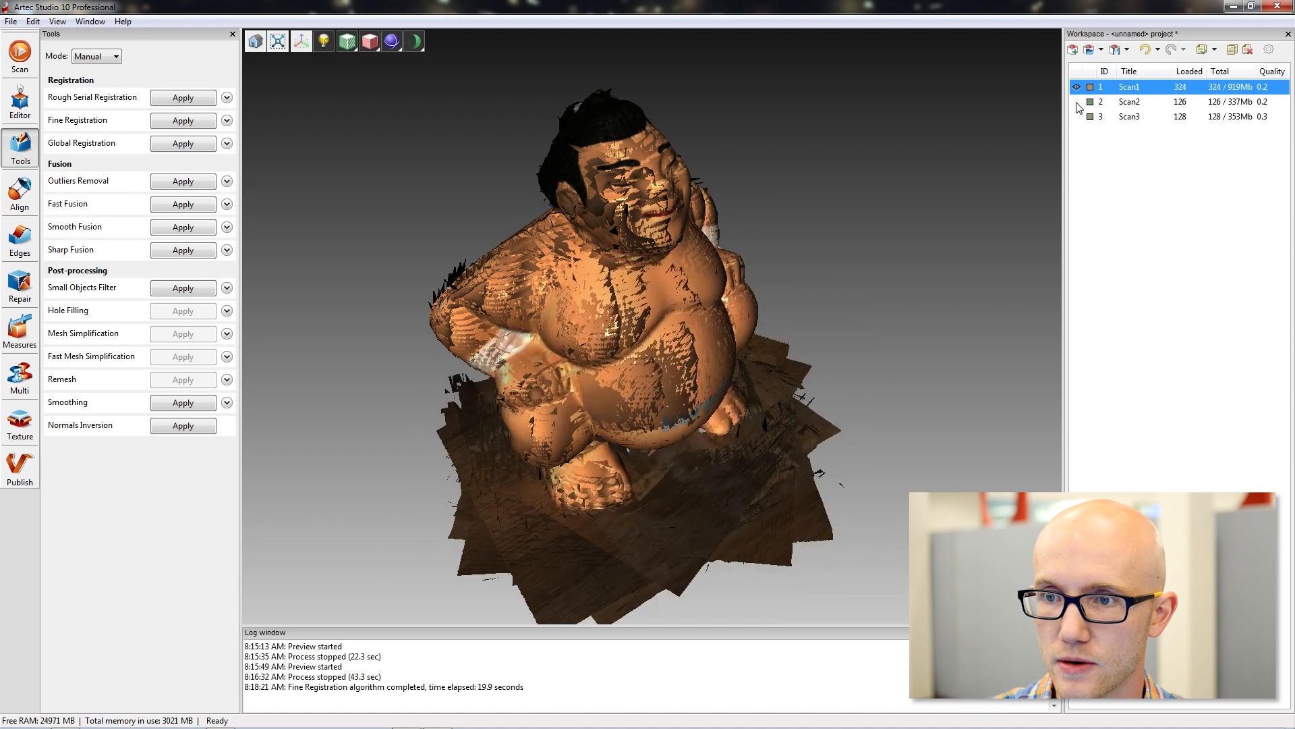
left_click_drag(893, 256, 893, 256)
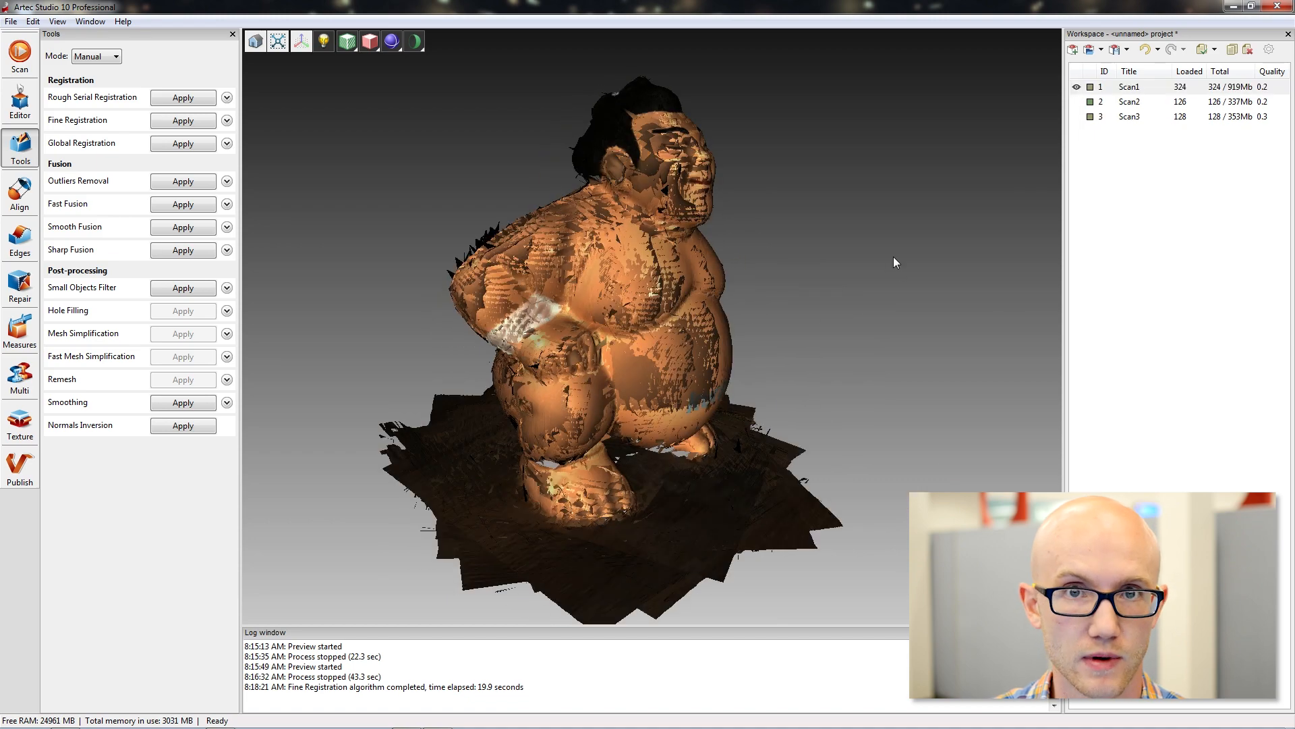
left_click_drag(835, 333, 923, 123)
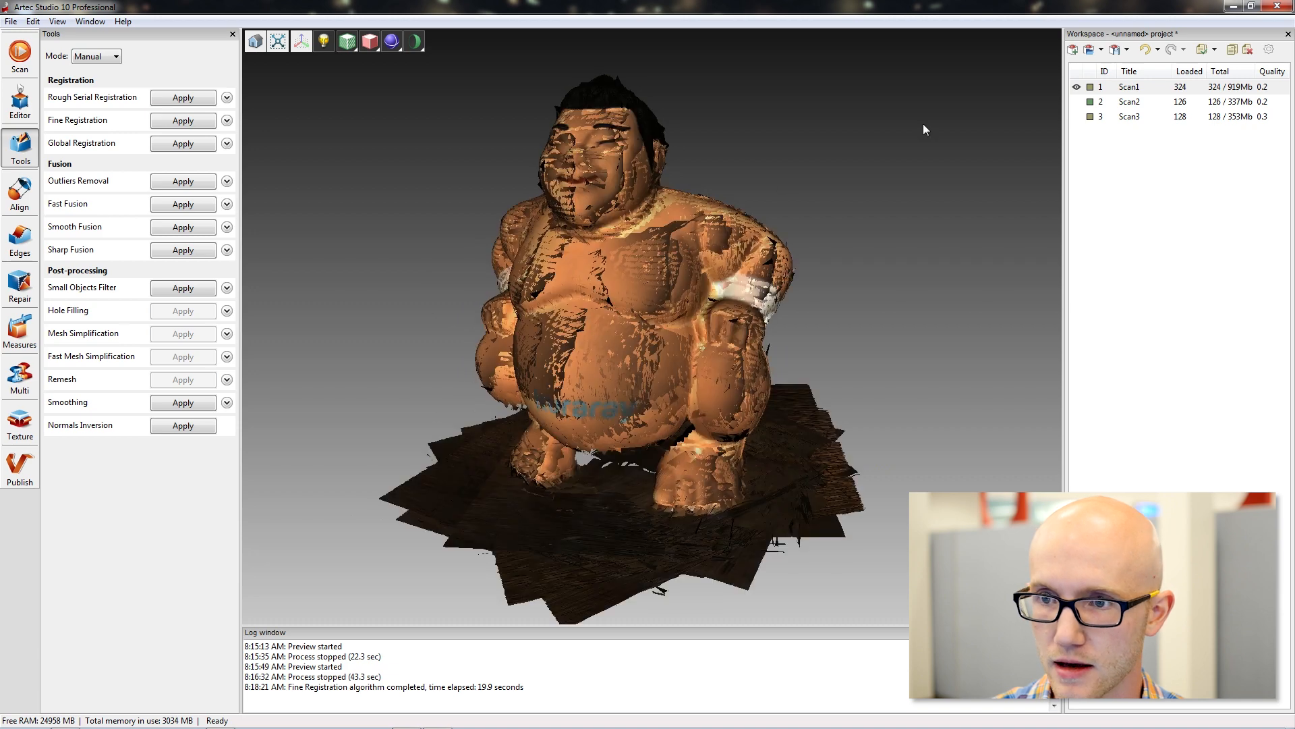
Display only Scan2 in place of Scan1 and inspect the figurine lying on its back.
left_click(1078, 102)
left_click(1077, 88)
left_click_drag(595, 286, 796, 324)
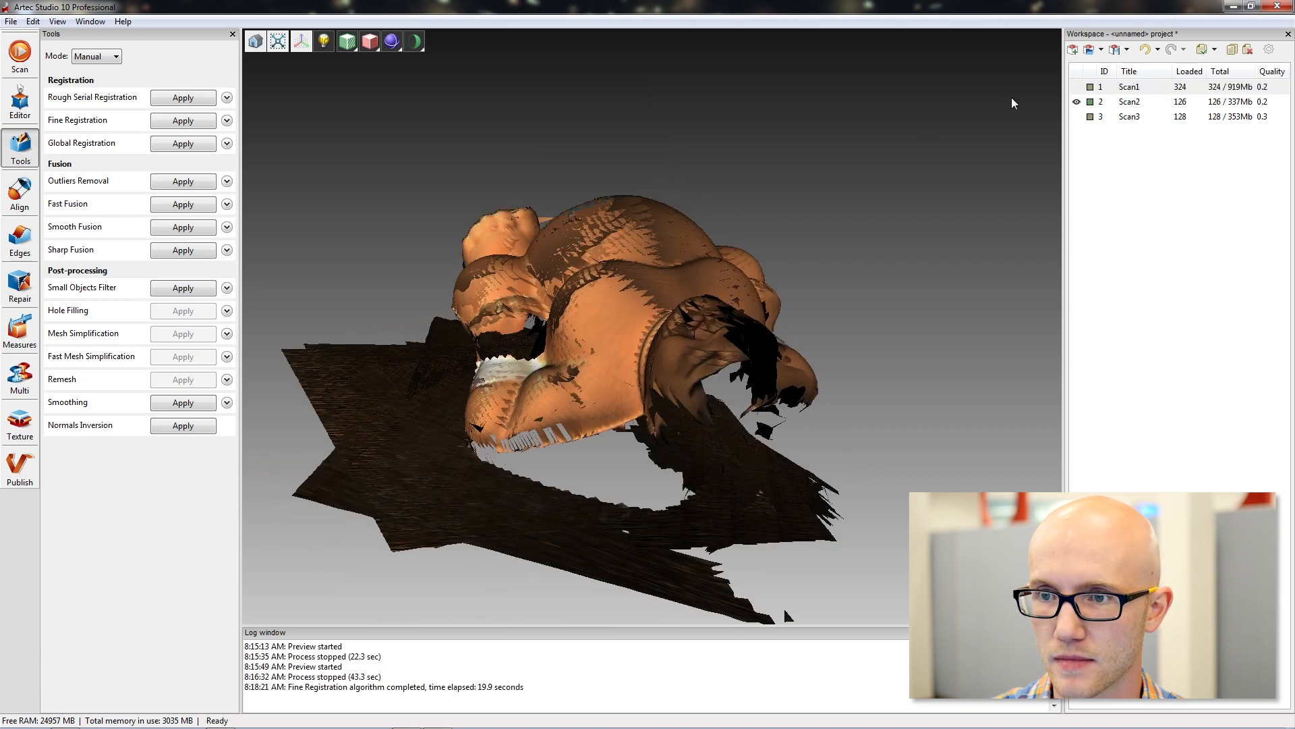
Display Scan1, Scan2 and Scan3 together and inspect how they overlap.
left_click(1077, 103)
left_click(1077, 88)
left_click(1078, 103)
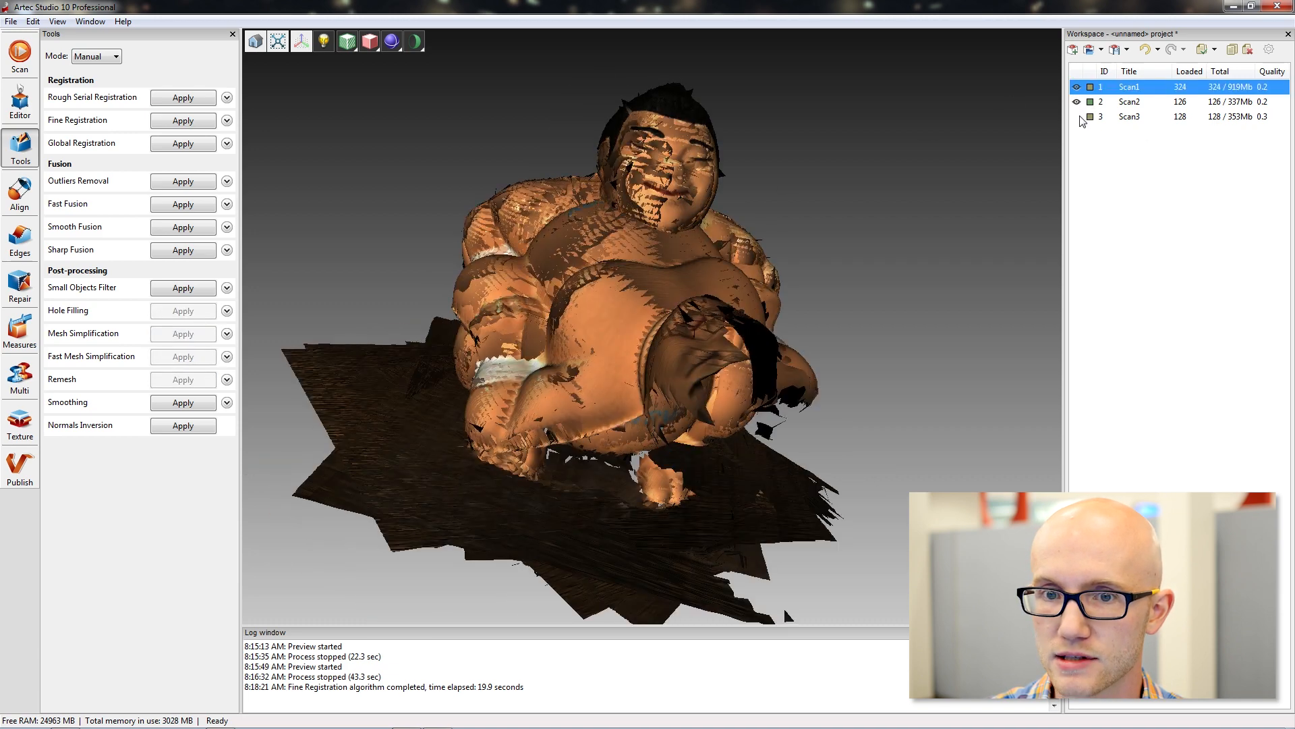
left_click(1078, 116)
left_click_drag(882, 232, 834, 228)
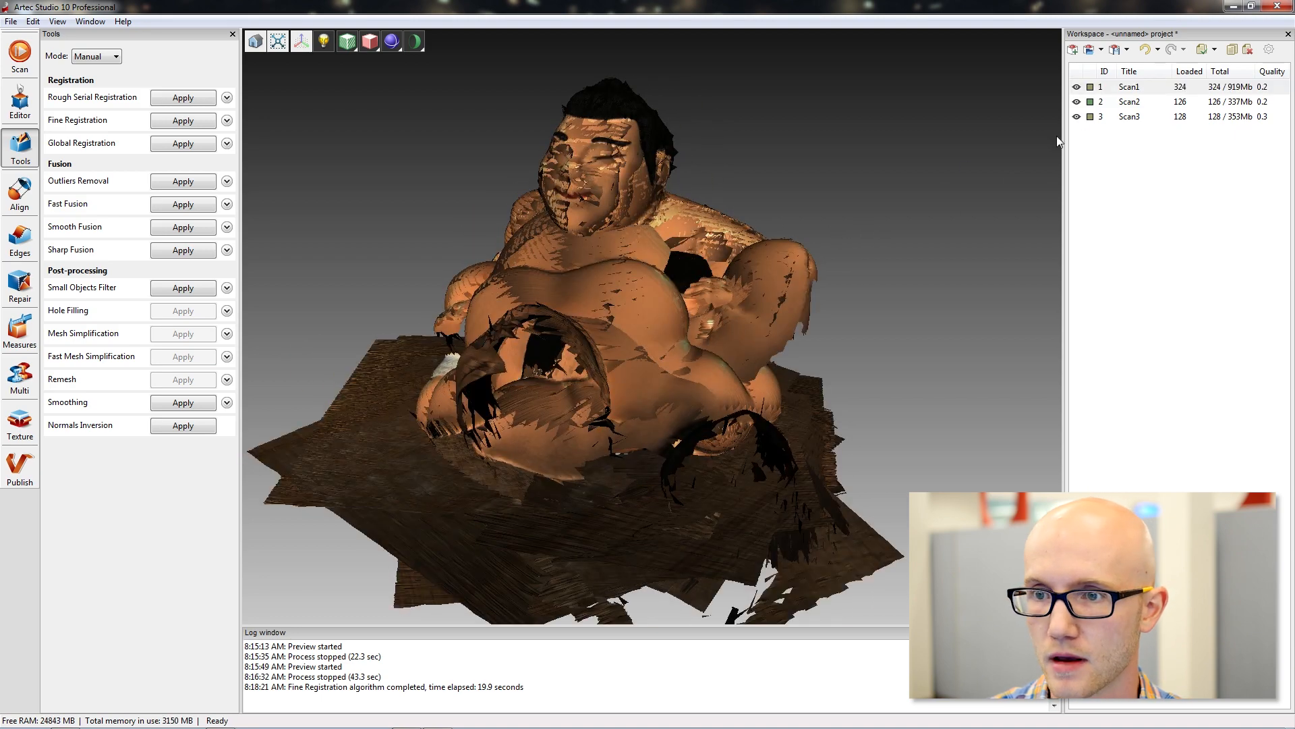
Hide Scan3 and Scan2 and turn Scan1 so the base around the feet is in view.
left_click(1078, 117)
left_click(1077, 103)
left_click_drag(426, 328, 545, 535)
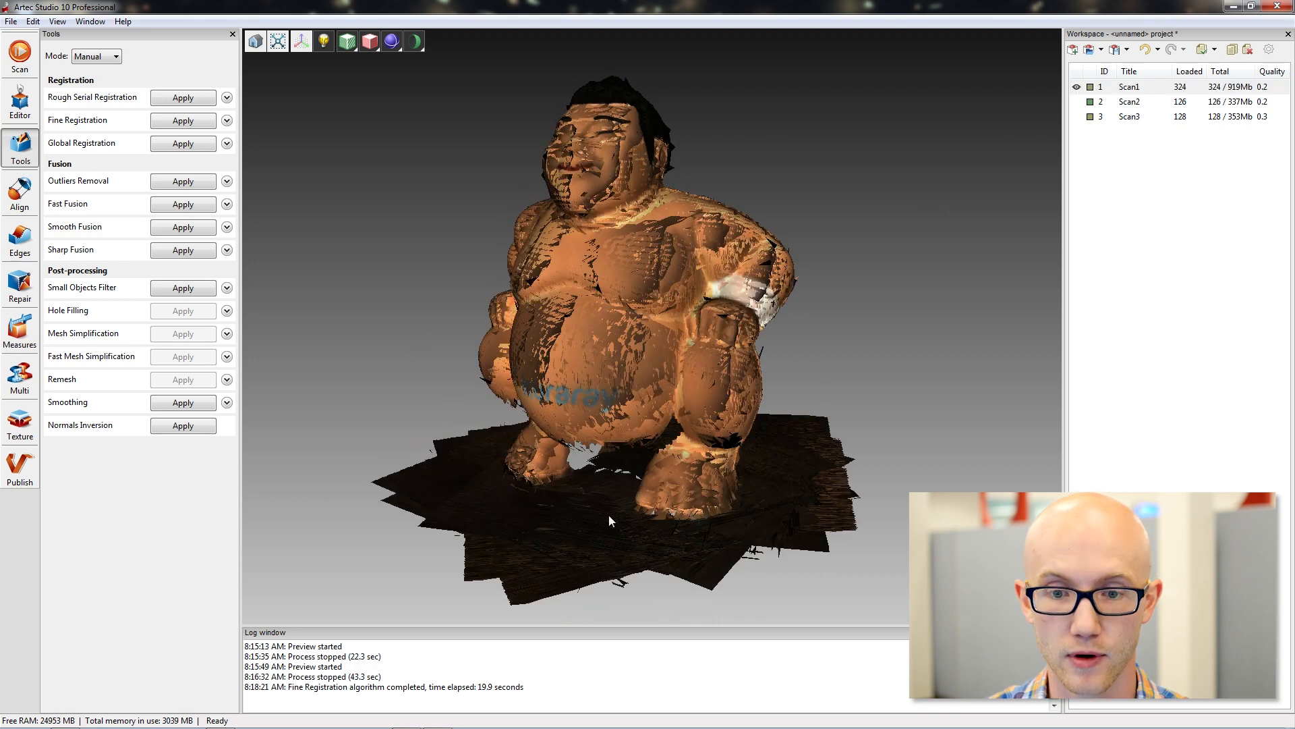
left_click_drag(636, 442, 649, 351)
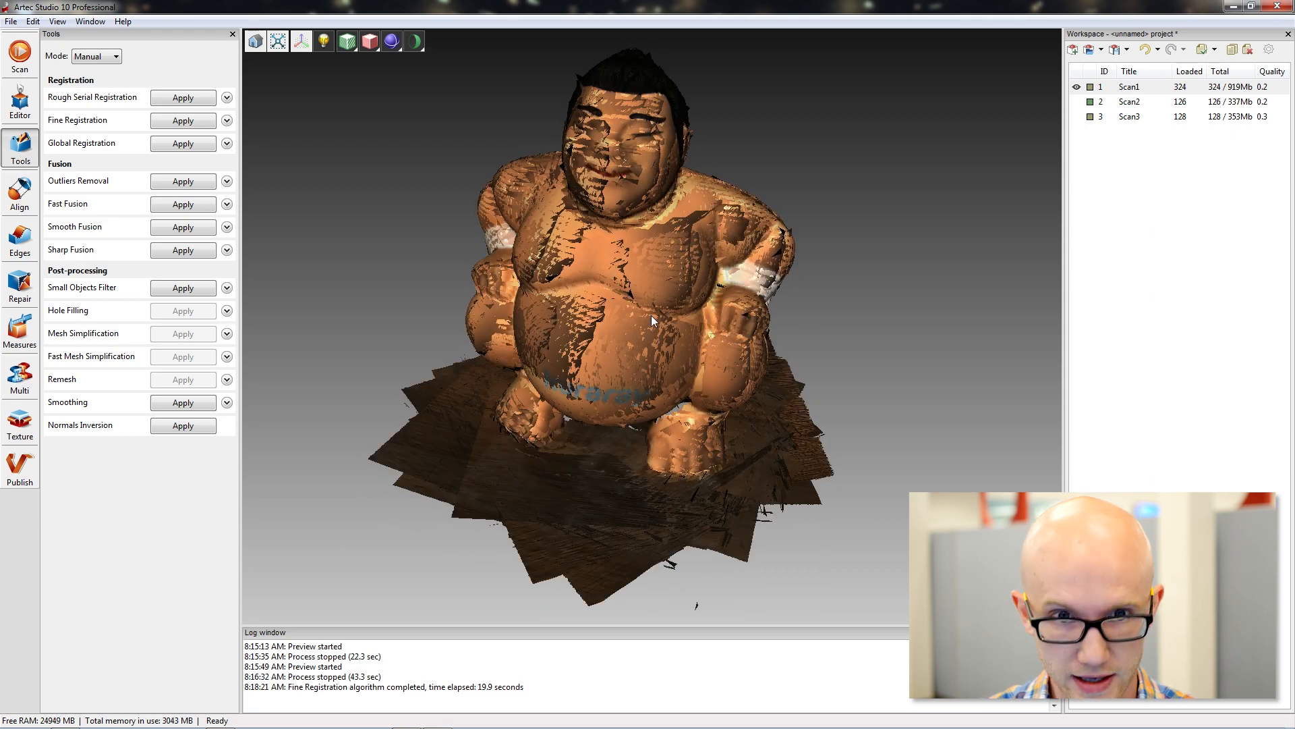
Start the Eraser in cutoff plane selection mode and mark a patch of Scan1's base in front of the feet to define the plane.
left_click(16, 101)
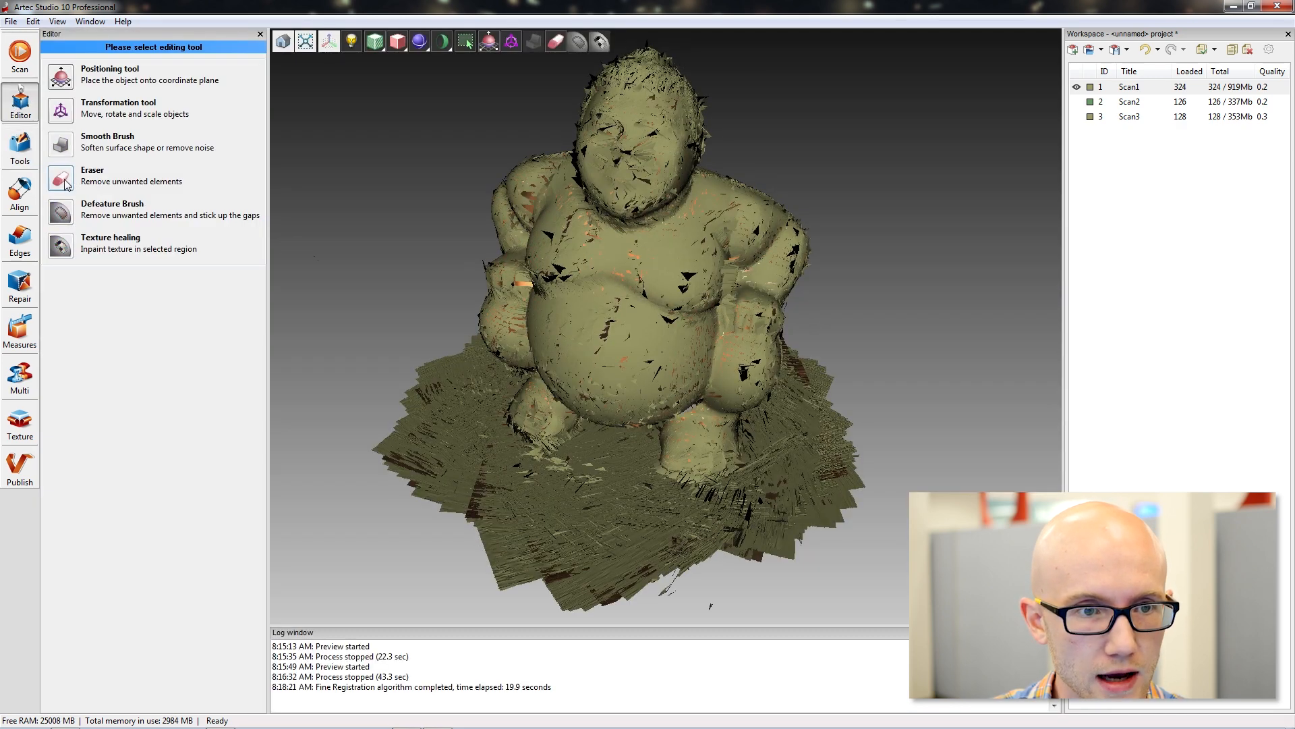
left_click(91, 176)
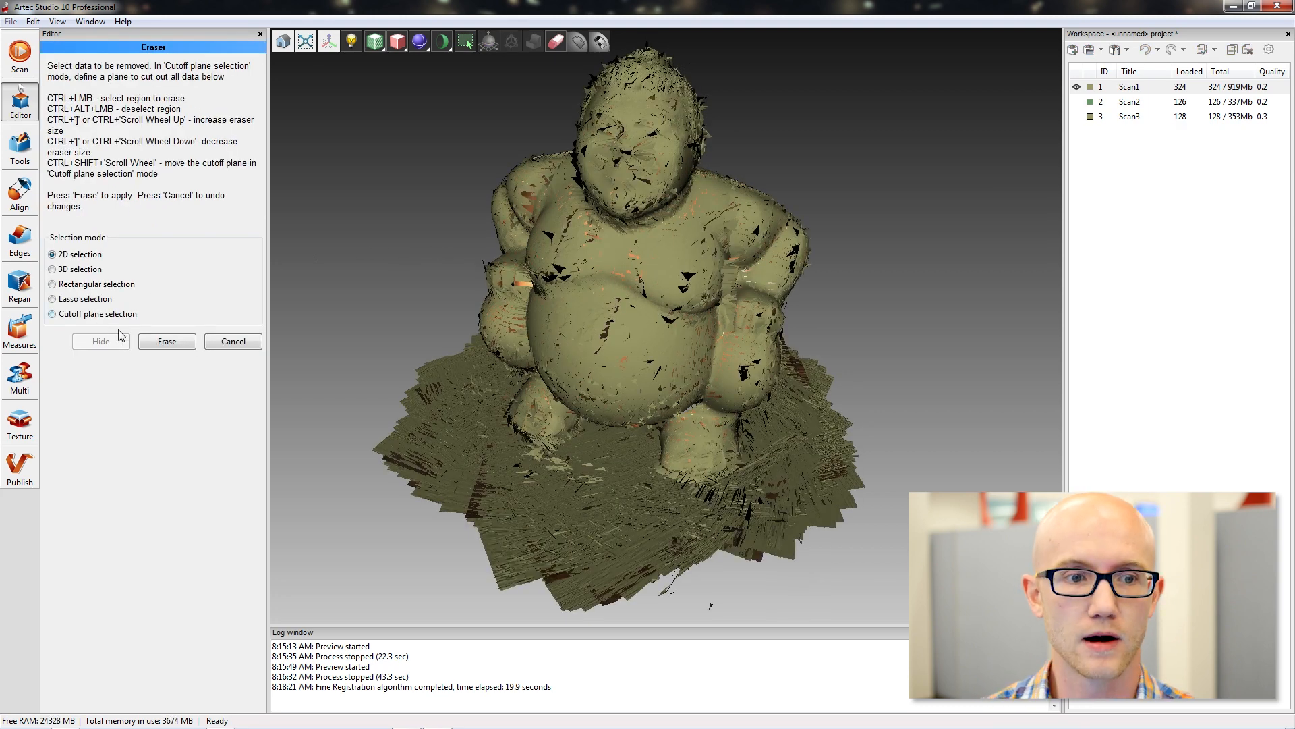
left_click(54, 314)
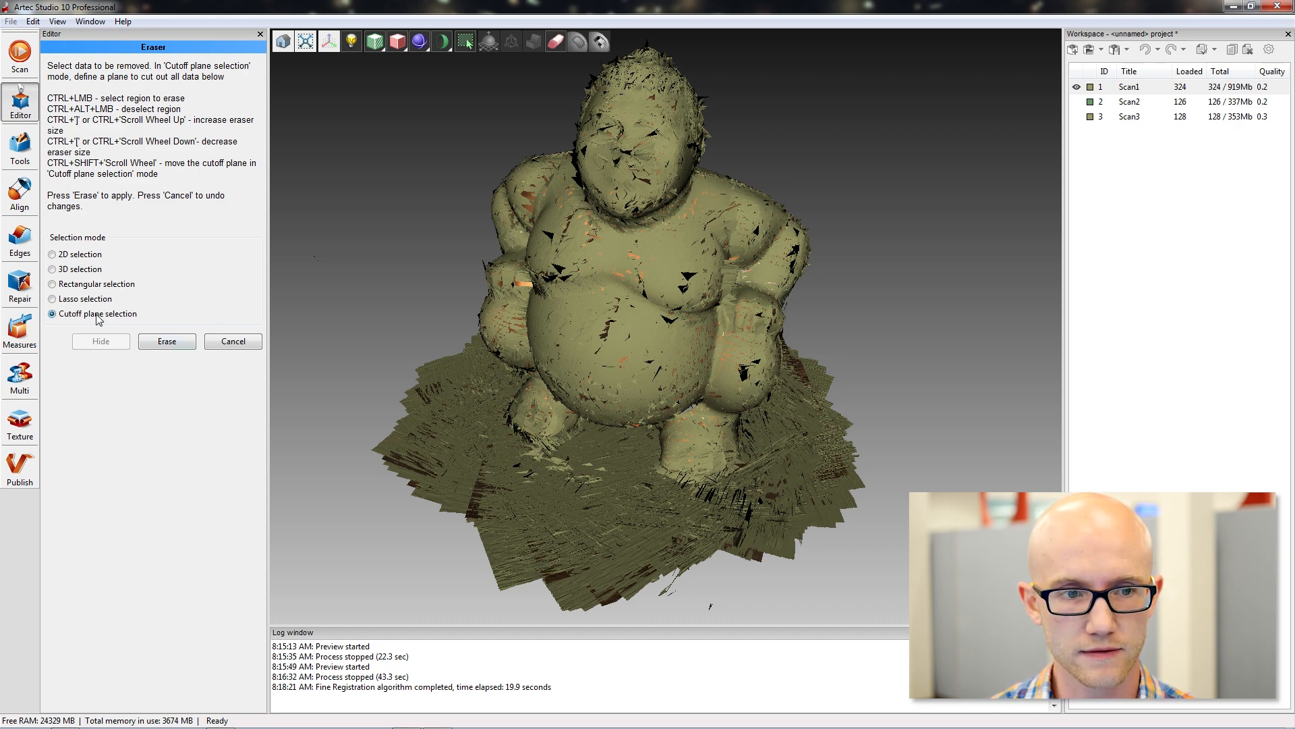
left_click_drag(583, 476, 780, 391)
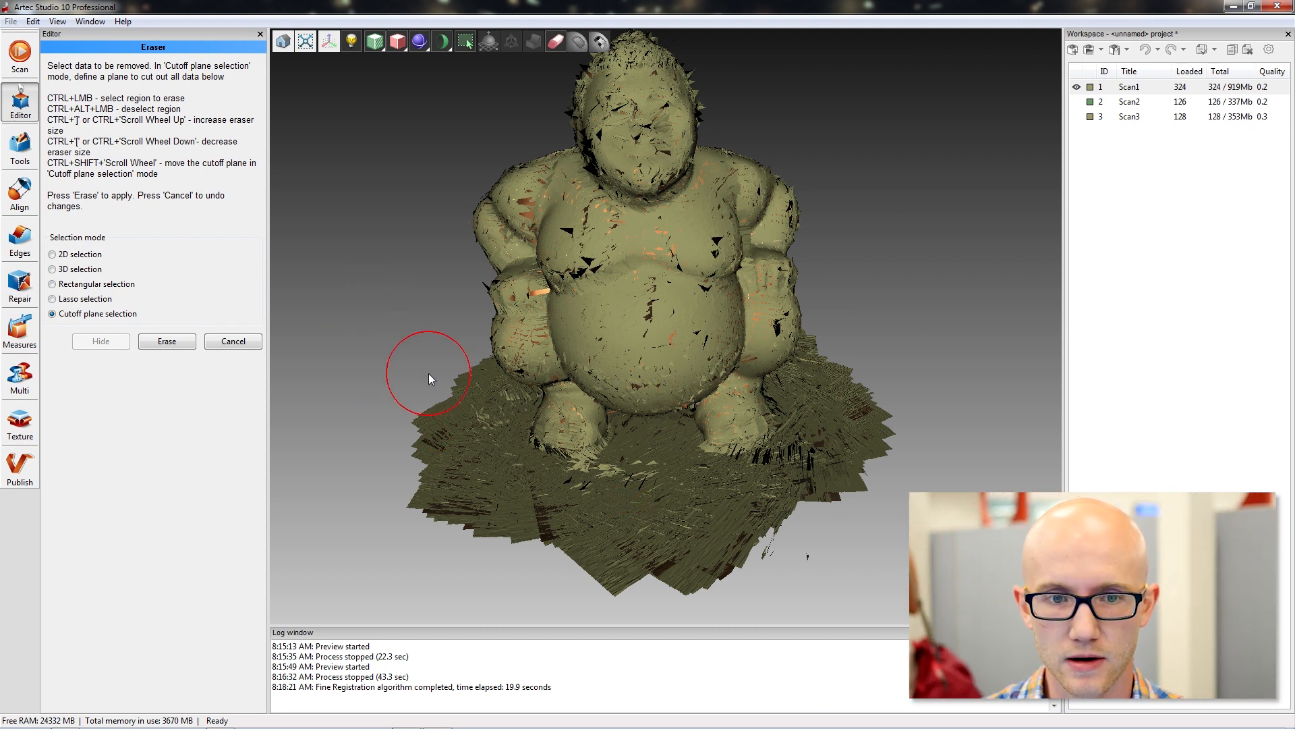
scroll(375, 323, "up", 5, "ctrl")
scroll(375, 323, "down", 5, "ctrl")
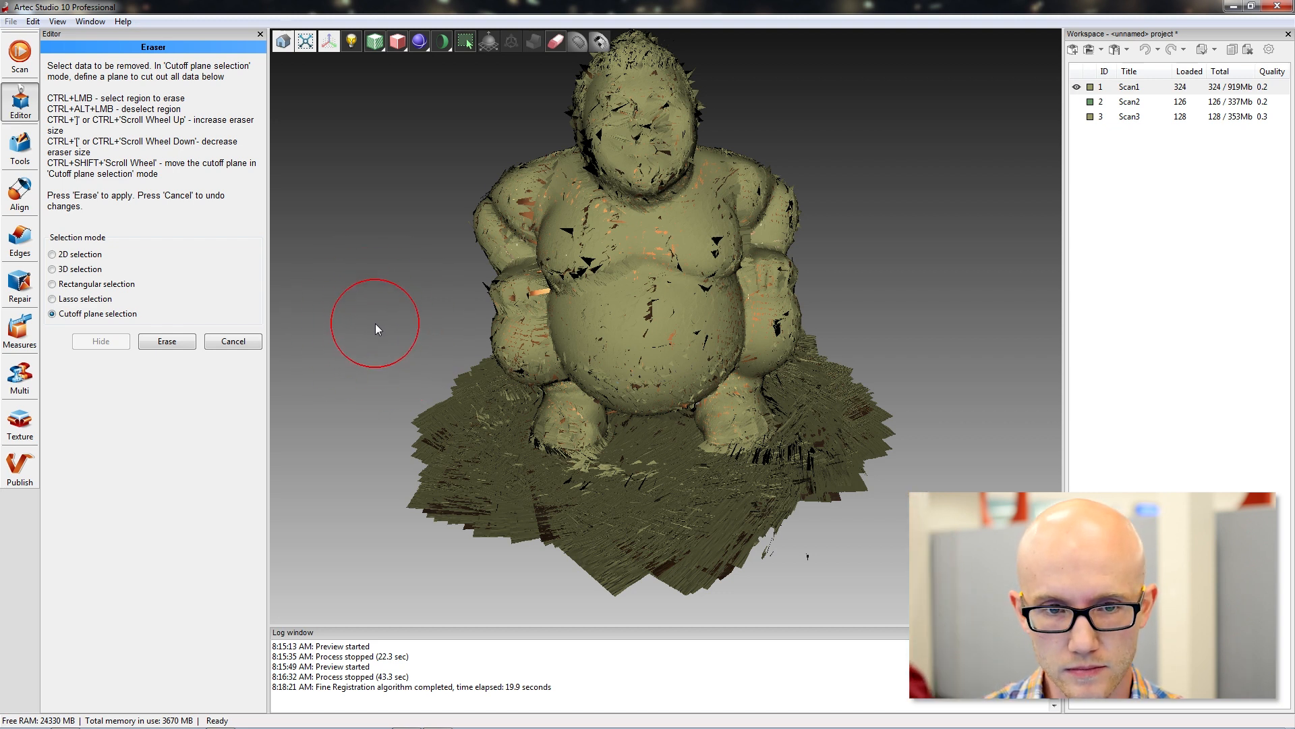
scroll(375, 327, "down", 3, "ctrl")
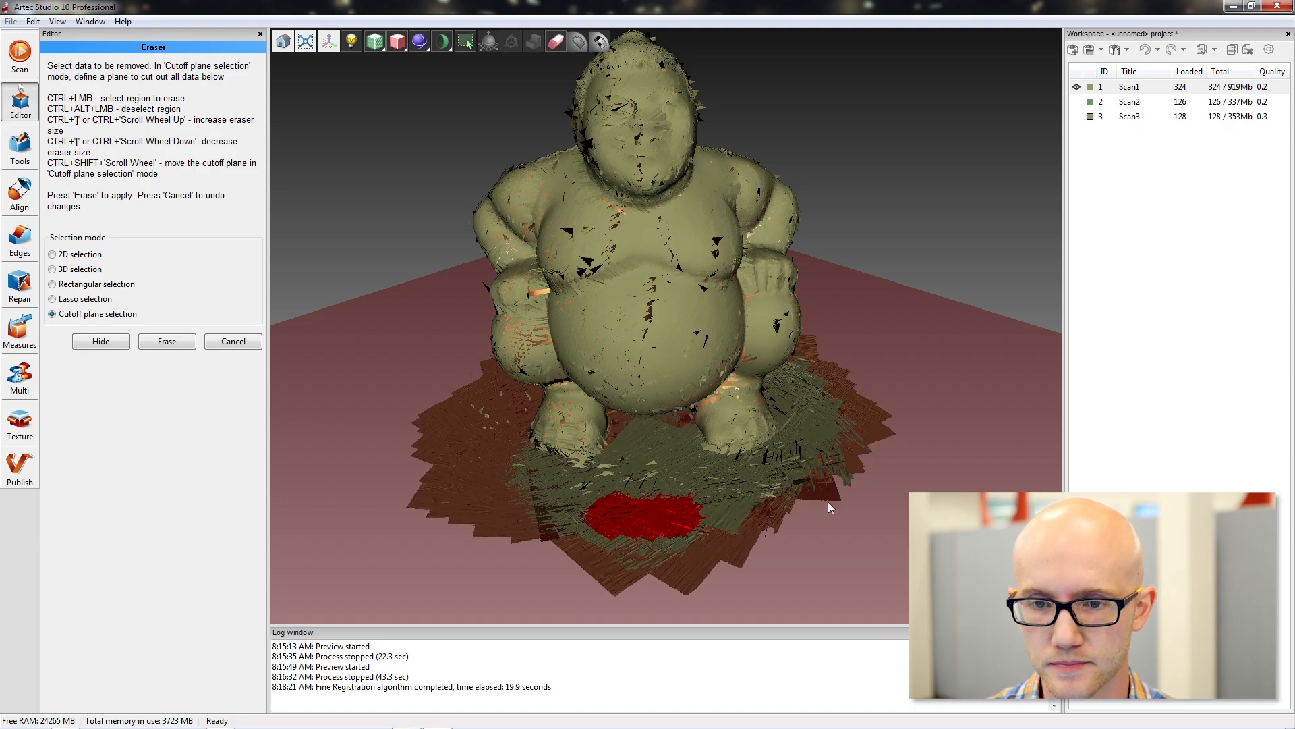
left_click_drag(784, 536, 731, 467)
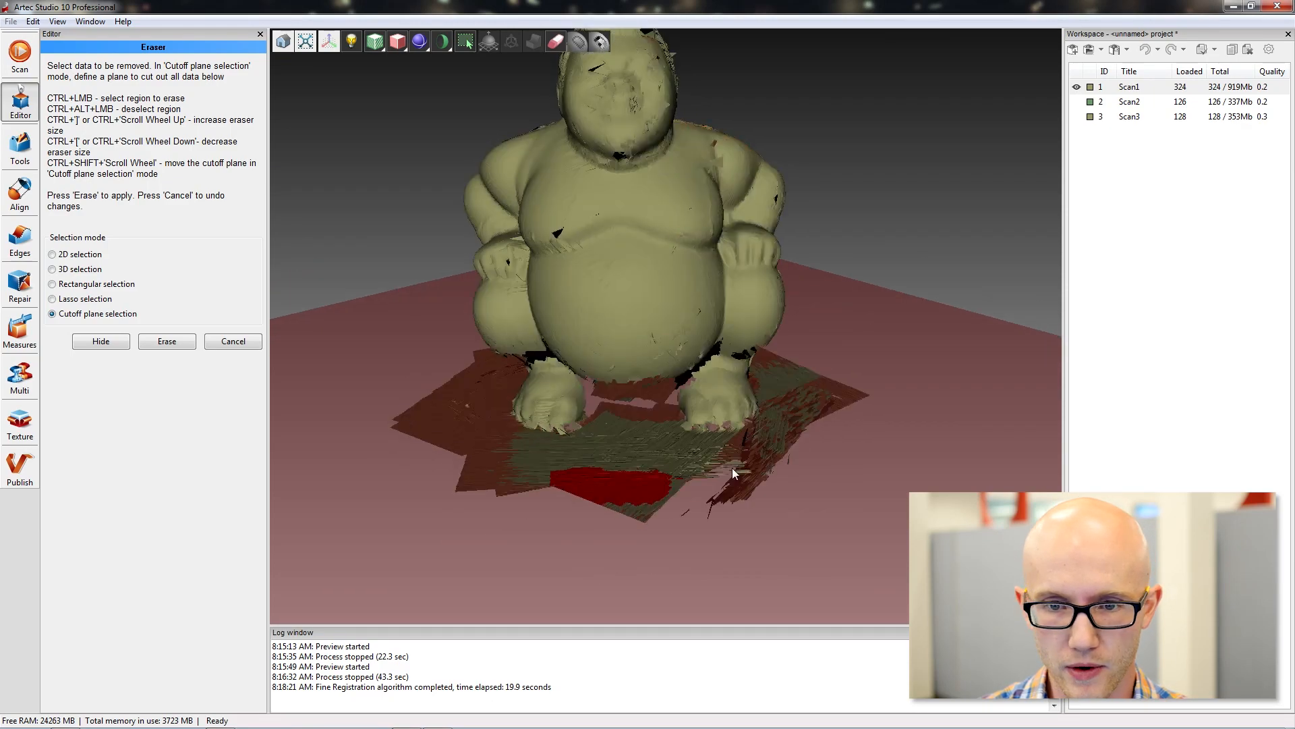
left_click_drag(645, 448, 659, 471)
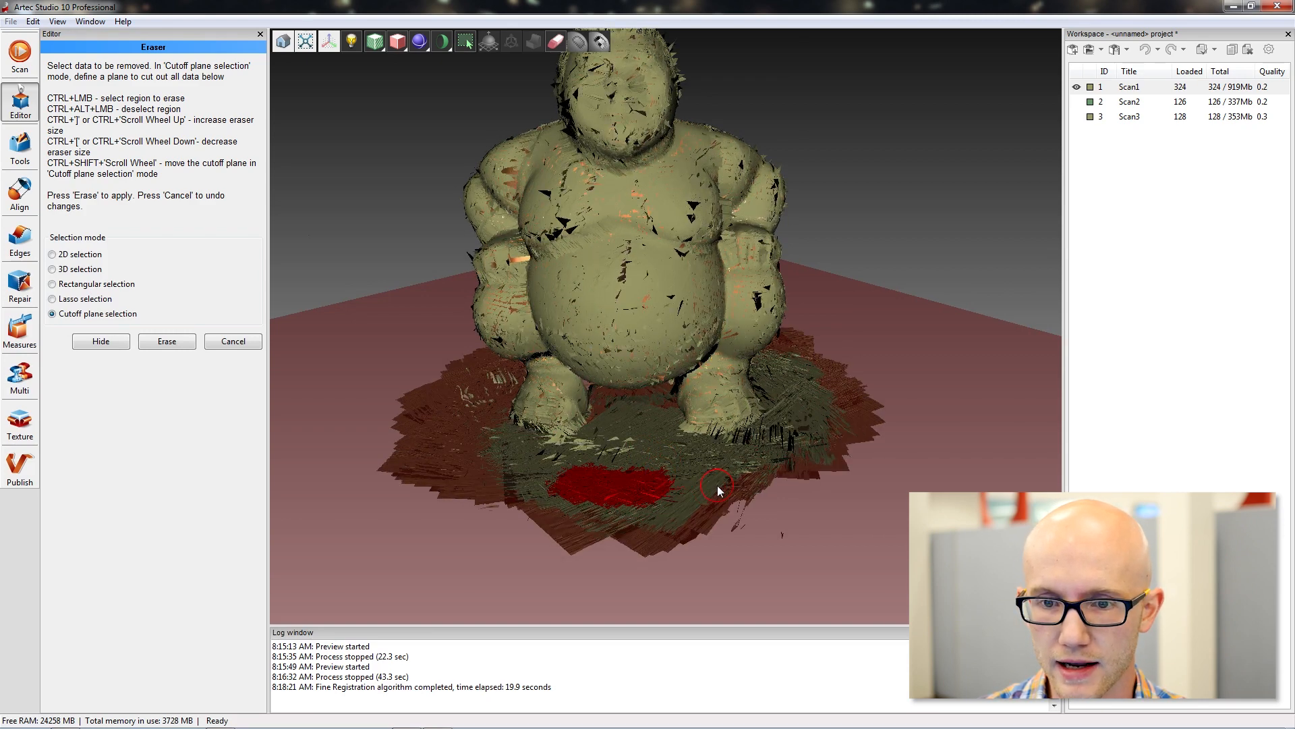
Adjust the cutoff plane's height to take in the whole base but spare the feet, and erase the selected data from Scan1.
scroll(717, 486, "up", 5, "ctrl+shift")
scroll(717, 485, "down", 3, "ctrl+shift")
scroll(718, 484, "up", 5, "ctrl+shift")
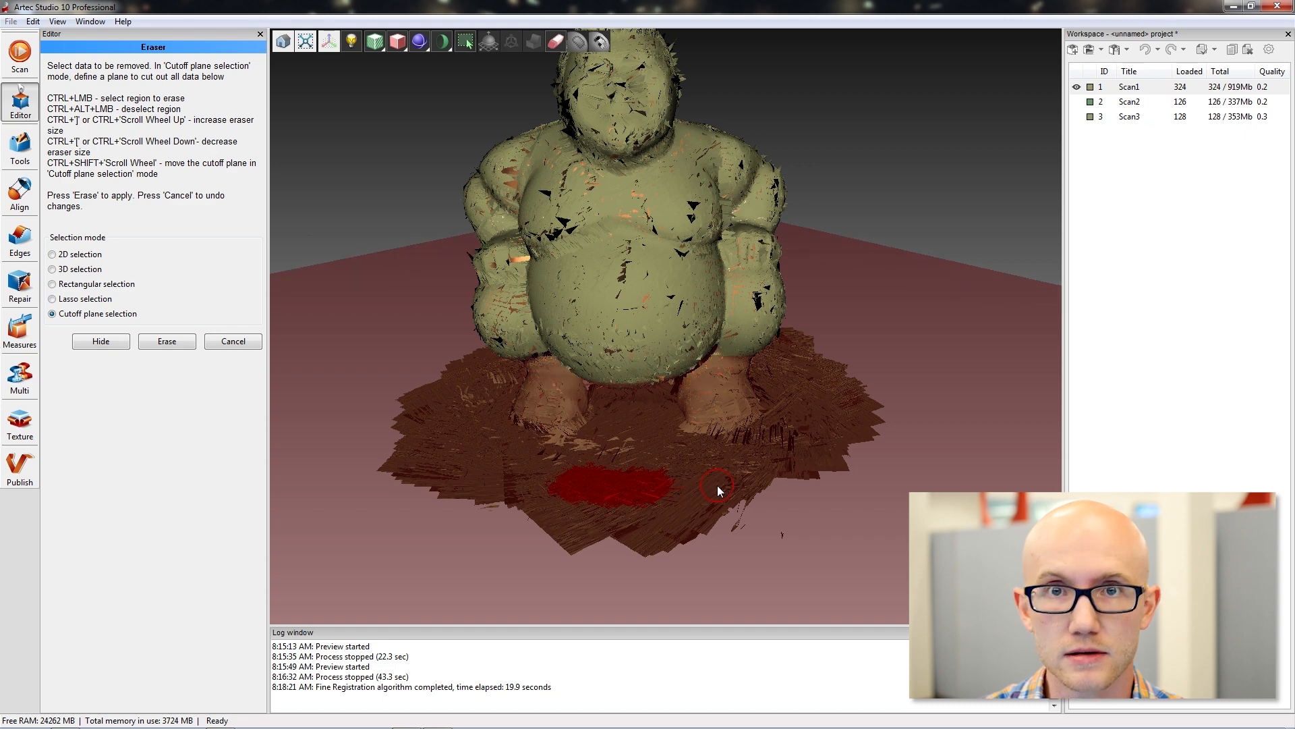
scroll(678, 467, "down", 2, "ctrl+shift")
scroll(678, 467, "down", 3, "ctrl+shift")
scroll(678, 466, "up", 2, "ctrl+shift")
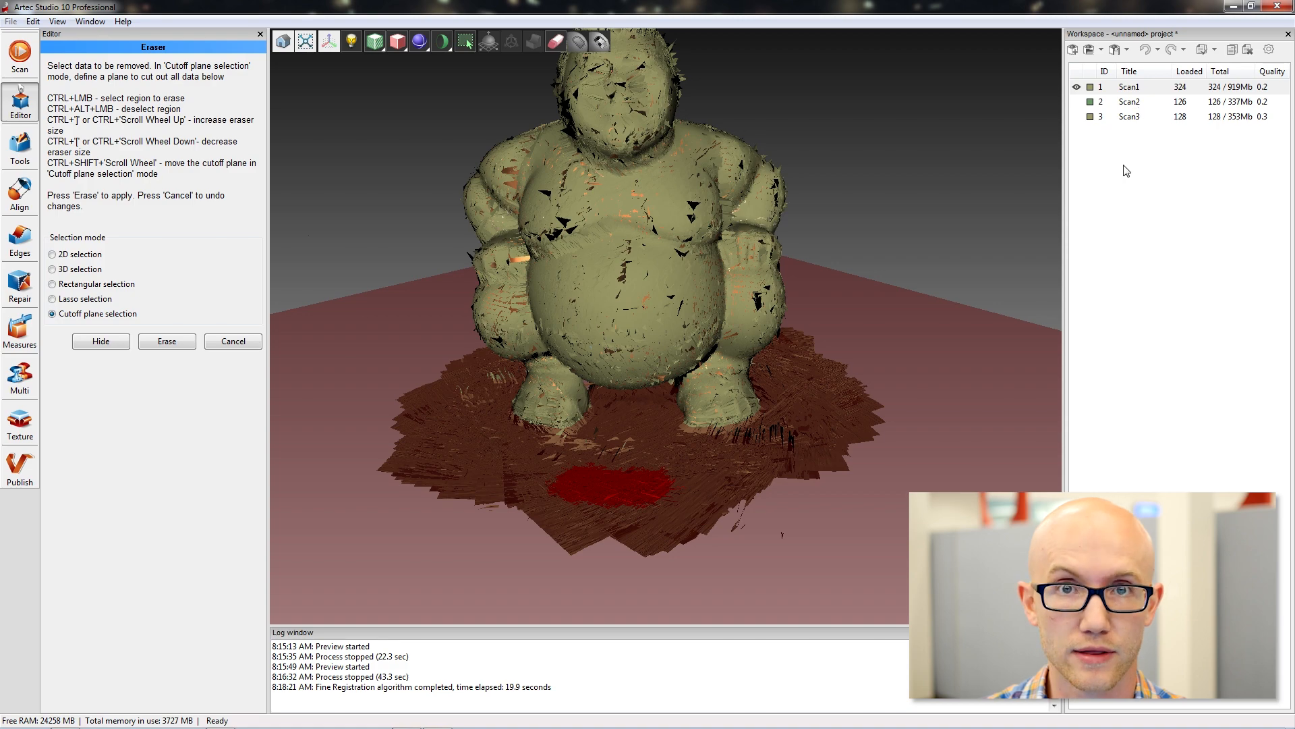
left_click(166, 344)
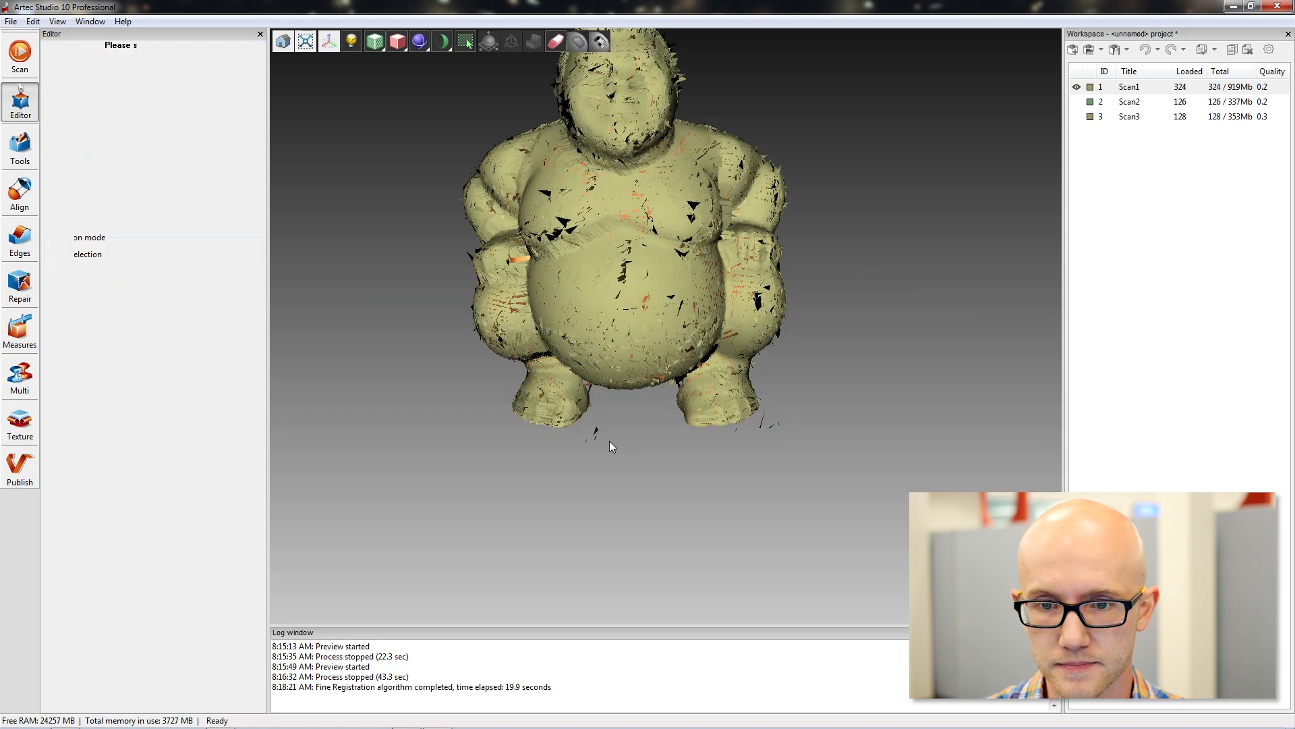
mouse_move(609, 440)
left_mouse_down()
mouse_move(740, 456)
mouse_move(496, 293)
mouse_move(585, 431)
left_mouse_up()
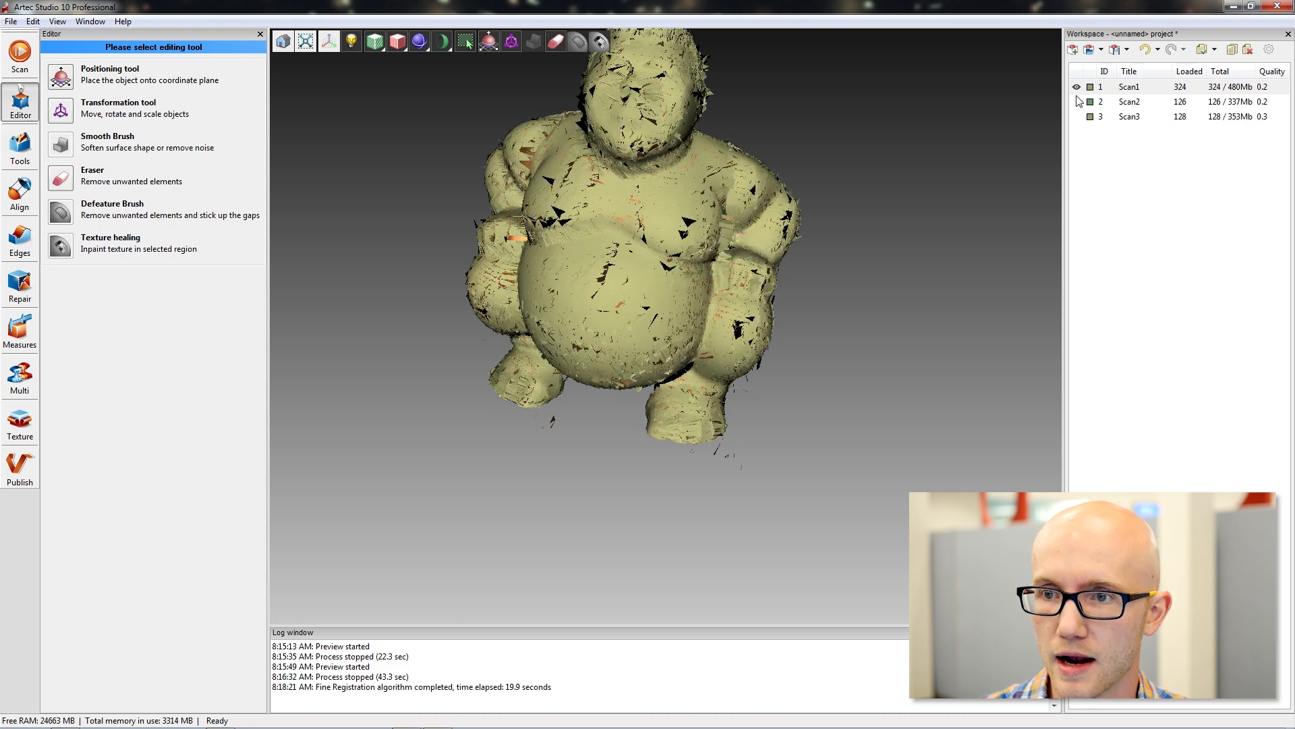
Display only Scan2, erase its base surface with the Eraser's cutoff plane selection, and hide the cleaned scan.
left_click(1077, 87)
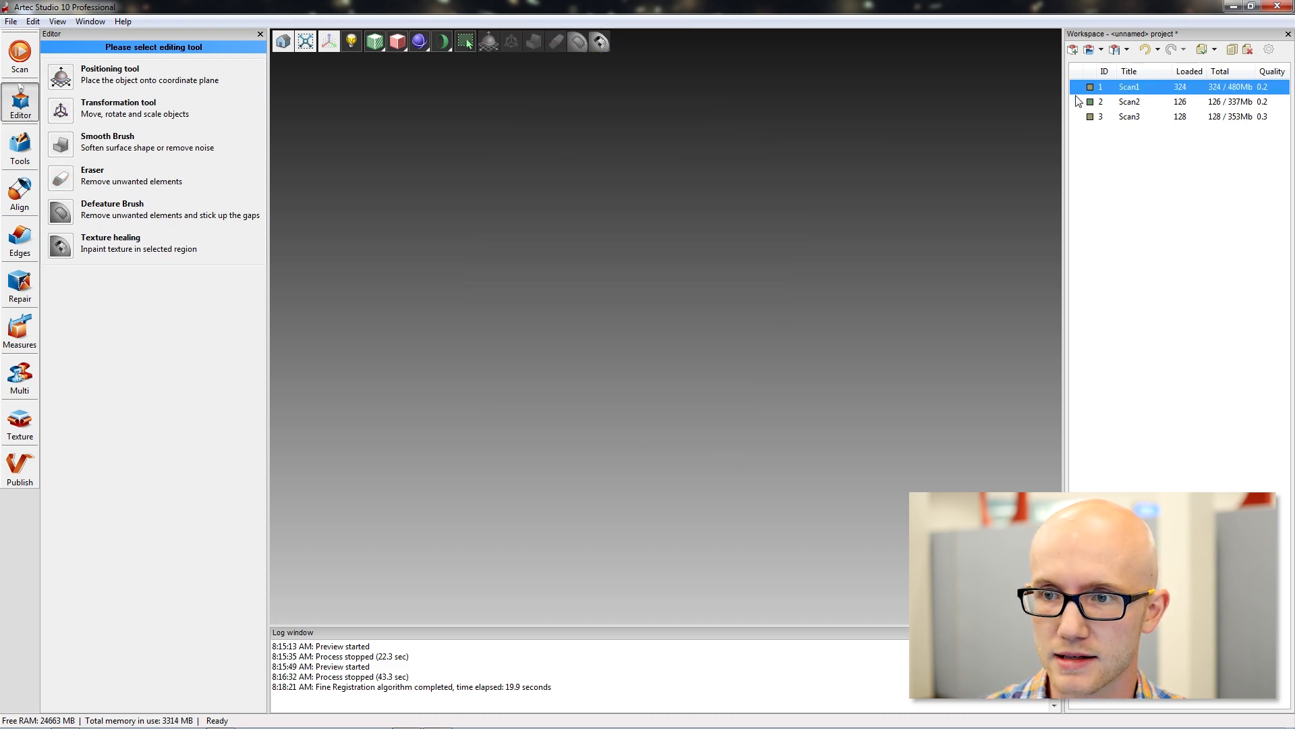
left_click(1077, 101)
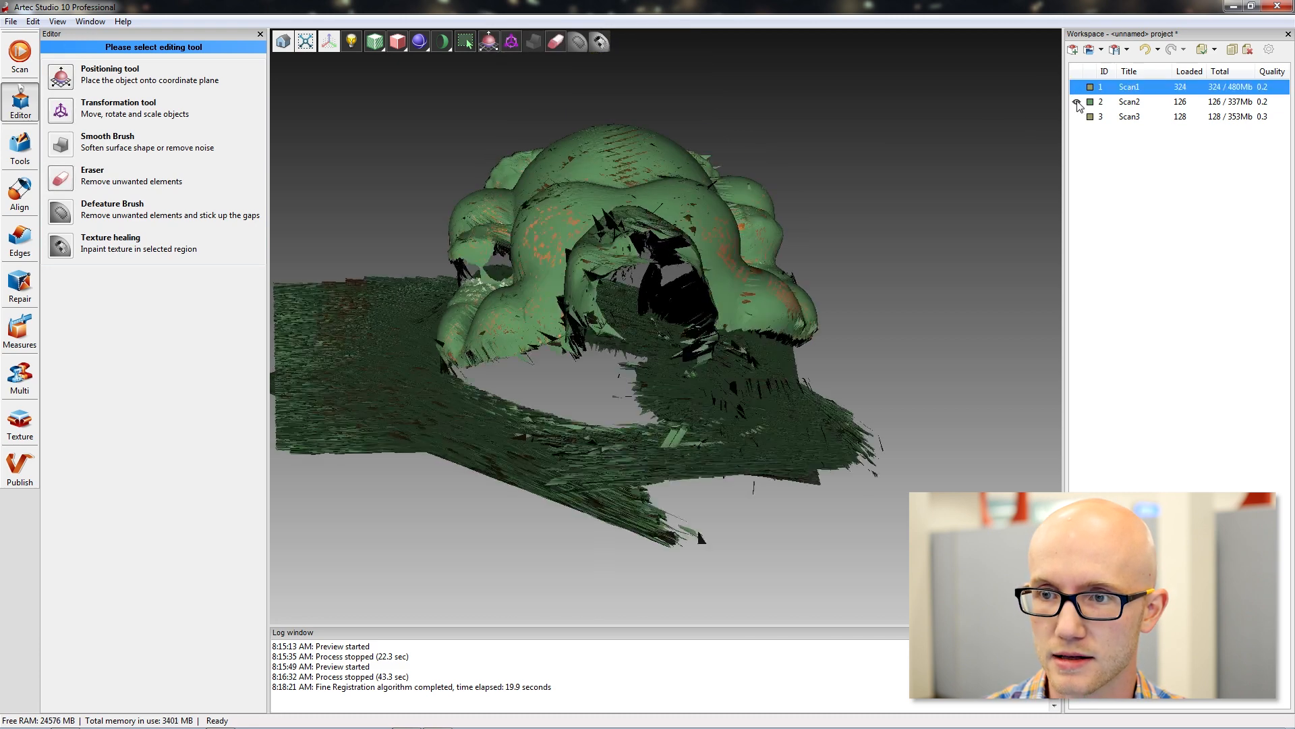
left_click_drag(889, 234, 696, 388)
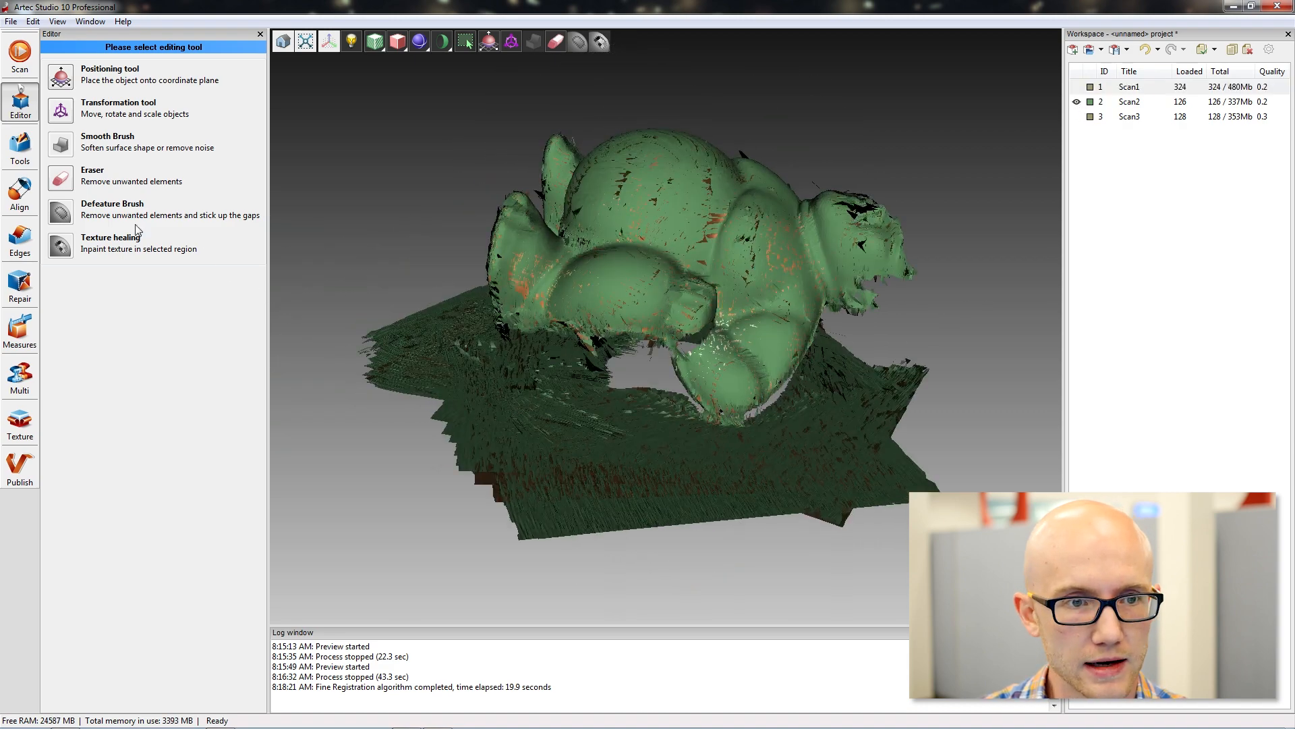
left_click(61, 180)
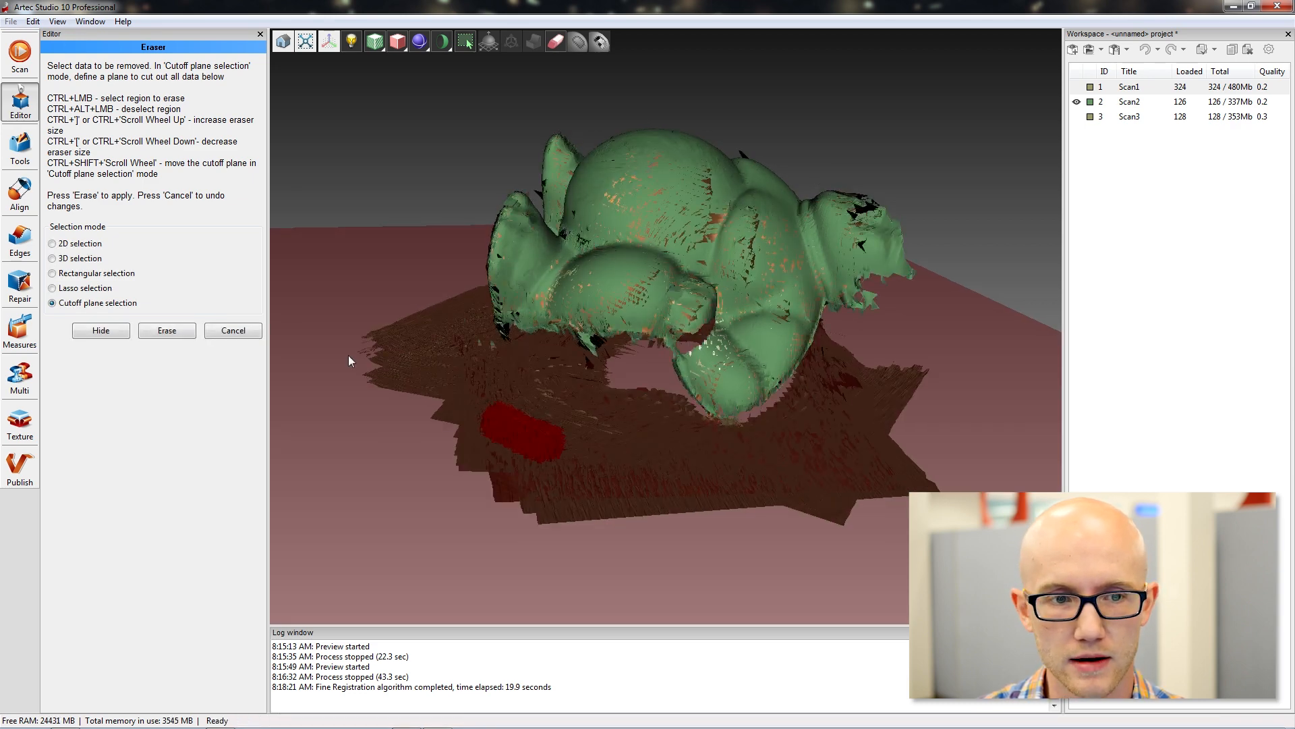
left_click(167, 330)
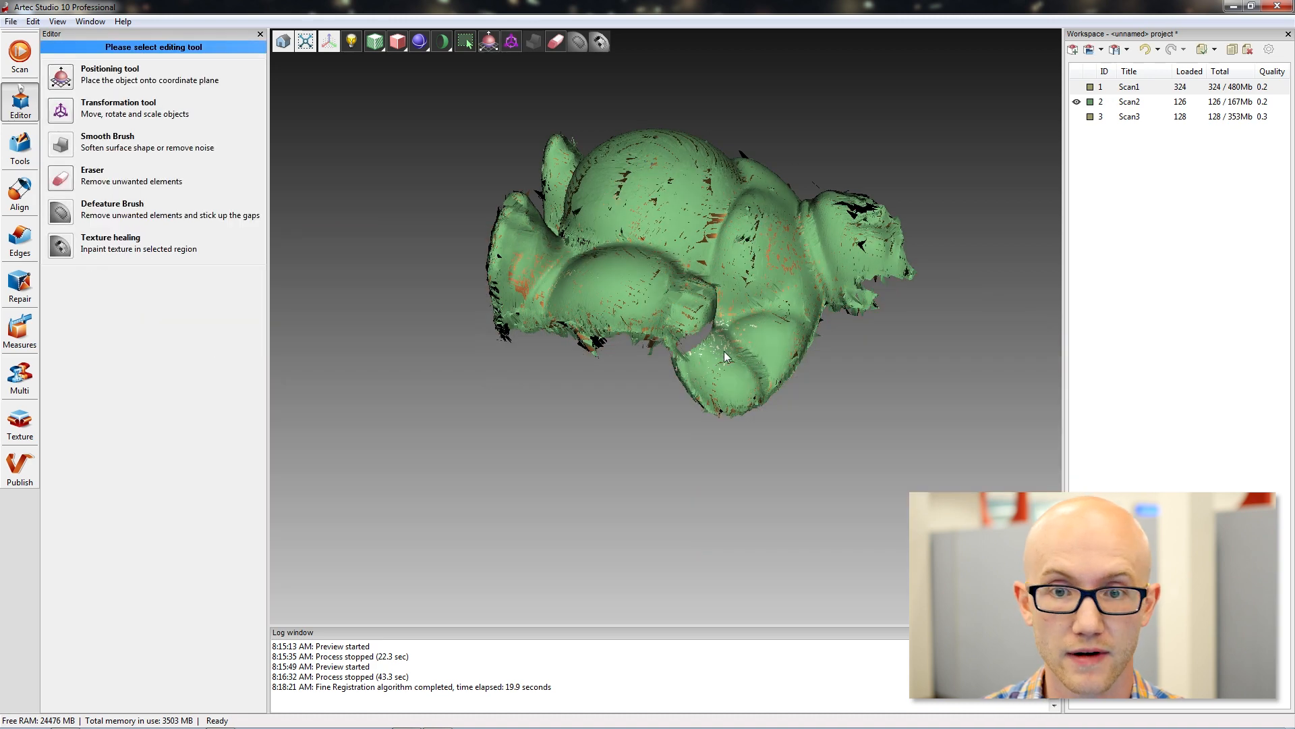
left_click(1077, 102)
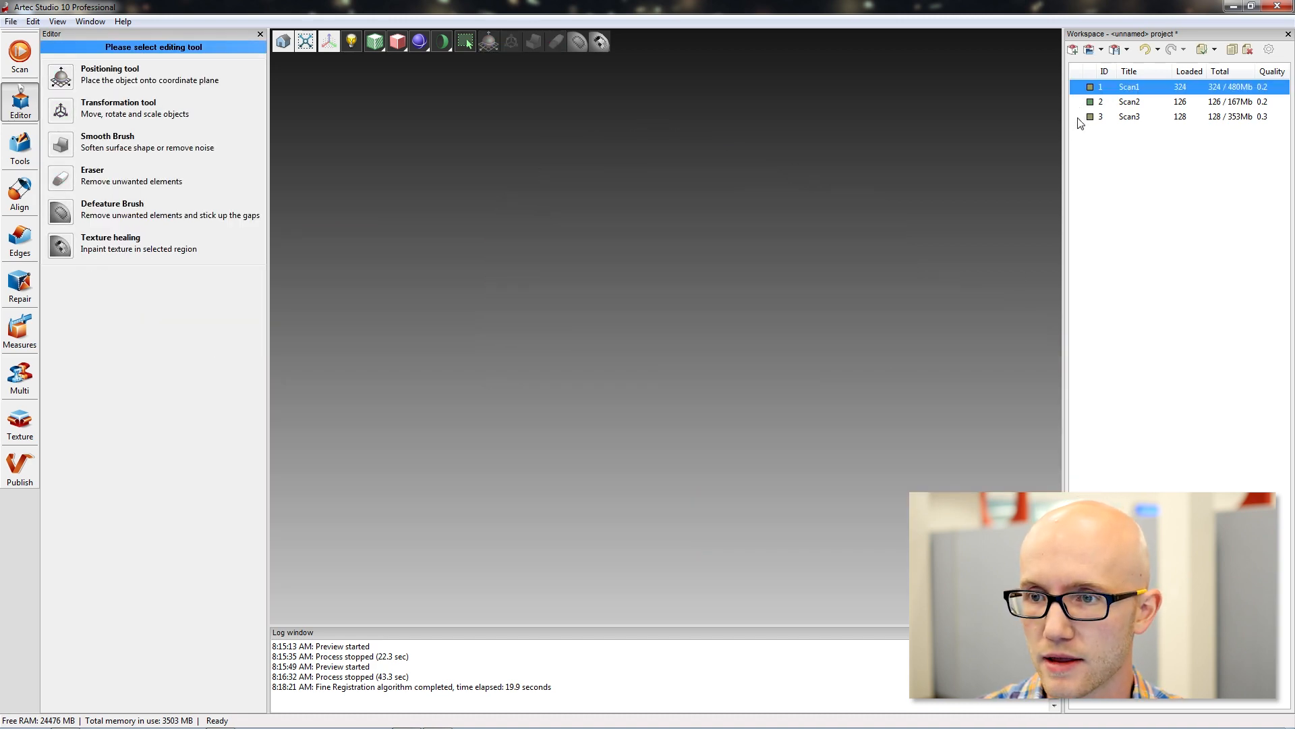
Display Scan3 and mark its base with the Eraser's 2D selection in a side-on view, sparing the figurine.
left_click(1077, 117)
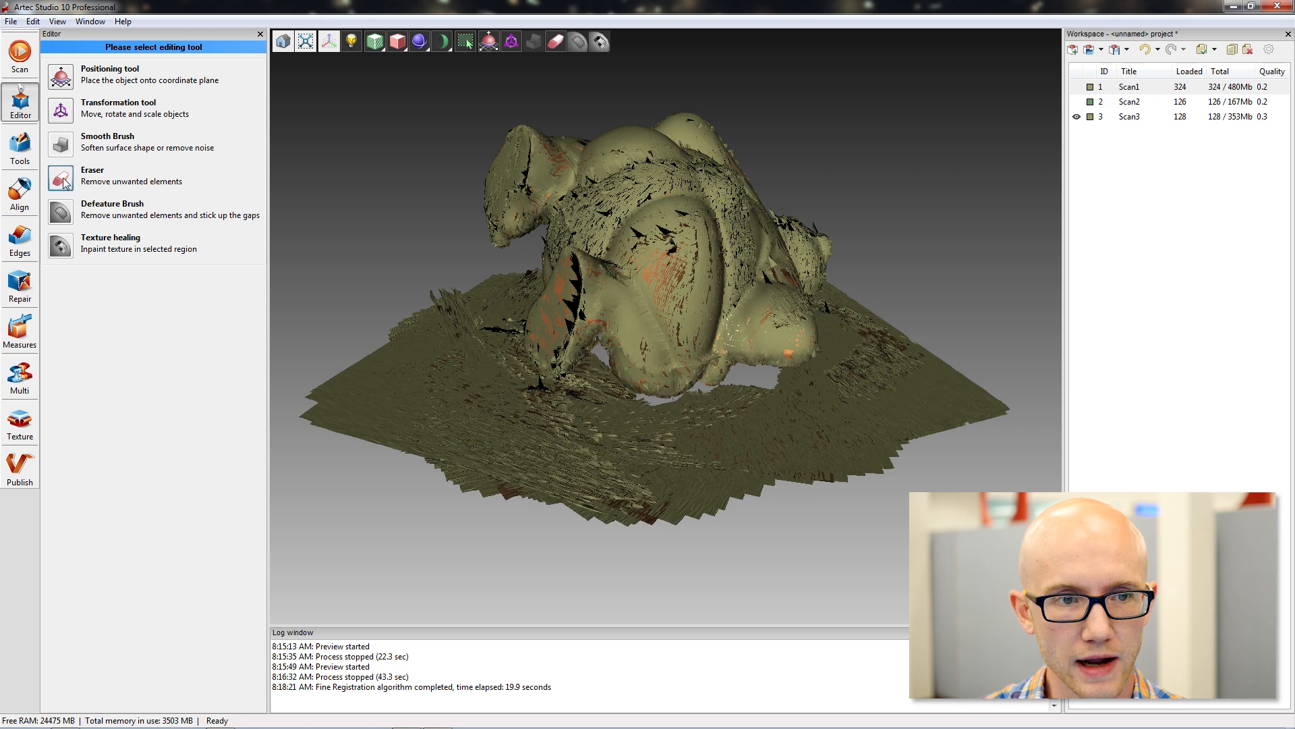
left_click(60, 179)
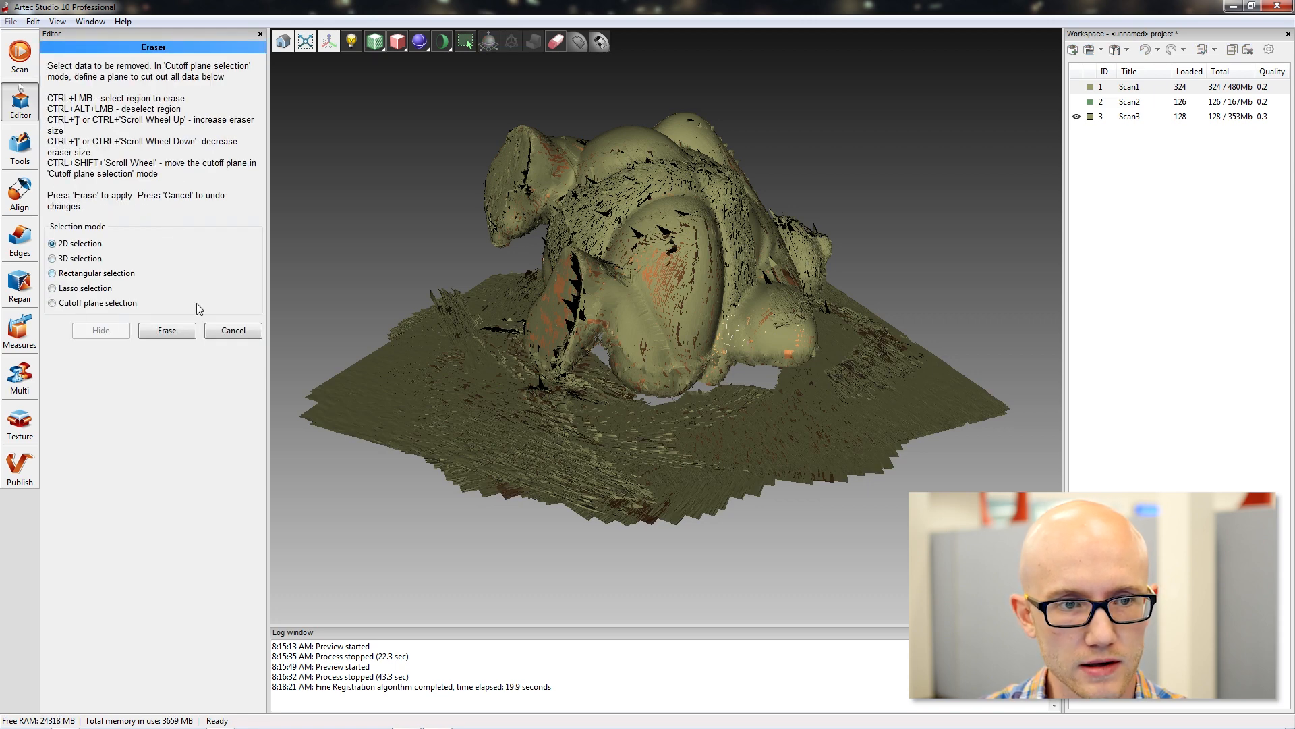
mouse_move(599, 476)
left_mouse_down()
mouse_move(588, 415)
mouse_move(597, 423)
left_mouse_up()
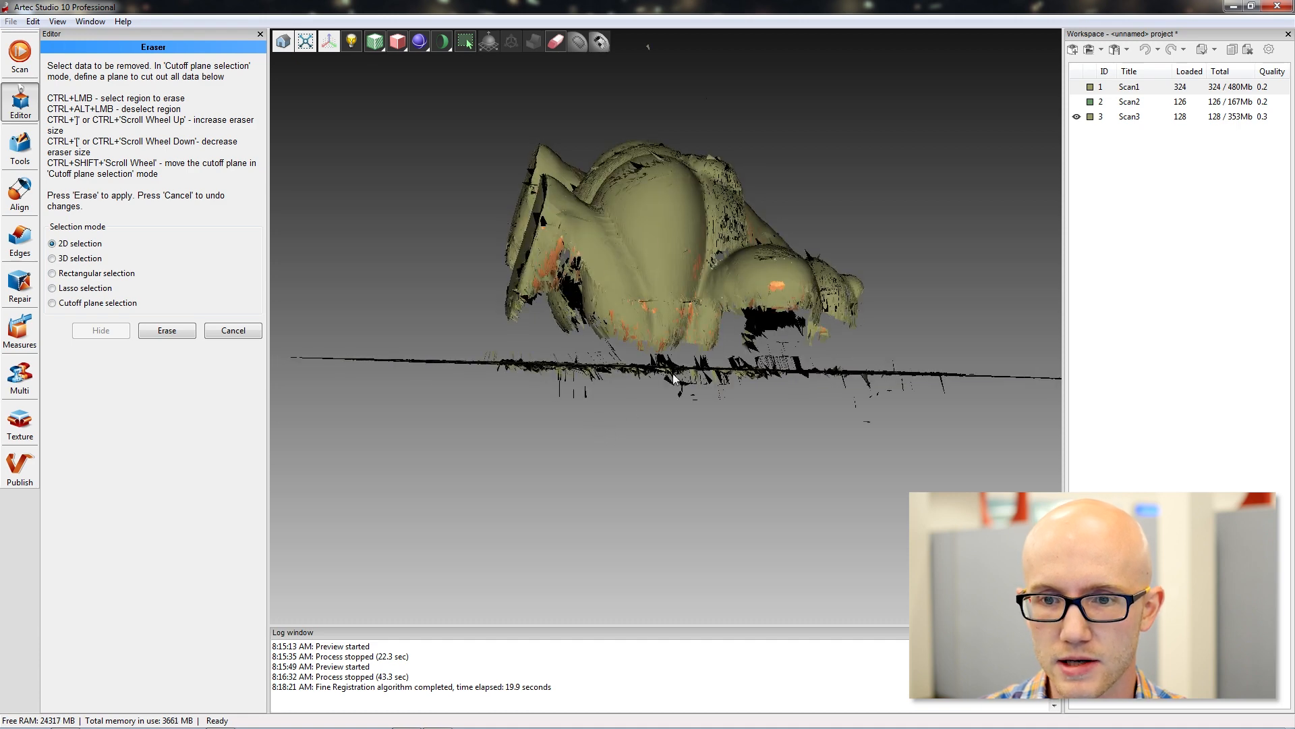
right_click_drag(734, 439, 736, 421)
left_click_drag(756, 420, 755, 432)
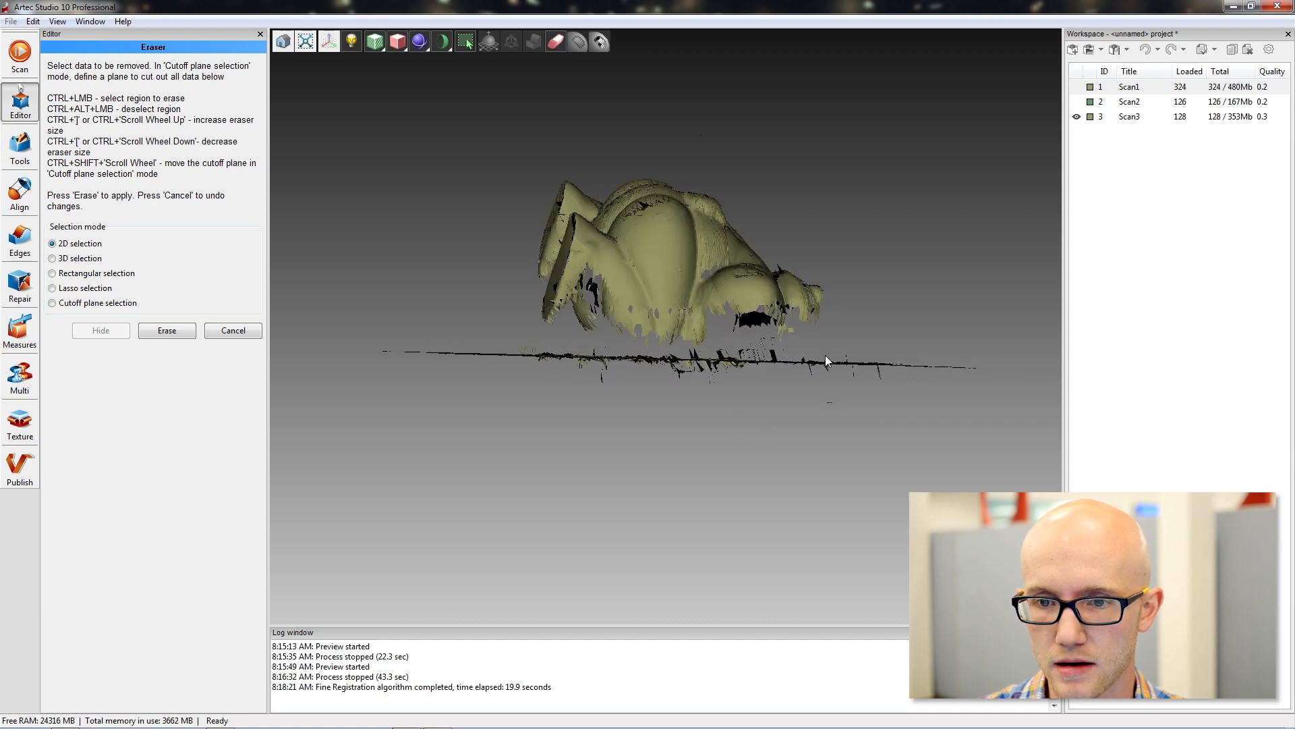
left_click_drag(952, 406, 777, 394, "ctrl")
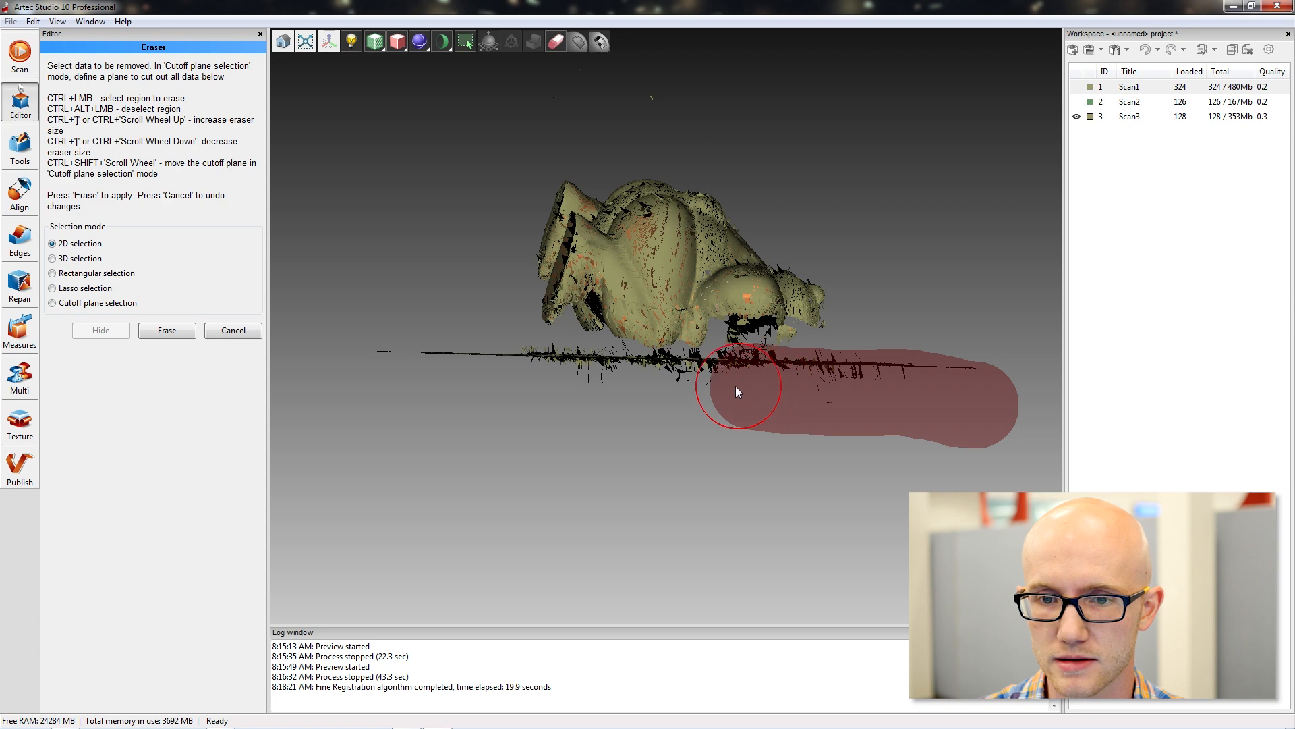
left_click_drag(564, 382, 388, 363, "ctrl")
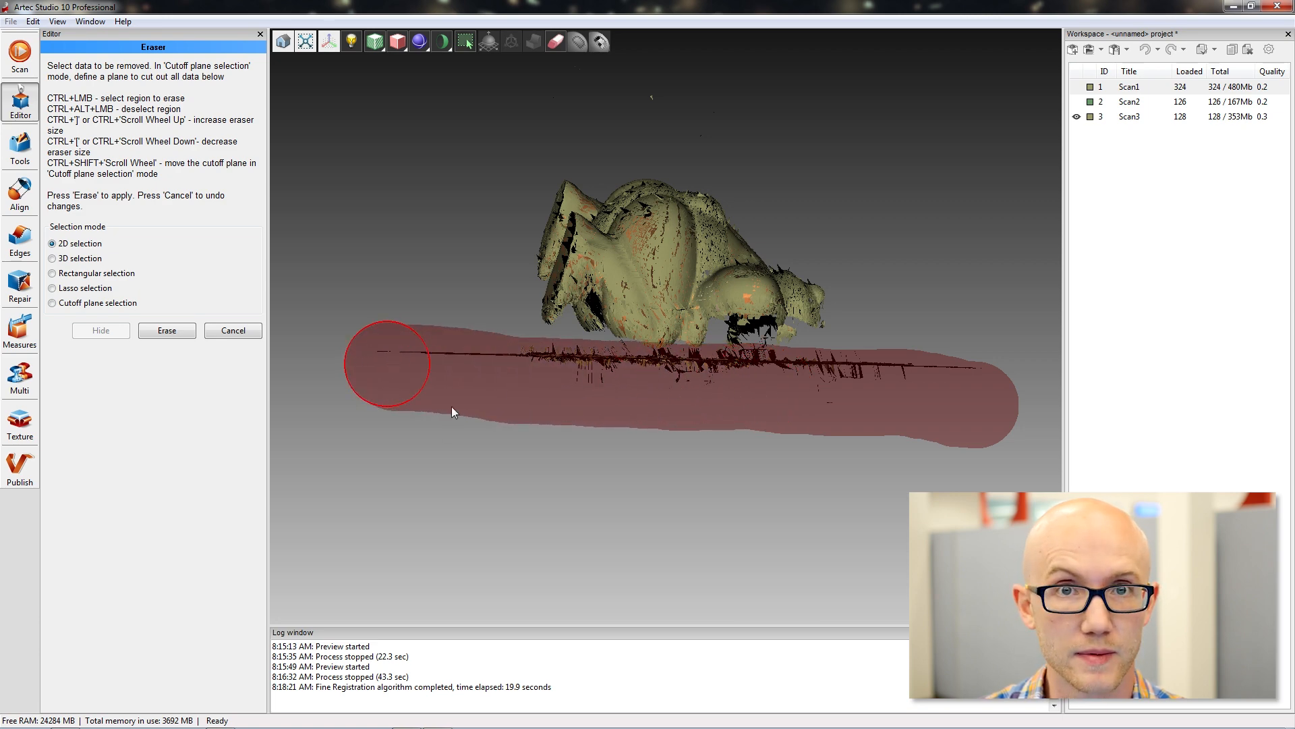
Check the selected base around the figurine, erase it from Scan3, and inspect the cleaned scan.
left_click_drag(563, 423, 689, 484)
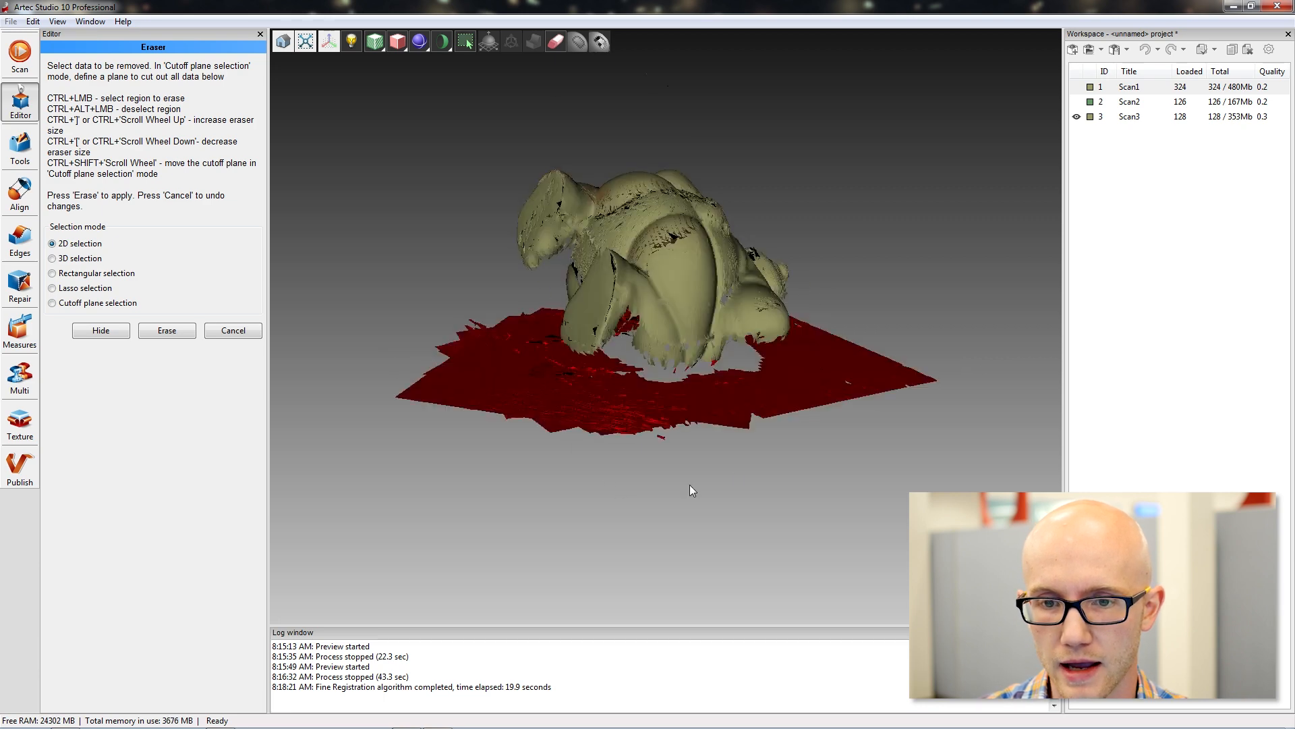
left_click_drag(860, 467, 742, 490)
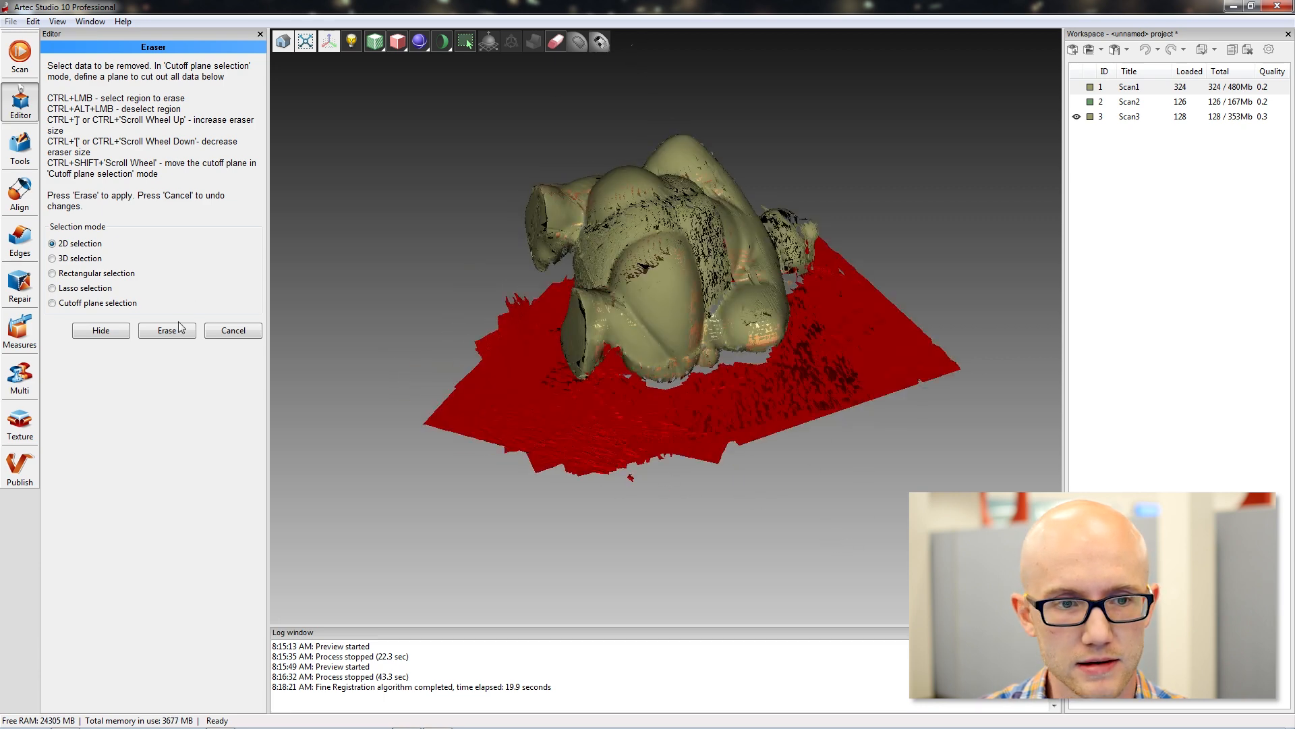
left_click(177, 328)
mouse_move(671, 499)
left_mouse_down()
mouse_move(758, 135)
mouse_move(471, 402)
mouse_move(747, 164)
mouse_move(767, 260)
left_mouse_up()
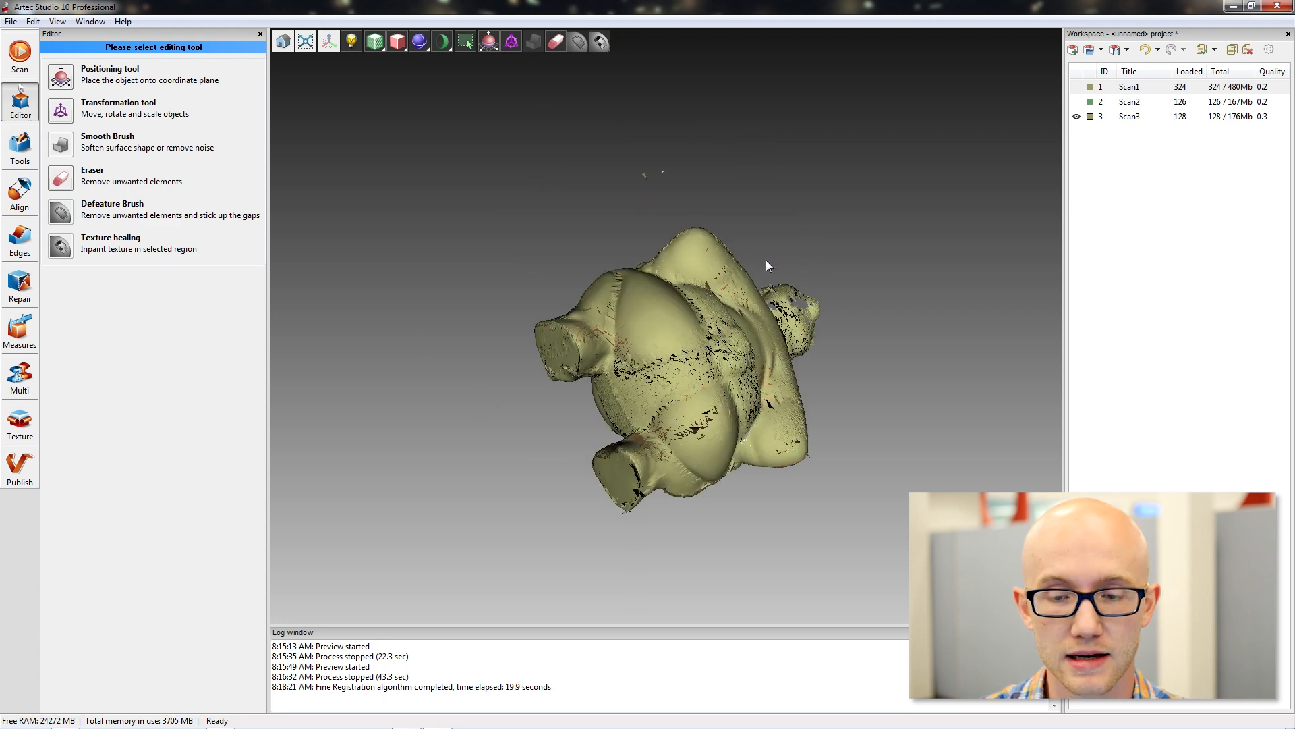
Display Scan1 and Scan2 together with Scan3 and examine how the three cleaned scans sit against each other.
left_click(1076, 102)
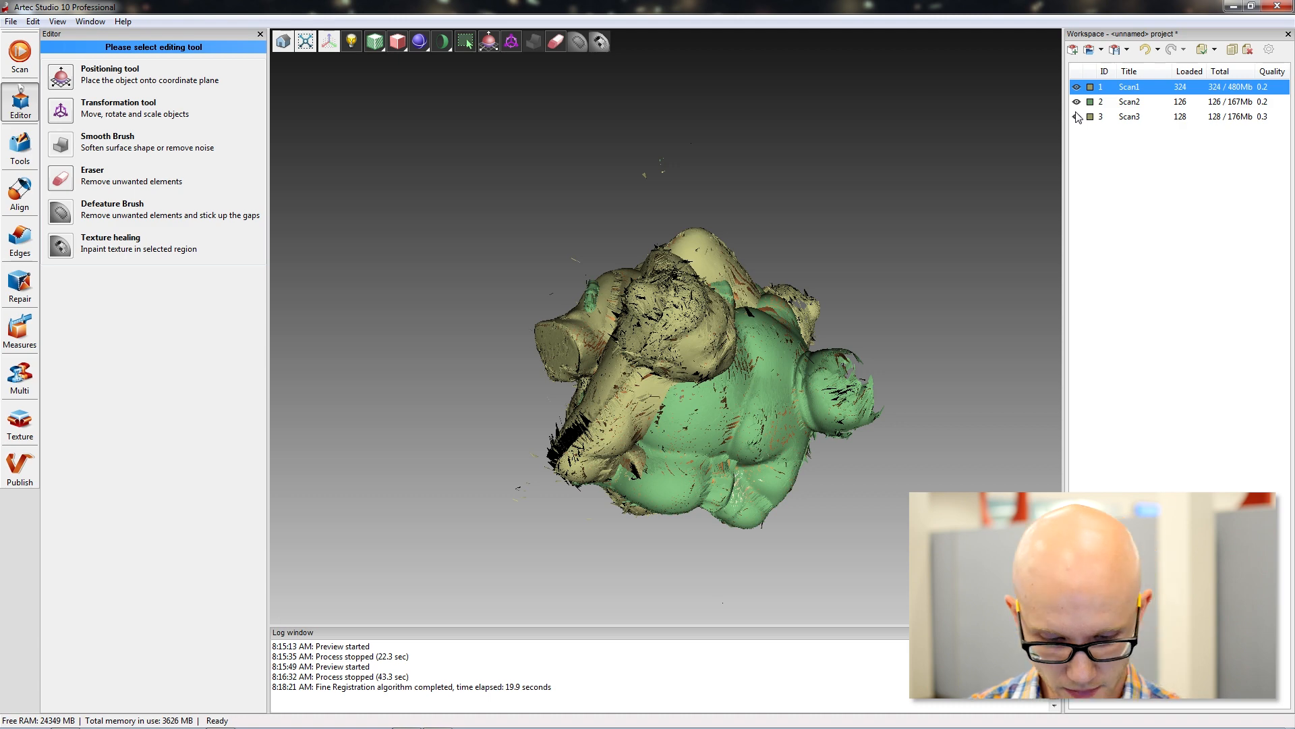
mouse_move(713, 327)
left_mouse_down()
mouse_move(828, 240)
mouse_move(846, 362)
mouse_move(556, 331)
mouse_move(619, 373)
mouse_move(643, 331)
mouse_move(527, 283)
mouse_move(692, 330)
left_mouse_up()
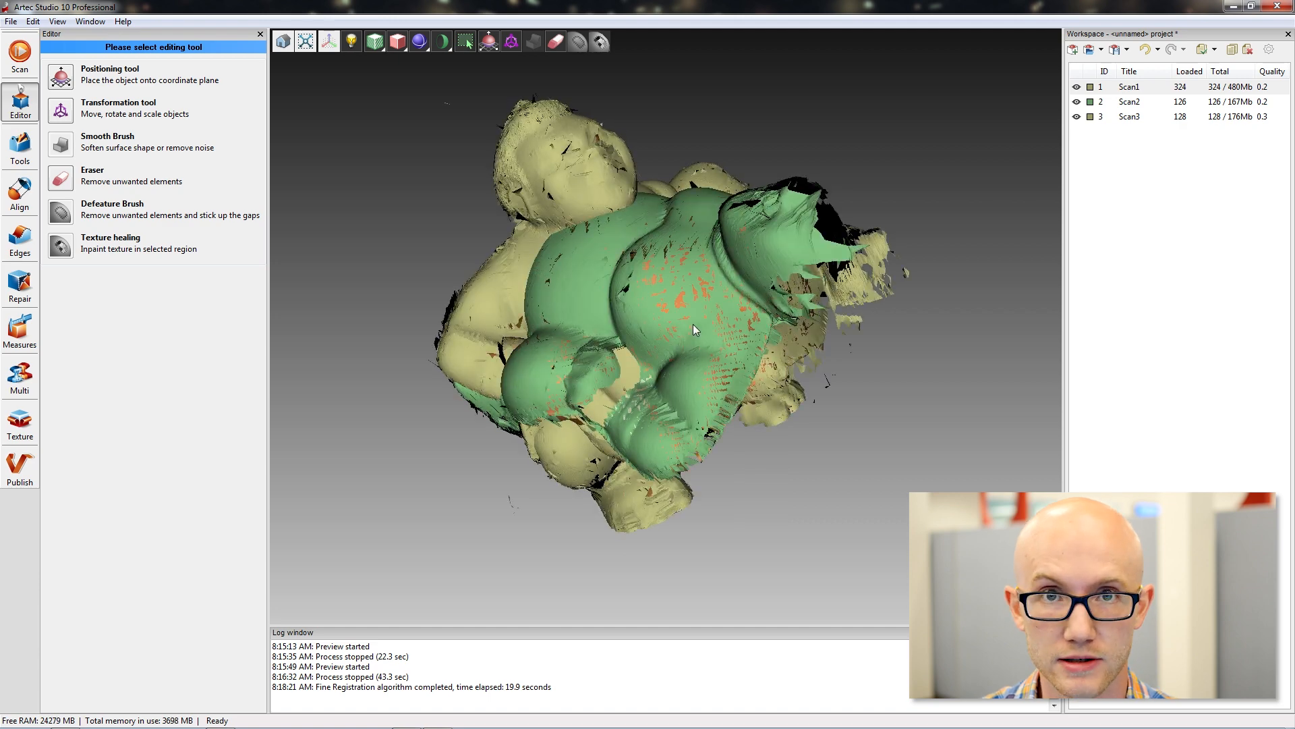
mouse_move(701, 375)
left_mouse_down()
mouse_move(667, 359)
mouse_move(688, 244)
left_mouse_up()
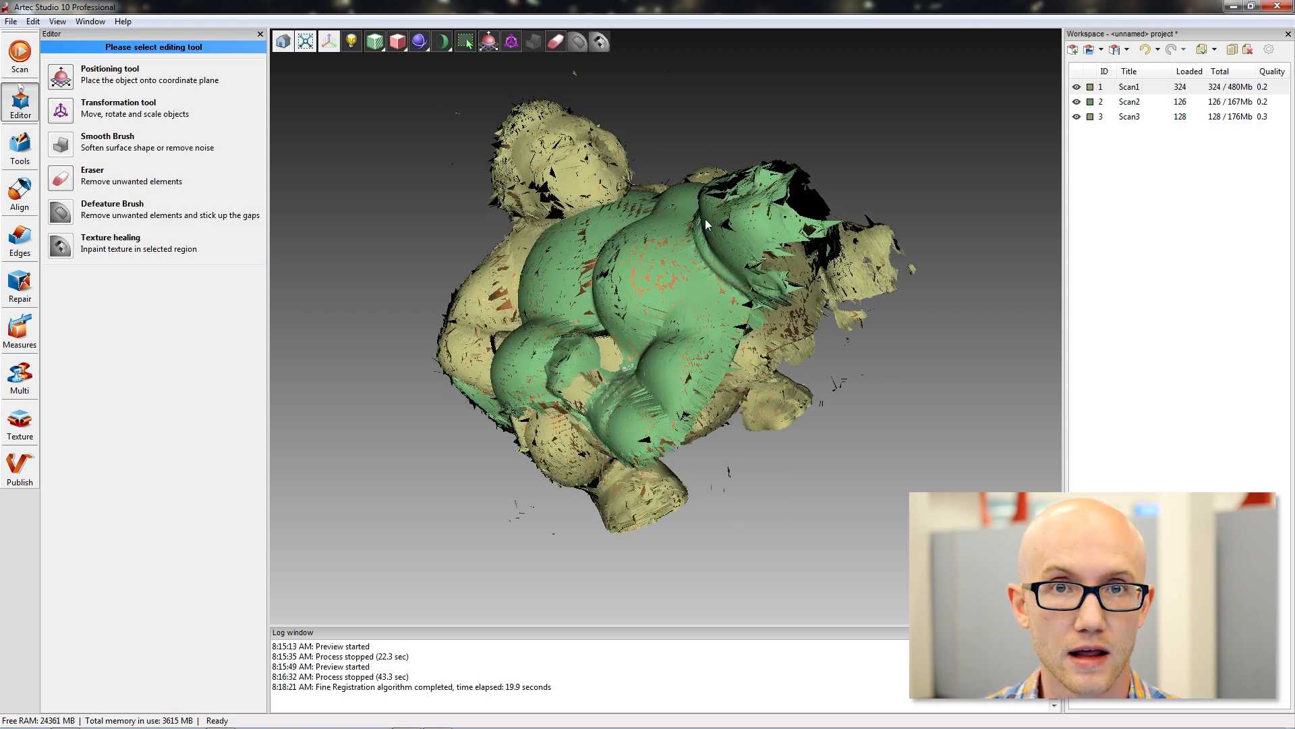
mouse_move(868, 442)
left_mouse_down()
mouse_move(544, 297)
mouse_move(669, 317)
mouse_move(699, 232)
mouse_move(666, 265)
mouse_move(666, 337)
mouse_move(653, 306)
left_mouse_up()
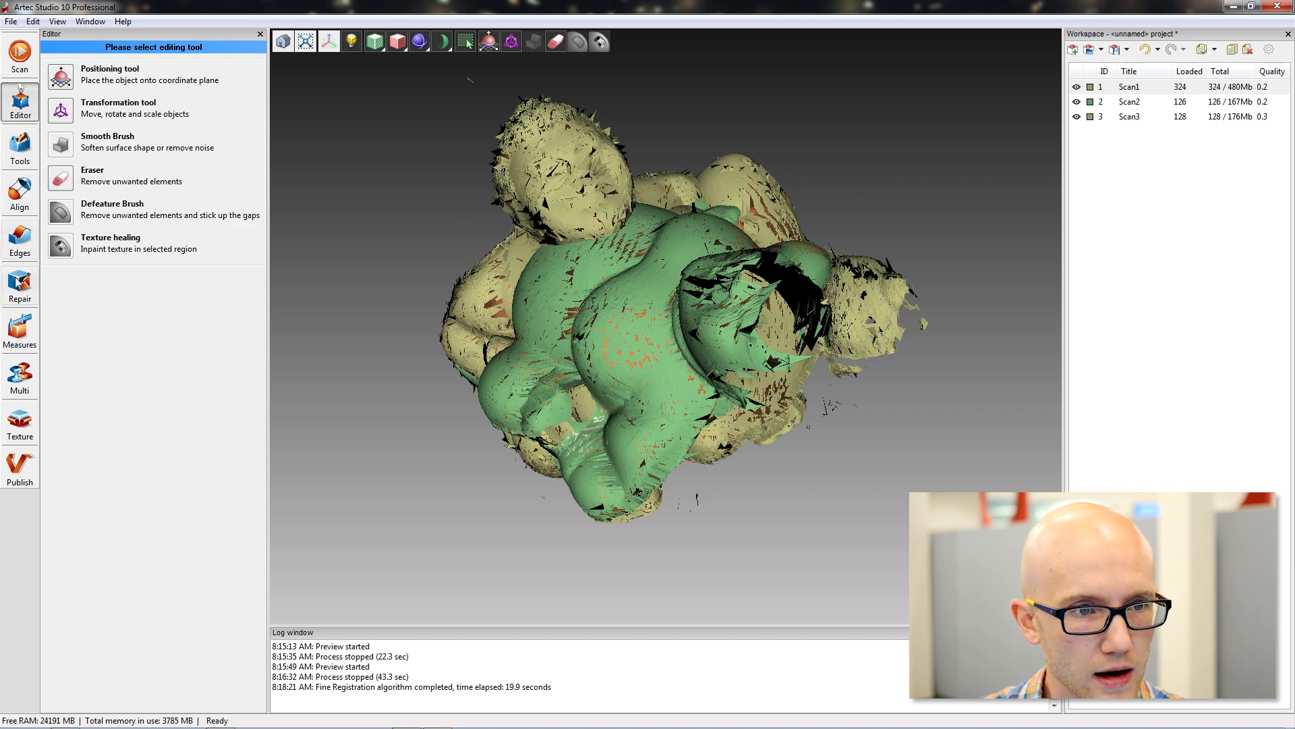
Start rigid alignment with only Scan1 marked and turn it upright so the figurine faces the front.
left_click(20, 185)
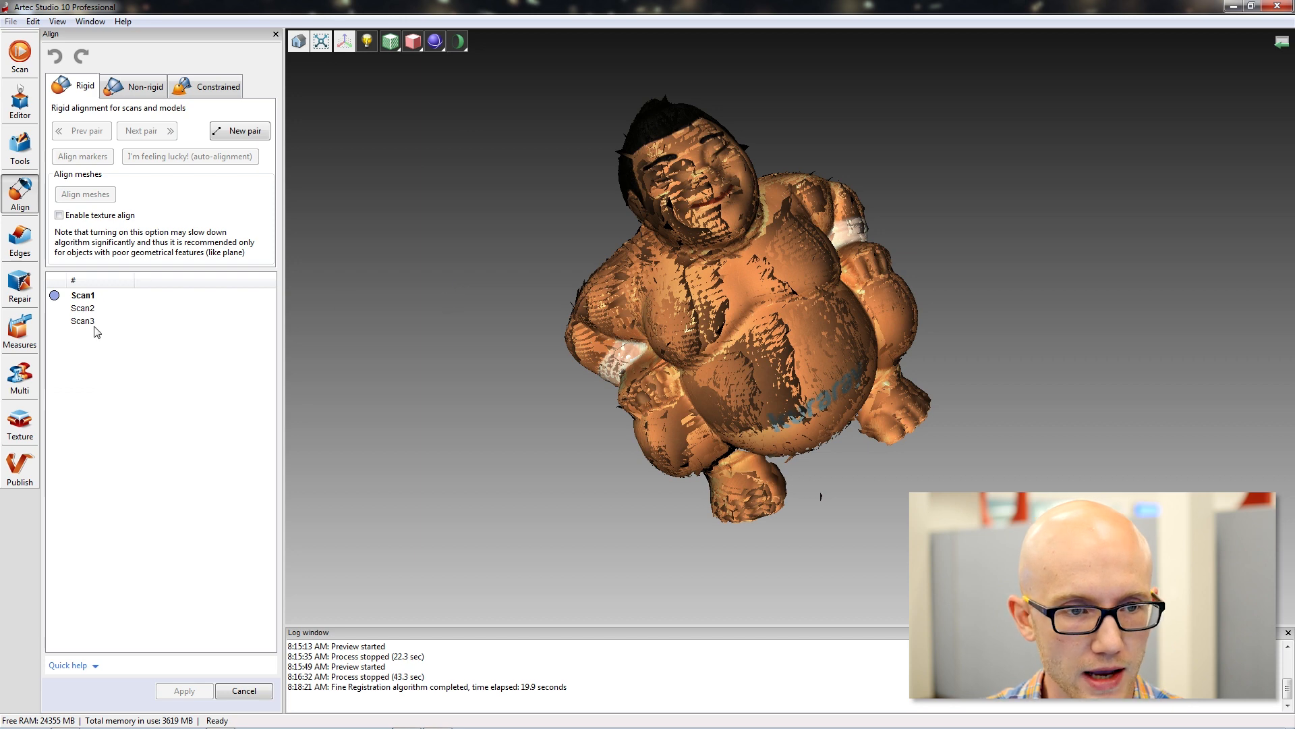
left_click(84, 309)
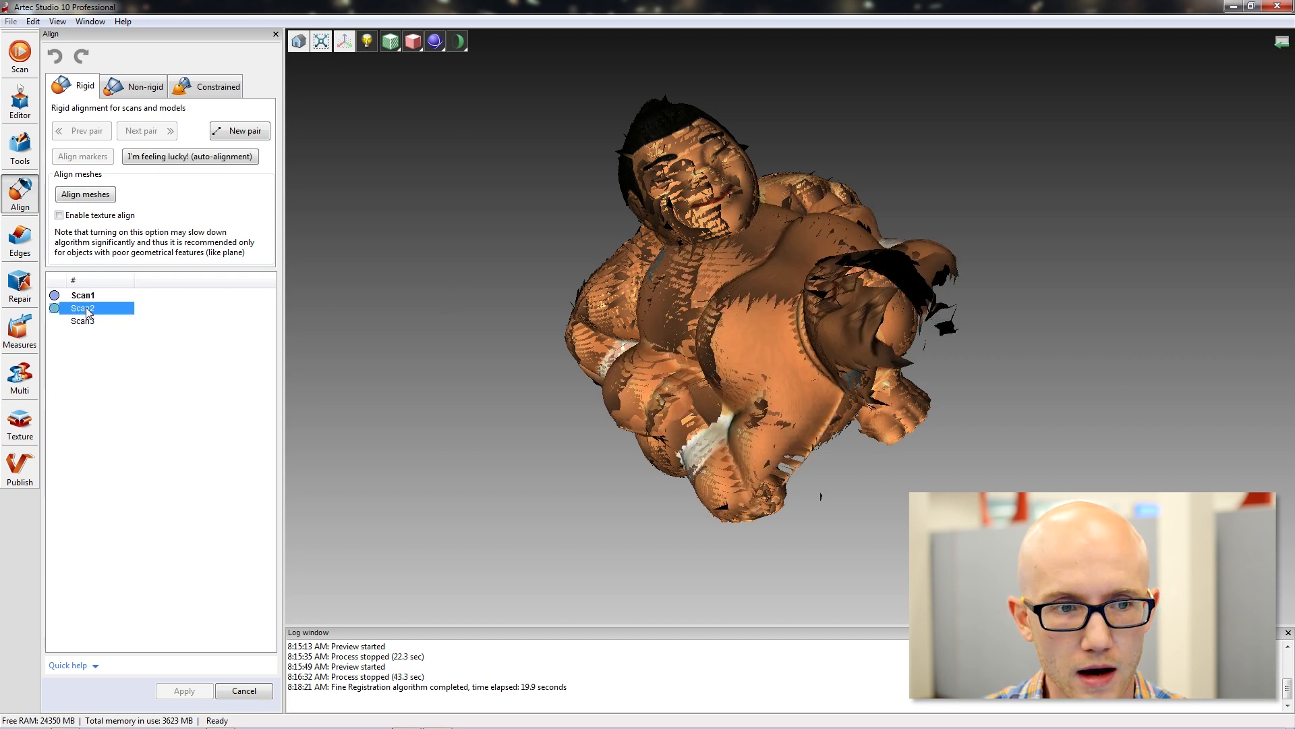
left_click(82, 296)
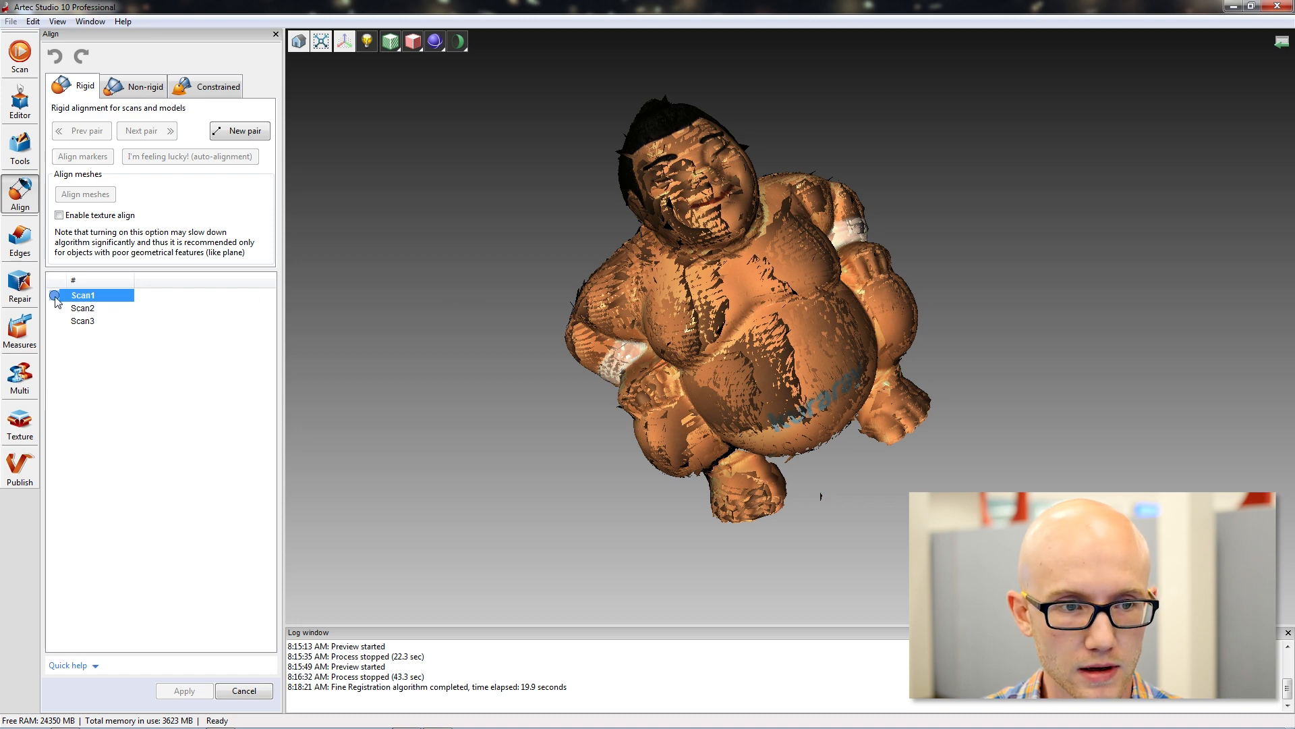
middle_click_drag(738, 347, 661, 360, "shift")
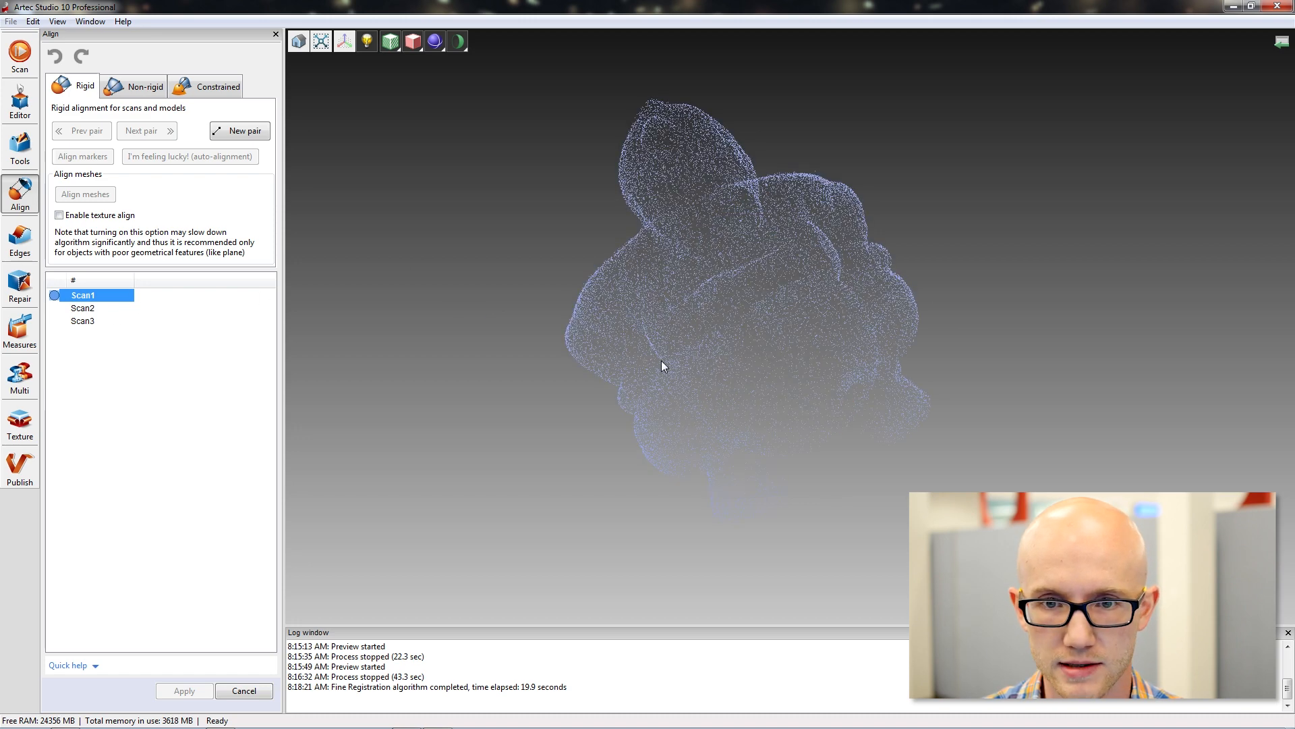
middle_click_drag(745, 342, 625, 351, "shift")
left_click_drag(666, 506, 539, 310, "shift")
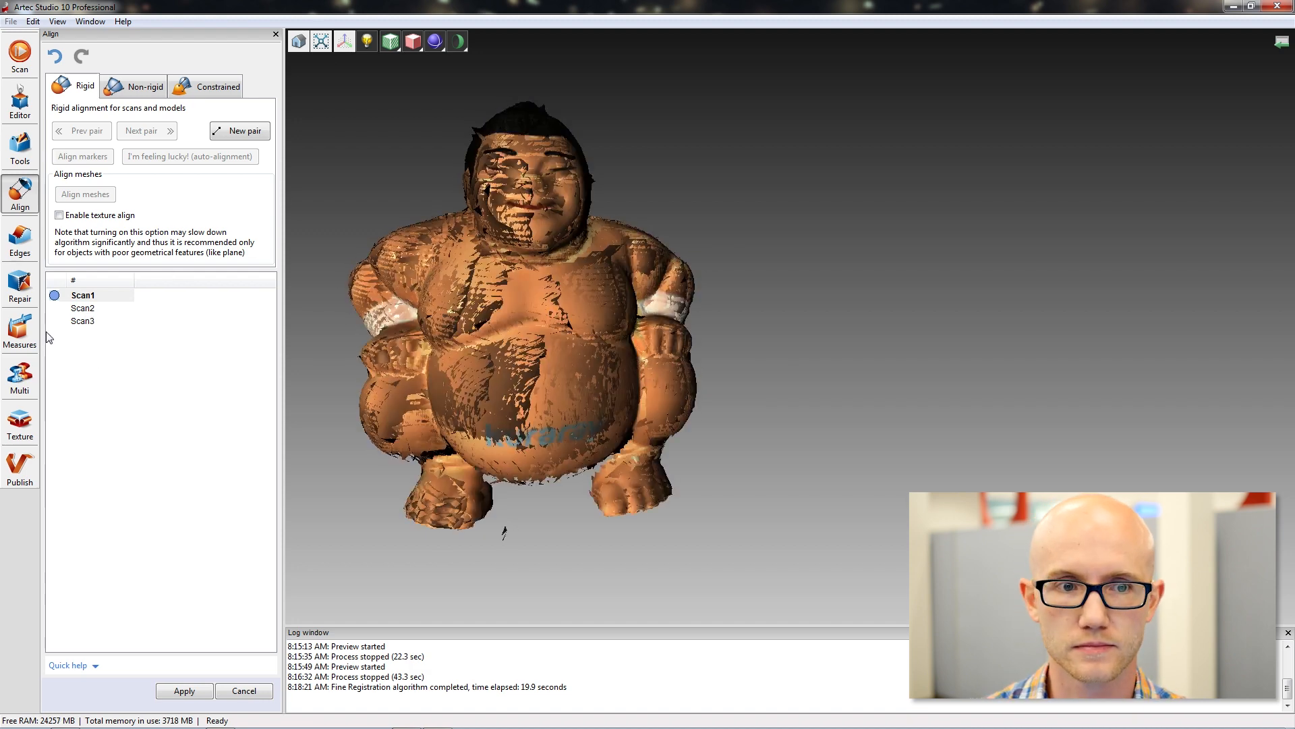
Mark Scan2 for rigid alignment to Scan1 and examine how the two scans overlap.
left_click(83, 309)
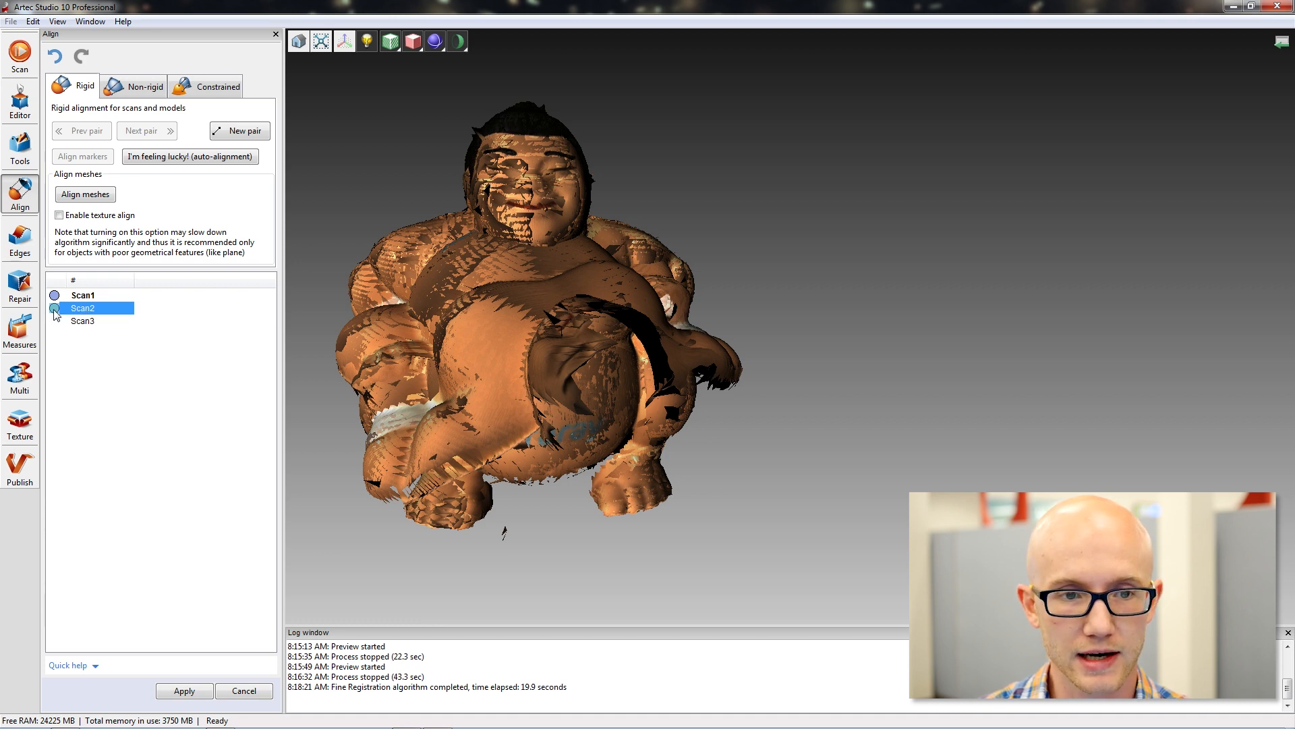
left_click_drag(609, 374, 552, 376)
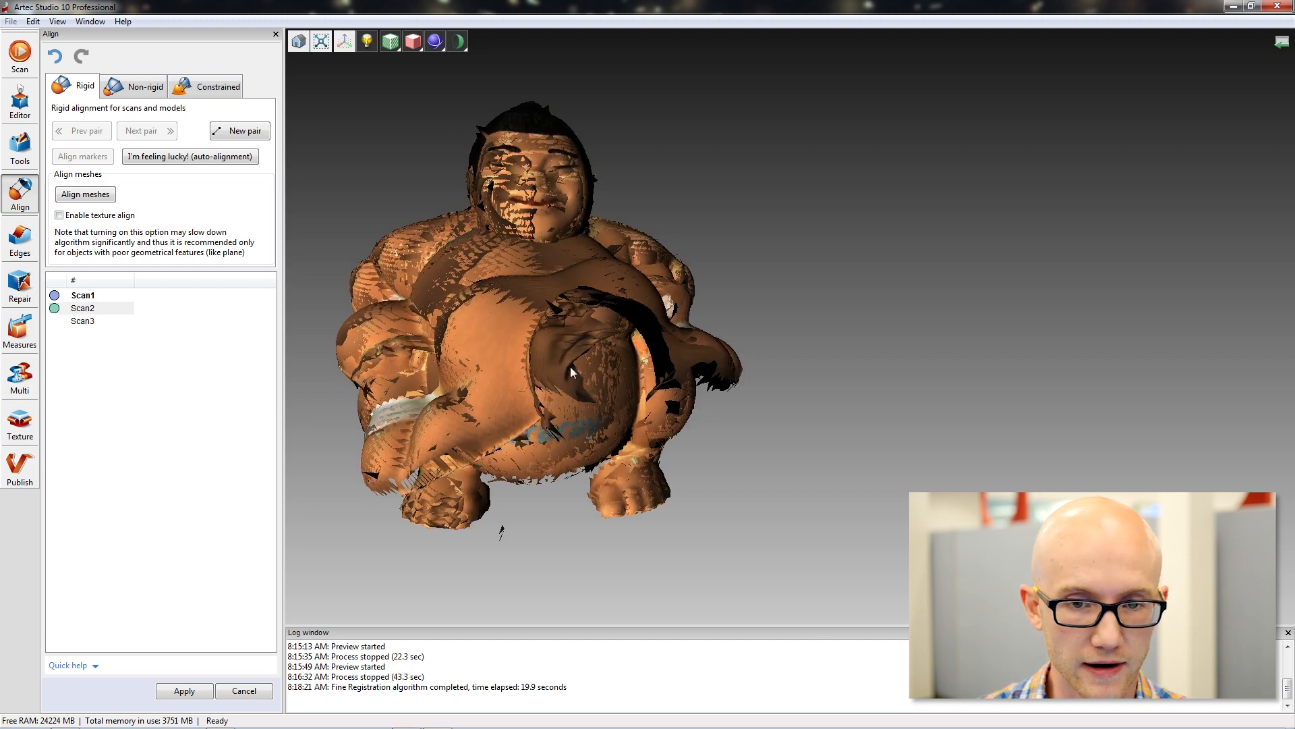
left_click_drag(569, 298, 560, 354)
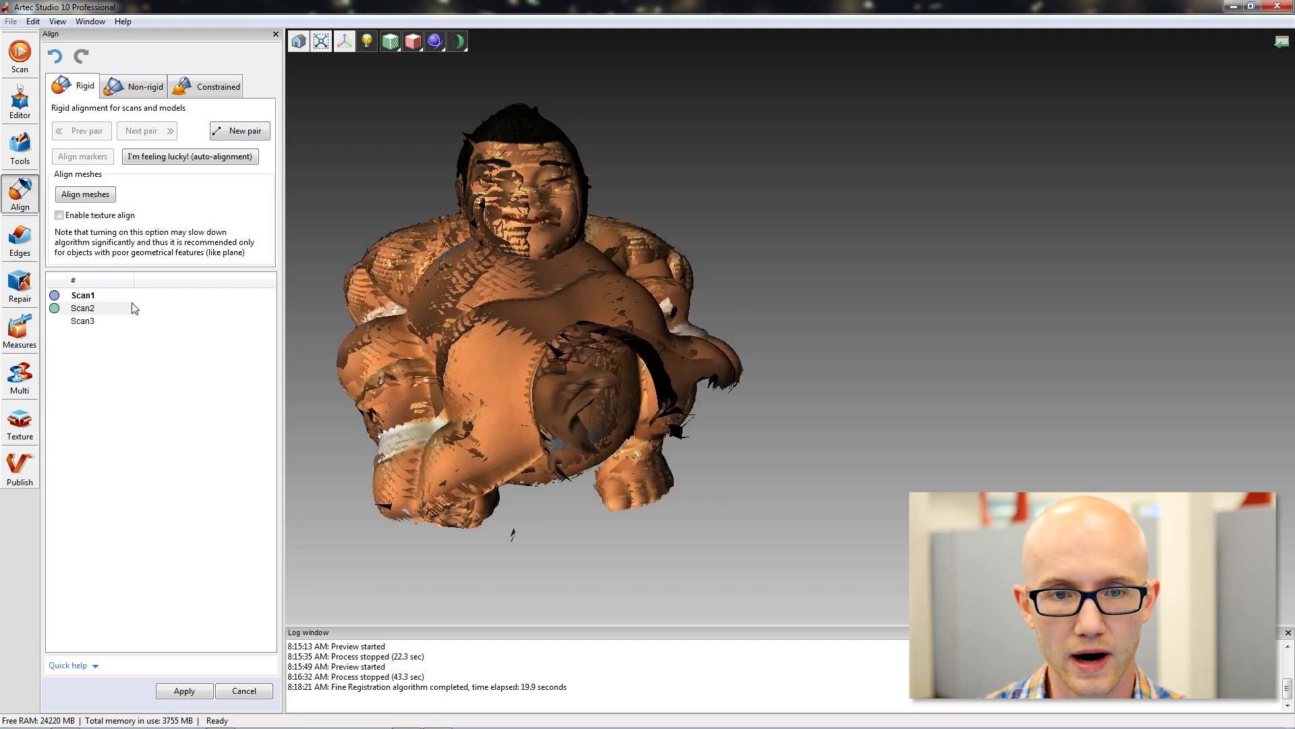
left_click_drag(527, 307, 526, 299)
left_click_drag(877, 347, 587, 353)
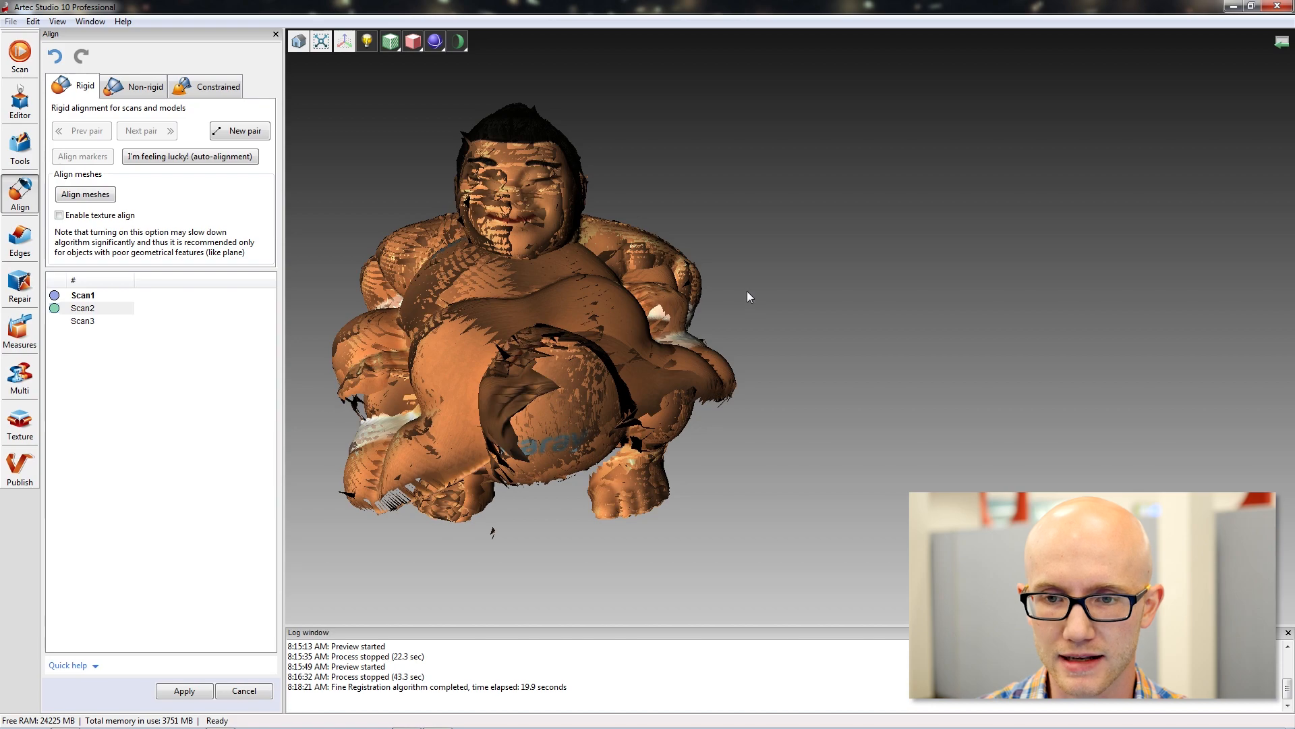
mouse_move(747, 290)
left_mouse_down()
mouse_move(1004, 305)
mouse_move(801, 309)
mouse_move(754, 292)
mouse_move(800, 318)
mouse_move(645, 304)
mouse_move(740, 308)
mouse_move(706, 302)
mouse_move(729, 297)
left_mouse_up()
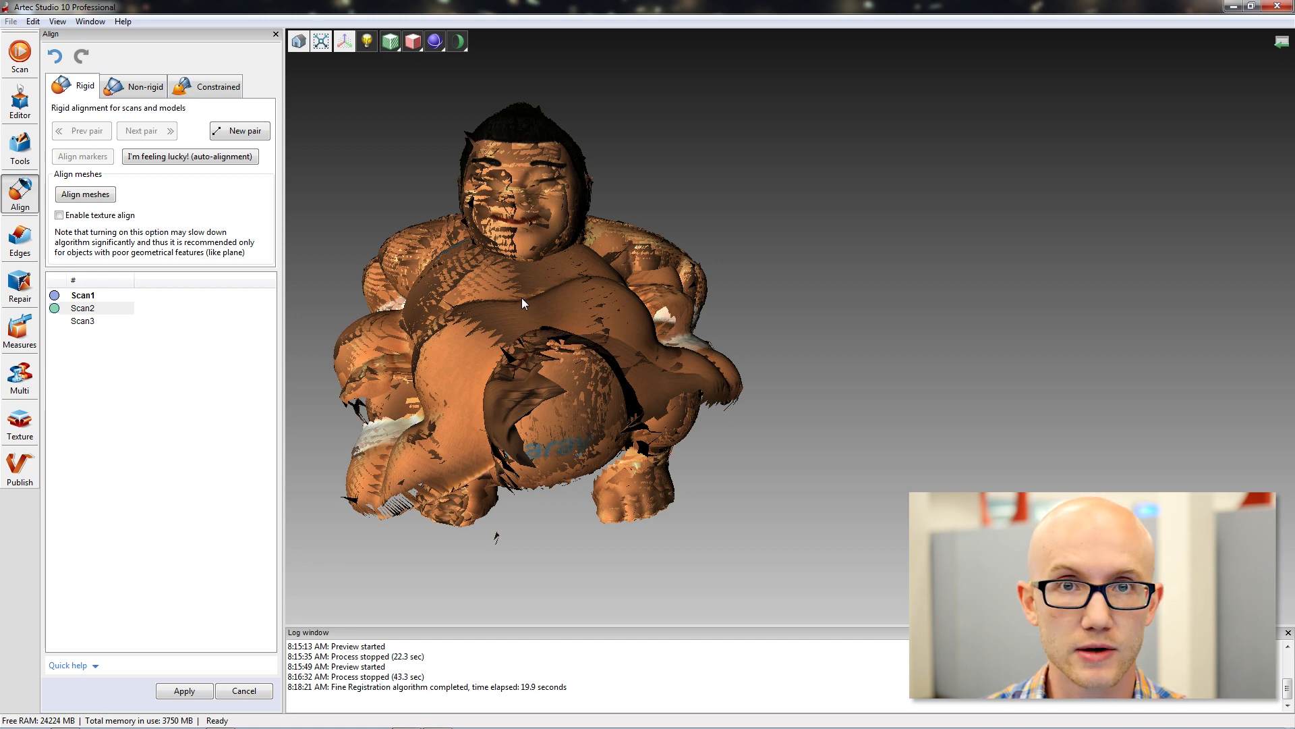
Move Scan2 away to stand beside Scan1 and rotate it upright so both figurines face the same way.
left_click_drag(499, 319, 880, 305)
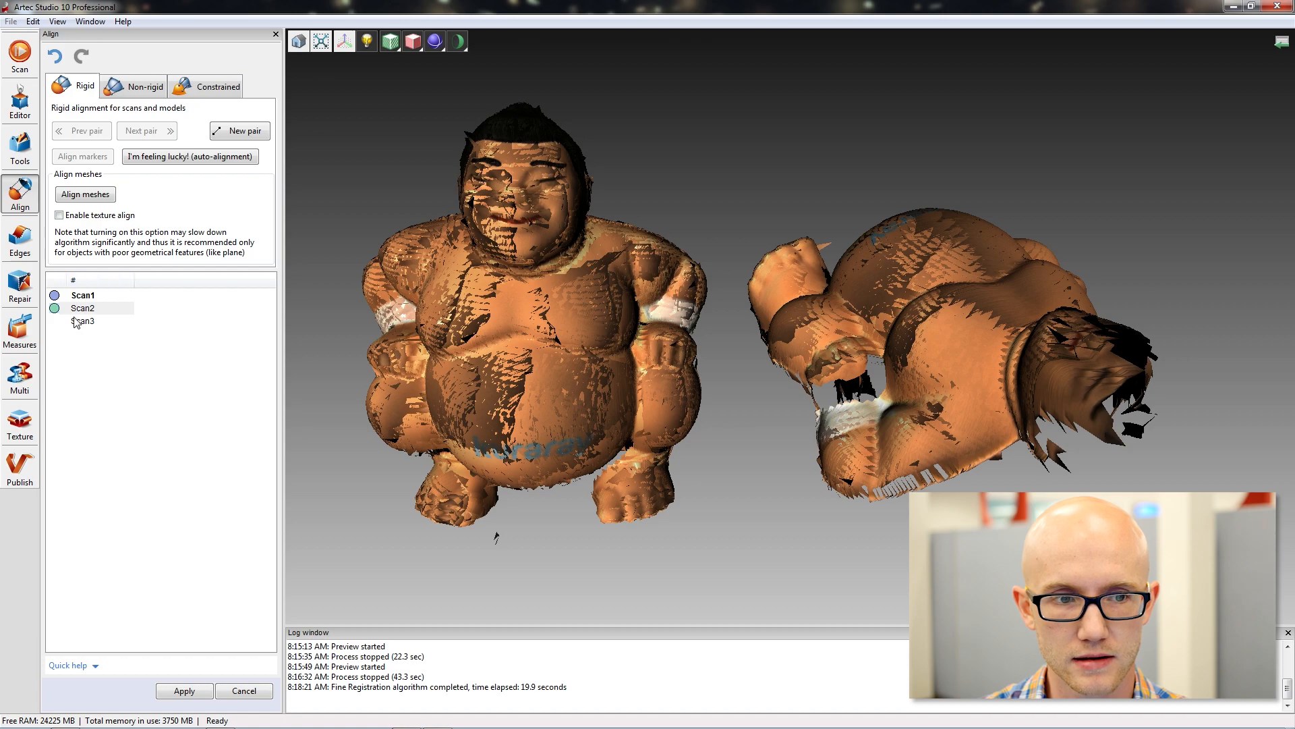
left_click_drag(757, 406, 912, 337)
left_click_drag(858, 304, 922, 328)
left_click_drag(773, 213, 725, 198)
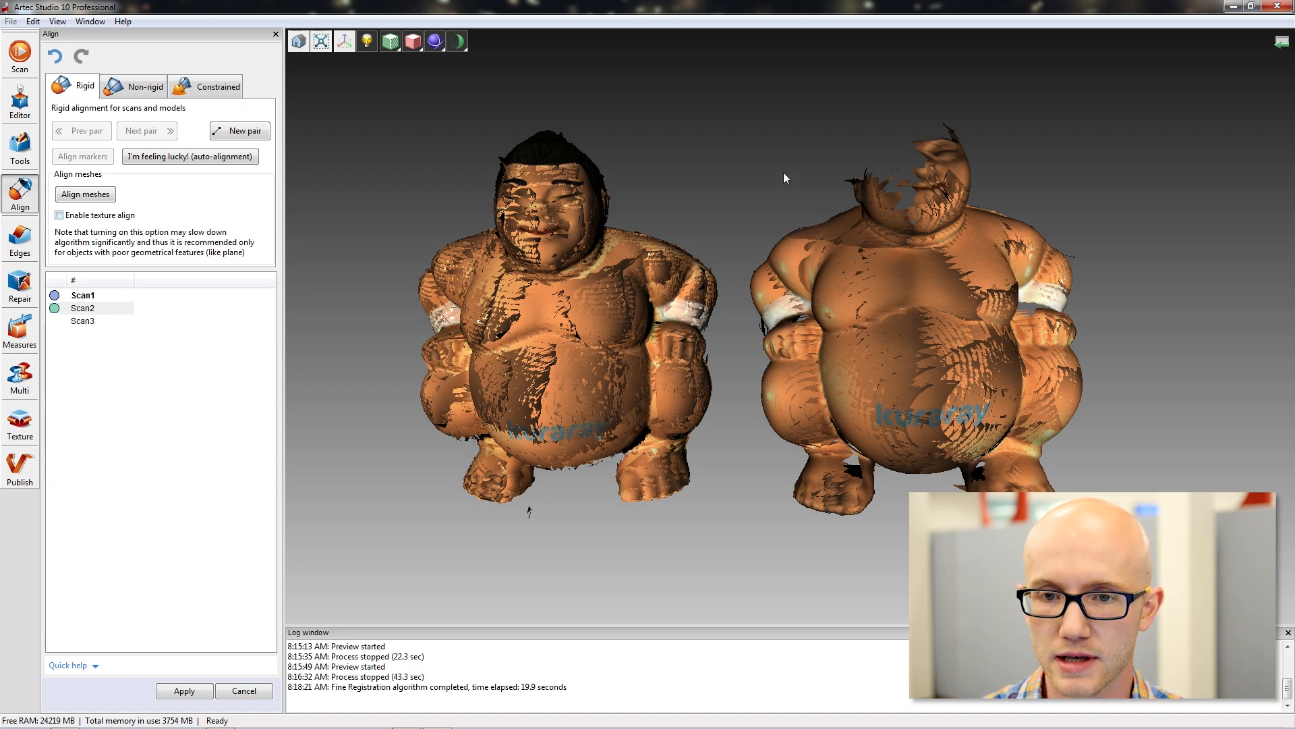
left_click_drag(746, 192, 705, 196)
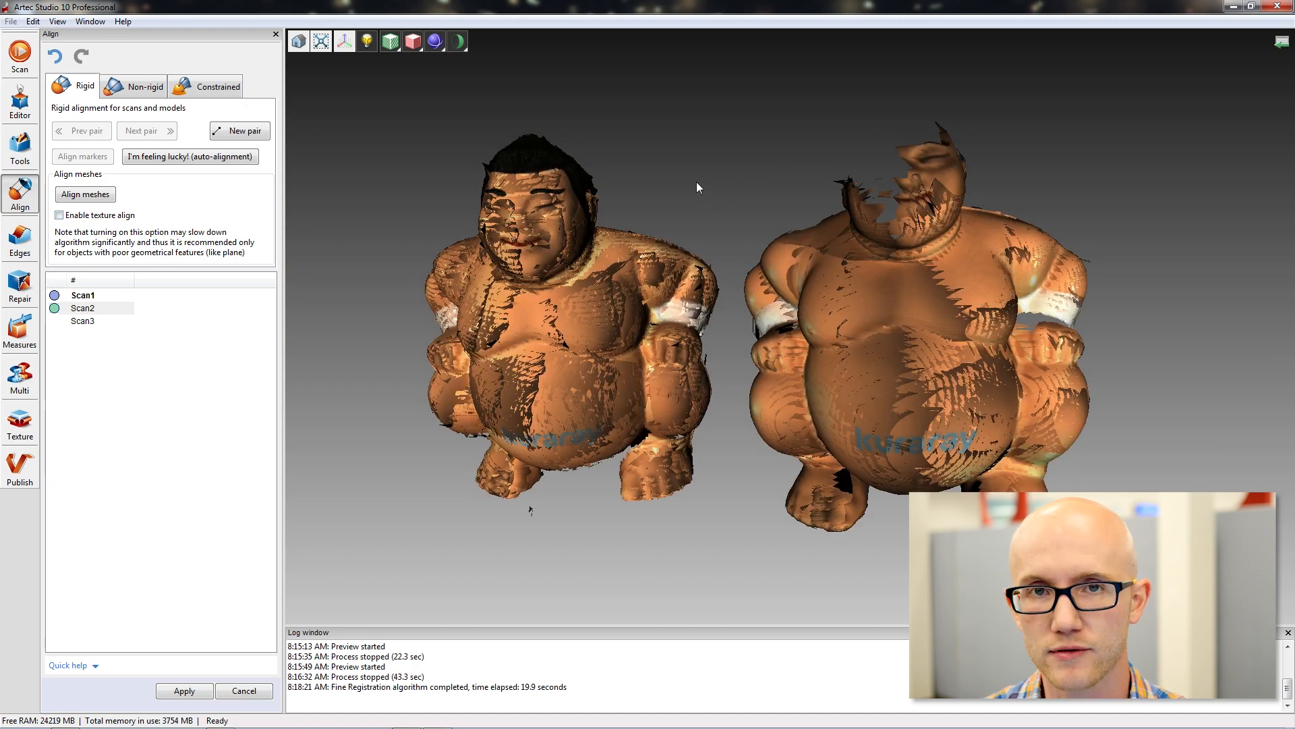
left_click_drag(697, 182, 608, 206)
left_click_drag(627, 378, 912, 179)
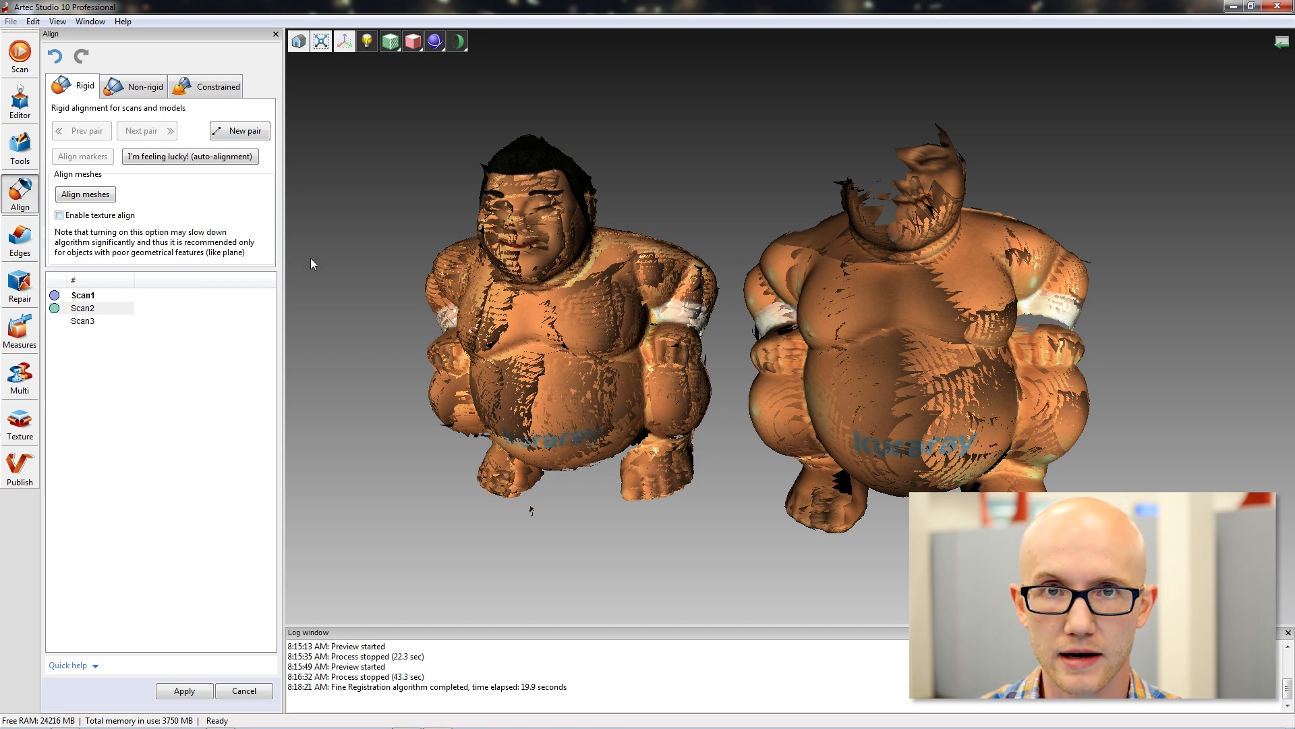
left_click_drag(727, 238, 677, 230)
left_click_drag(424, 196, 378, 181)
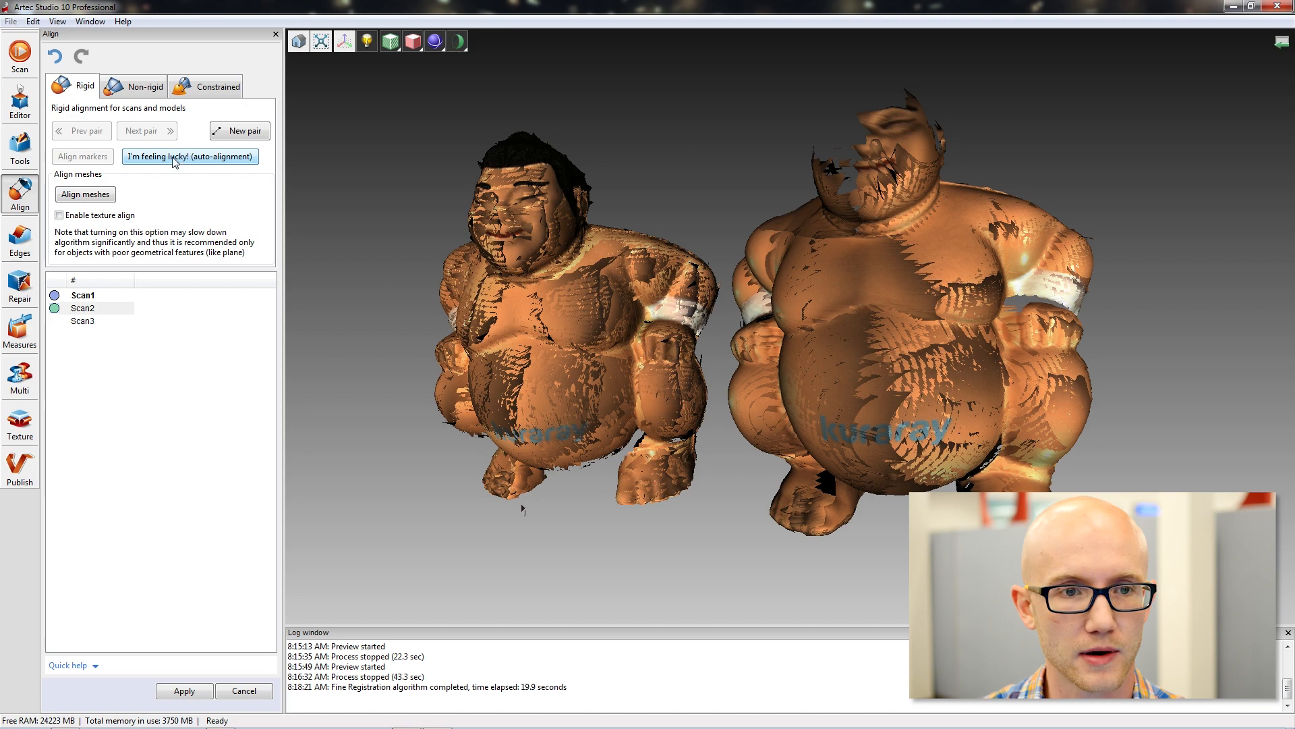
Try the automatic alignment of Scan2 to Scan1 and undo it.
left_click(176, 157)
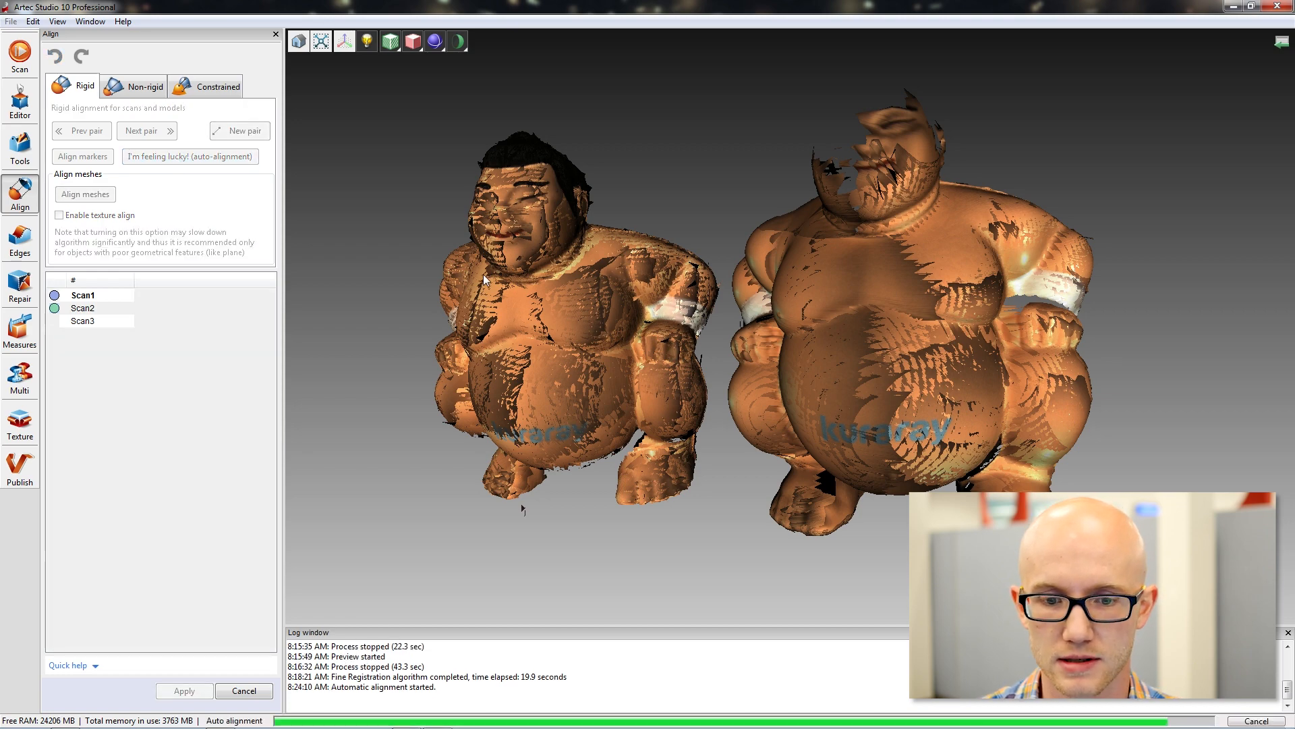
left_click_drag(414, 335, 576, 183)
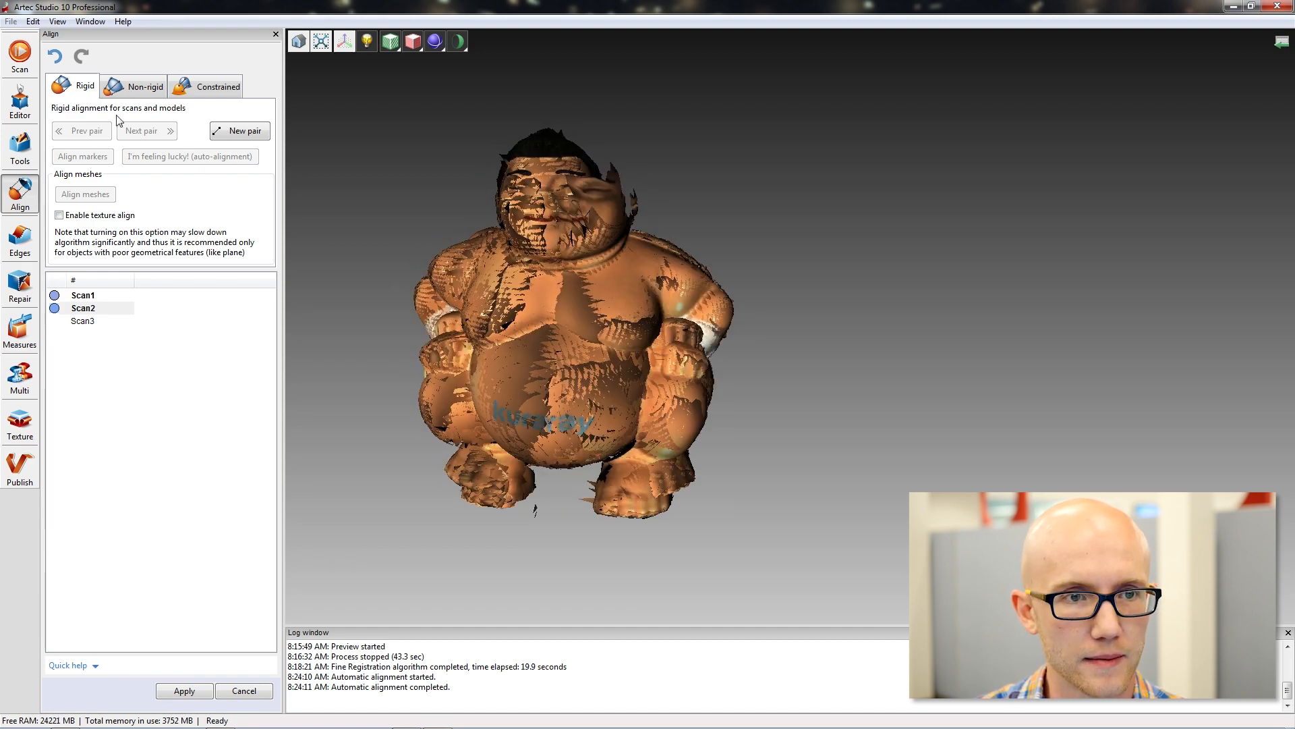
left_click(55, 58)
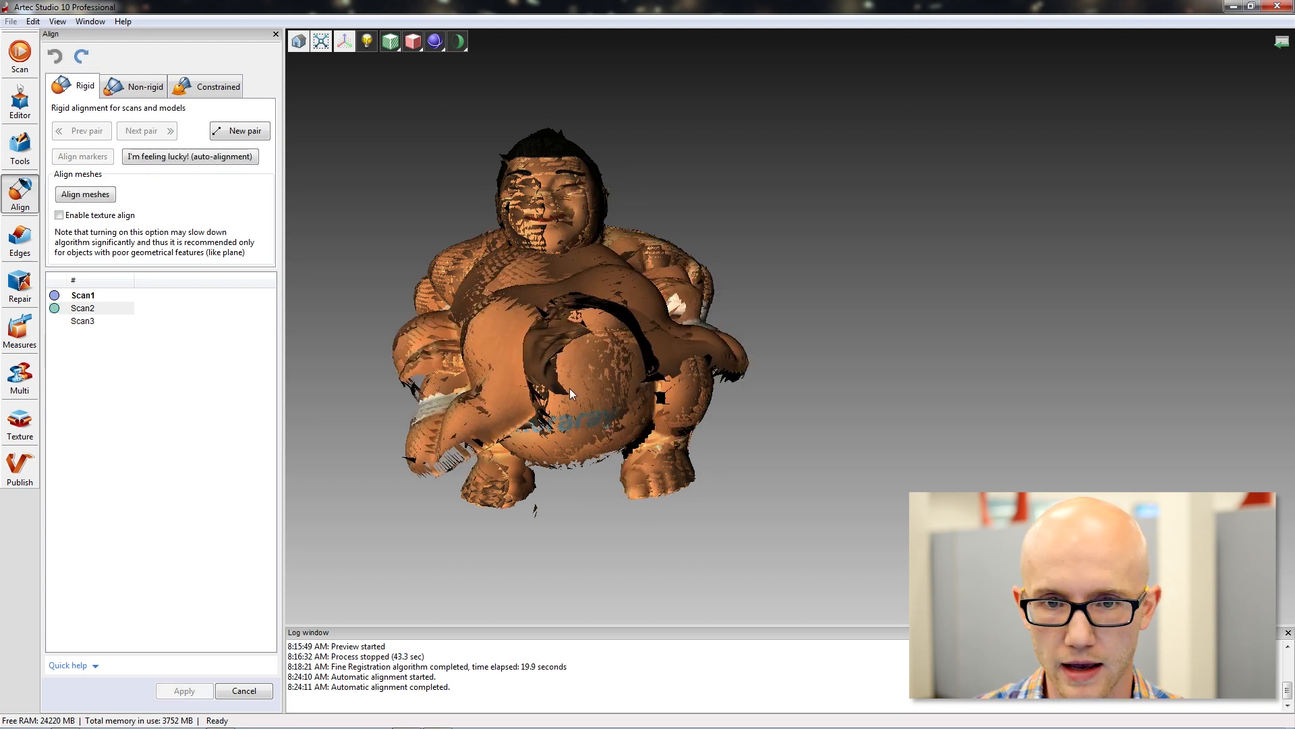
Separate Scan2 from Scan1 again and rotate it upright beside Scan1 with both fronts in view.
left_click_drag(569, 387, 803, 361)
middle_click_drag(803, 355, 889, 341, "shift")
left_click_drag(870, 441, 1009, 301, "shift")
left_click_drag(573, 270, 823, 273, "shift")
left_click_drag(474, 171, 971, 341, "shift")
left_click_drag(808, 318, 817, 397, "shift")
middle_click_drag(854, 205, 872, 315, "shift")
mouse_move(666, 183)
left_mouse_down()
mouse_move(719, 199)
mouse_move(676, 175)
left_mouse_up()
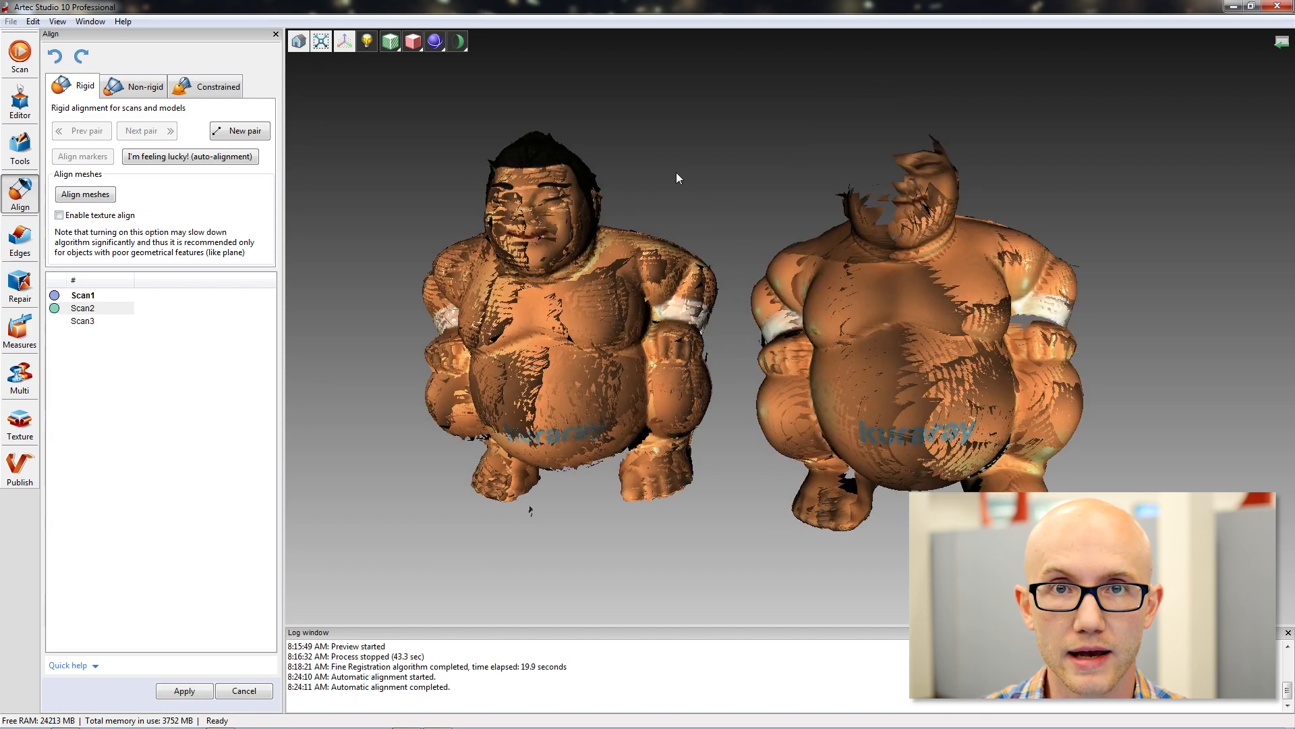
left_click_drag(656, 173, 662, 202)
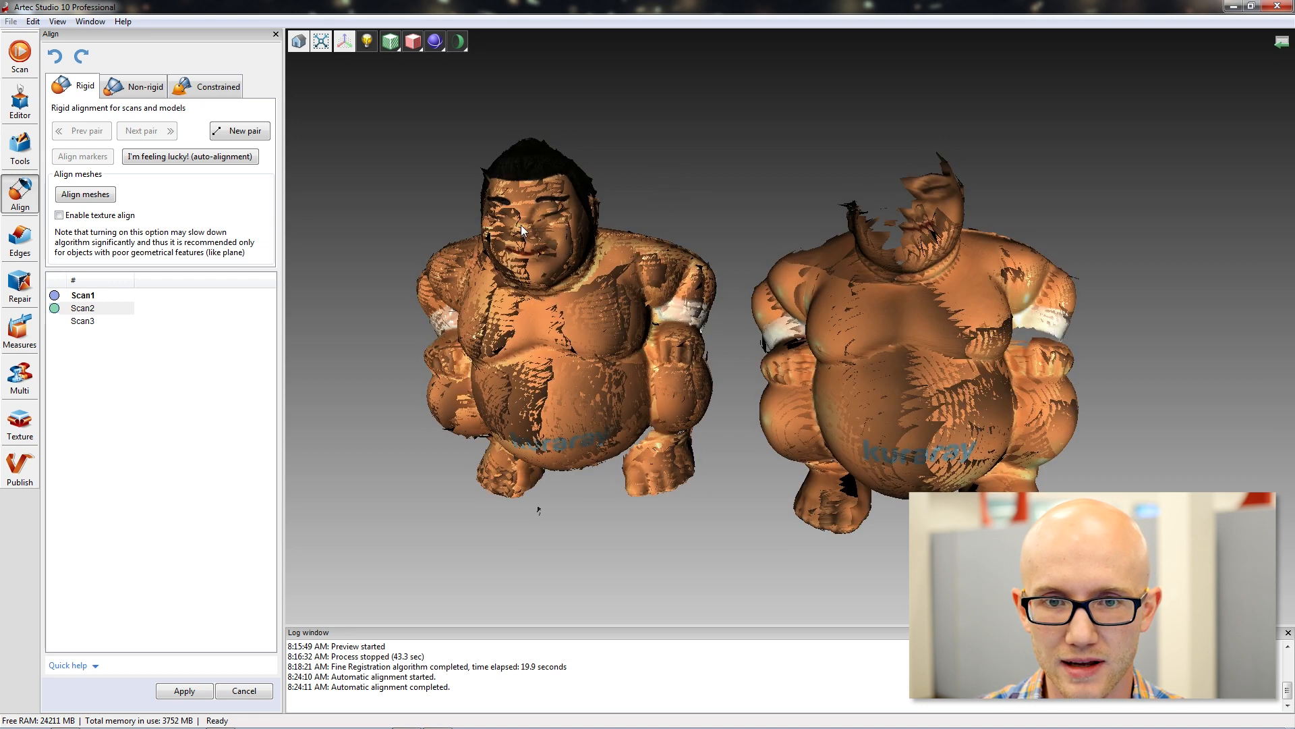
Place the first pair of matching alignment points on the noses of Scan1 and Scan2, refining the point on Scan1.
left_click(521, 225)
left_click(915, 208)
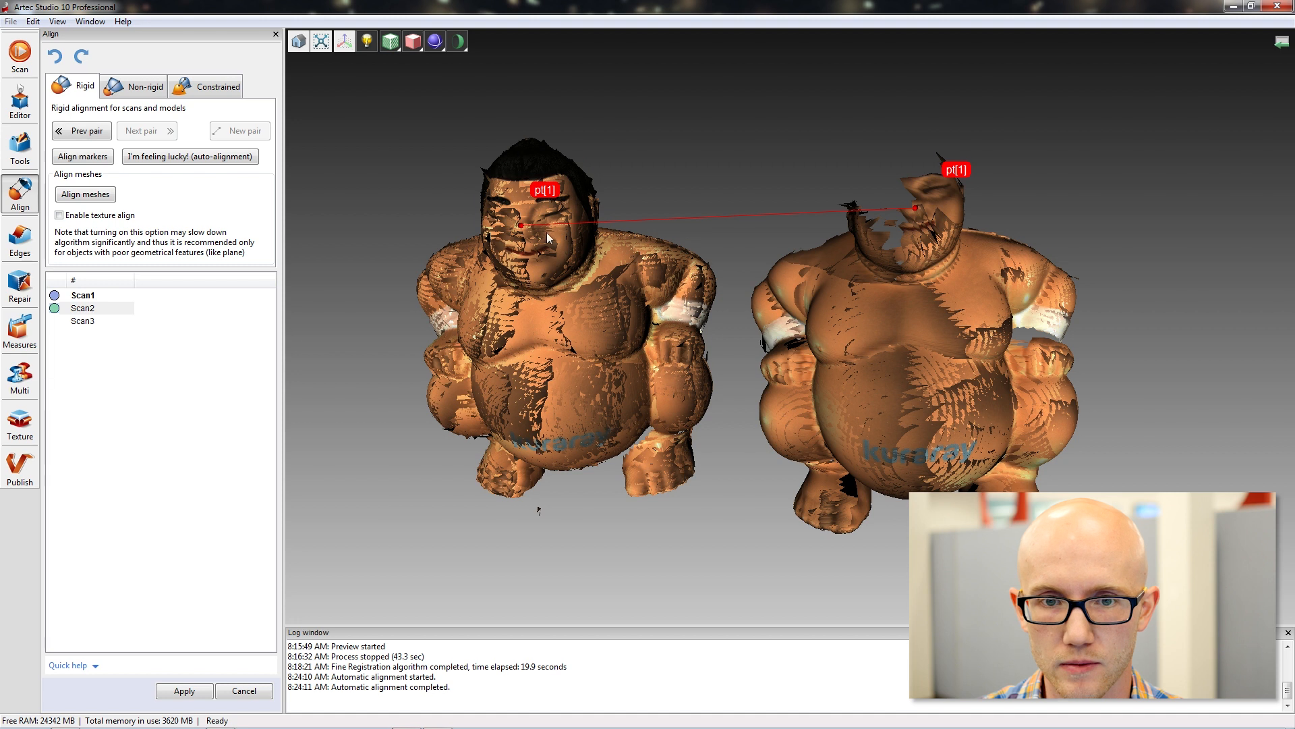
left_click_drag(521, 225, 526, 226)
key("space")
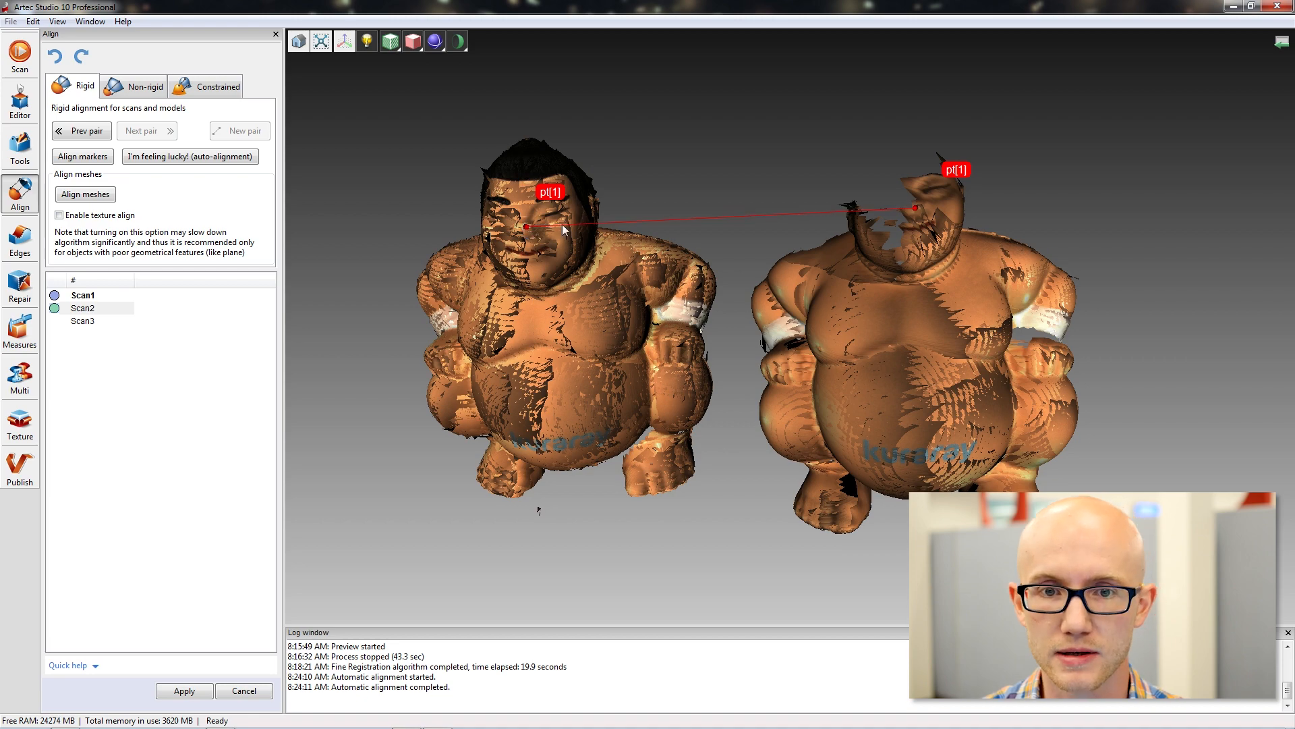
Place the second pair of matching alignment points on the same foot of Scan1 and Scan2.
left_click_drag(777, 265, 1053, 203)
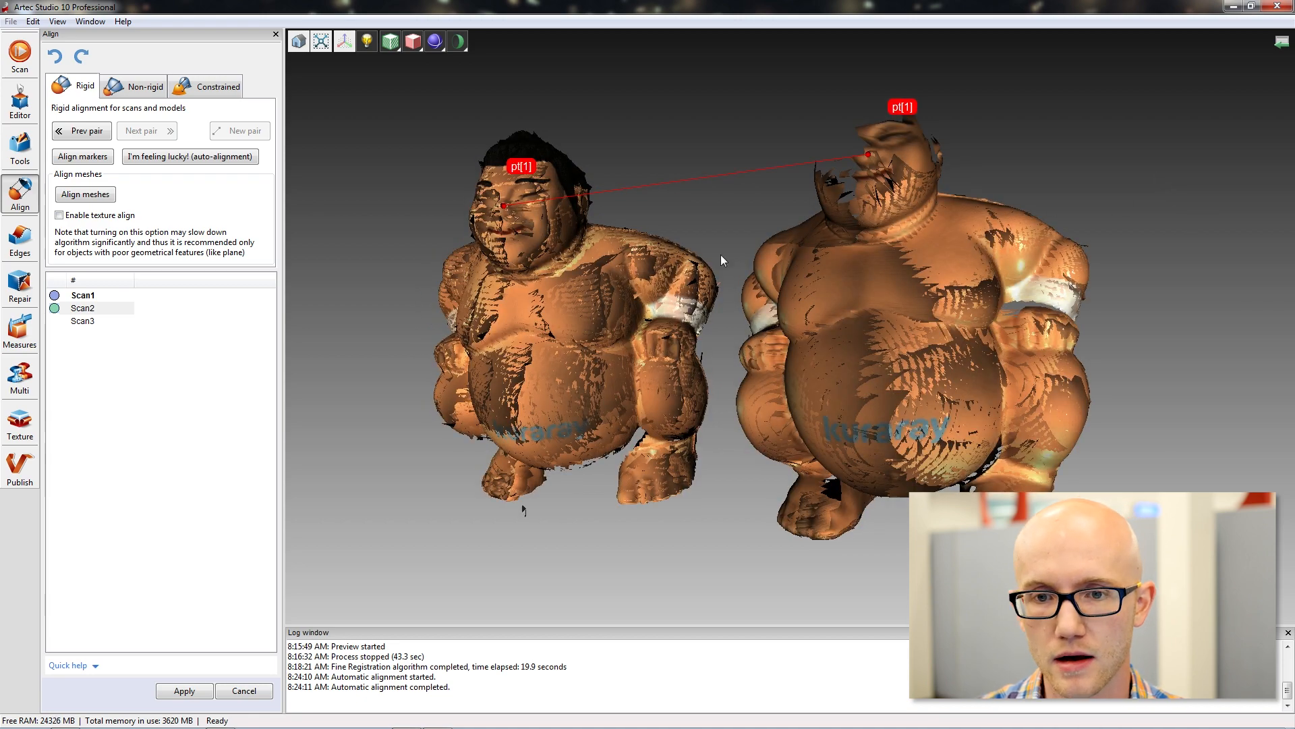
left_click_drag(723, 310, 726, 247)
left_click_drag(691, 476, 737, 526)
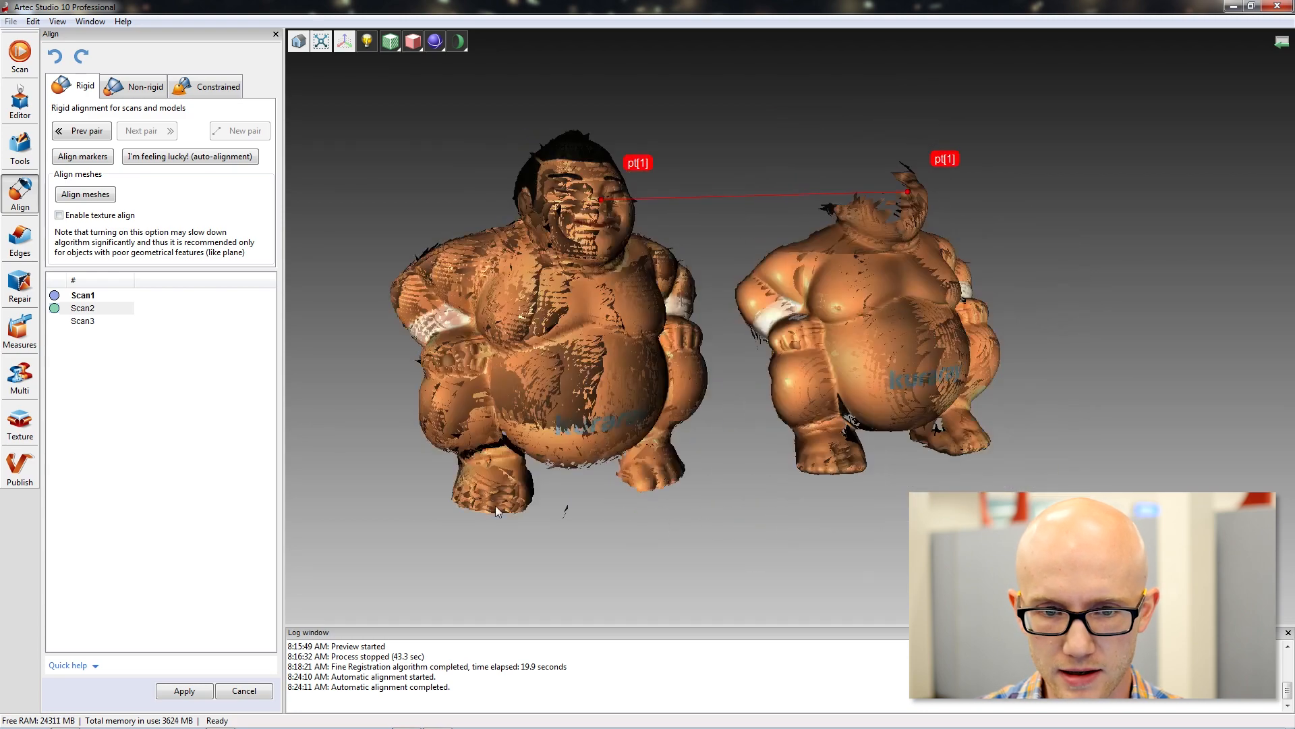
left_click(518, 499)
left_click(860, 462)
Place the third point pair just below the same white armband on Scan1 and Scan2, and align the meshes.
mouse_move(860, 463)
left_mouse_down()
mouse_move(893, 492)
mouse_move(731, 537)
left_mouse_up()
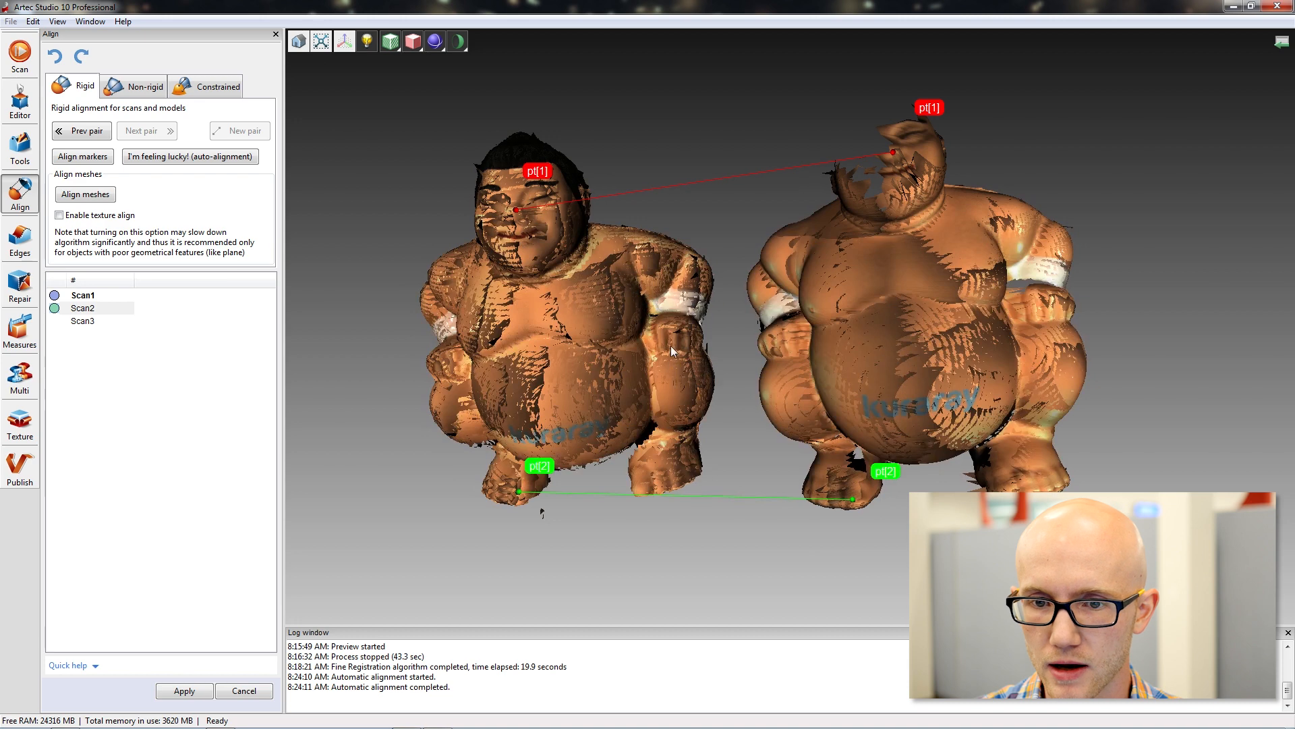
left_click(666, 332)
left_click(1038, 295)
left_click_drag(1121, 308, 1098, 193)
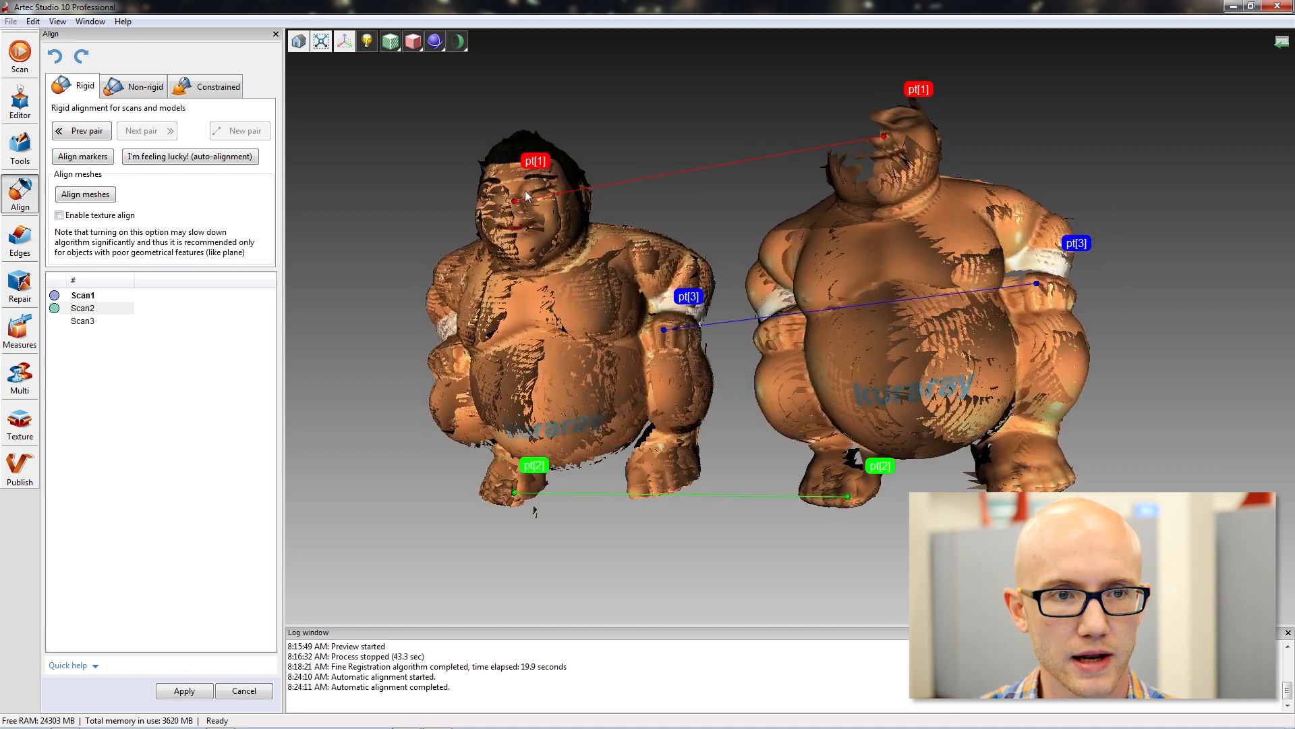
left_click(85, 194)
left_click_drag(638, 354, 728, 347)
Examine the aligned Scan1 and Scan2 individually in the scan list and check Scan2's registration options.
left_click(85, 296)
left_click(90, 310)
left_click(90, 296)
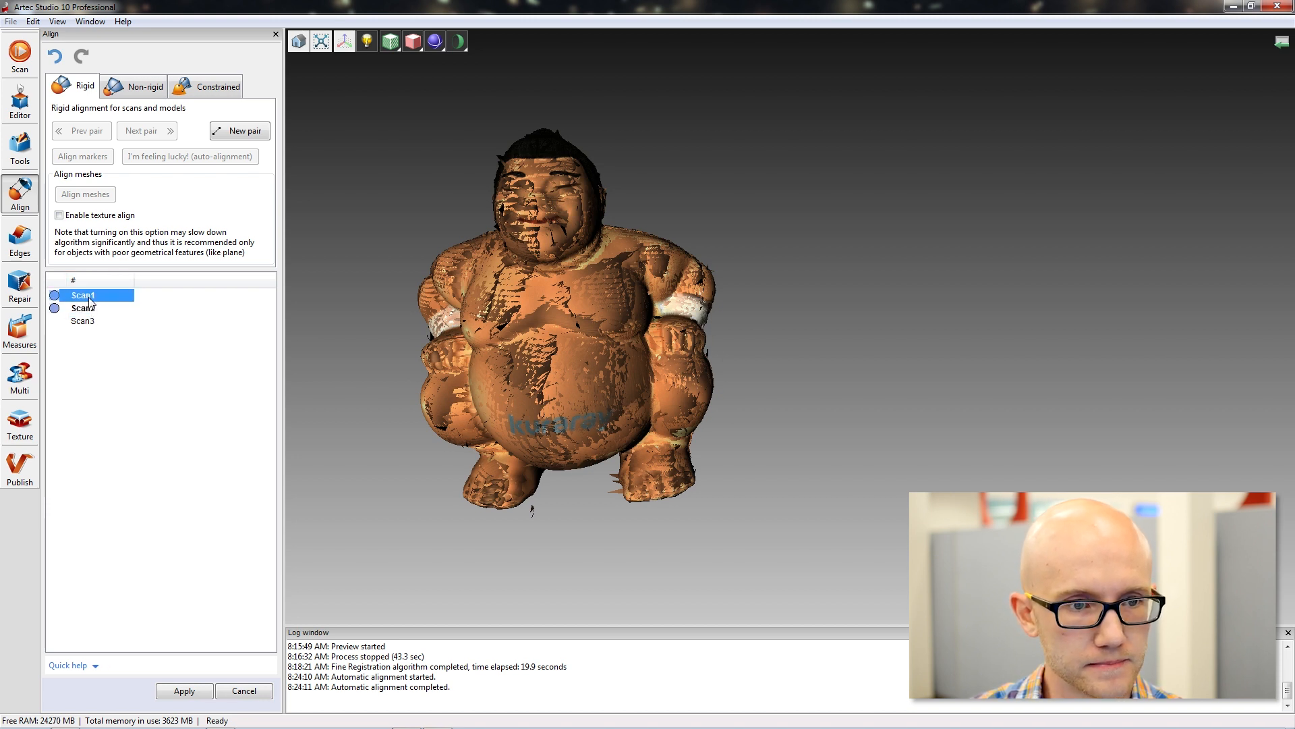
left_click(90, 308)
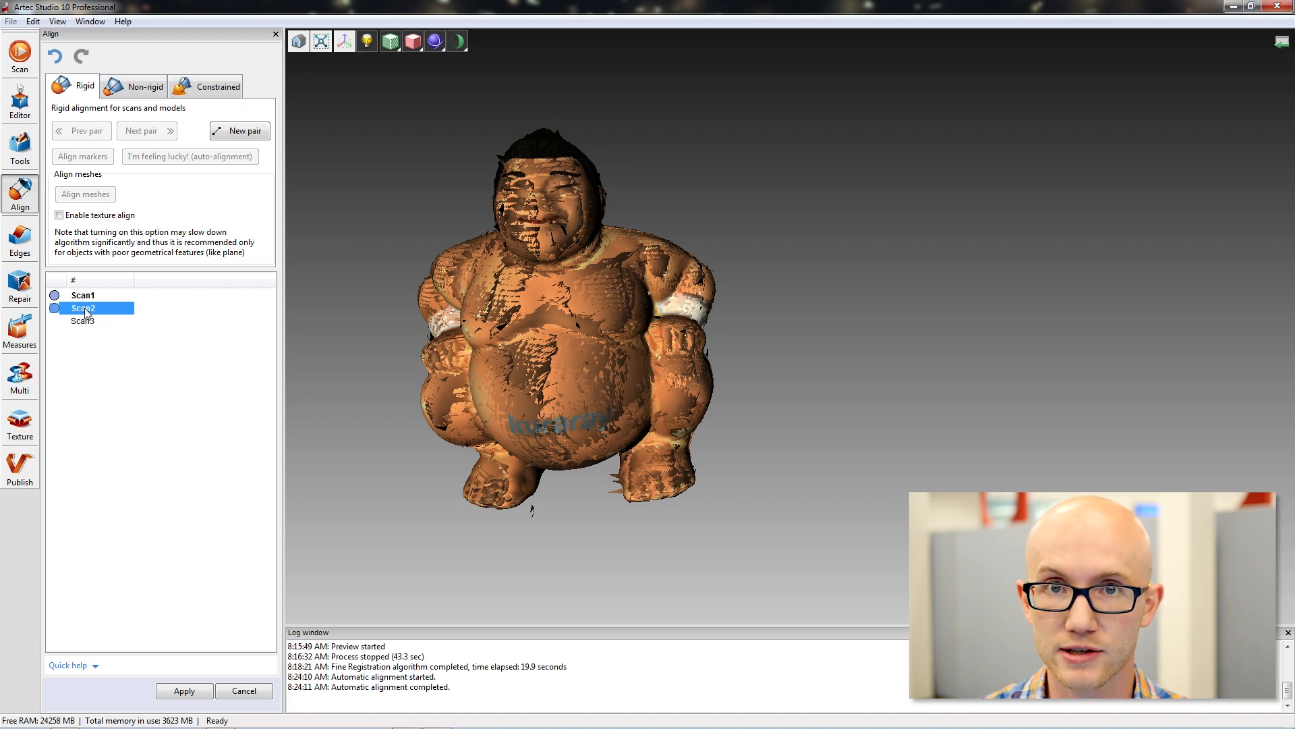
mouse_move(565, 347)
left_mouse_down()
mouse_move(755, 374)
mouse_move(499, 354)
mouse_move(613, 350)
mouse_move(591, 347)
left_mouse_up()
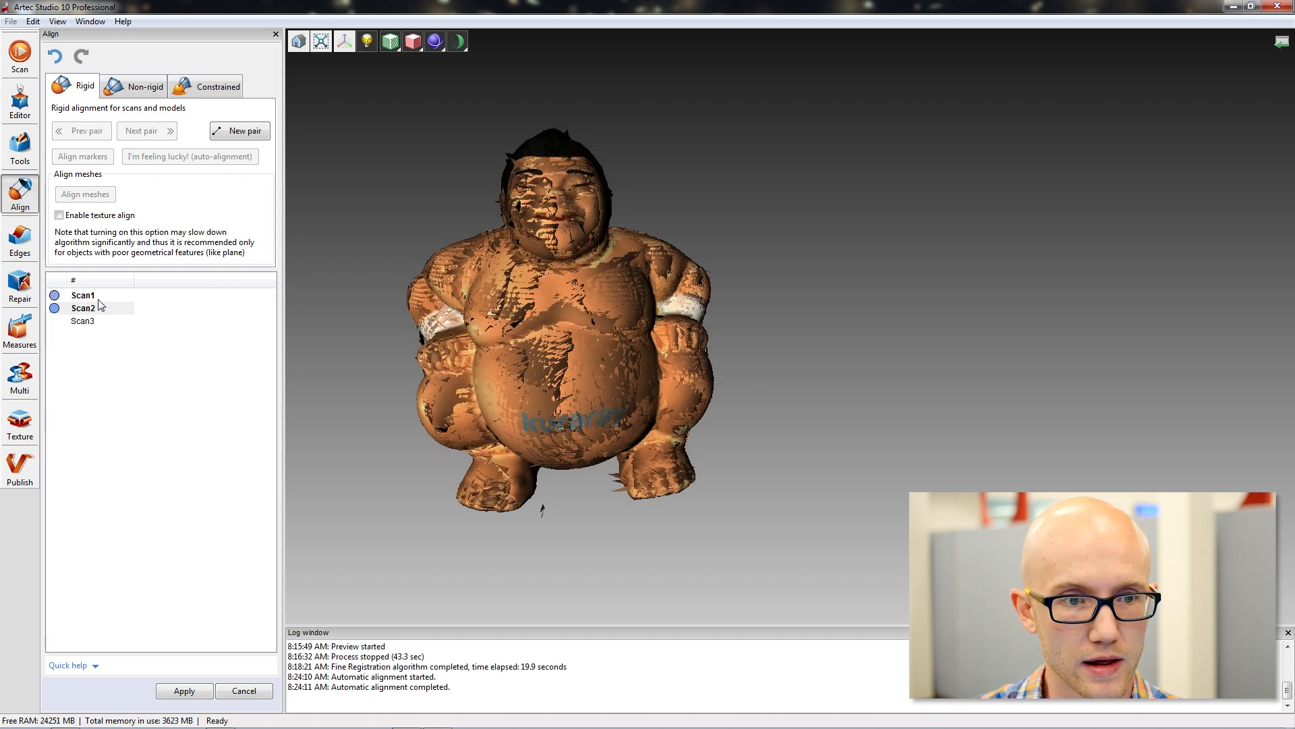
left_click(84, 296)
left_click(85, 308)
left_click(88, 296)
left_click(85, 308)
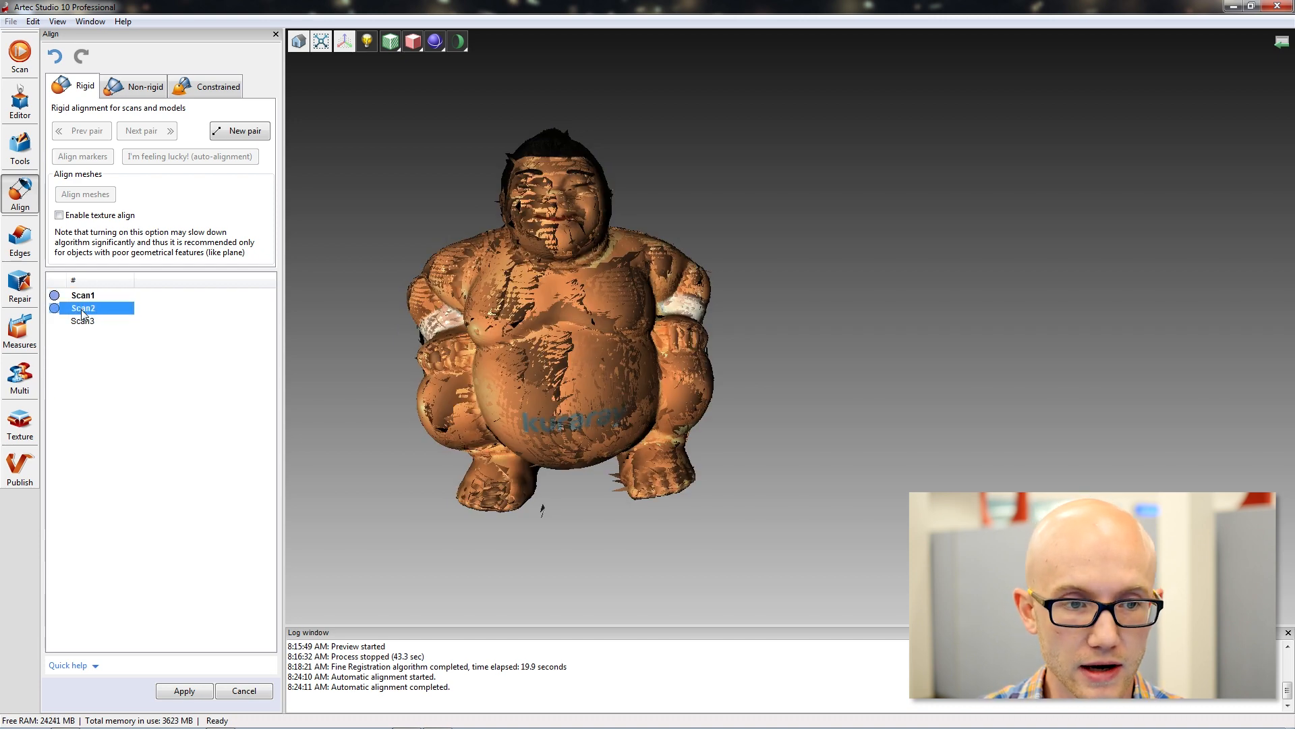
right_click(86, 311)
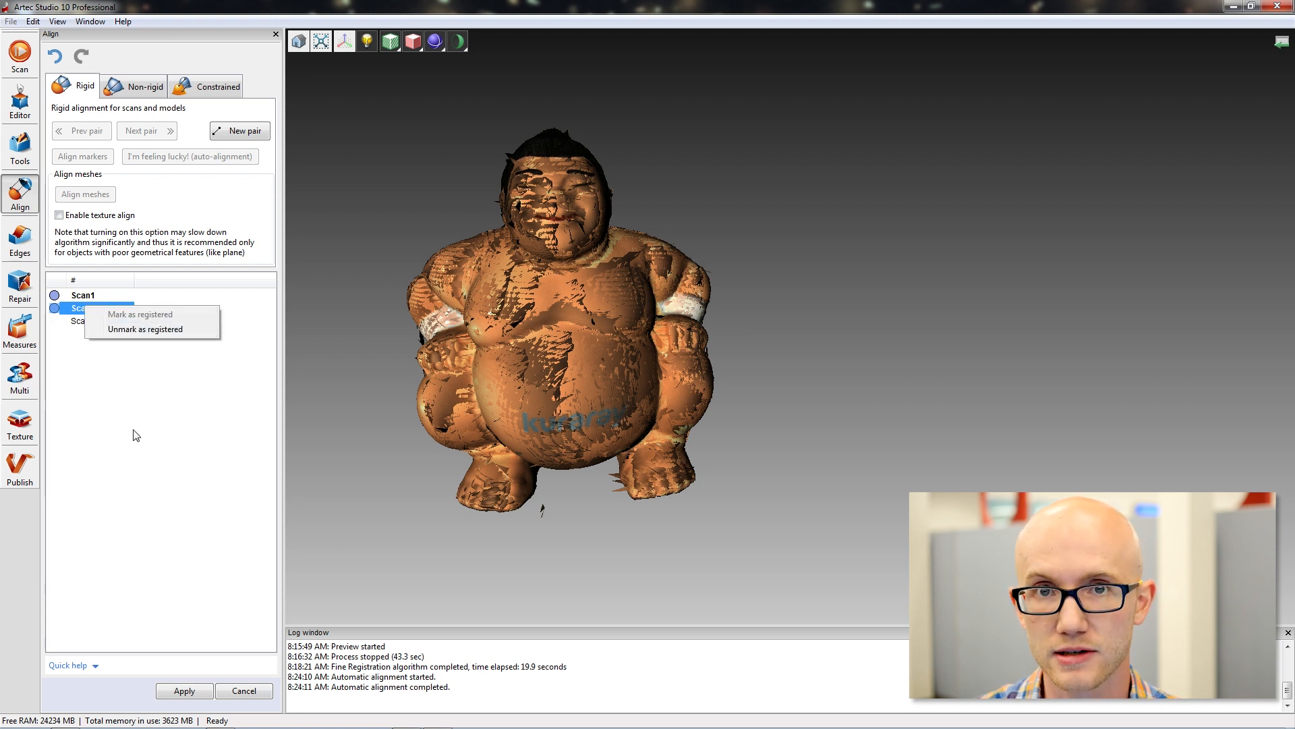
left_click(157, 330)
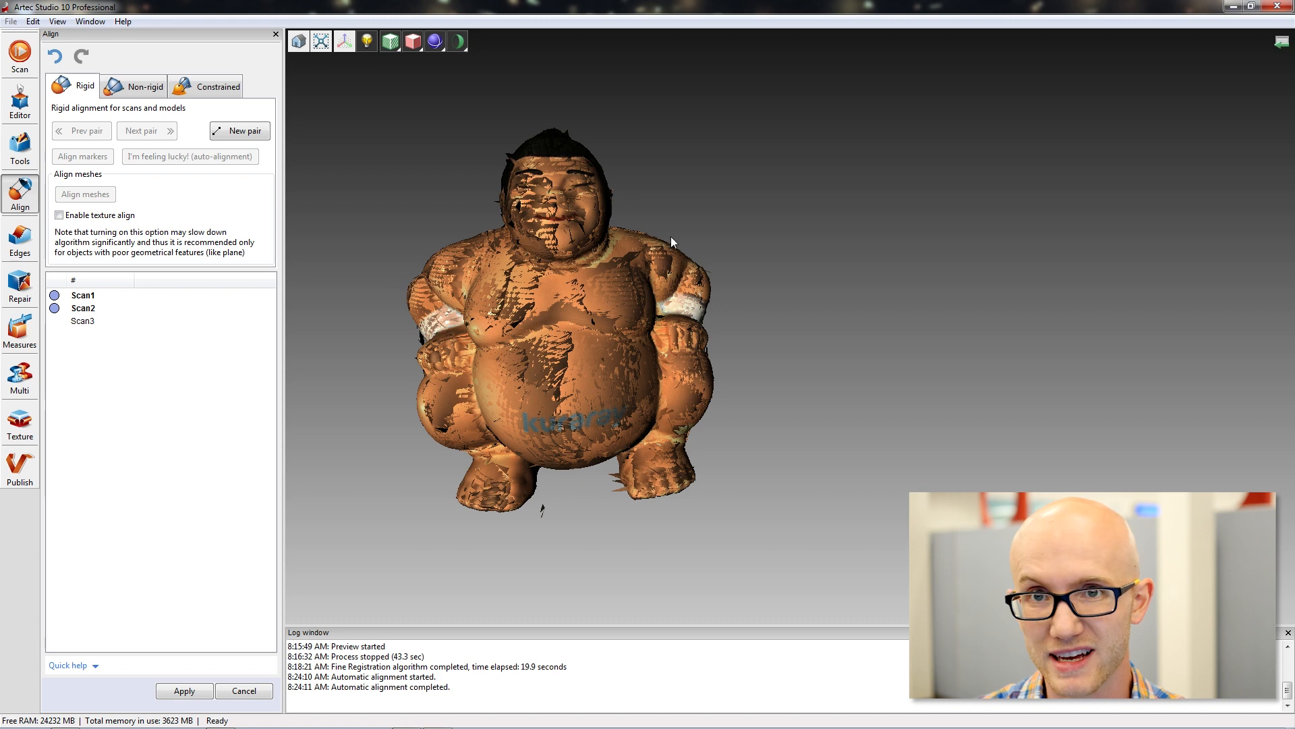
Show Scan3, mark it as registered and unmark it again.
left_click(84, 323)
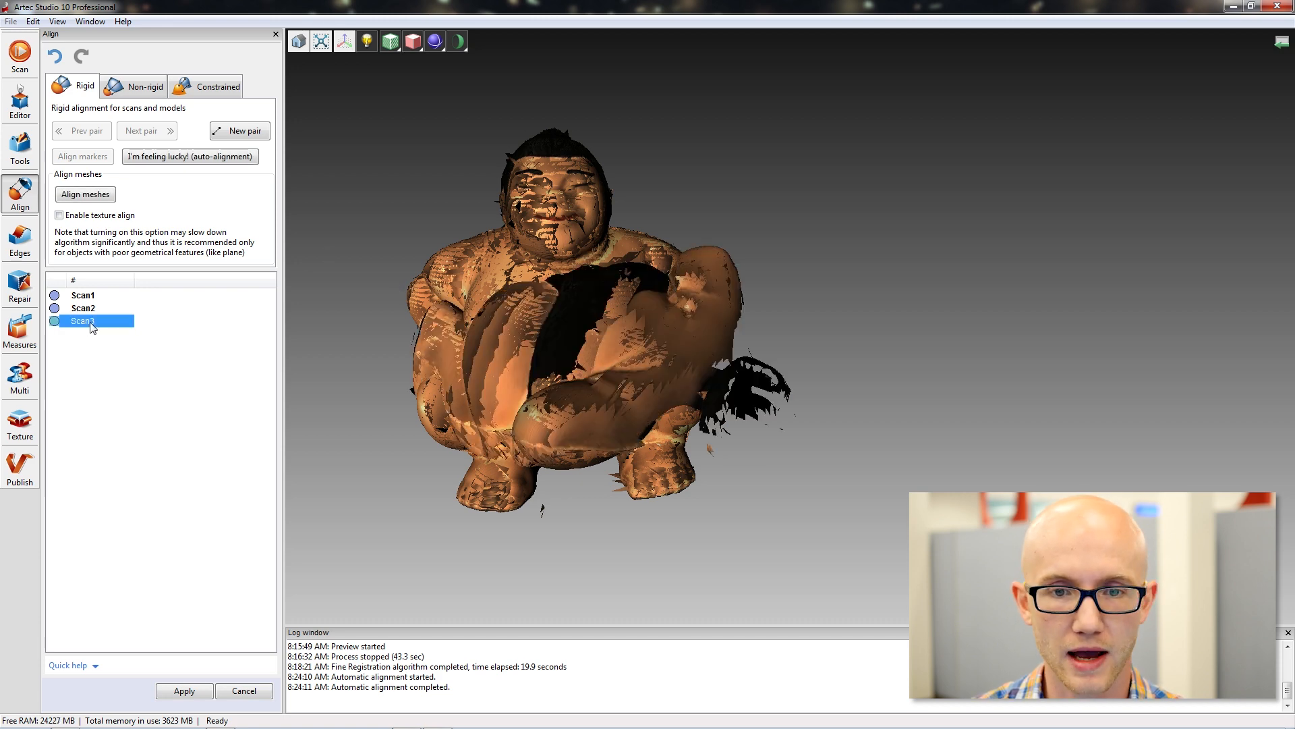
left_click_drag(634, 331, 662, 420)
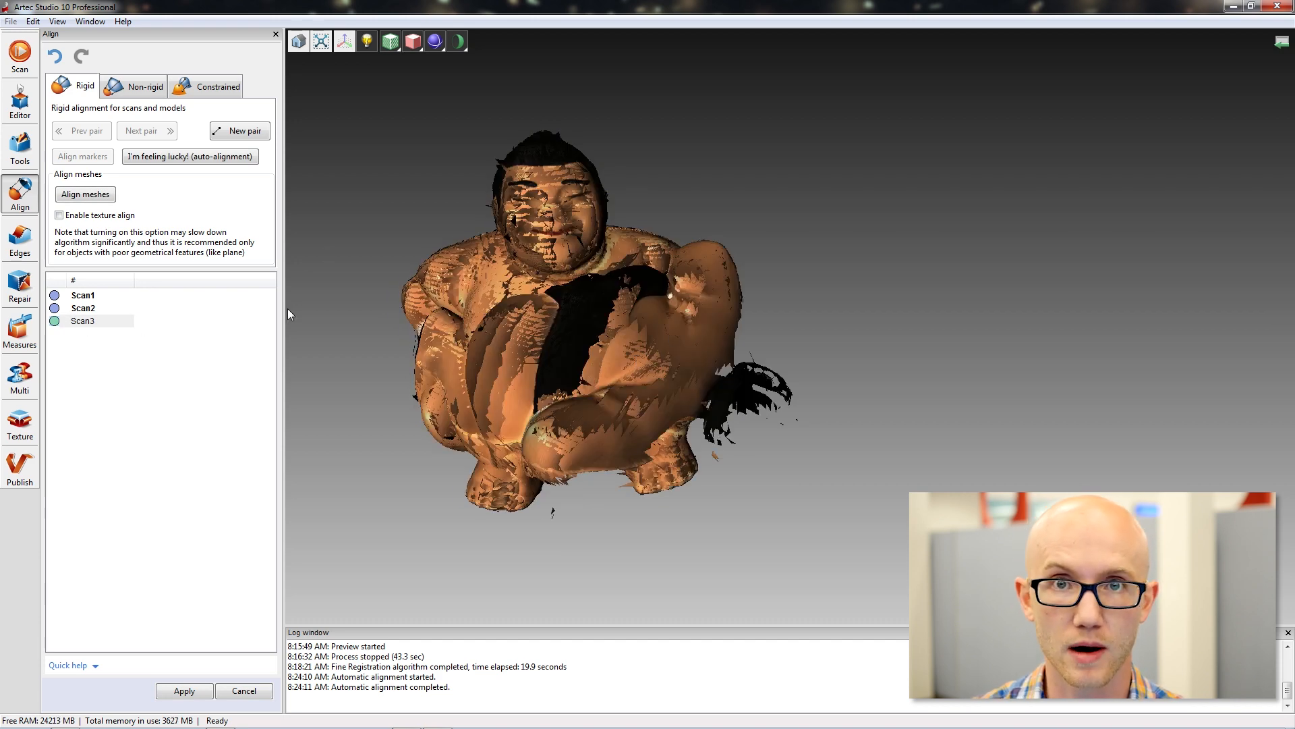
right_click(81, 323)
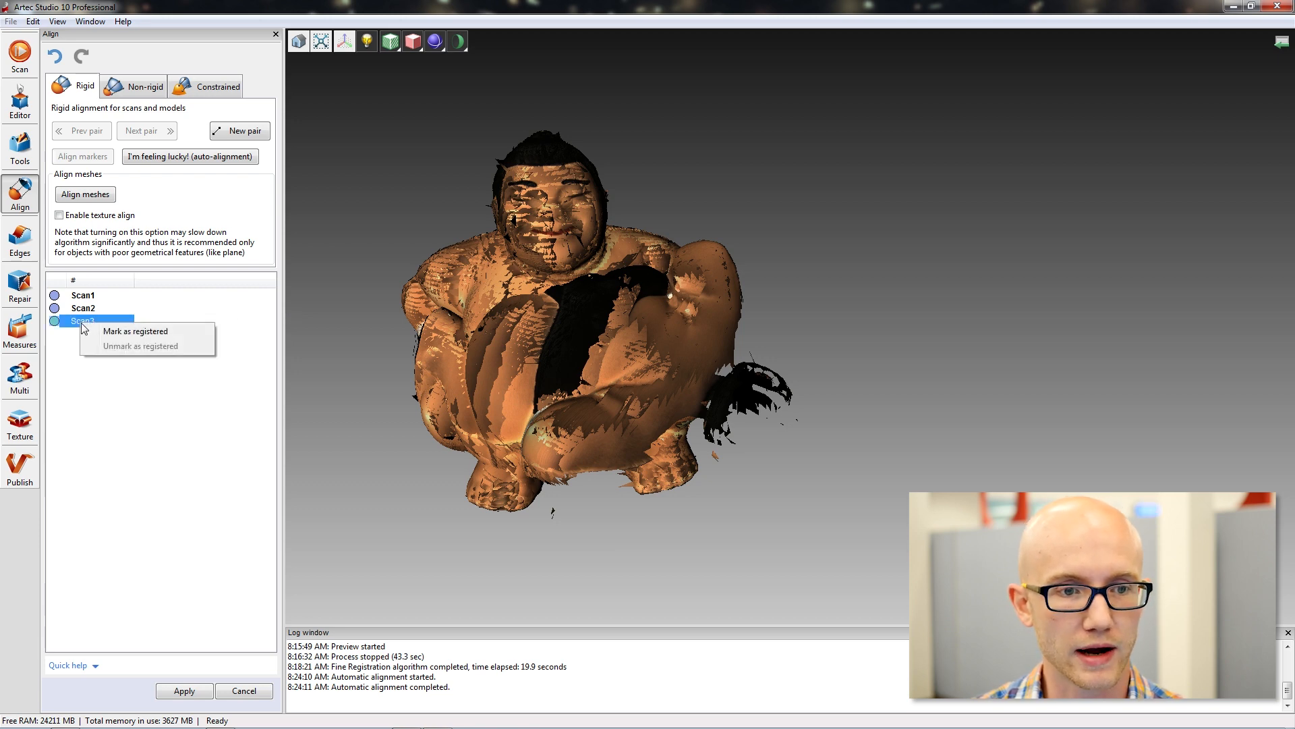
left_click(146, 331)
mouse_move(722, 333)
left_mouse_down()
mouse_move(565, 333)
mouse_move(711, 331)
left_mouse_up()
right_click(83, 322)
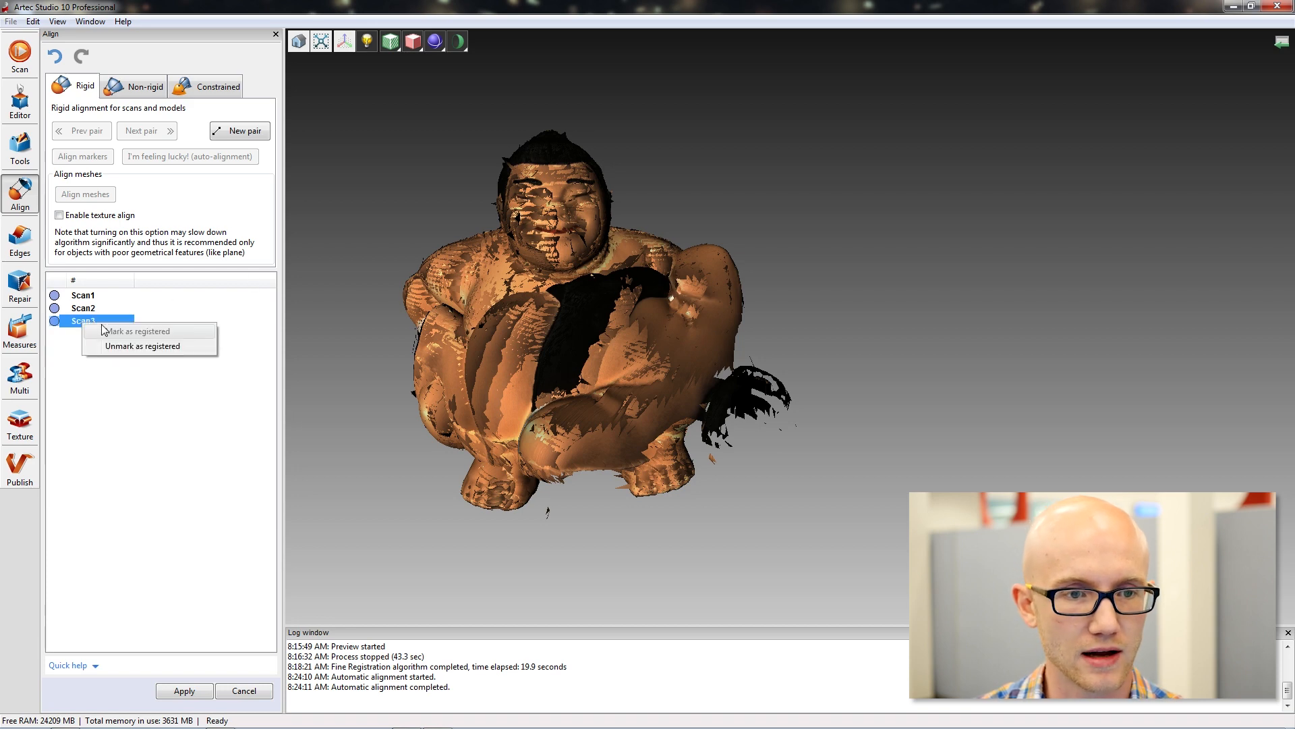
left_click(124, 346)
Move Scan3 away from the registered scans and rotate it upright beside them with both backs in view.
left_click(84, 308)
left_click(93, 323)
left_click_drag(513, 413, 557, 323)
middle_click_drag(558, 323, 846, 305, "shift")
left_click_drag(926, 321, 514, 332)
middle_click_drag(514, 332, 900, 314)
mouse_move(648, 297)
left_mouse_down("shift")
mouse_move(679, 300)
mouse_move(786, 364)
left_mouse_up("shift")
mouse_move(786, 364)
left_mouse_down()
mouse_move(796, 309)
mouse_move(857, 391)
mouse_move(826, 471)
mouse_move(850, 443)
left_mouse_up()
Place the first two matching point pairs on the outer left hip and left upper arm of Scan3 and the registered scans.
left_click(406, 399)
left_click(854, 374)
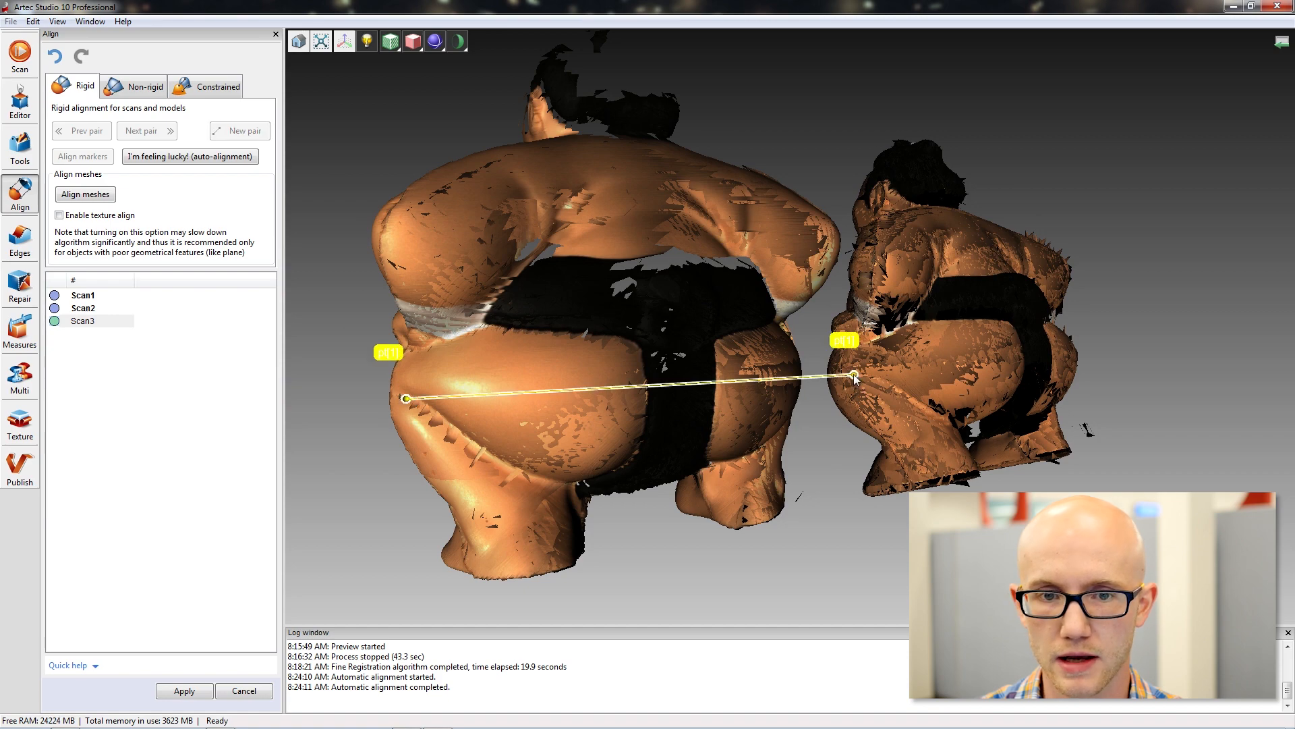
left_click(888, 261)
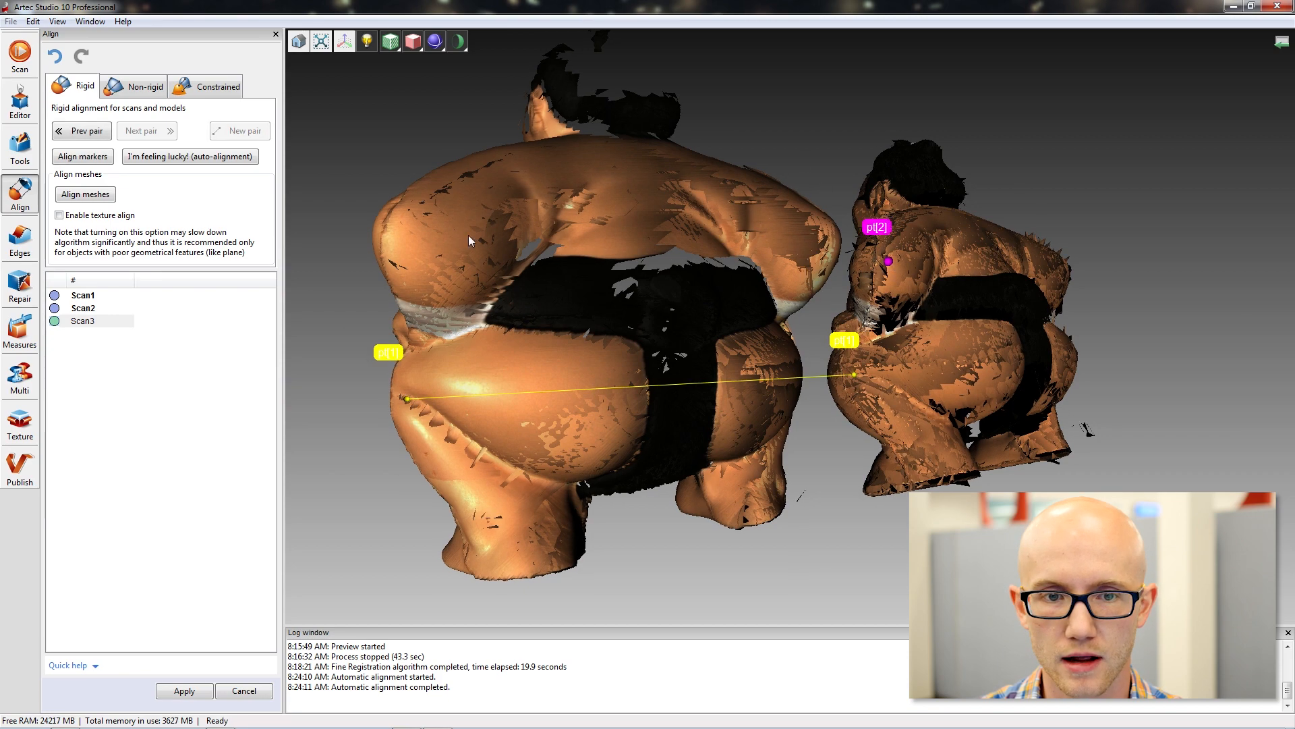
left_click(394, 230)
Place the third matching point pair on the right heel of Scan3 and the registered scans.
left_click_drag(1082, 198, 782, 248)
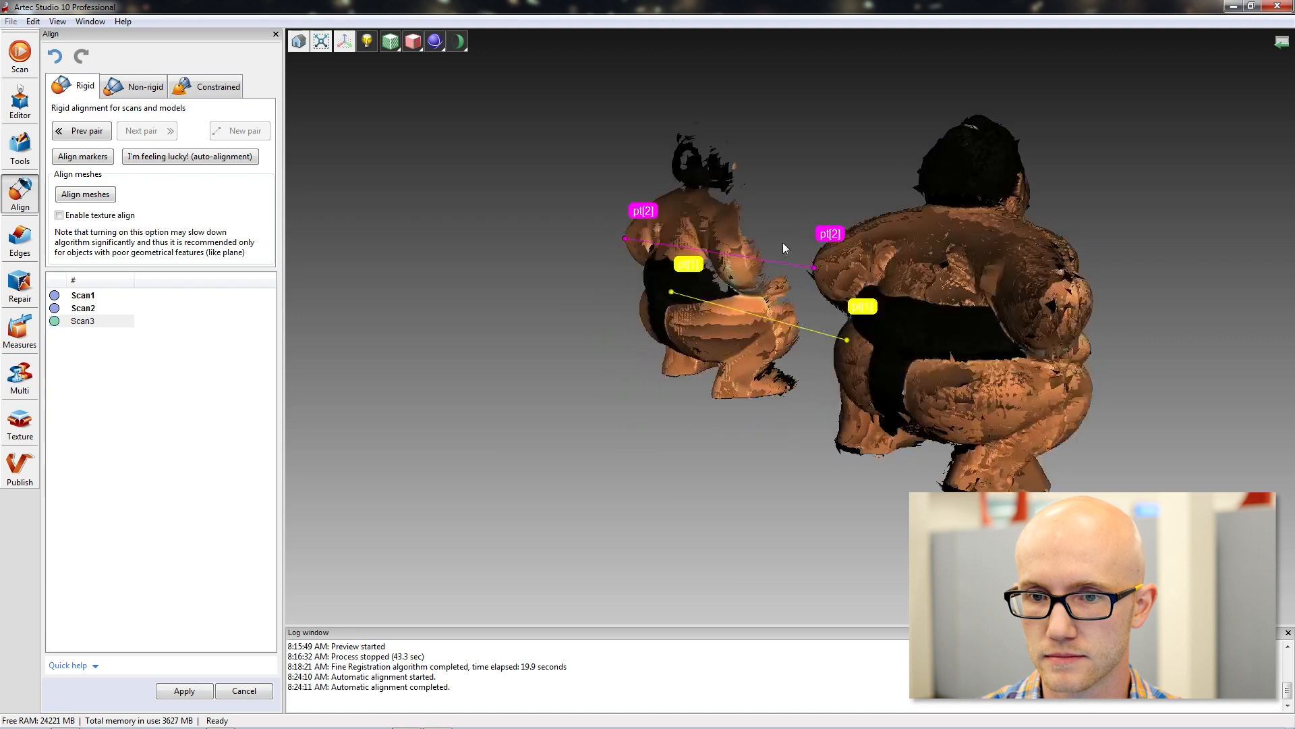
left_click(722, 396)
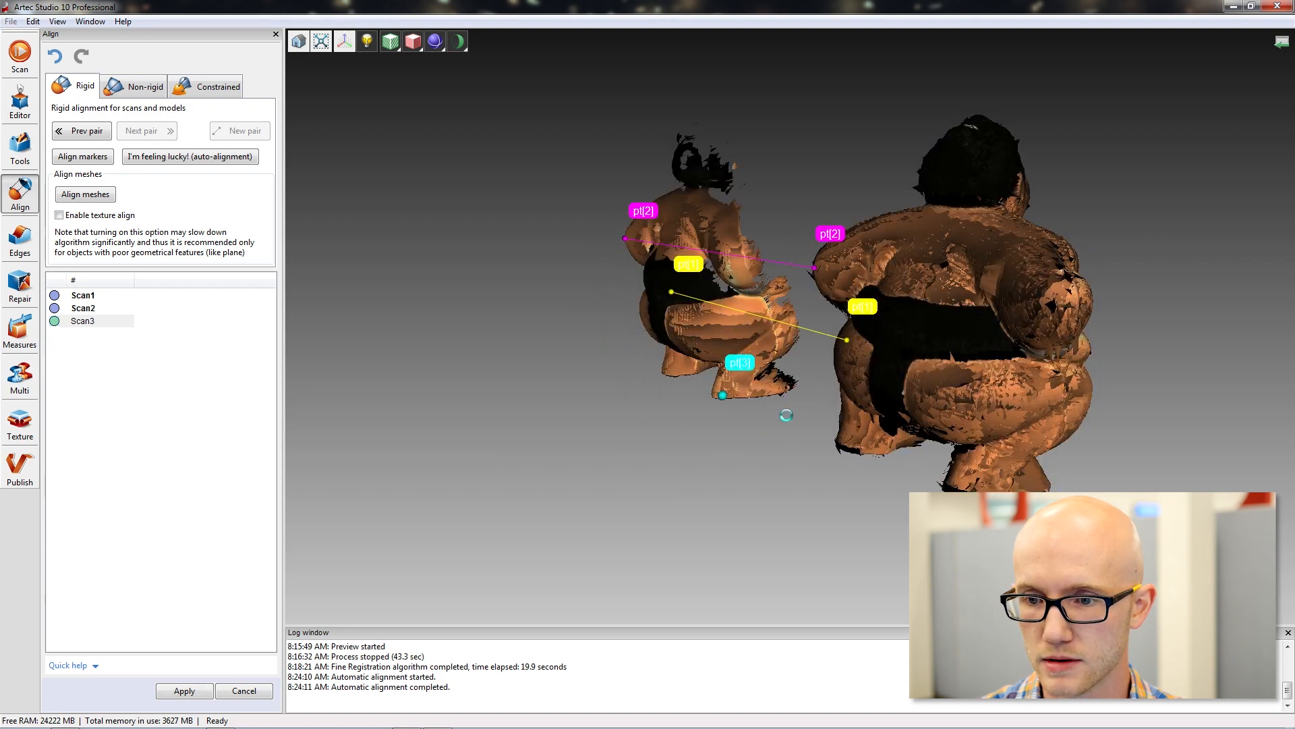
left_click(969, 488)
Align the mesh of Scan3 to the registered Scan1 and Scan2 using the three point pairs.
left_click_drag(594, 478, 525, 460)
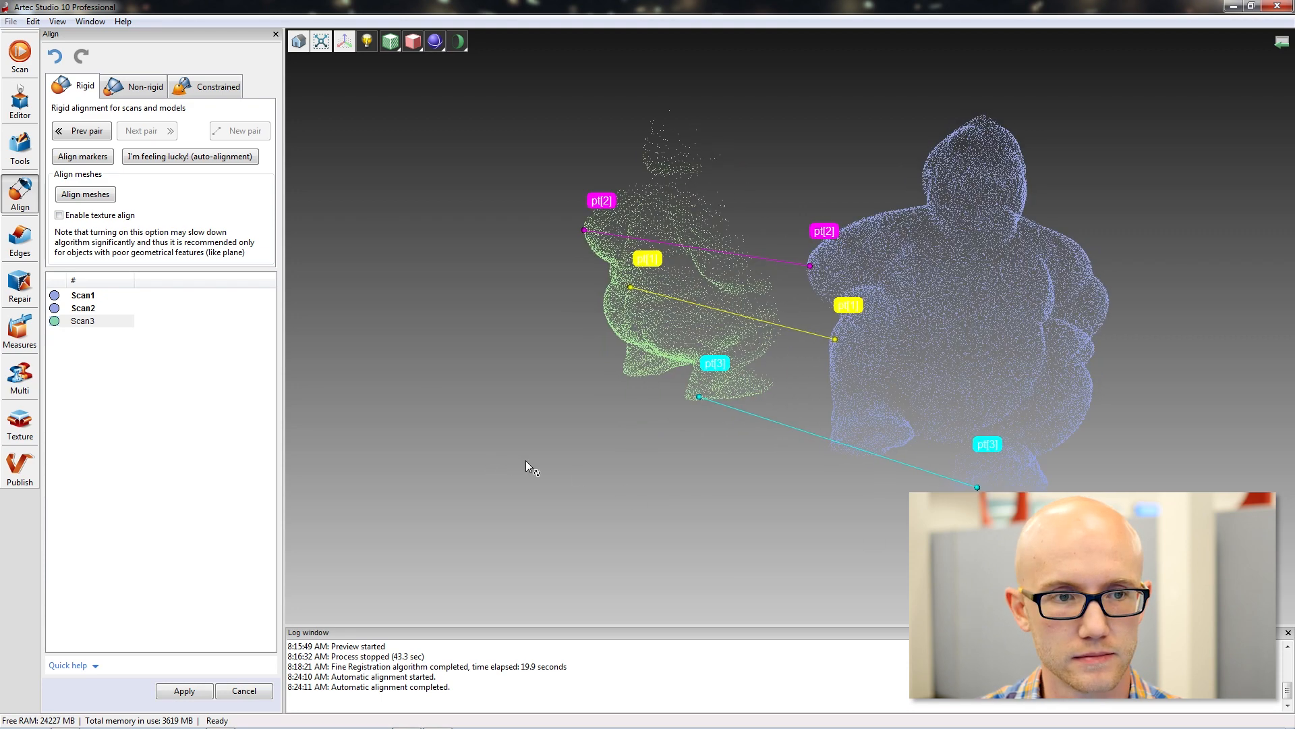
left_click(94, 194)
left_click_drag(835, 367, 686, 321)
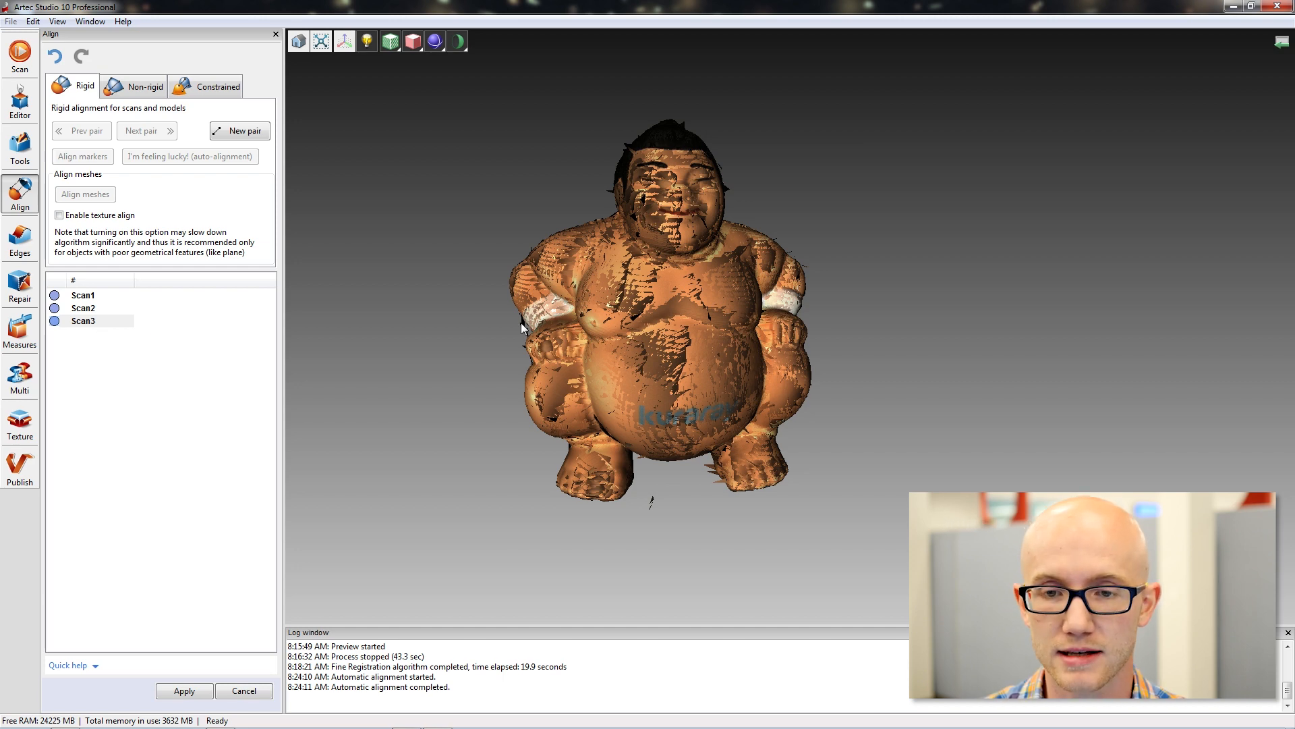
left_click_drag(857, 276, 803, 289)
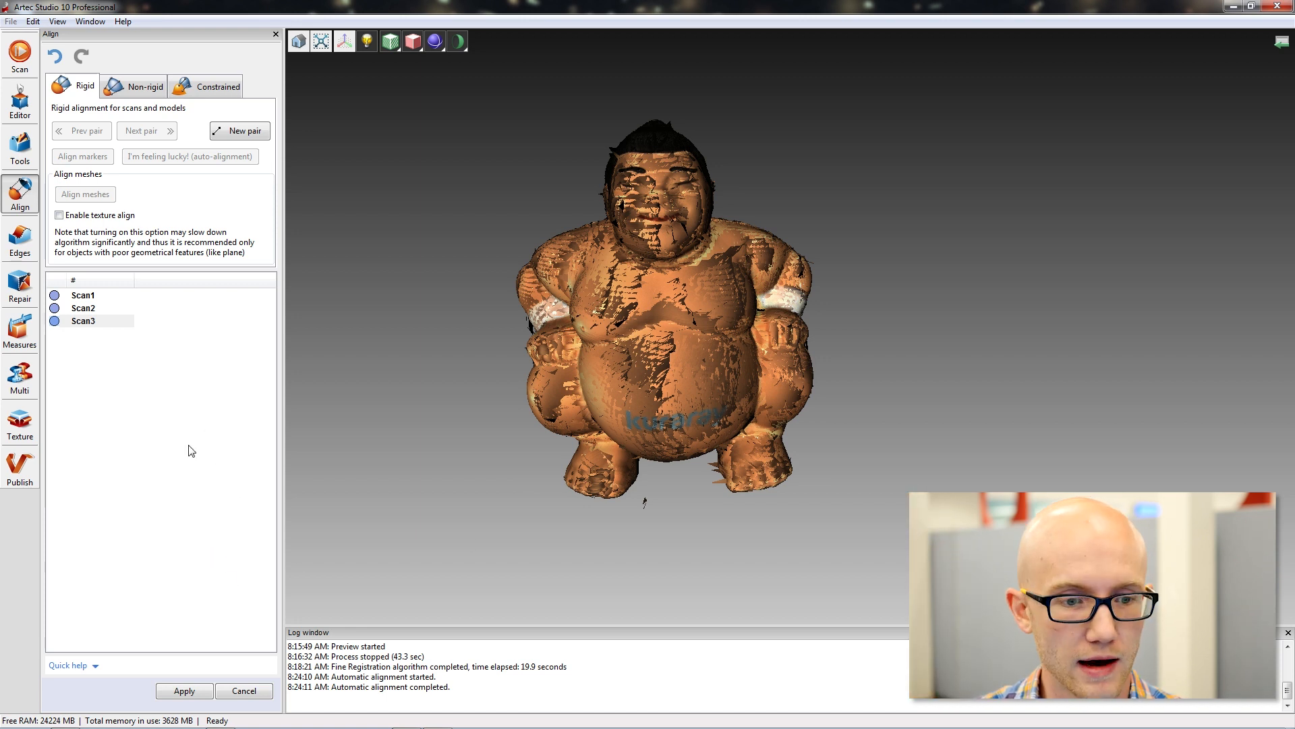
Read through the quick help for rigid alignment and apply the alignment of all three scans.
left_click(96, 666)
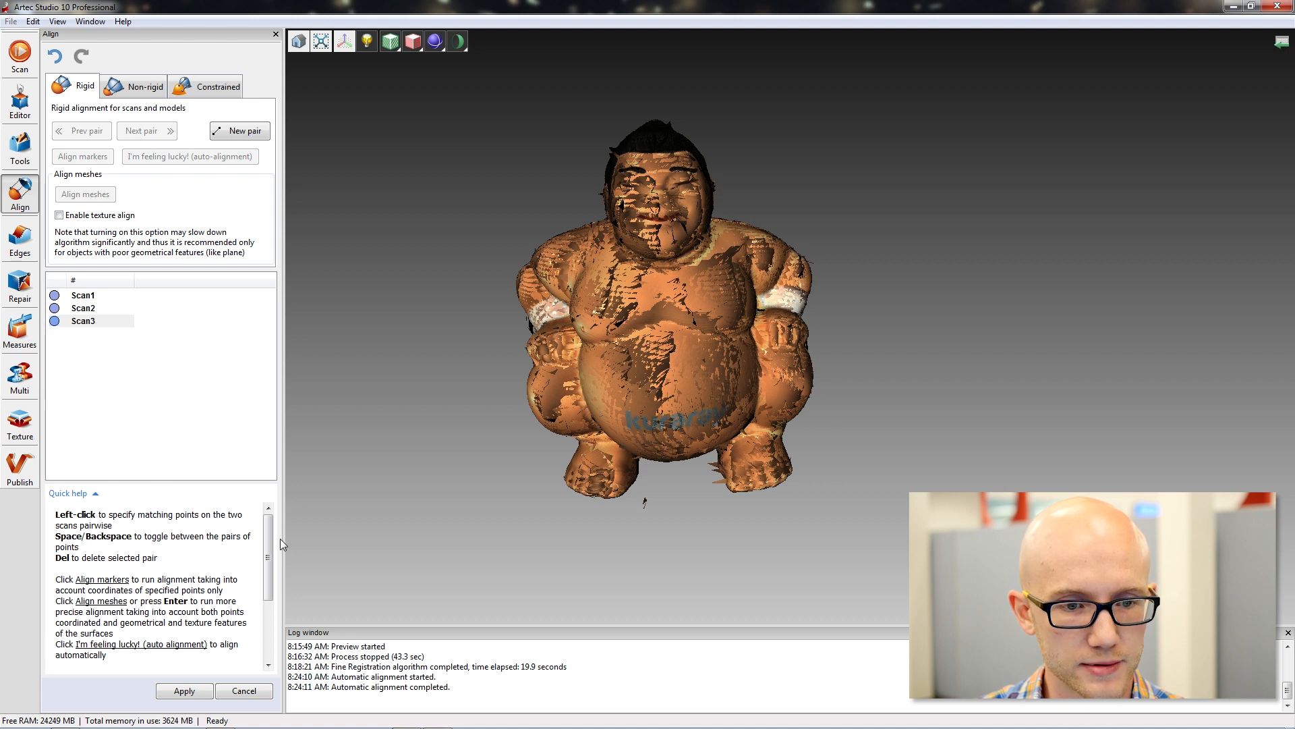
scroll(267, 540, "down", 3)
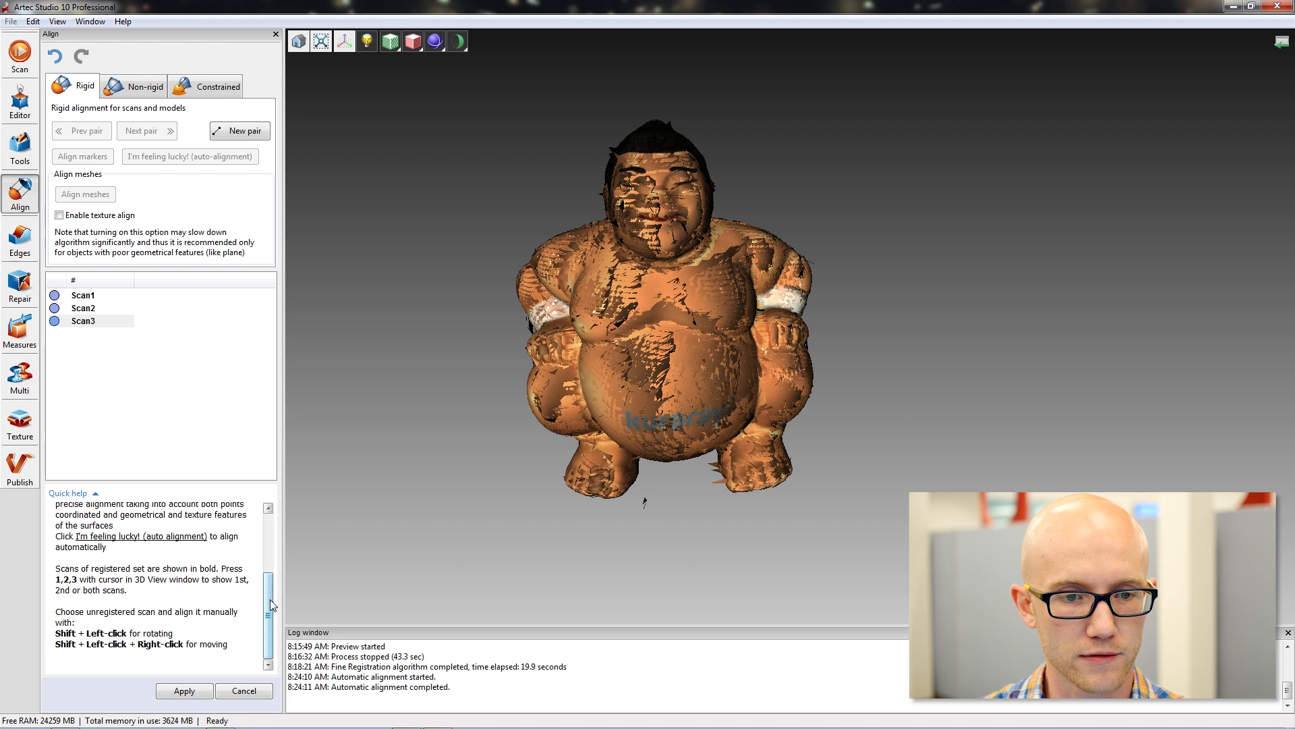
left_click_drag(270, 599, 280, 503)
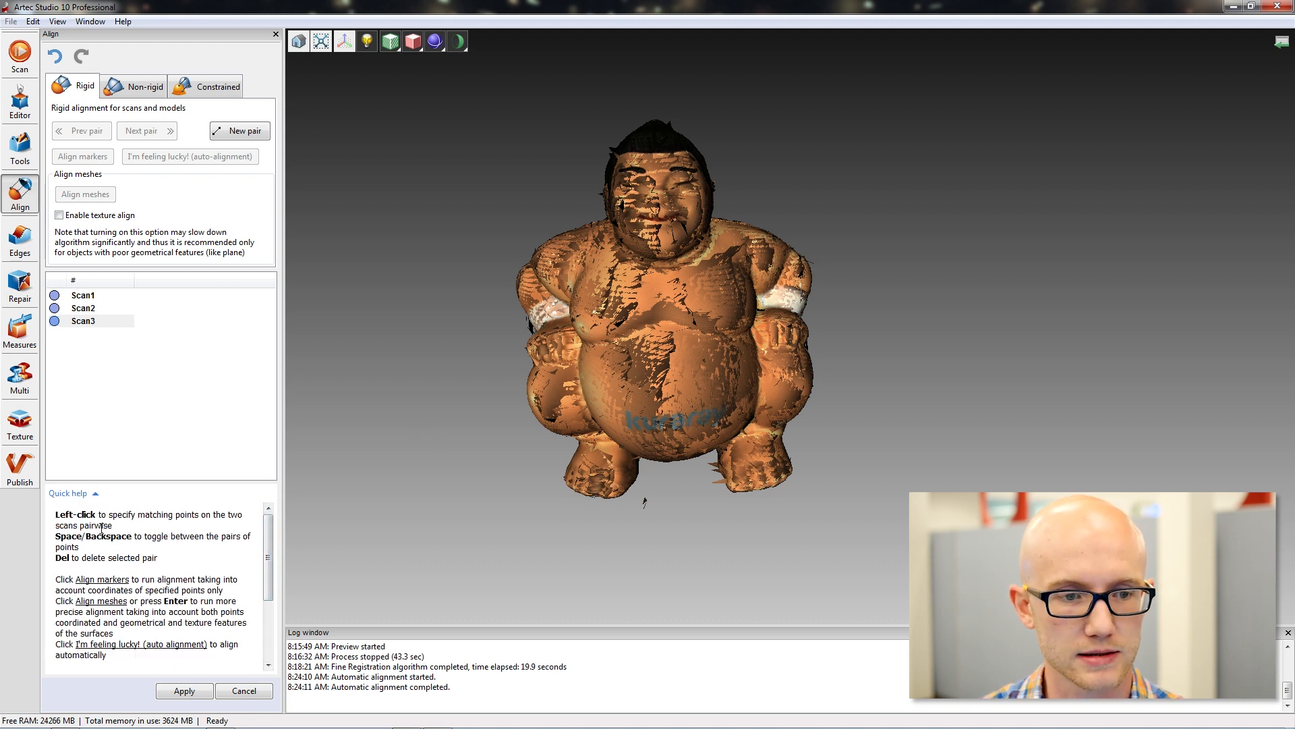
left_click(98, 496)
left_click(185, 690)
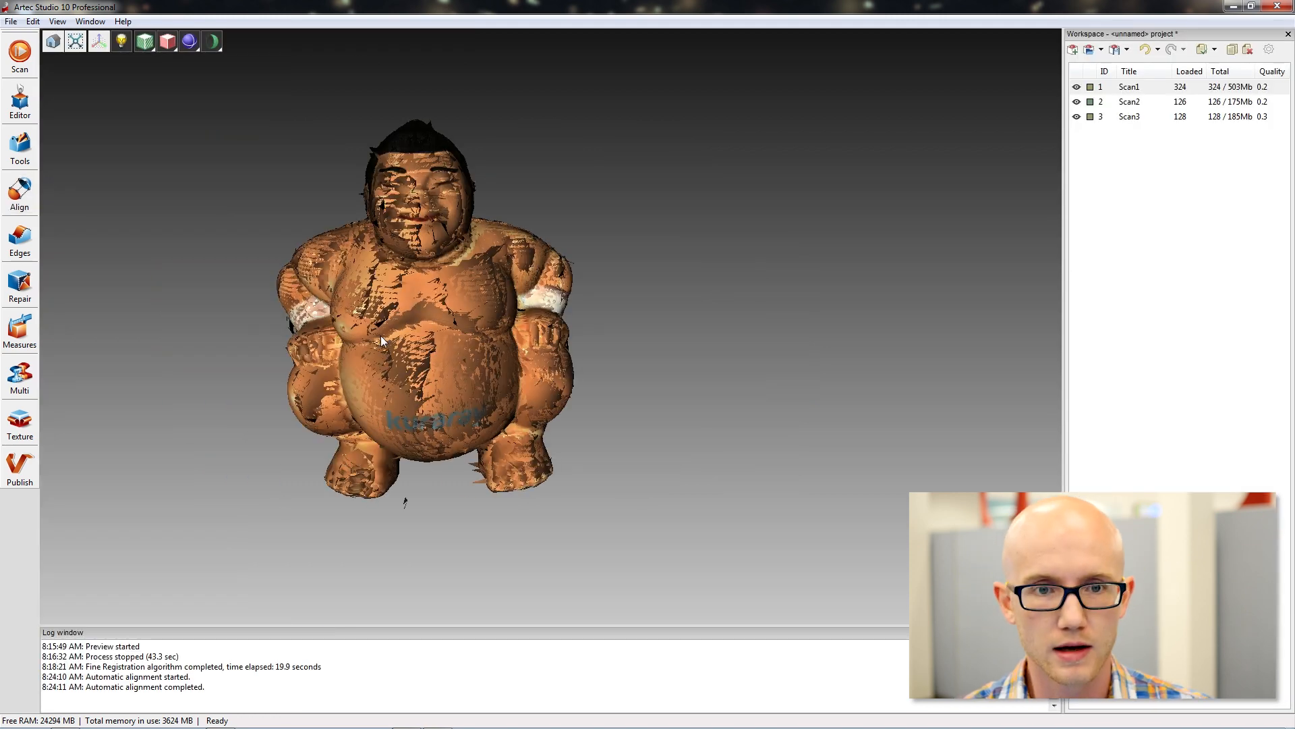
right_click_drag(375, 338, 580, 315)
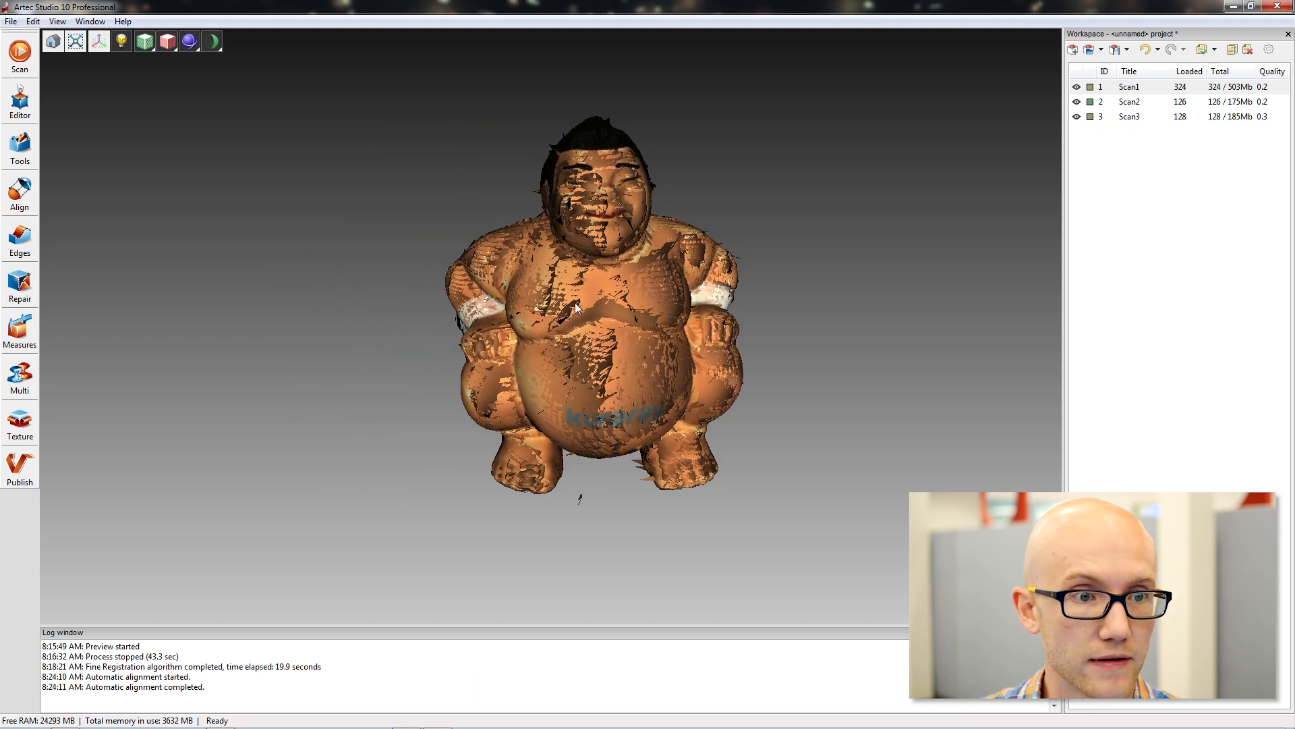
Open the Global Registration settings and choose Geometry as the registration algorithm.
left_click(24, 147)
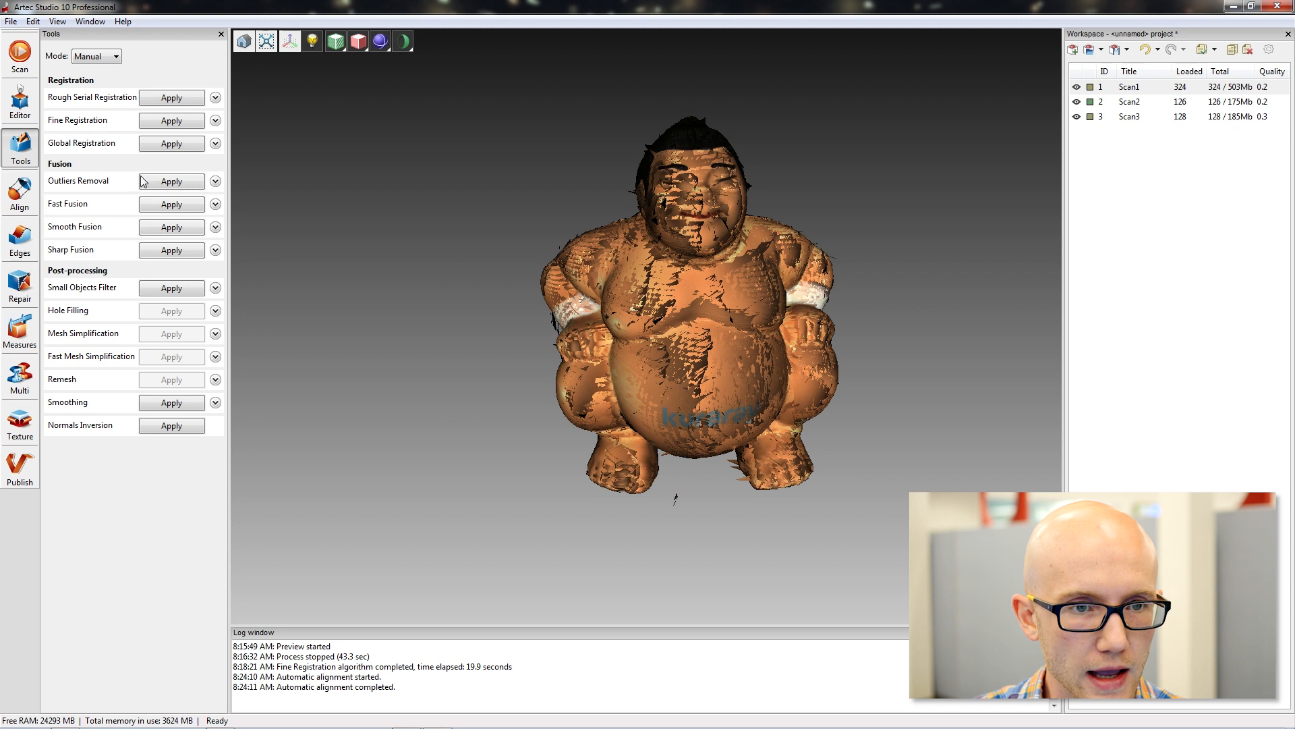
left_click(215, 144)
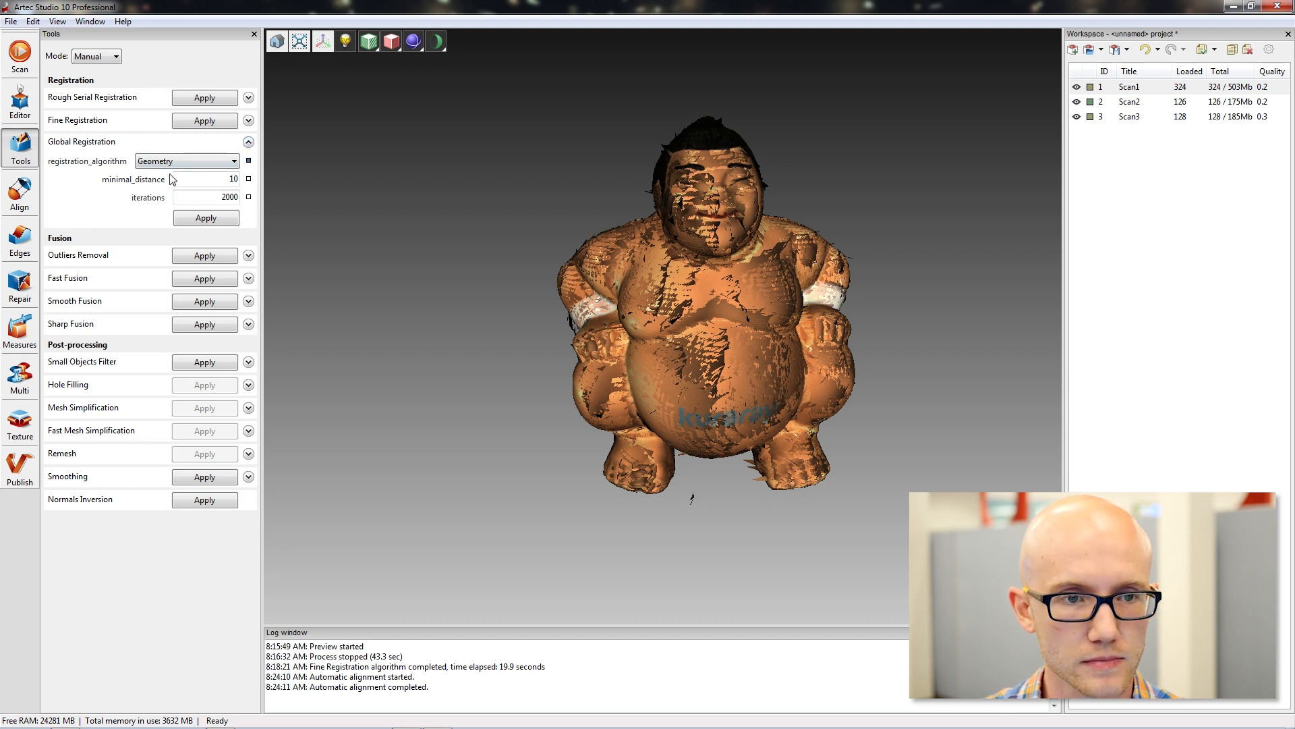
left_click(234, 161)
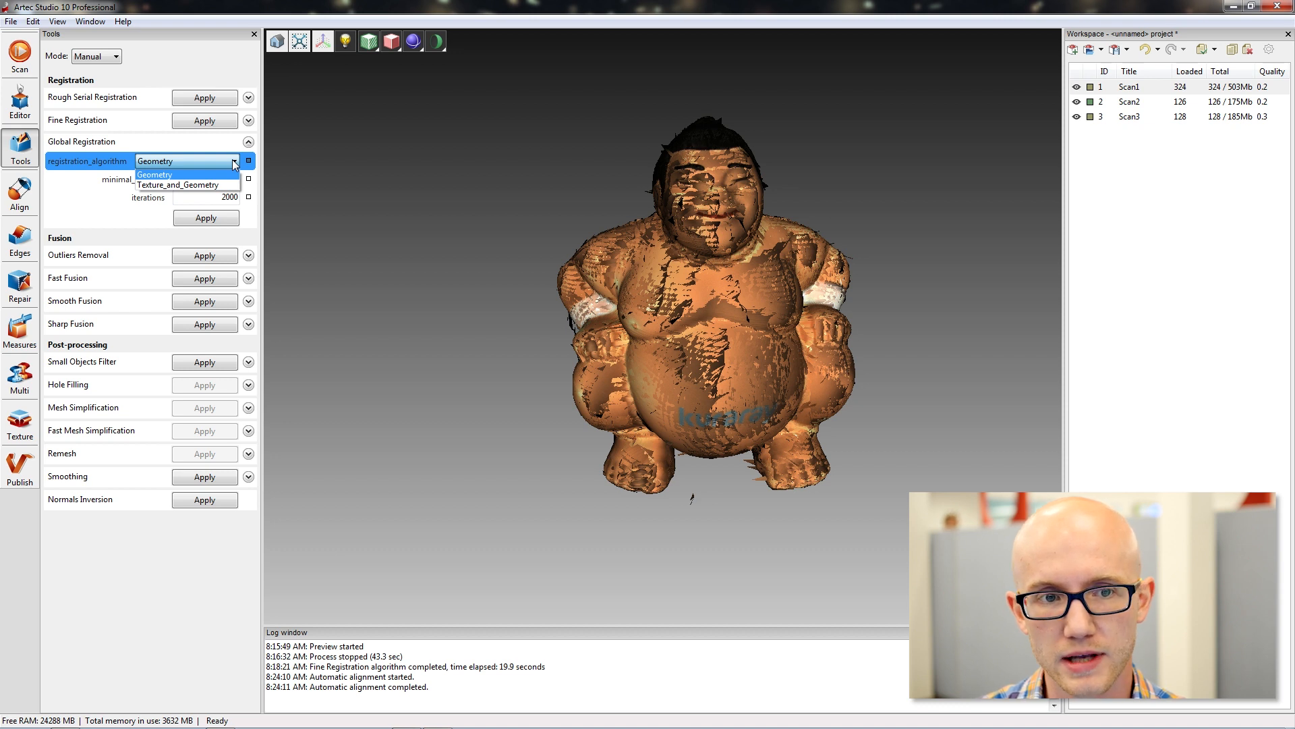
left_click(235, 164)
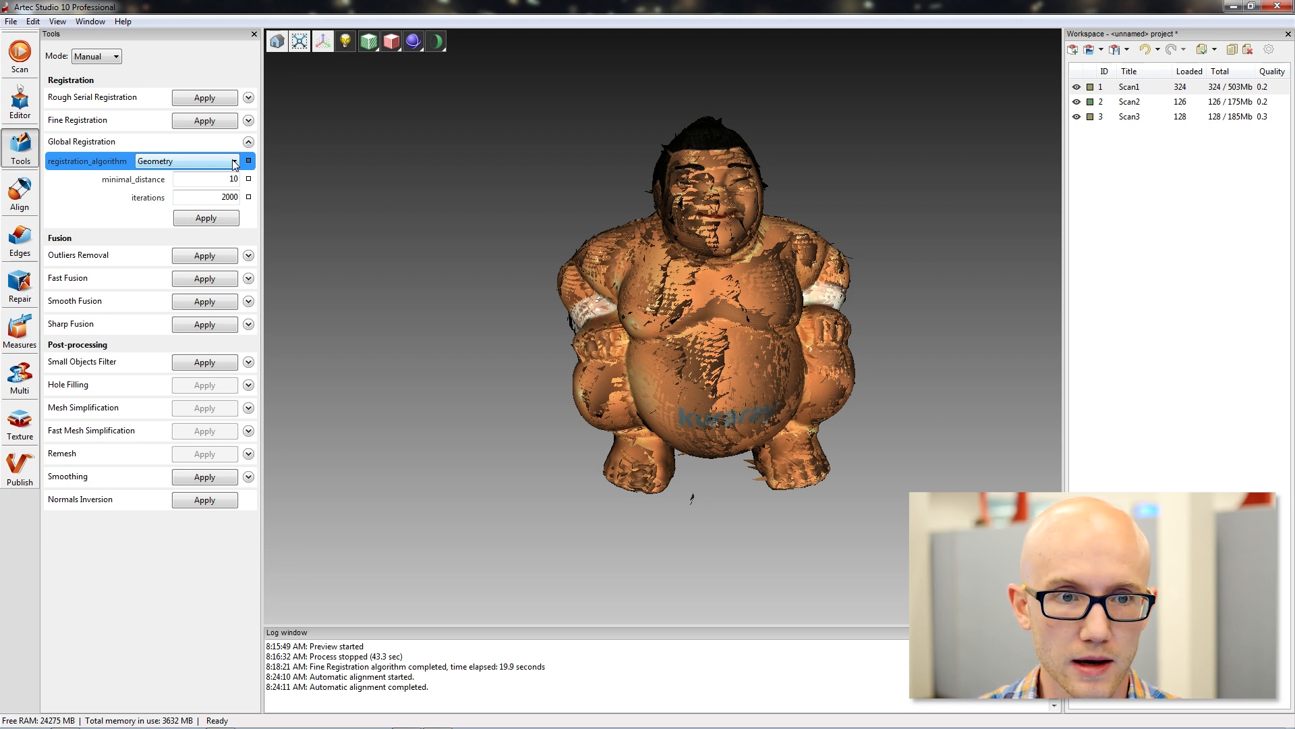
left_click(234, 164)
left_click(232, 163)
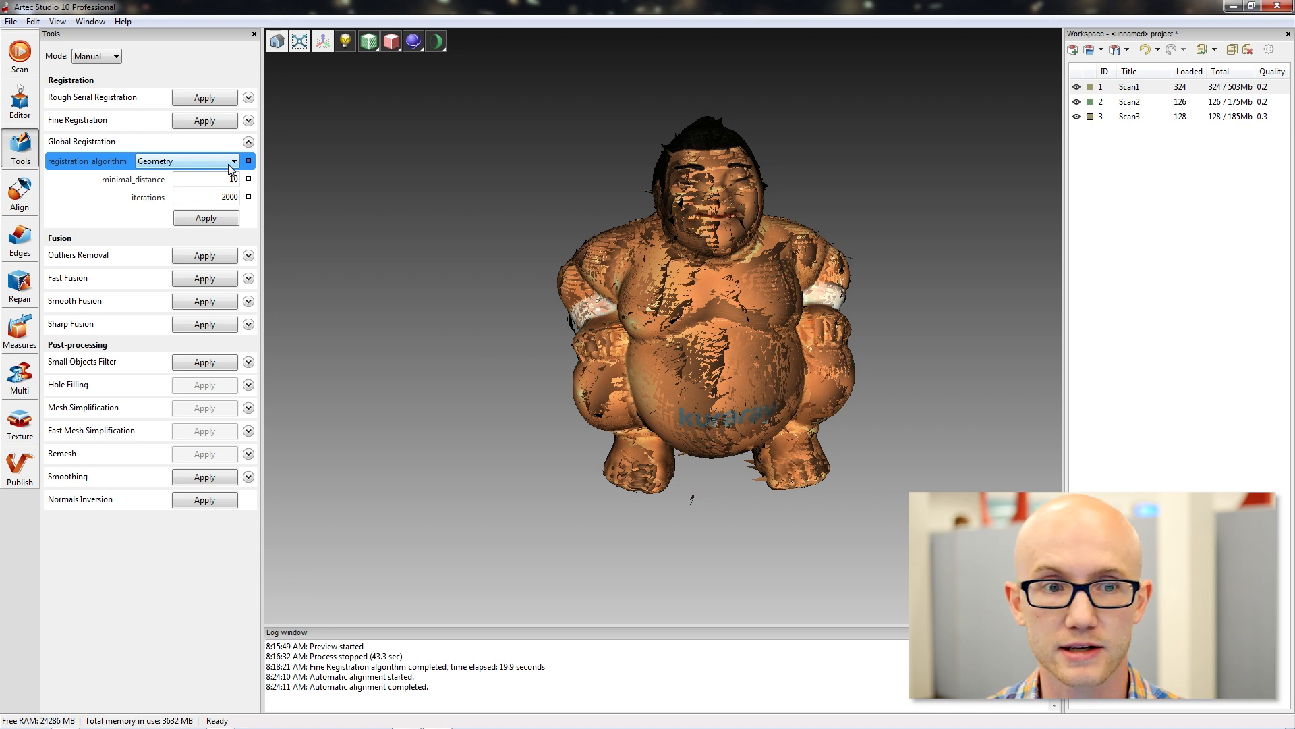
left_click(230, 166)
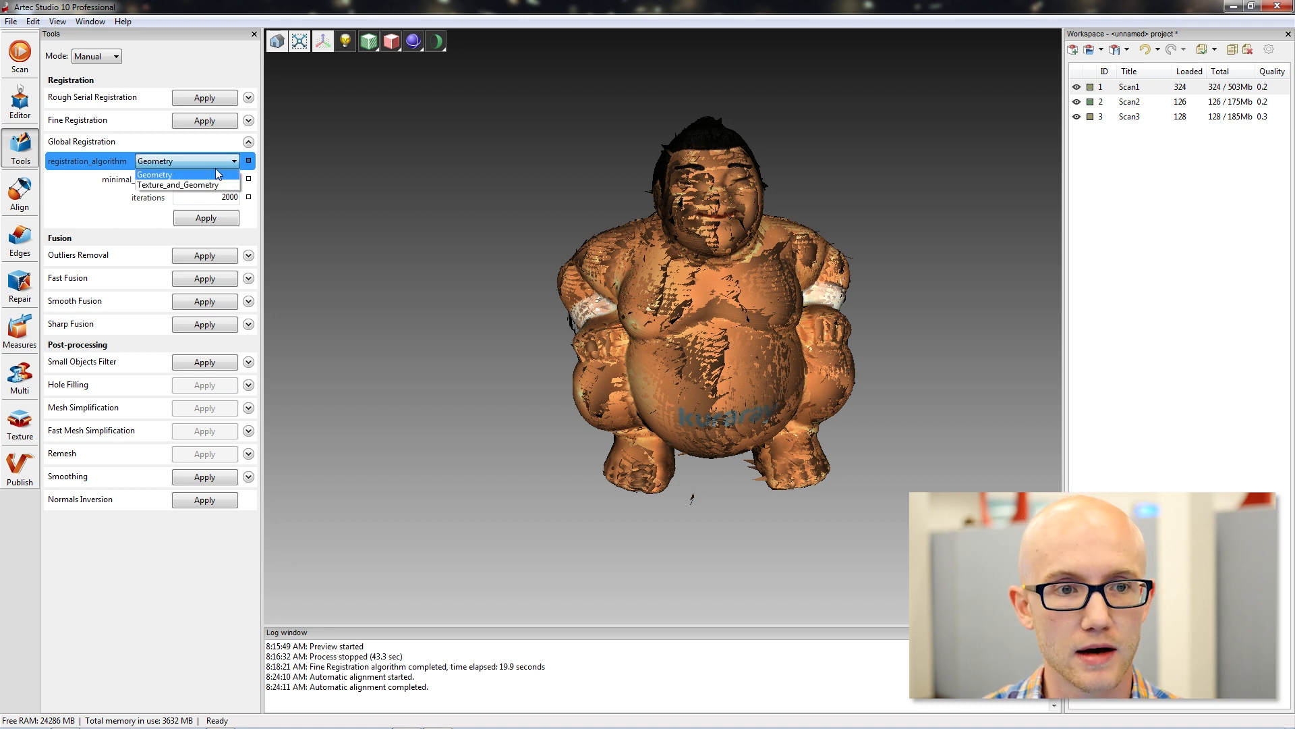
left_click(177, 175)
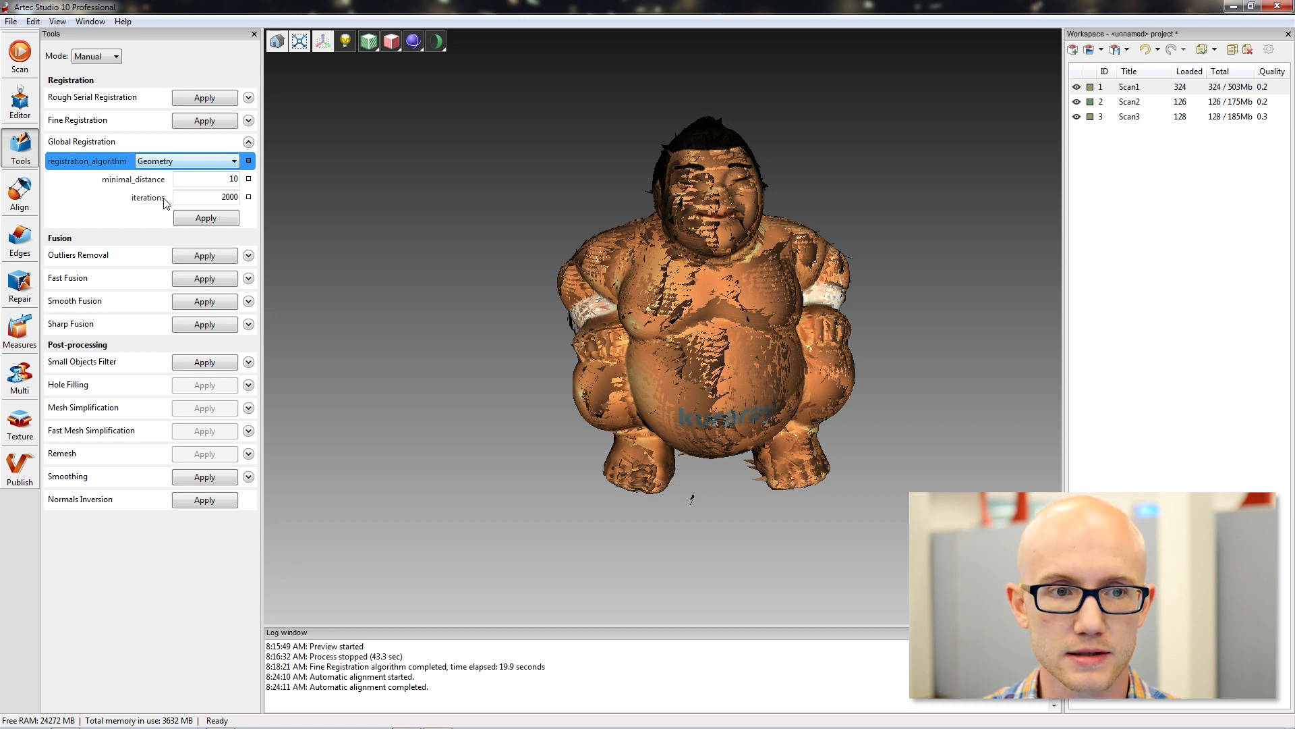
Review the minimal_distance and iterations settings of Global Registration.
left_click(220, 180)
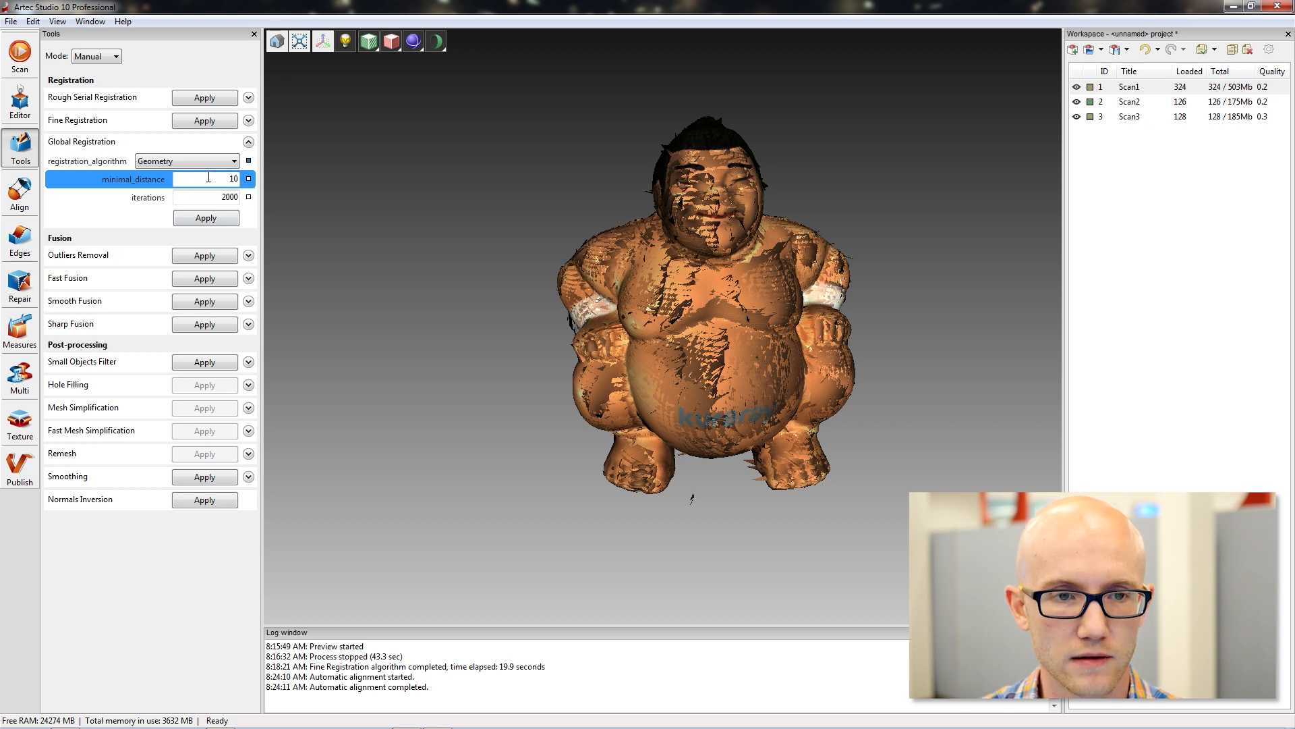
double_click(236, 179)
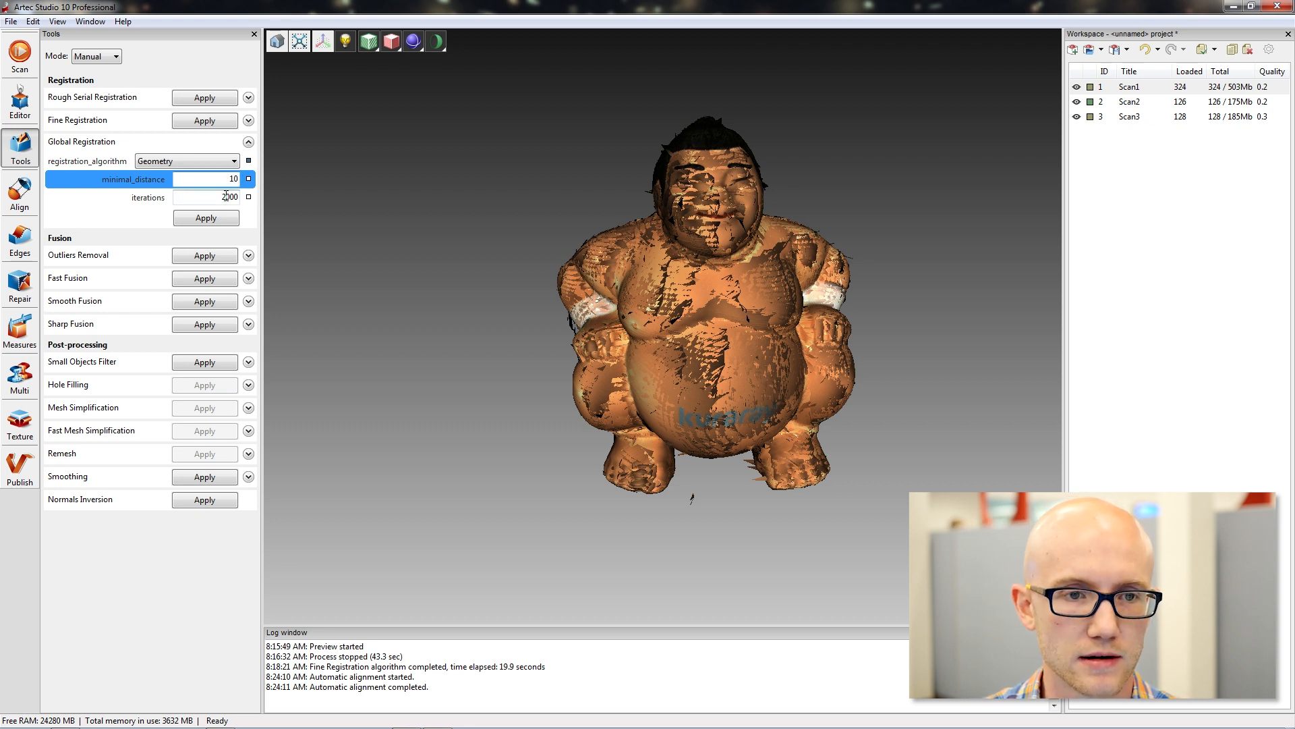
left_click(214, 197)
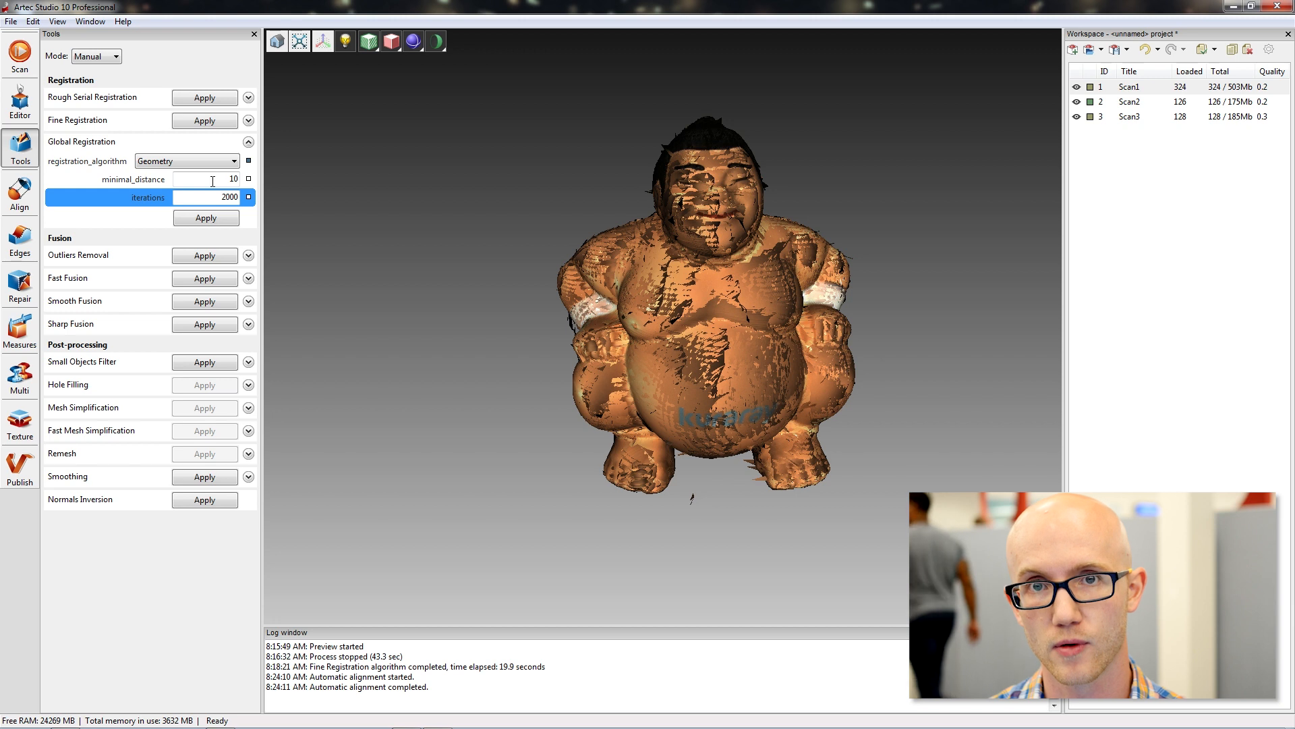
left_click(202, 218)
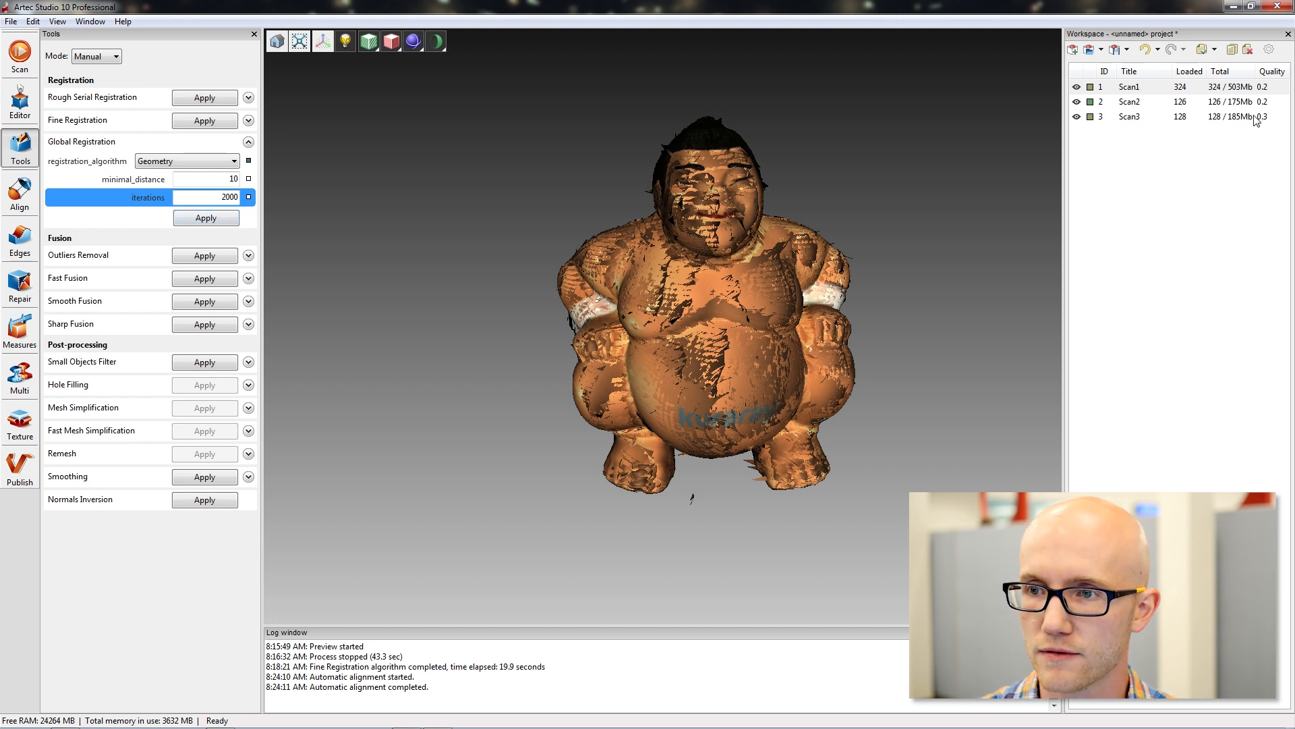
Compare the registration quality values of Scan1, Scan2 and Scan3 in the workspace.
left_click(1279, 120)
left_click(1271, 88)
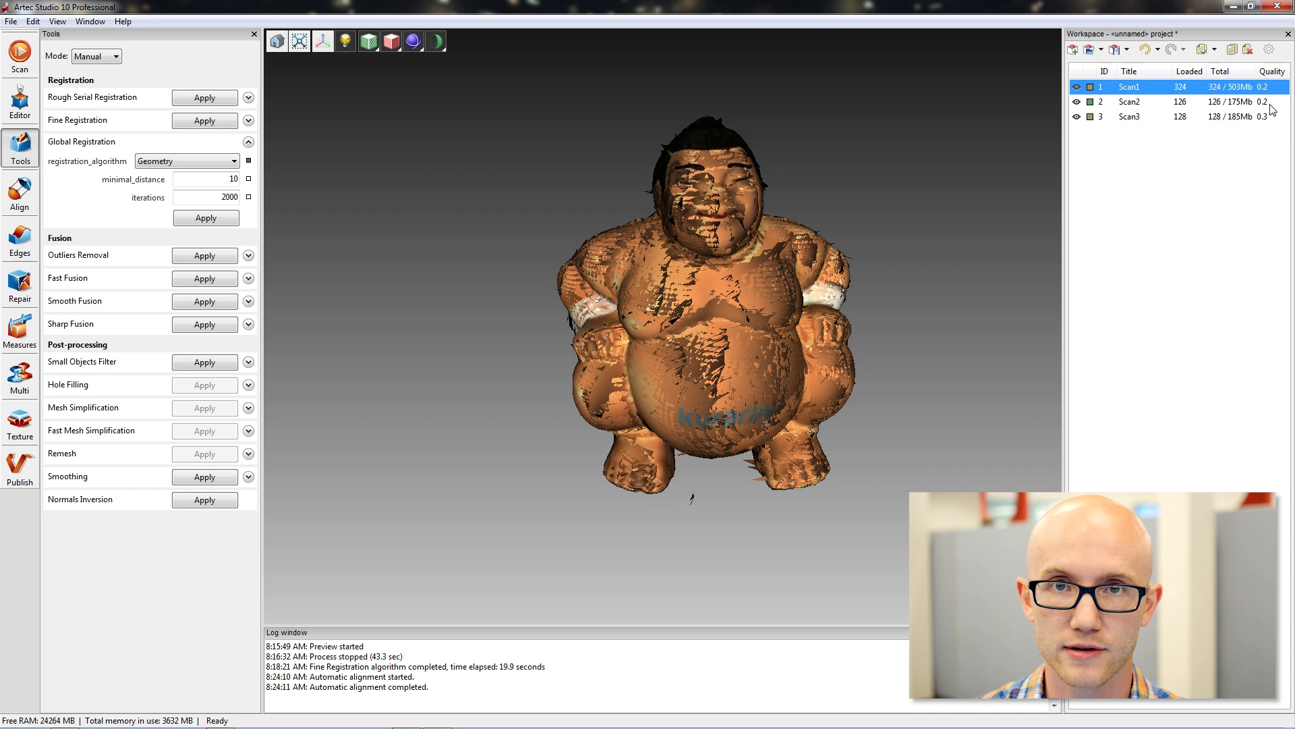
left_click(1268, 104)
left_click(1268, 87)
left_click(1268, 102)
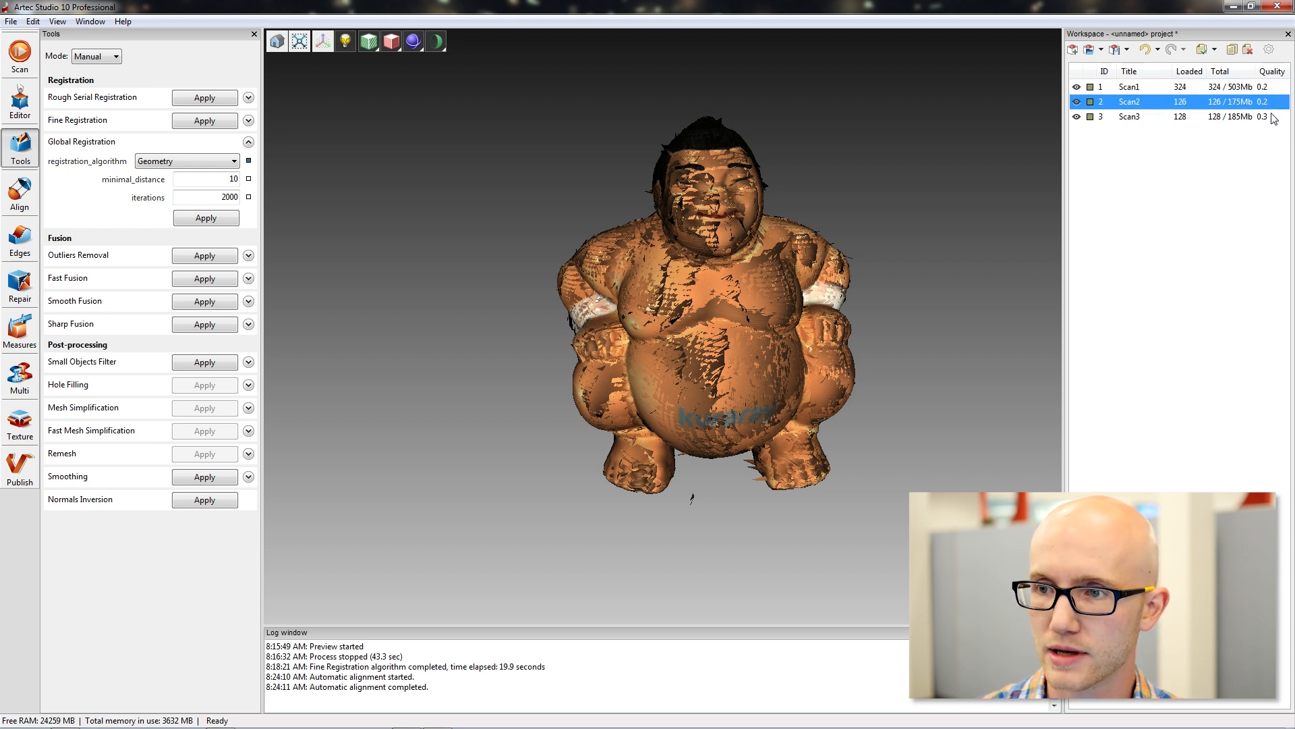
left_click(1273, 117)
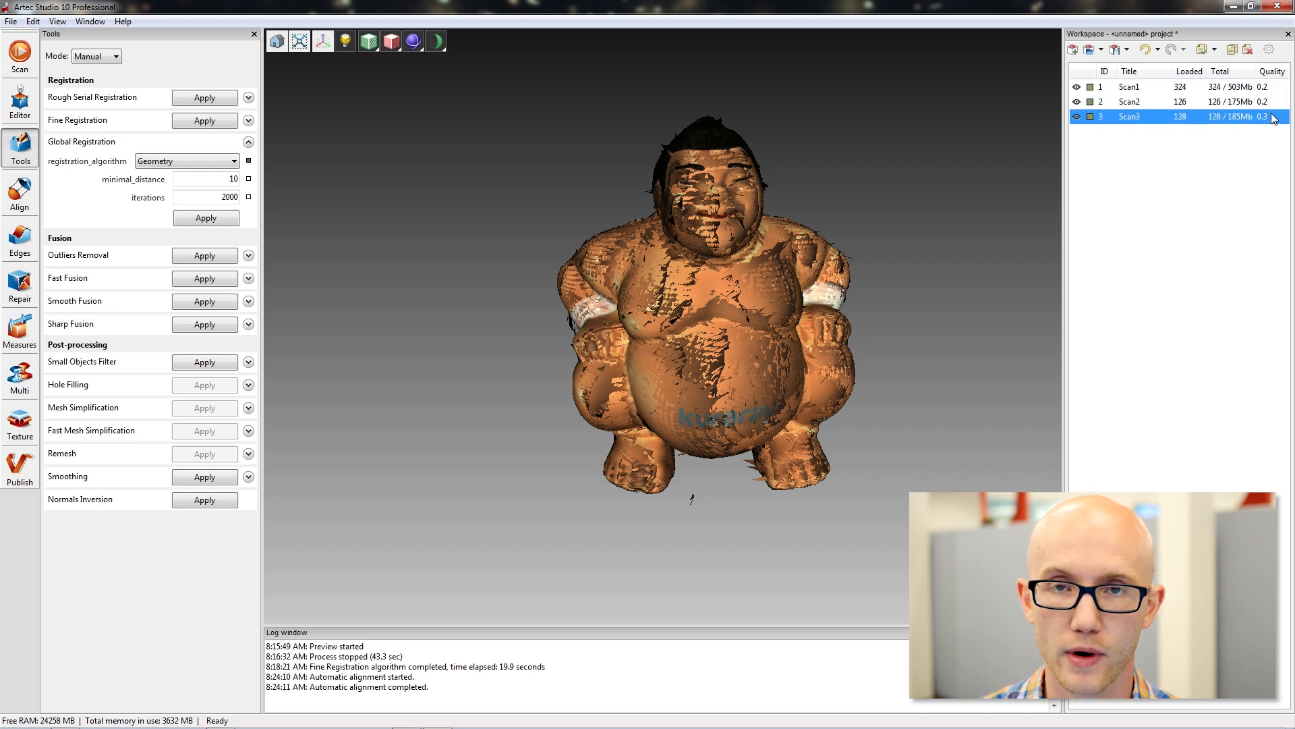
left_click(1200, 88)
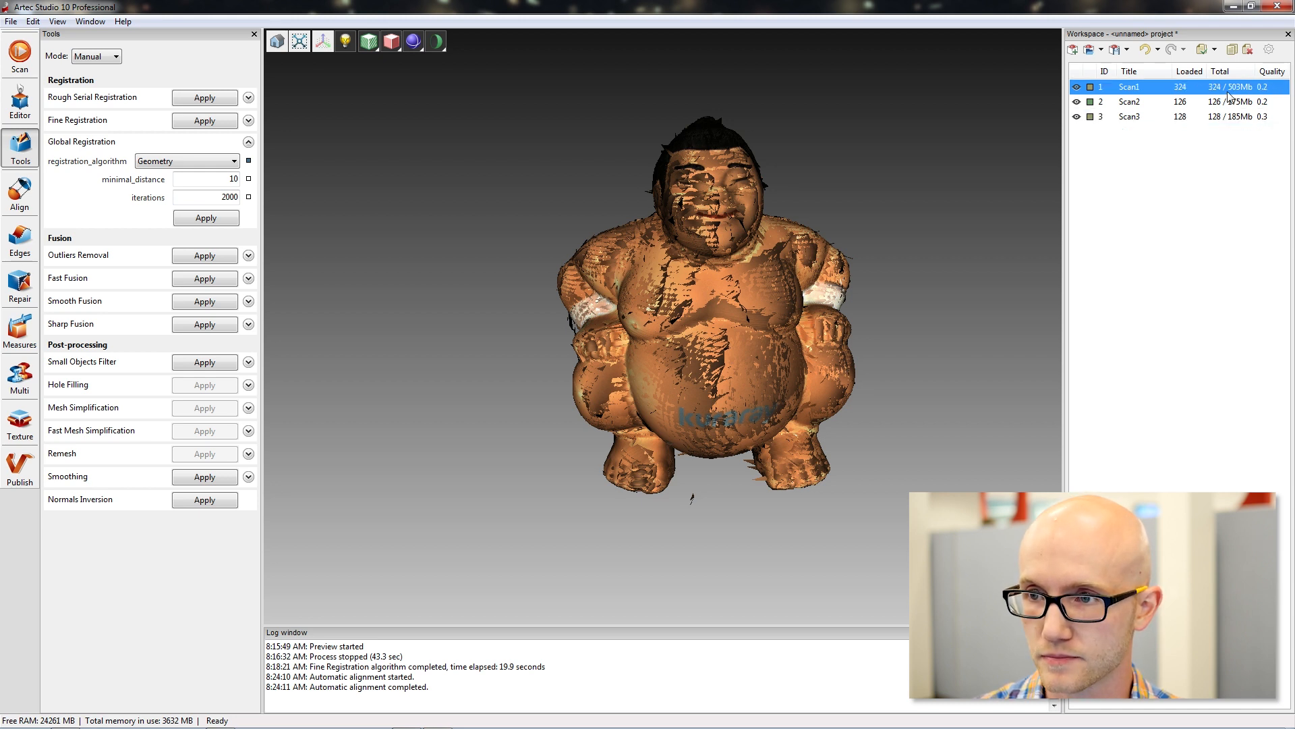
Hide Scan2 and Scan3 and inspect Frame 0 in the surface list of Scan1.
left_click(1077, 116)
left_click(1077, 102)
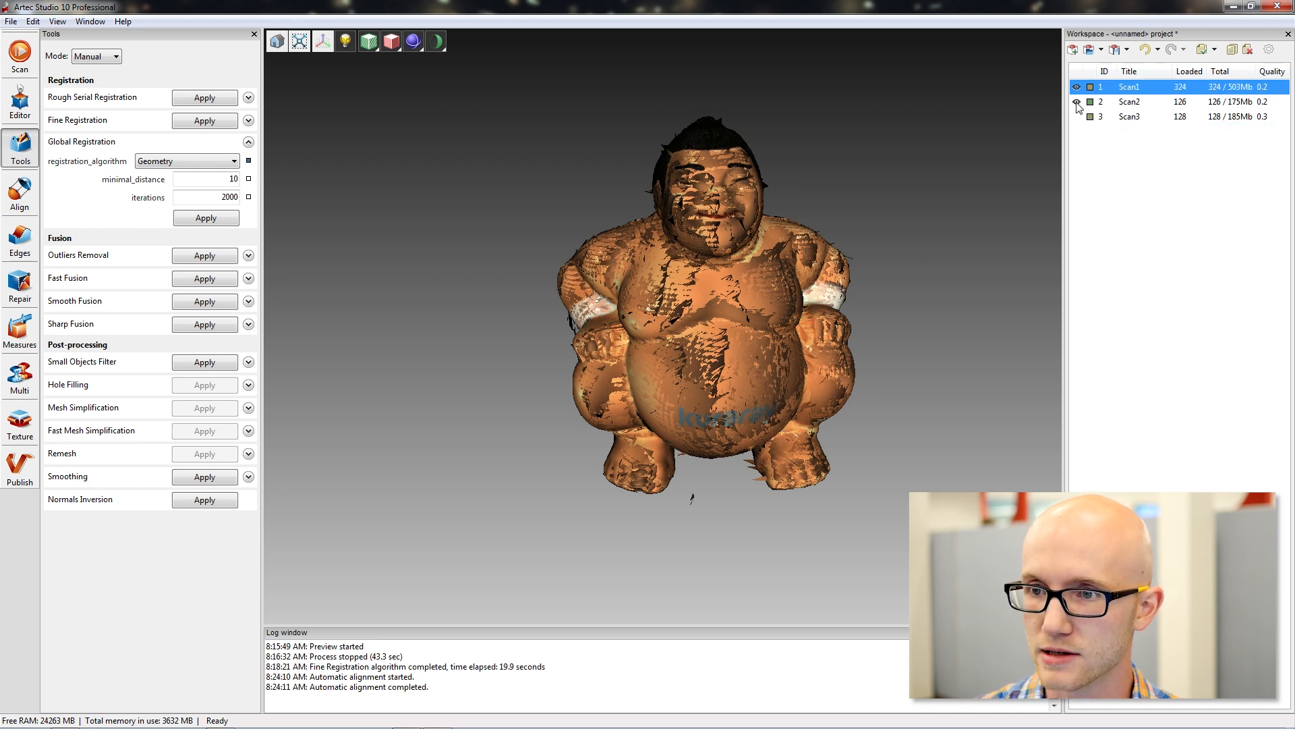
double_click(1239, 90)
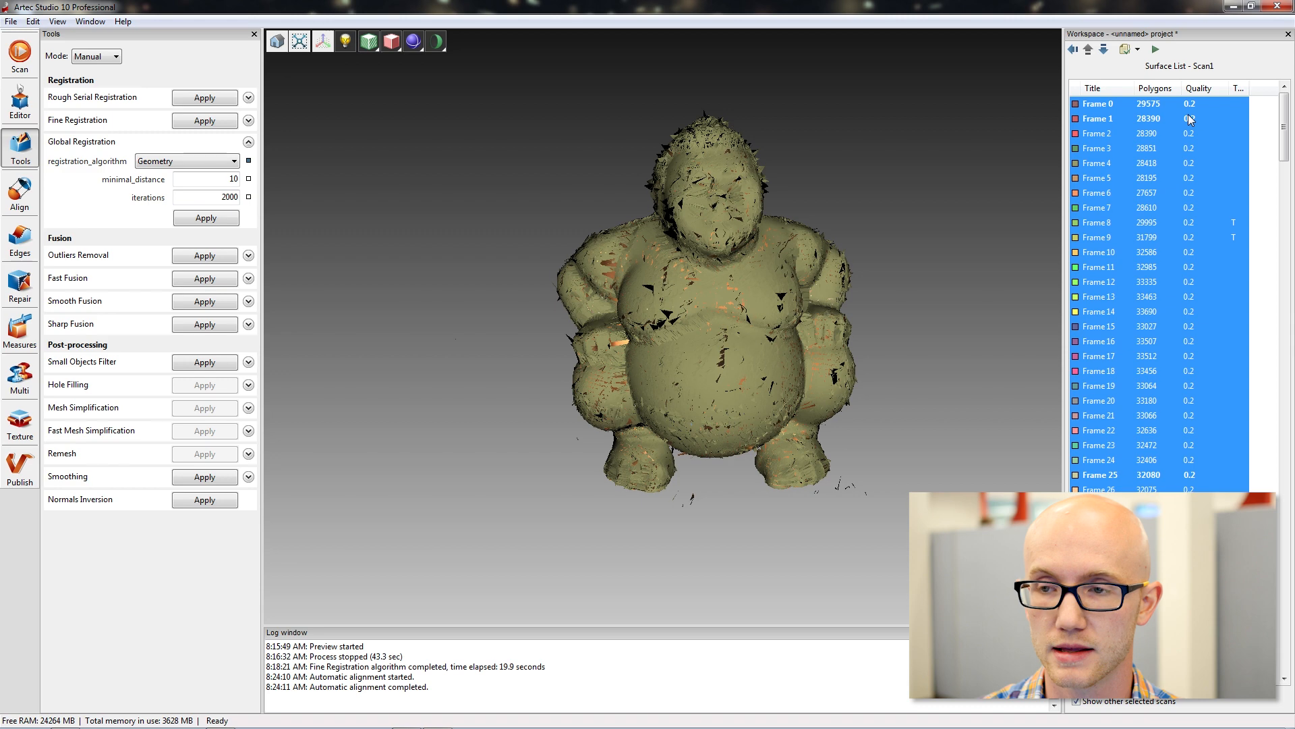
left_click(1073, 49)
double_click(1142, 87)
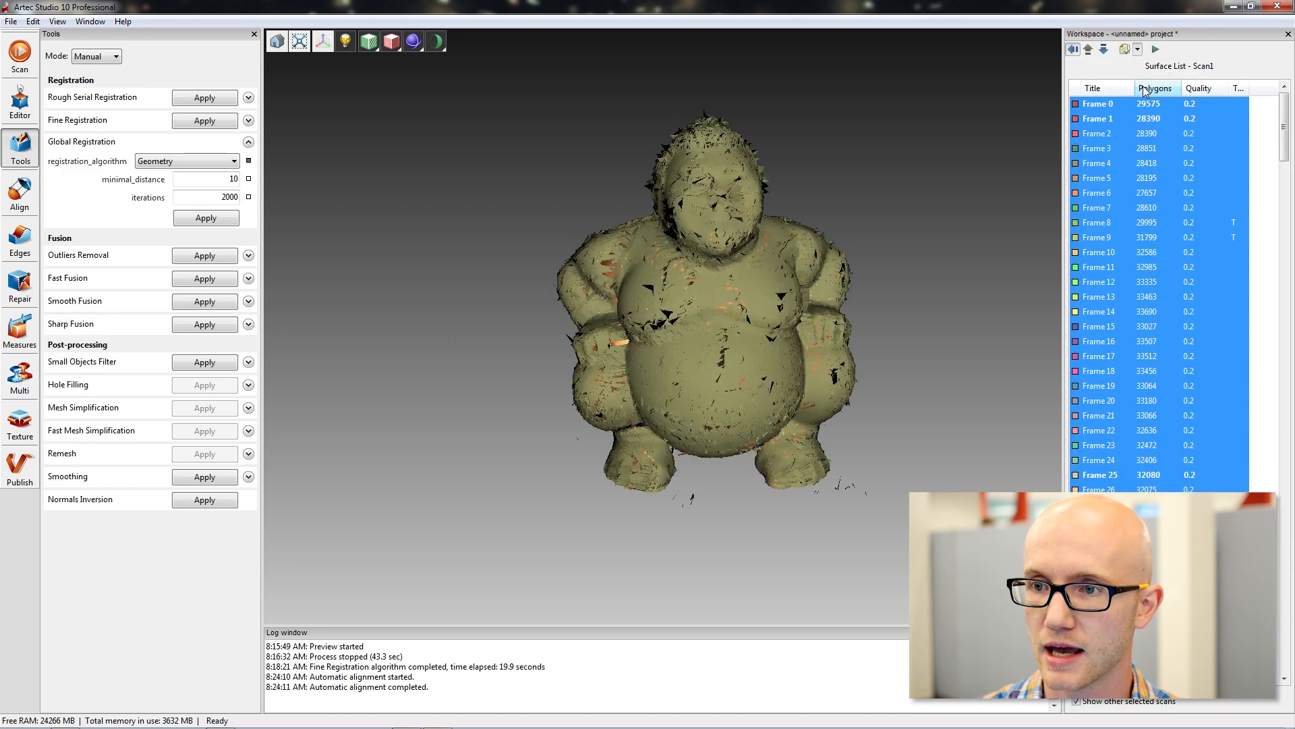
left_click(1150, 104)
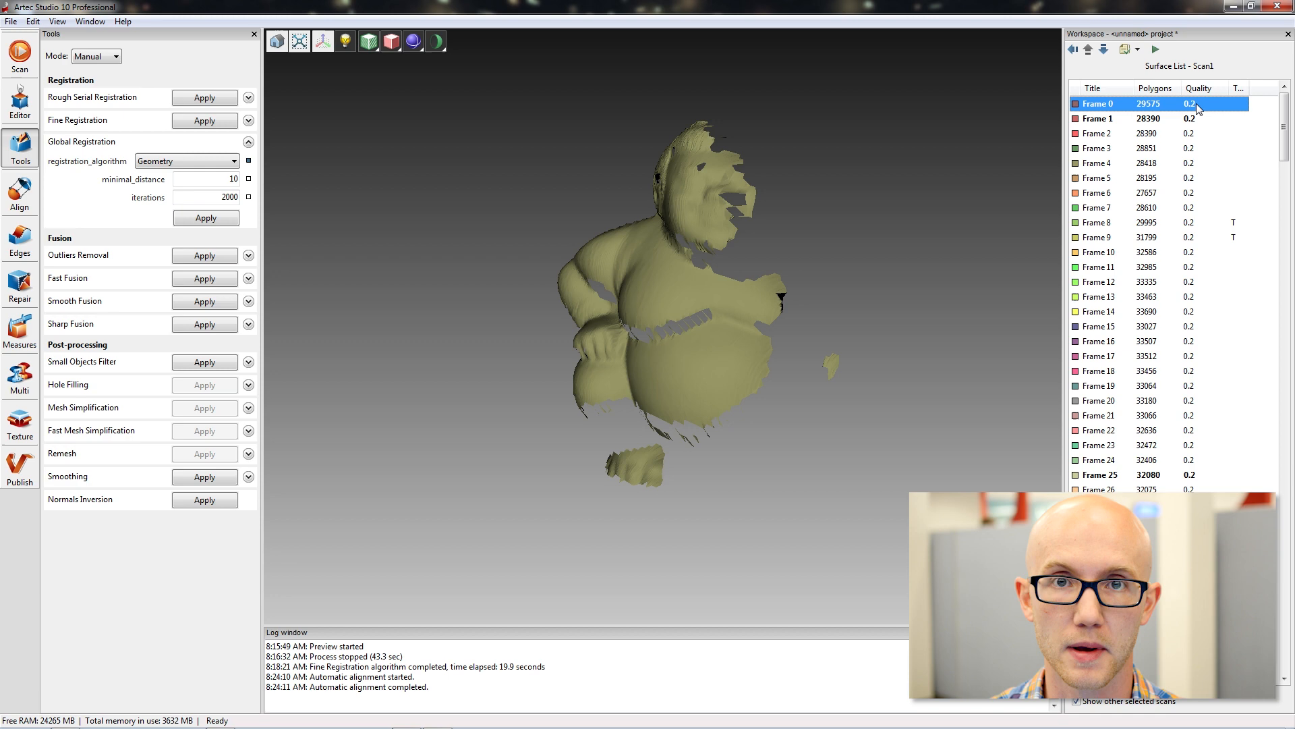
Return to the scan list and make Scan2 and Scan3 visible again.
left_click(1074, 49)
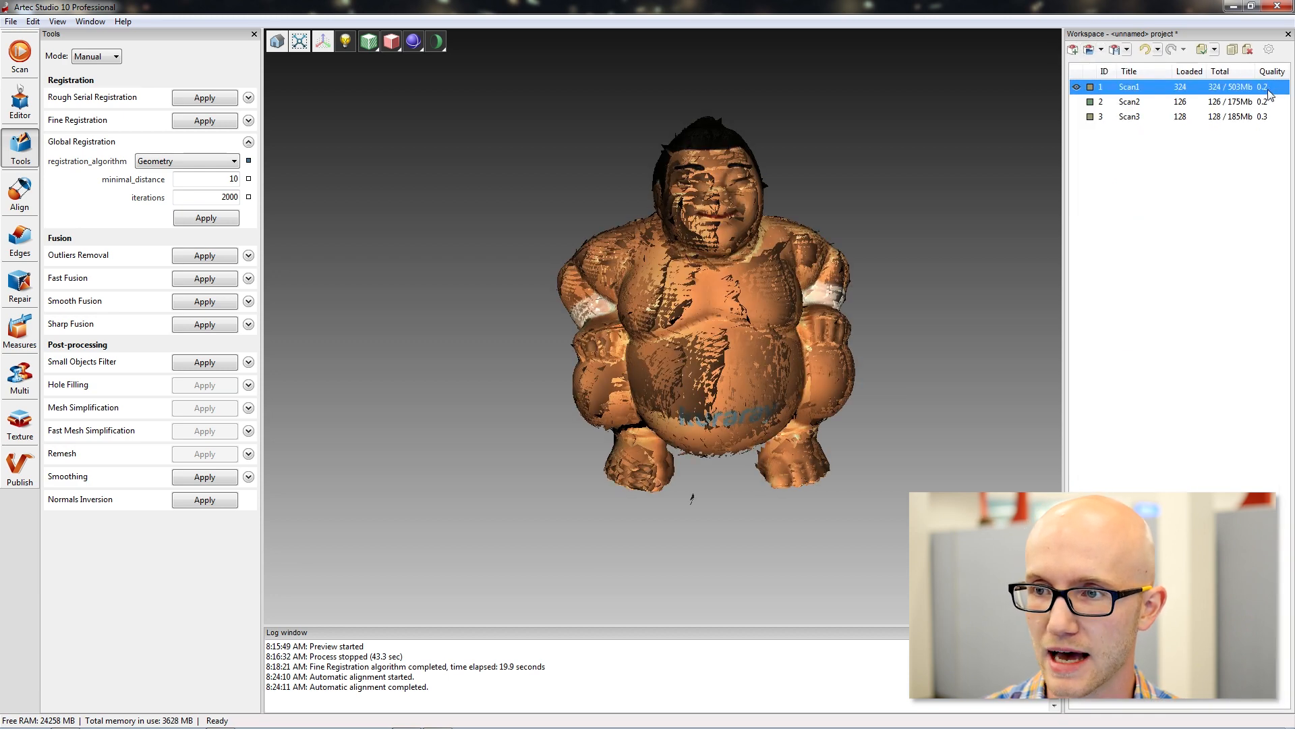
left_click(1077, 101)
left_click(1077, 116)
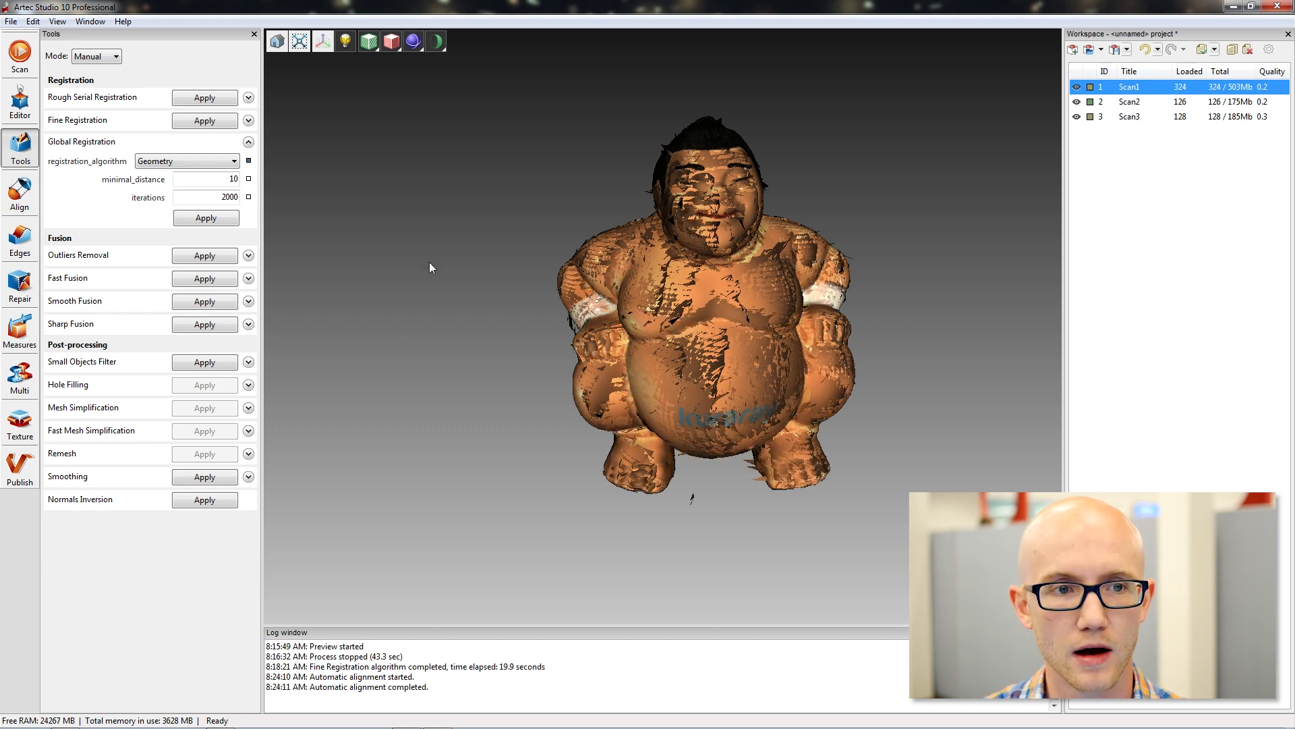
Run Global Registration on all three scans with the Geometry algorithm, minimal_distance 10 and 2000 iterations.
left_click(1268, 104)
left_click(1264, 115)
left_click(1263, 88)
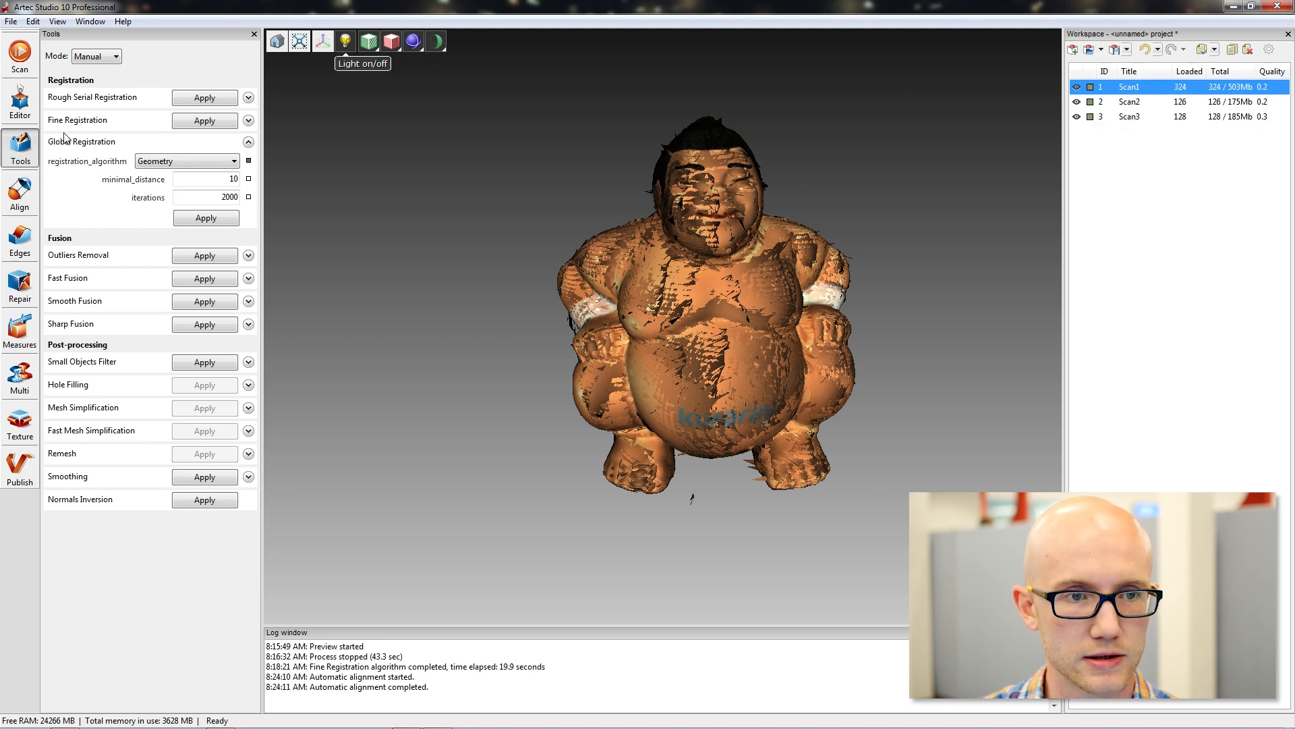
left_click(195, 218)
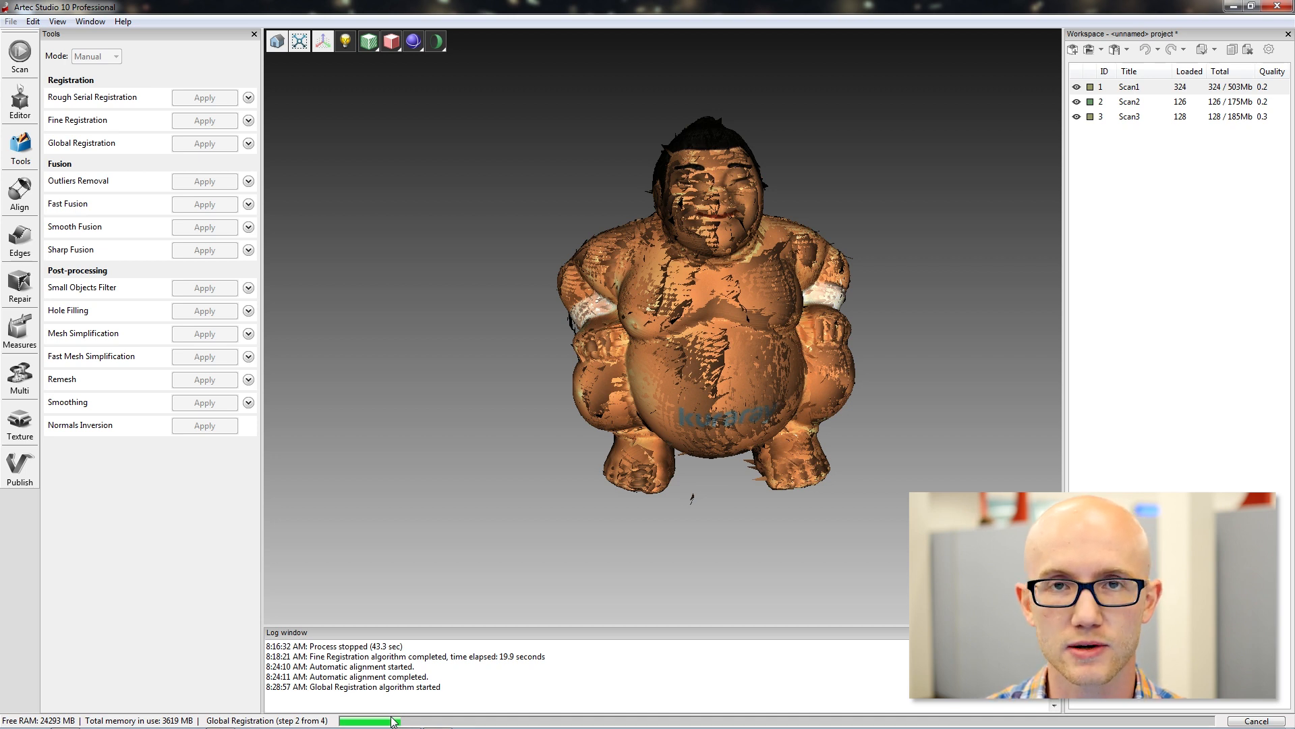
left_click(394, 720)
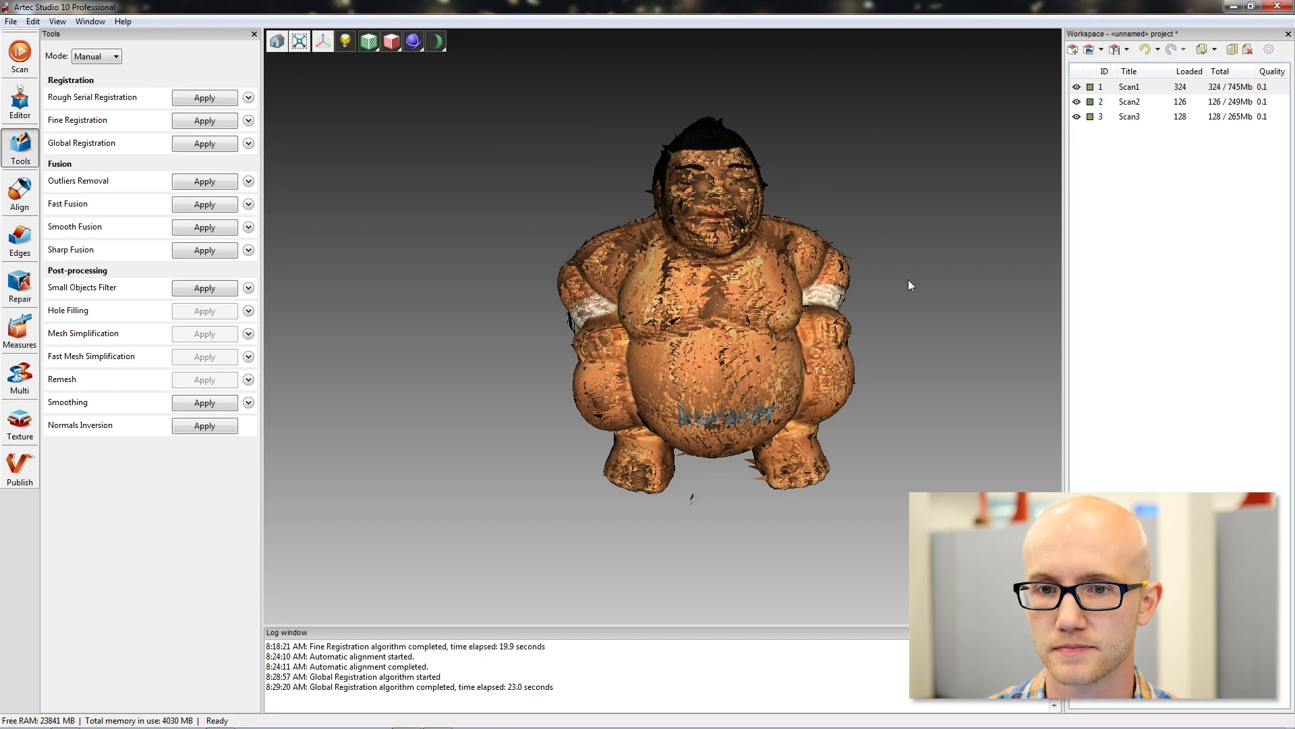
Examine the globally registered figurine and check the quality value of each of the three scans.
left_click_drag(913, 306, 817, 301)
right_click_drag(901, 301, 773, 313)
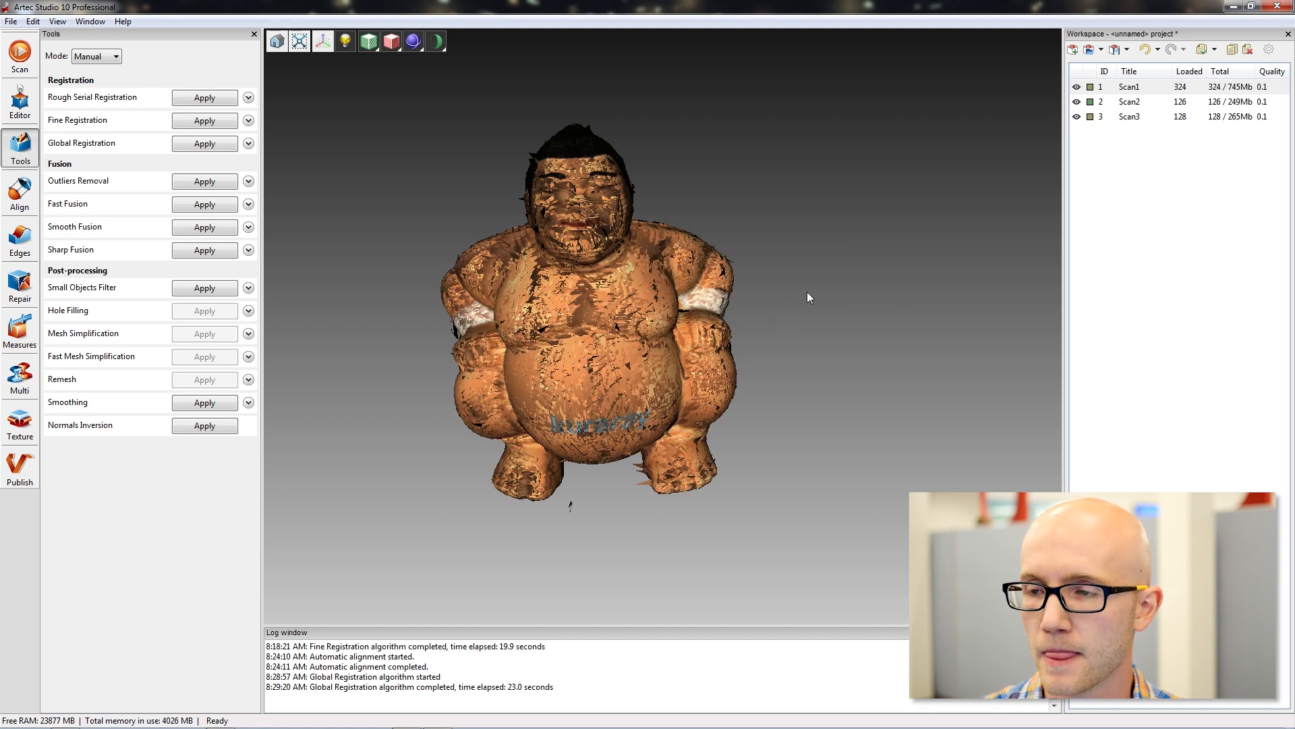
left_click(1267, 87)
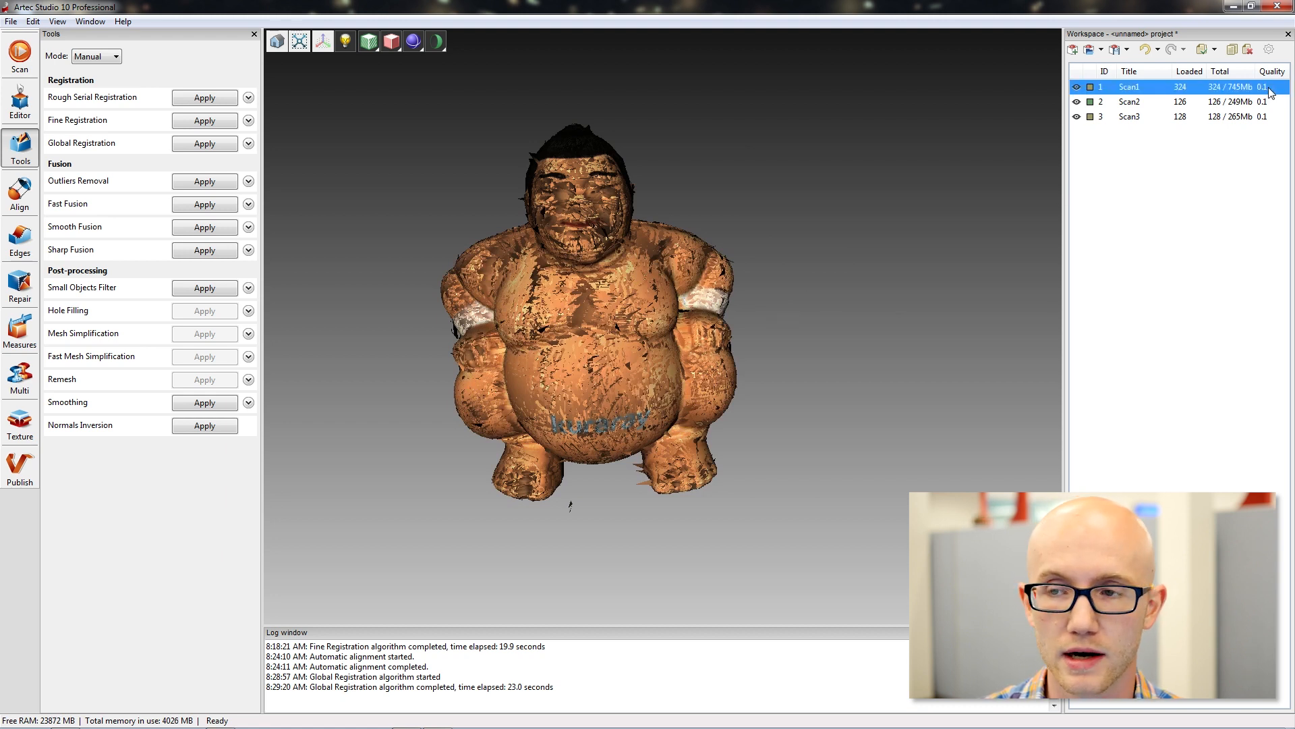
left_click(1272, 104)
left_click(1270, 87)
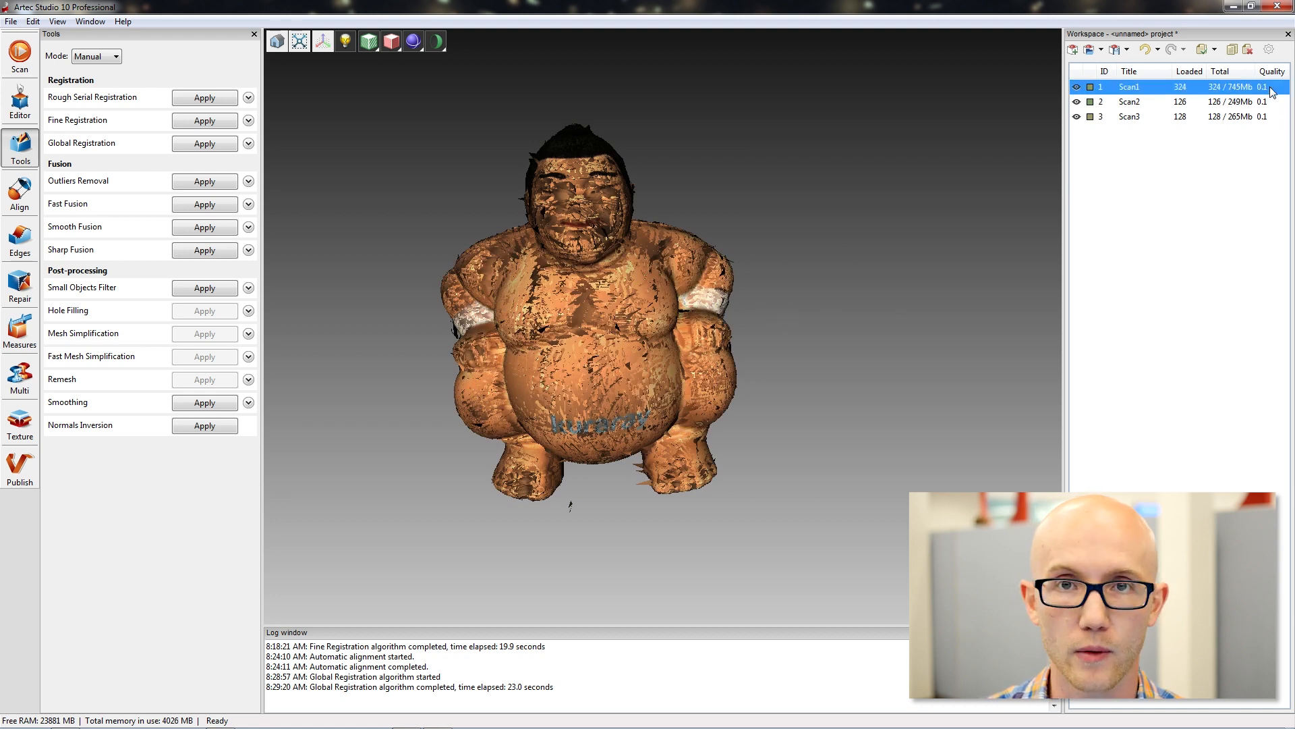
left_click(1271, 102)
left_click(1273, 118)
left_click(1268, 89)
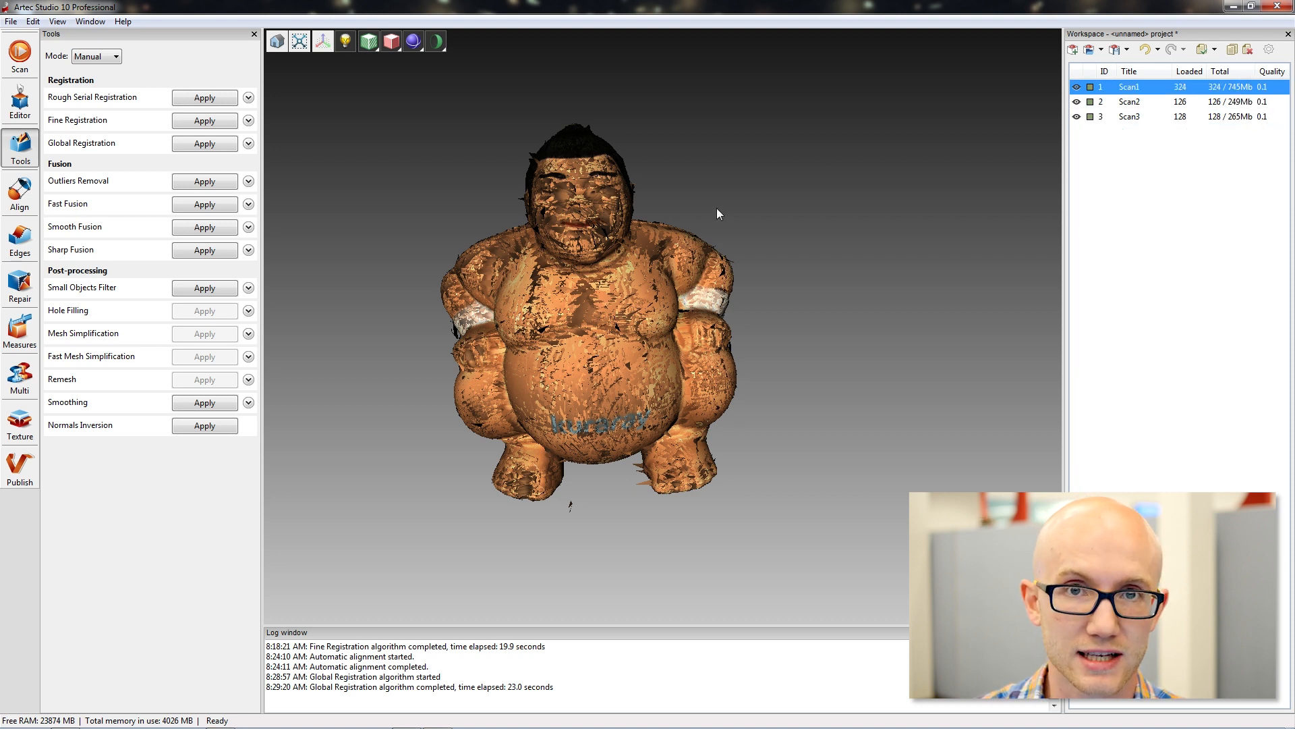
left_click(1269, 103)
left_click(1267, 91)
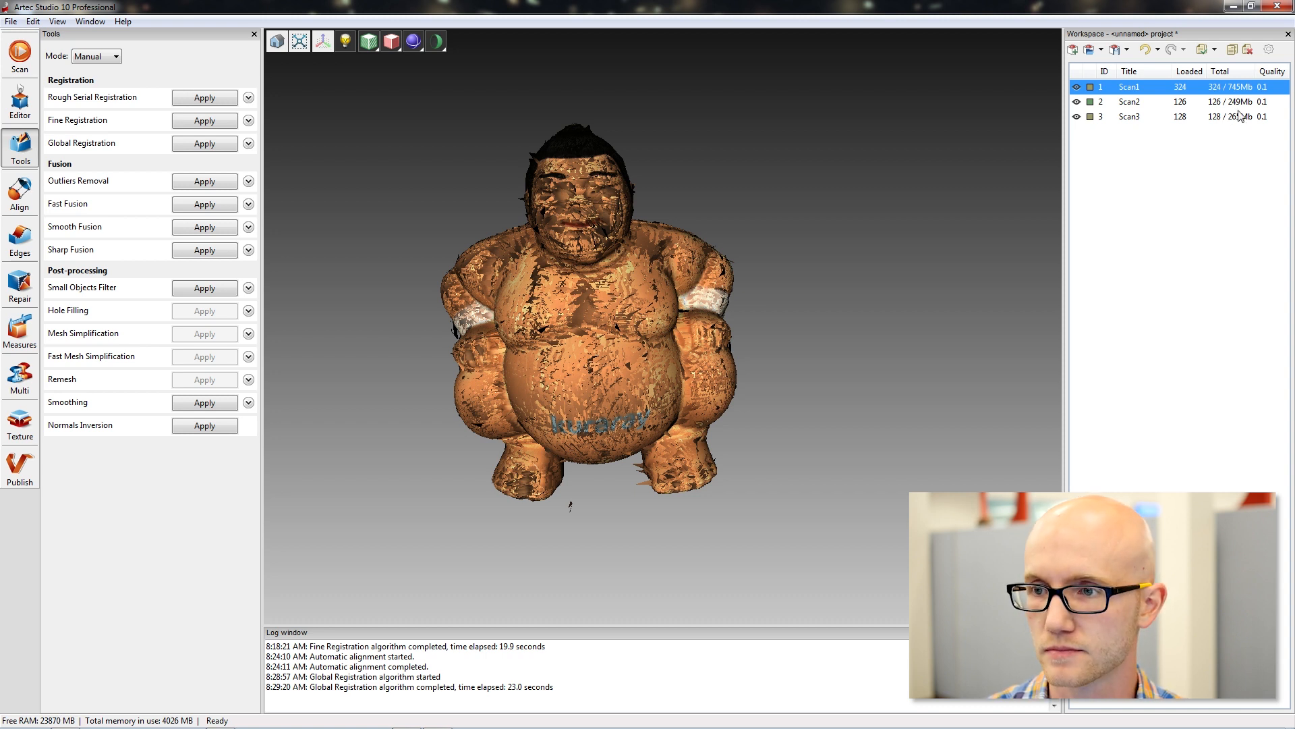
mouse_move(1133, 107)
left_mouse_down()
mouse_move(1130, 87)
mouse_move(1144, 119)
mouse_move(1135, 87)
left_mouse_up()
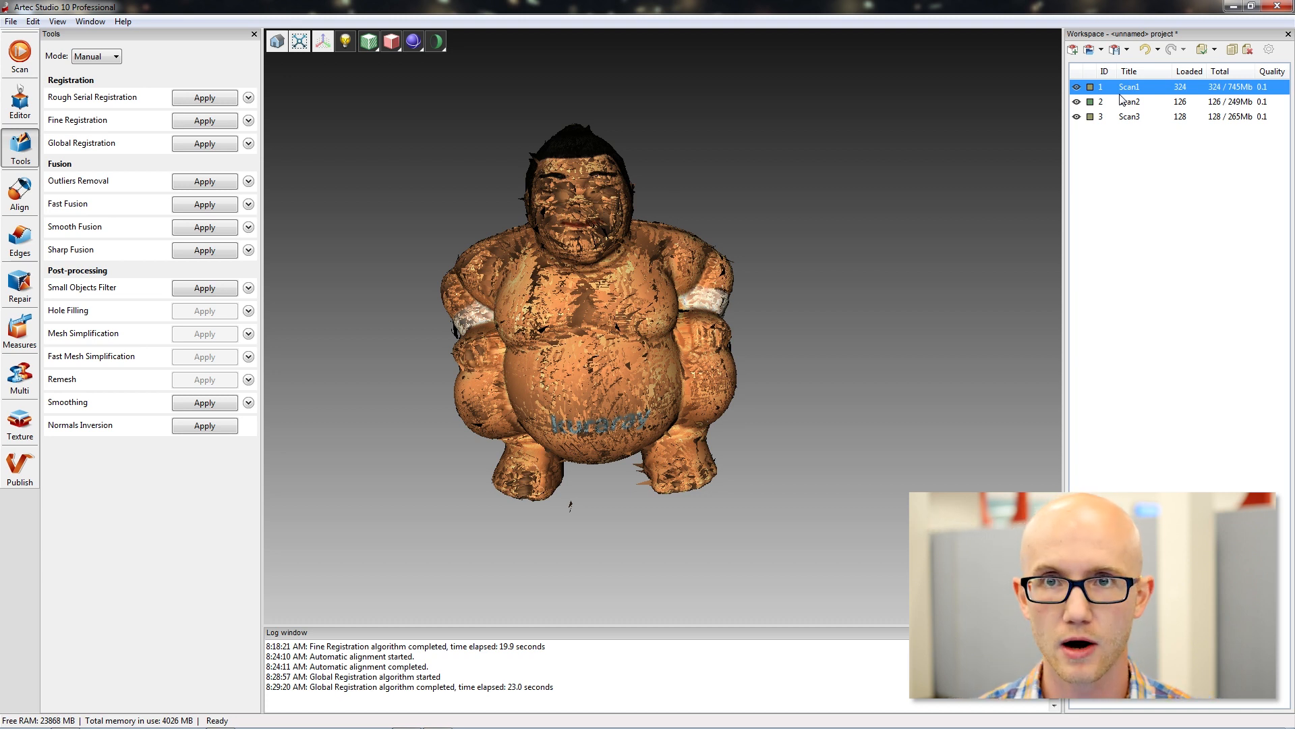
Set the render mode to Points and inspect the stray points around the figurine's head and shoulders.
scroll(462, 158, "up", 3)
scroll(465, 154, "down", 3)
left_click(392, 46)
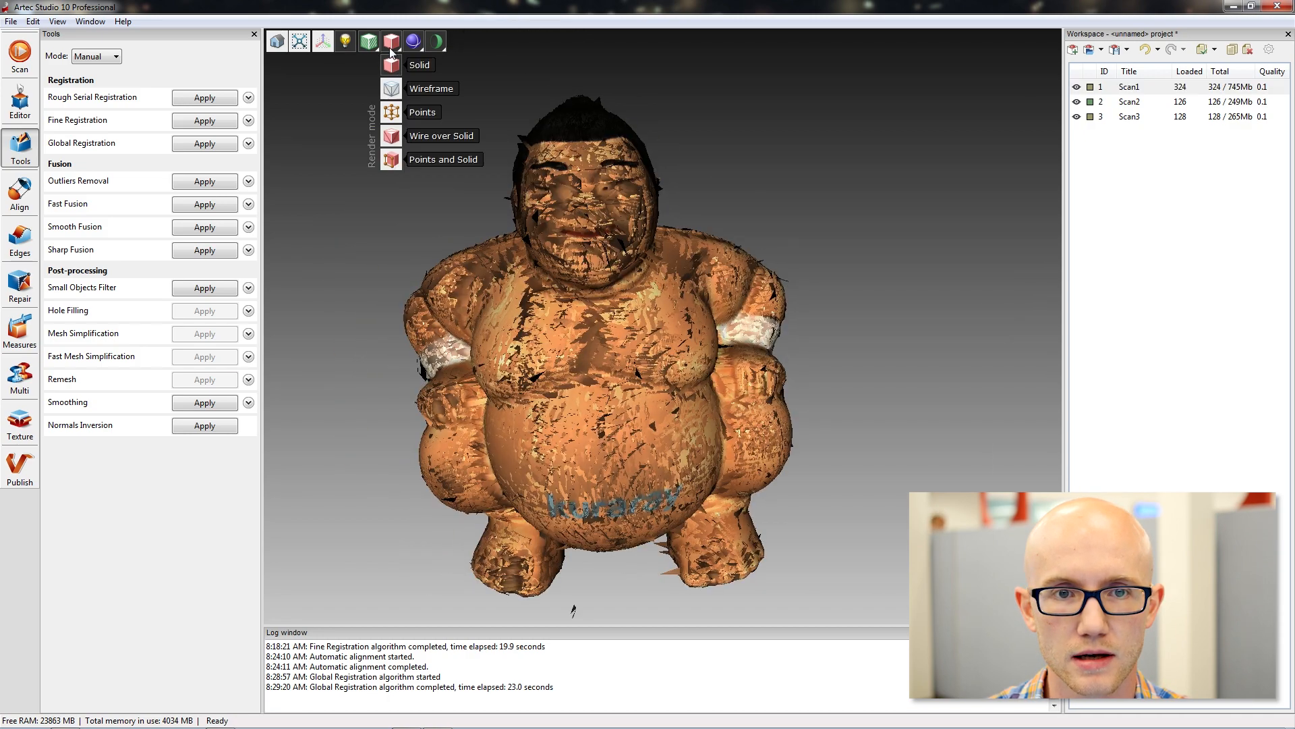
left_click(411, 112)
scroll(369, 125, "up", 3)
middle_click_drag(655, 113, 711, 237)
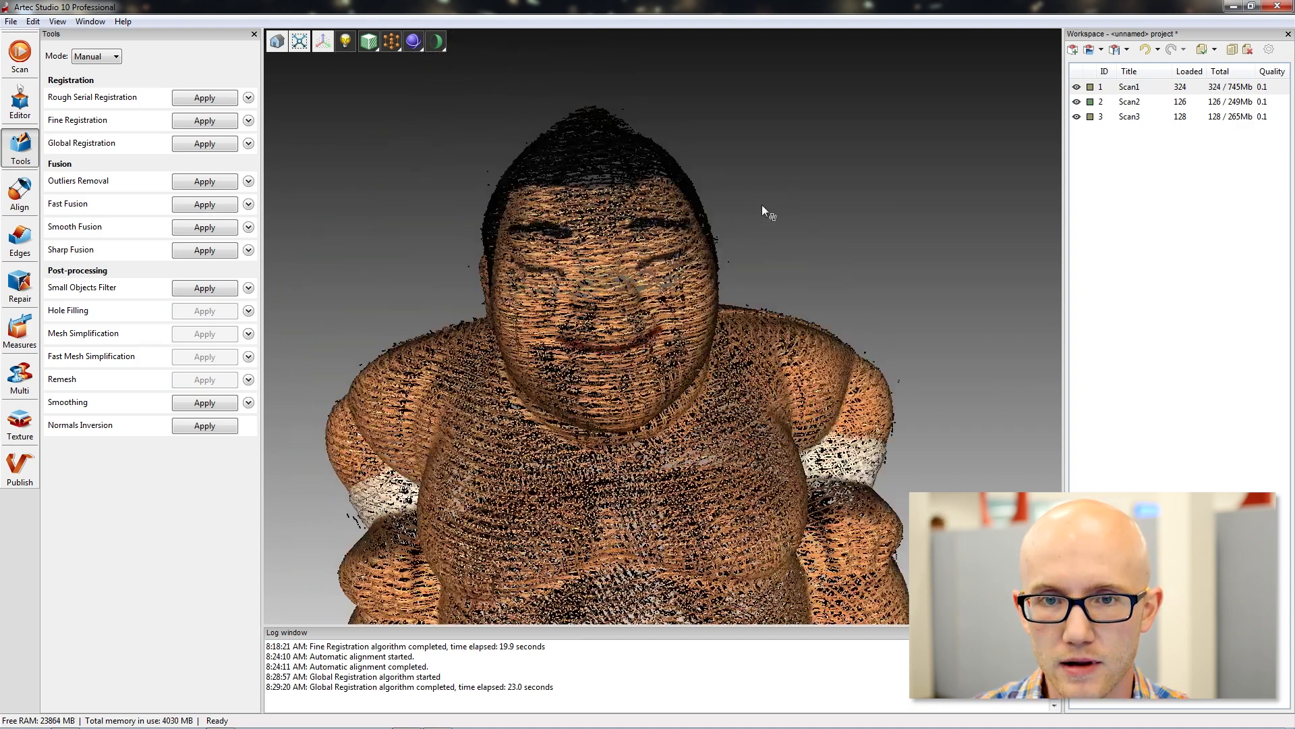
left_click_drag(764, 209, 743, 212)
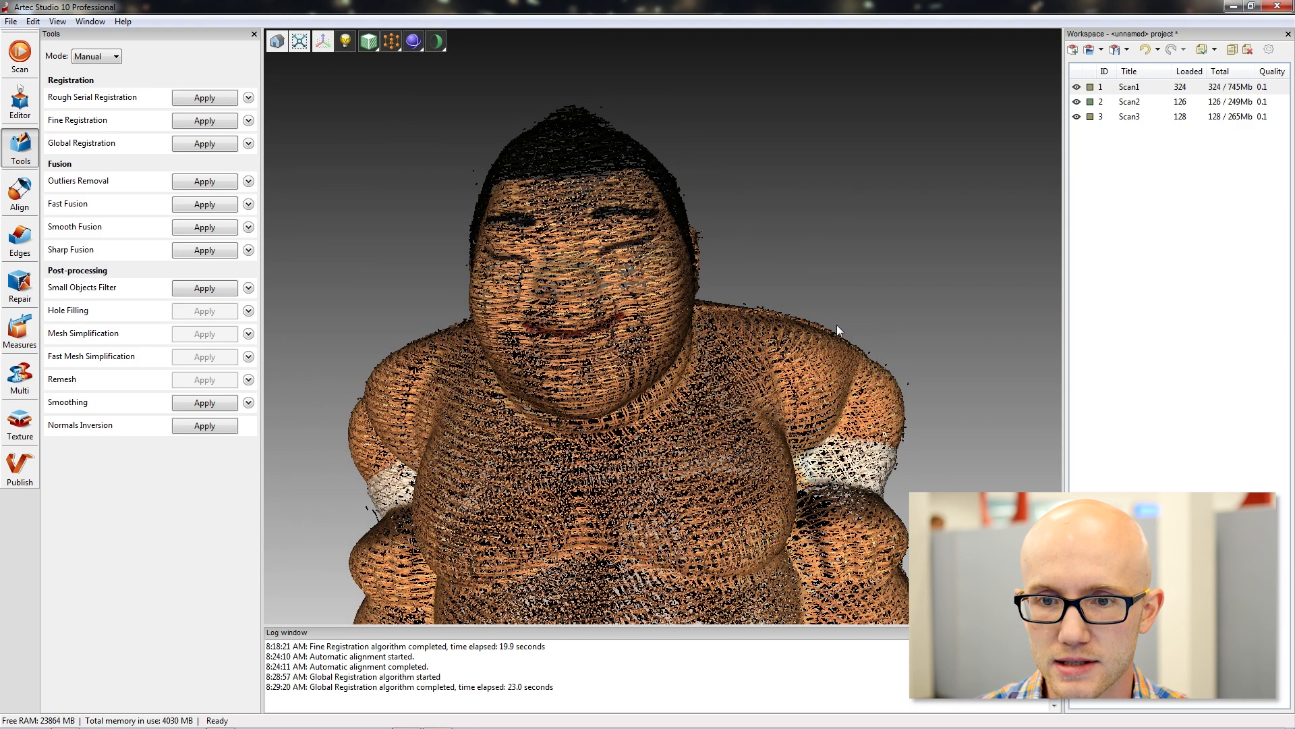
mouse_move(710, 253)
left_mouse_down()
mouse_move(772, 160)
mouse_move(766, 171)
left_mouse_up()
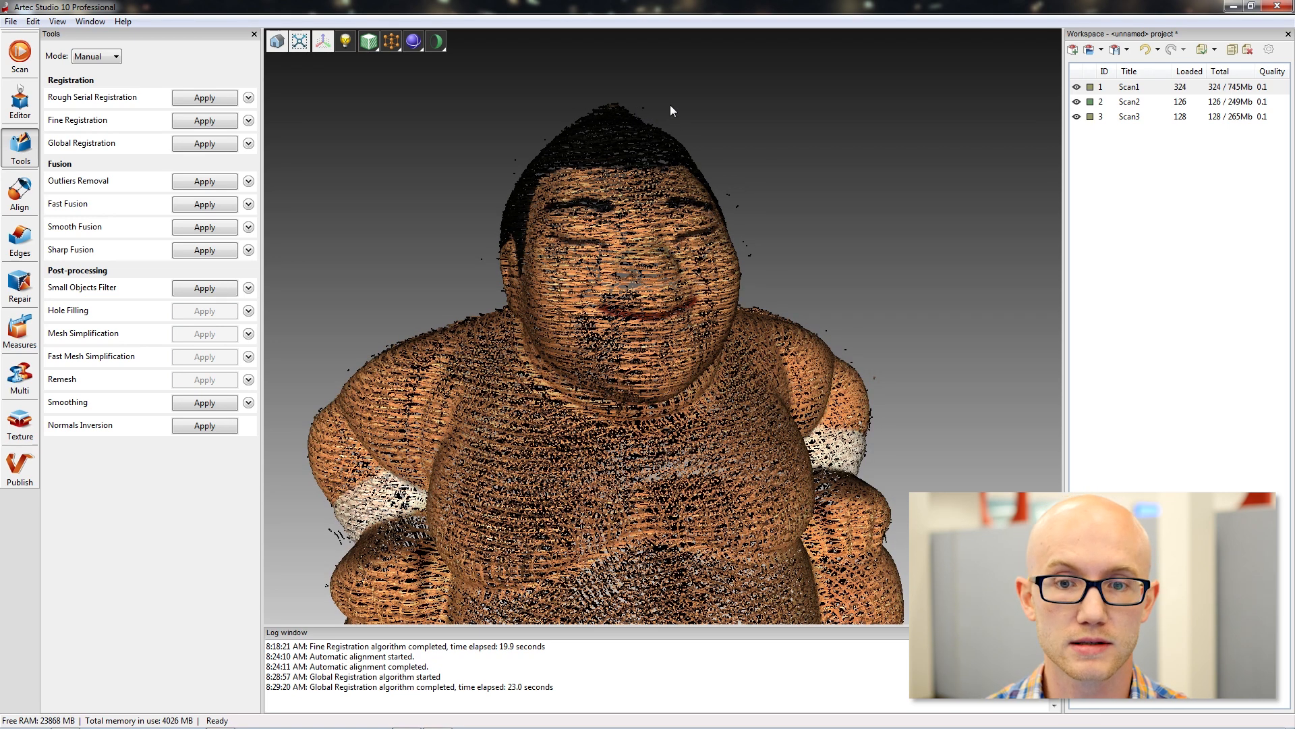
mouse_move(689, 169)
left_mouse_down()
mouse_move(791, 167)
mouse_move(768, 151)
left_mouse_up()
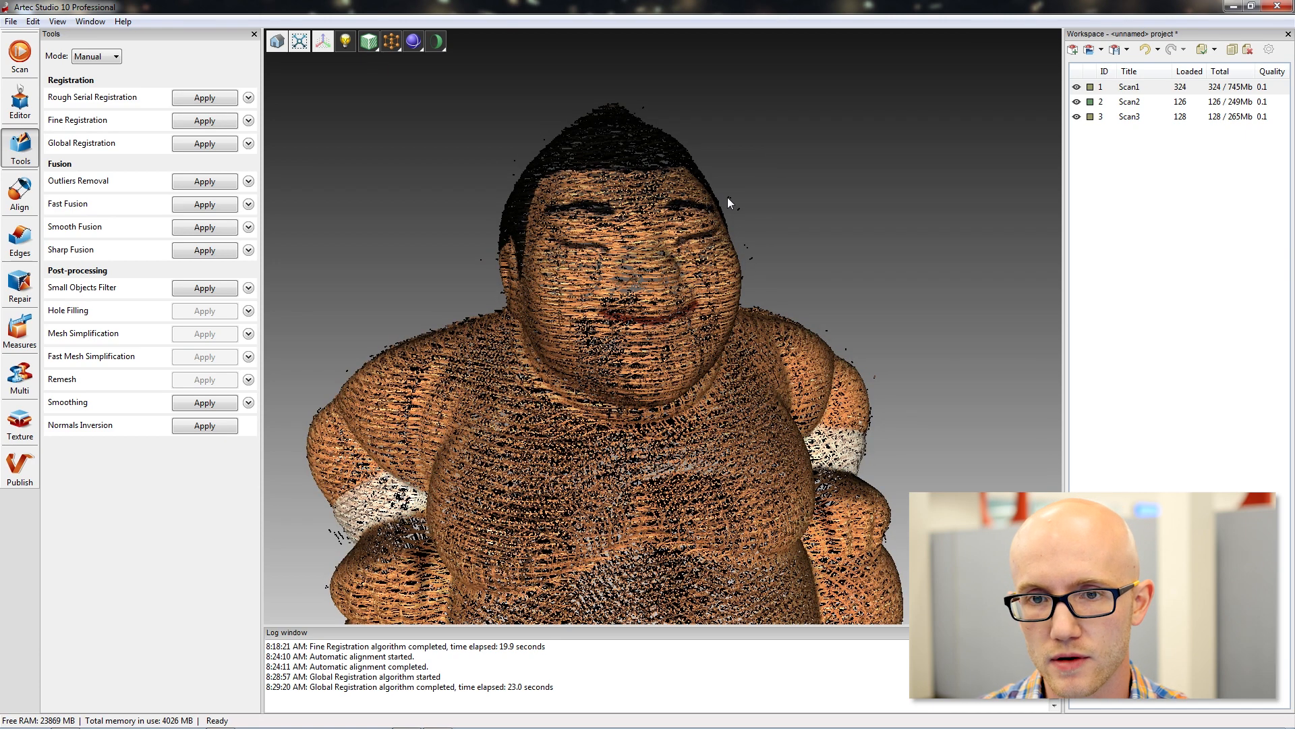
Run Outliers Removal on the three scans with std_dev_mul_threshold 2 and resolution 0.3.
left_click(248, 180)
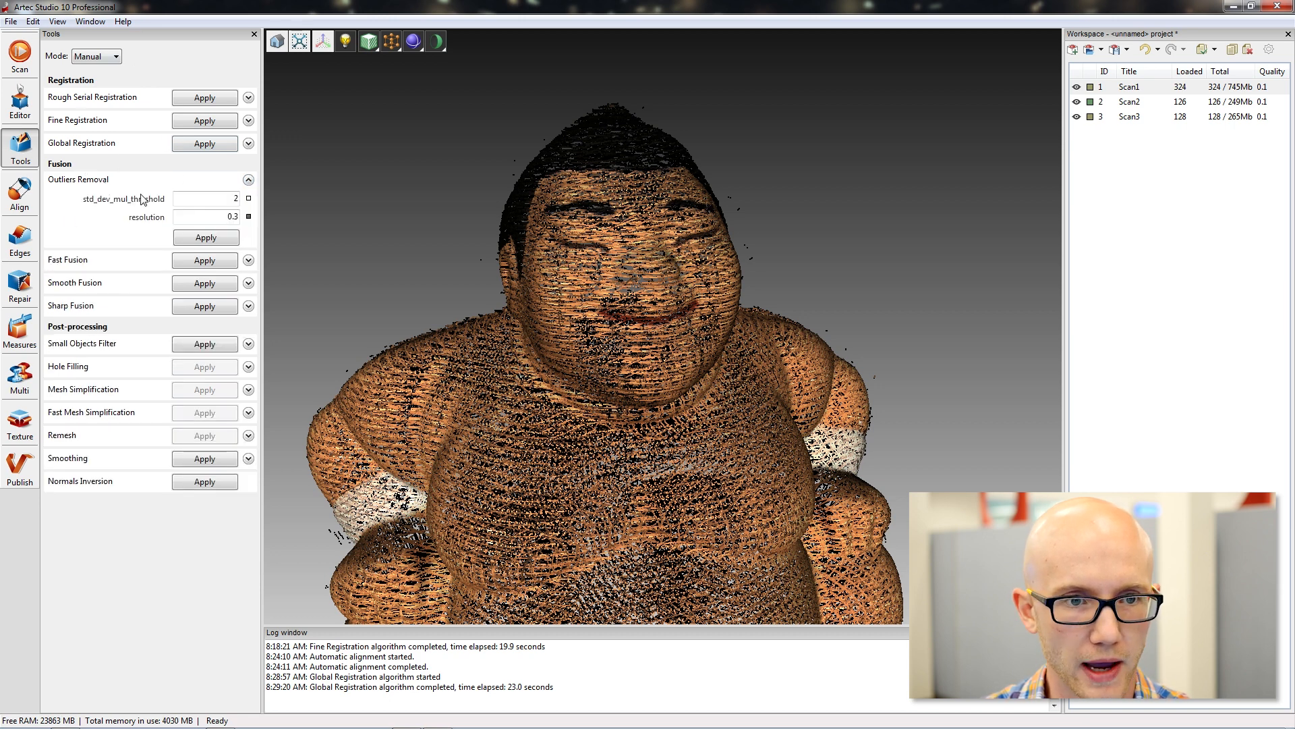
left_click(208, 198)
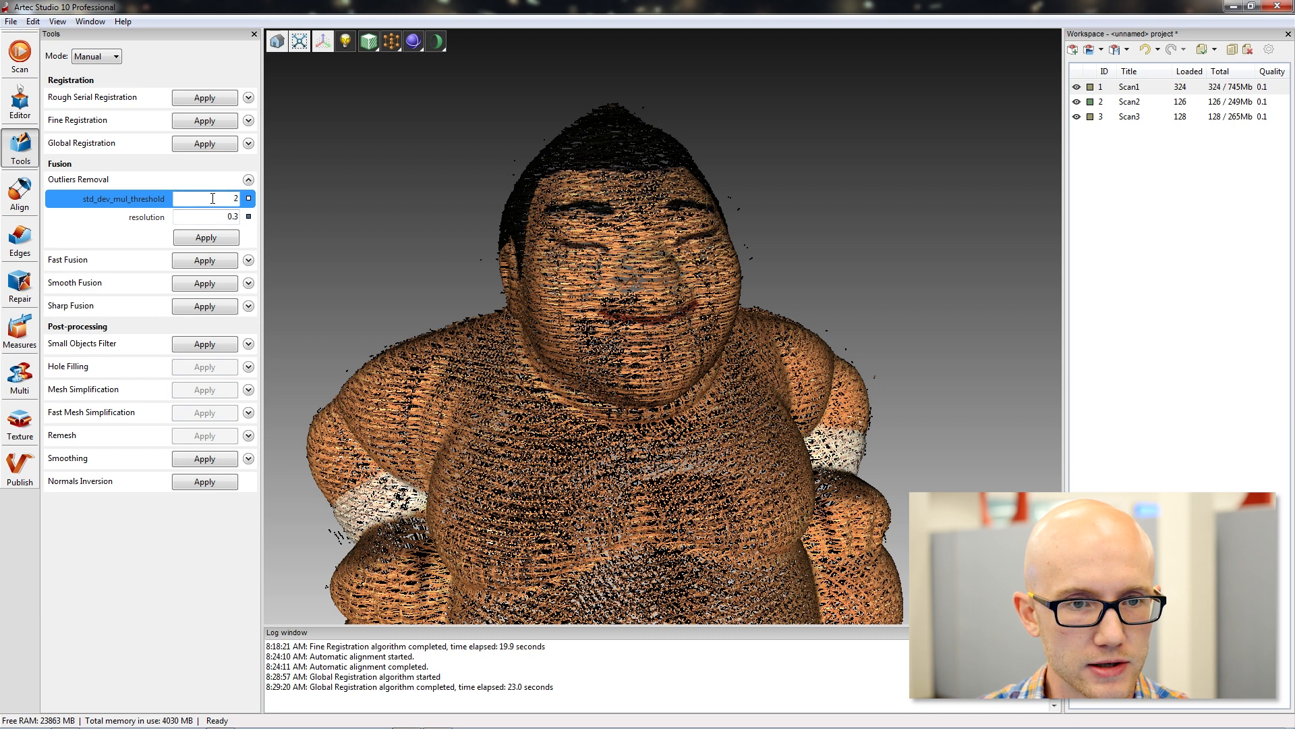
double_click(236, 198)
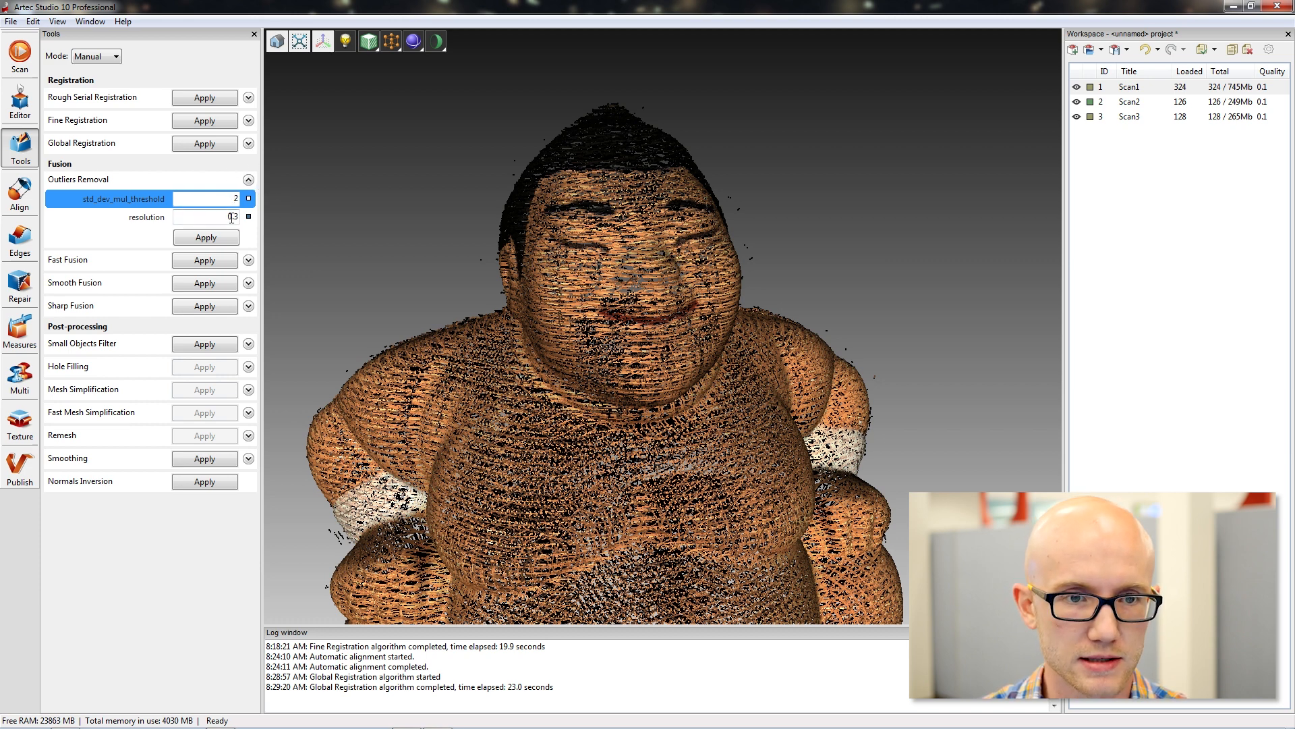
left_click(232, 218)
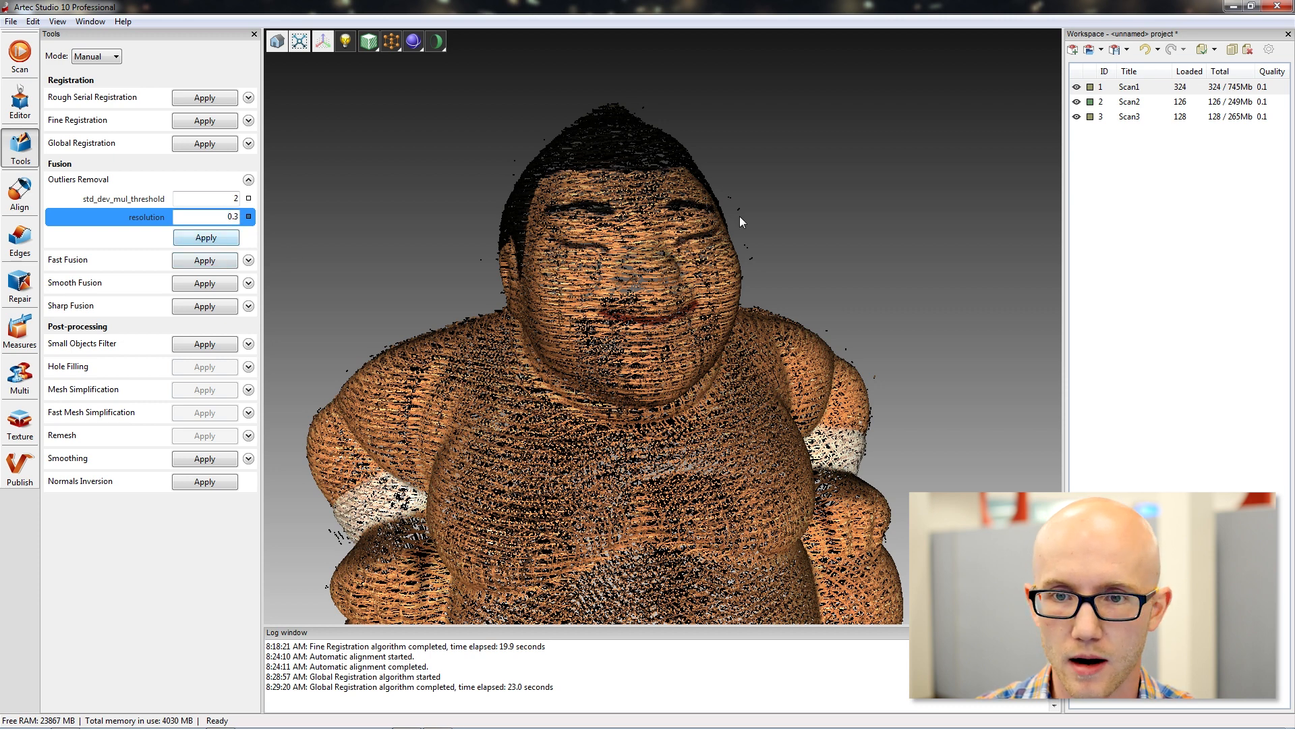
mouse_move(740, 215)
left_mouse_down()
mouse_move(719, 211)
mouse_move(746, 214)
left_mouse_up()
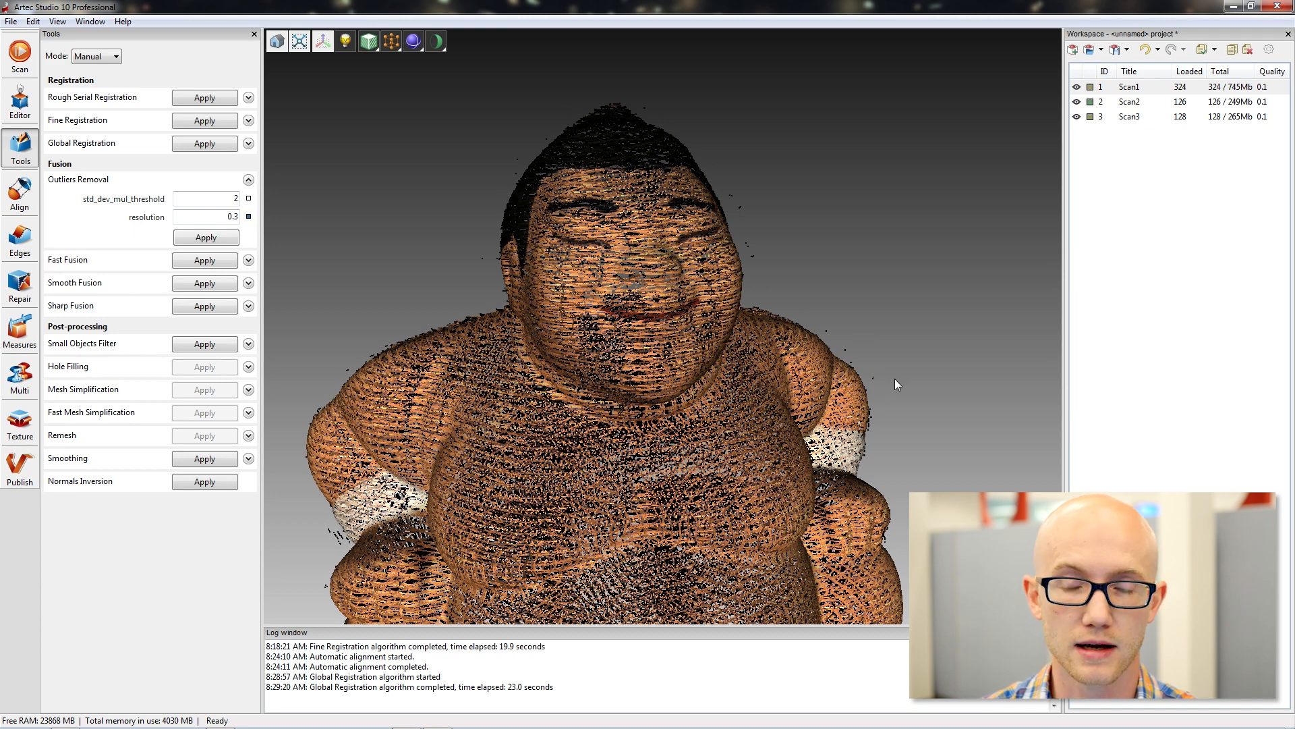
left_click(206, 238)
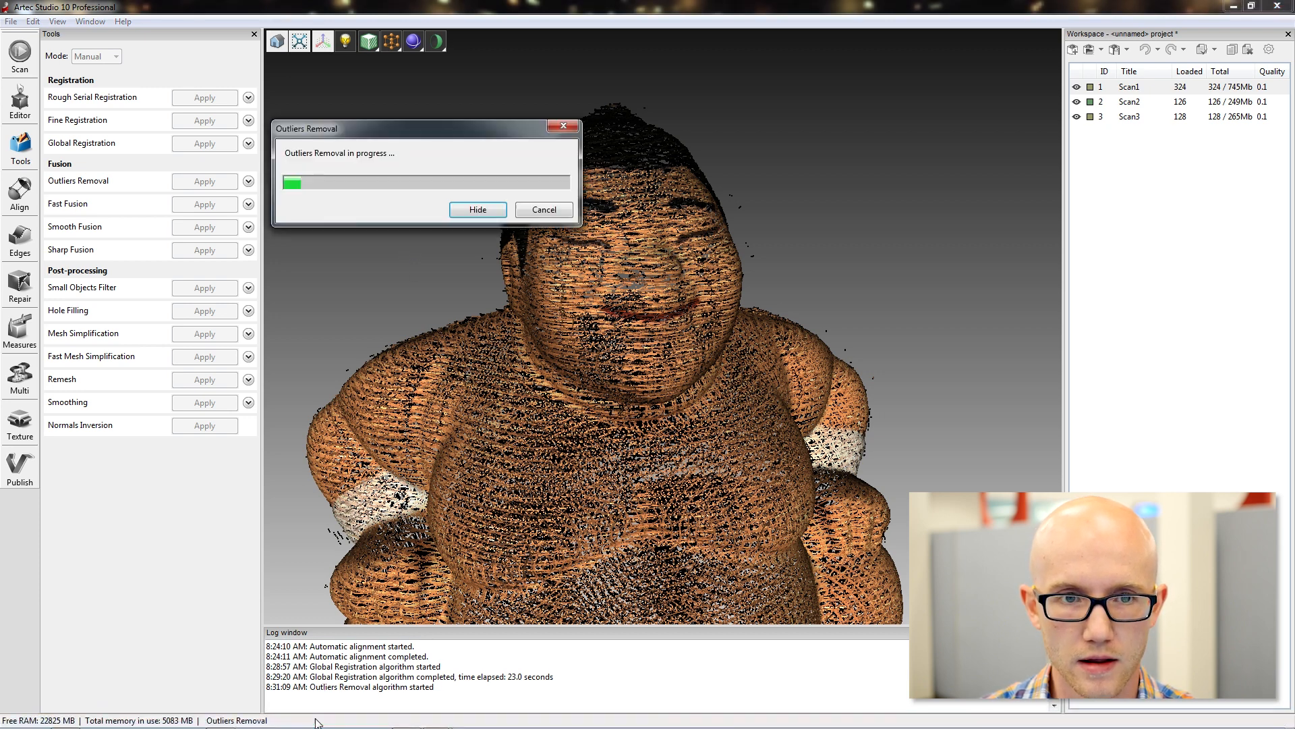
left_click_drag(391, 127, 386, 83)
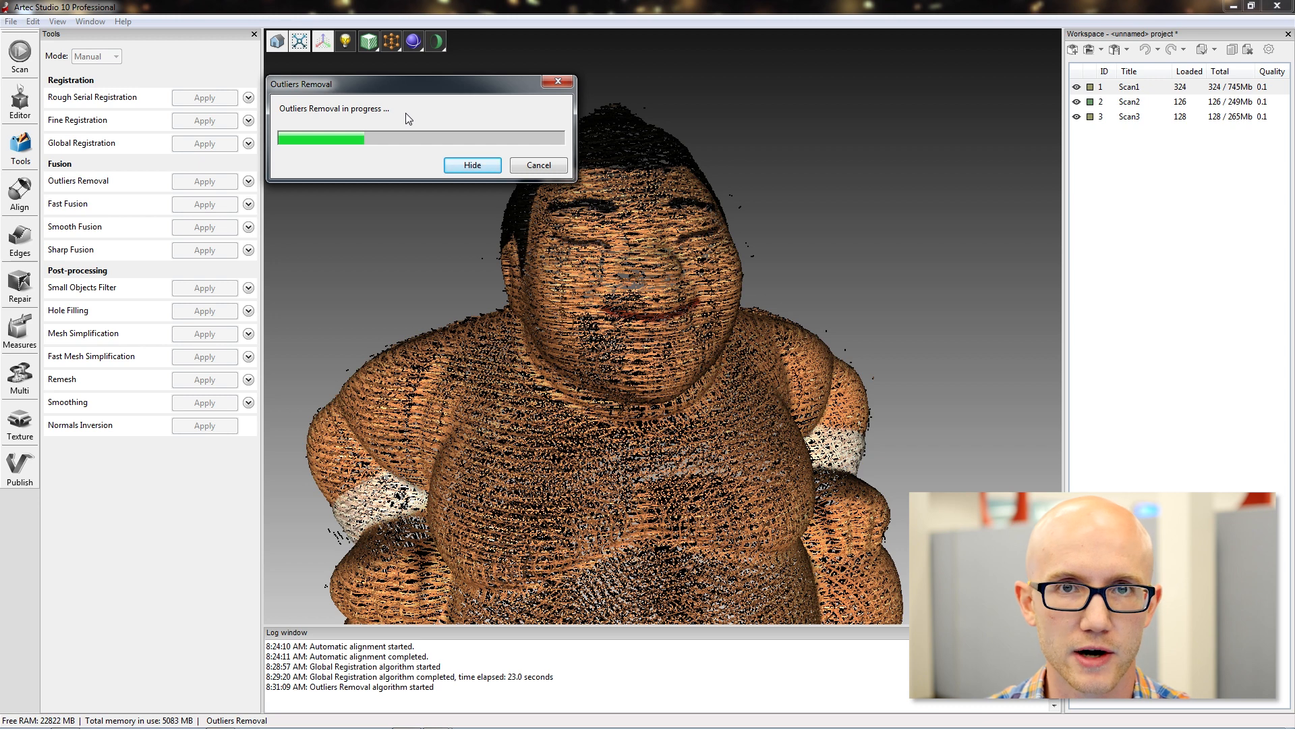
left_click_drag(413, 91, 416, 84)
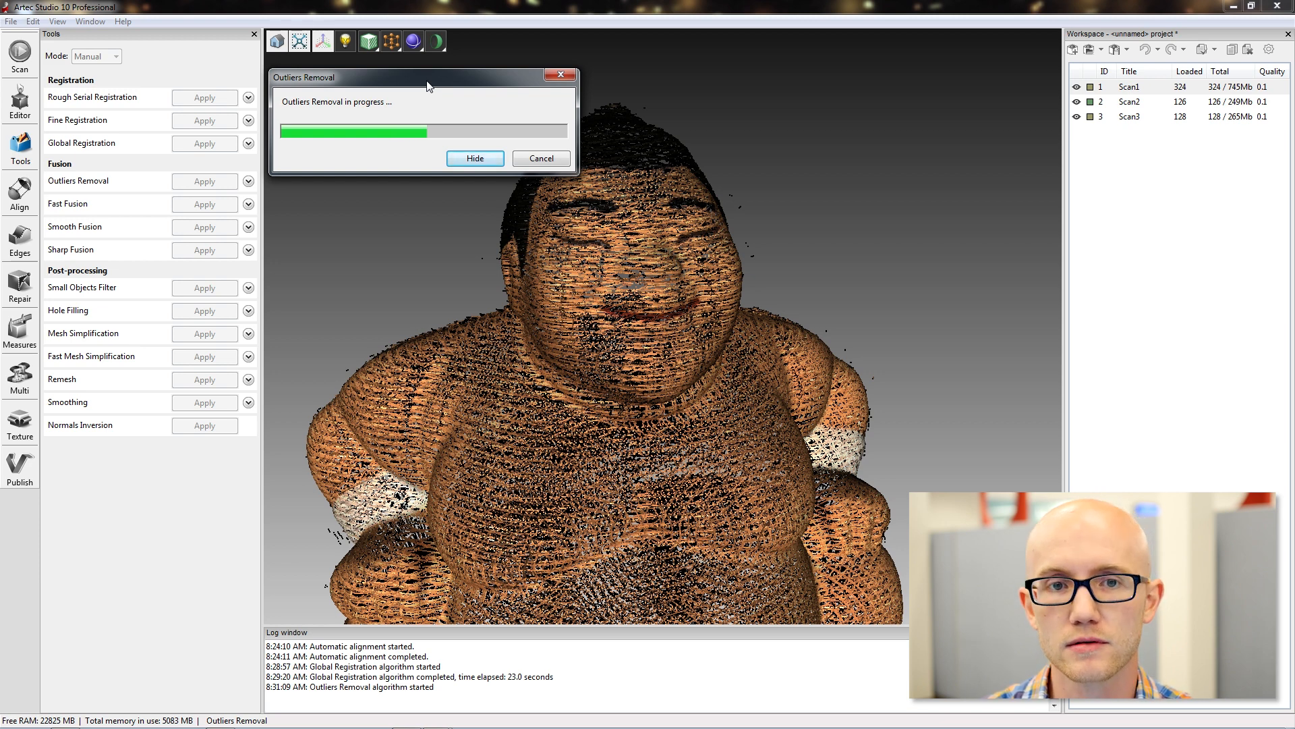
left_click_drag(427, 82, 432, 74)
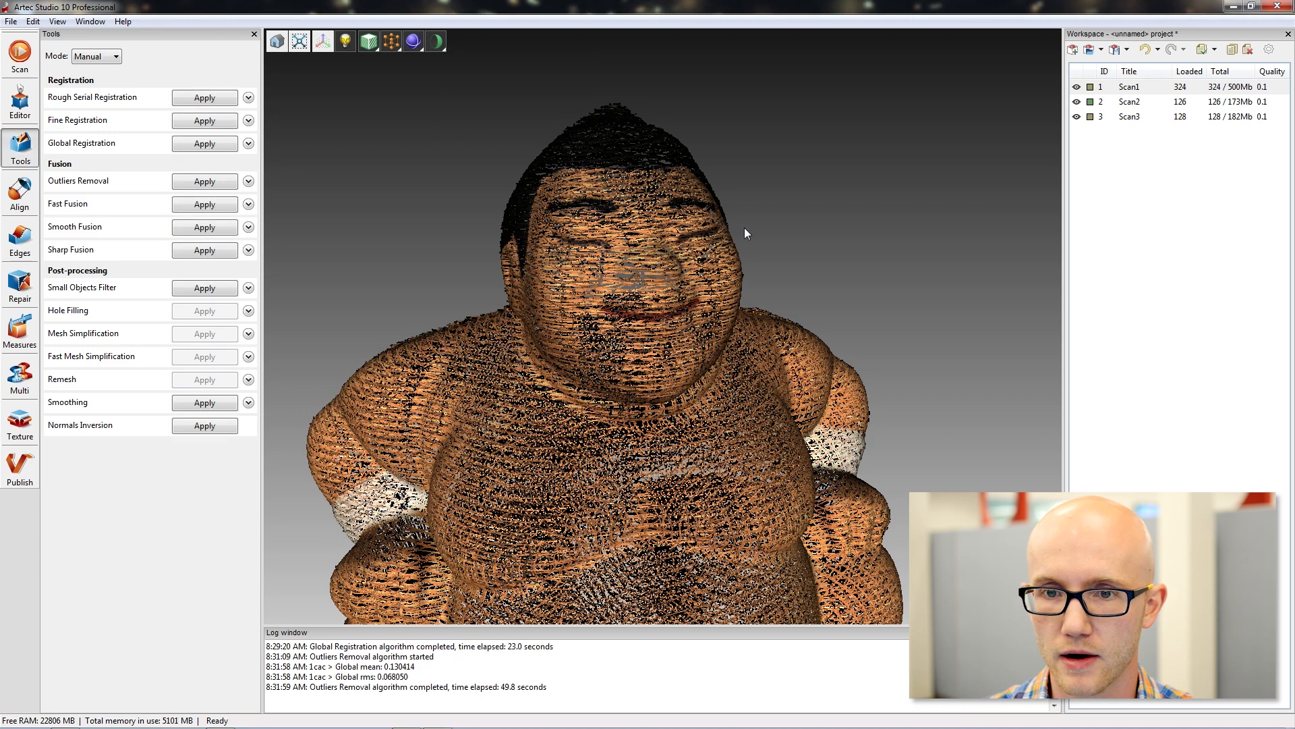
Inspect the figurine's point cloud around the head, shoulders and whole body for remaining stray points.
left_click_drag(378, 307, 614, 287)
mouse_move(465, 270)
left_mouse_down()
mouse_move(678, 240)
mouse_move(678, 333)
left_mouse_up()
left_click_drag(405, 270, 776, 290)
left_click_drag(415, 306, 607, 290)
left_click_drag(422, 289, 730, 237)
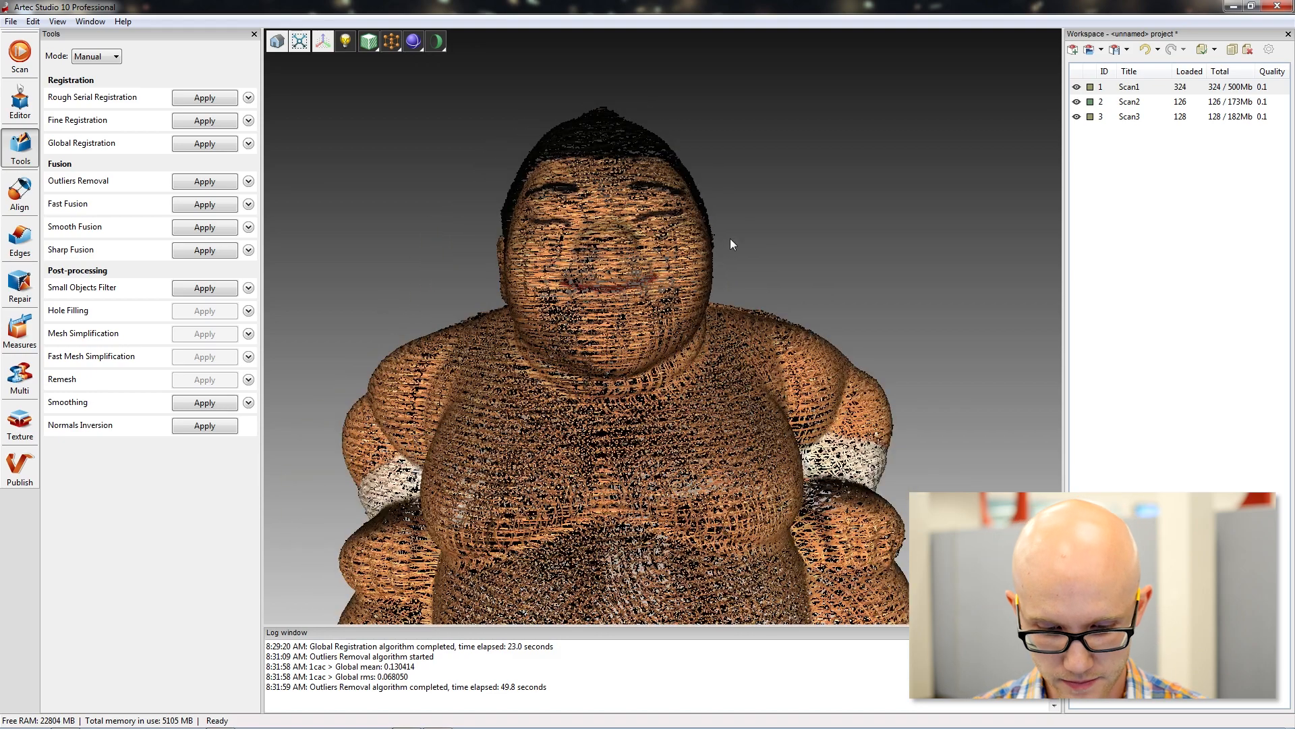
scroll(751, 236, "down", 5)
scroll(763, 289, "up", 4)
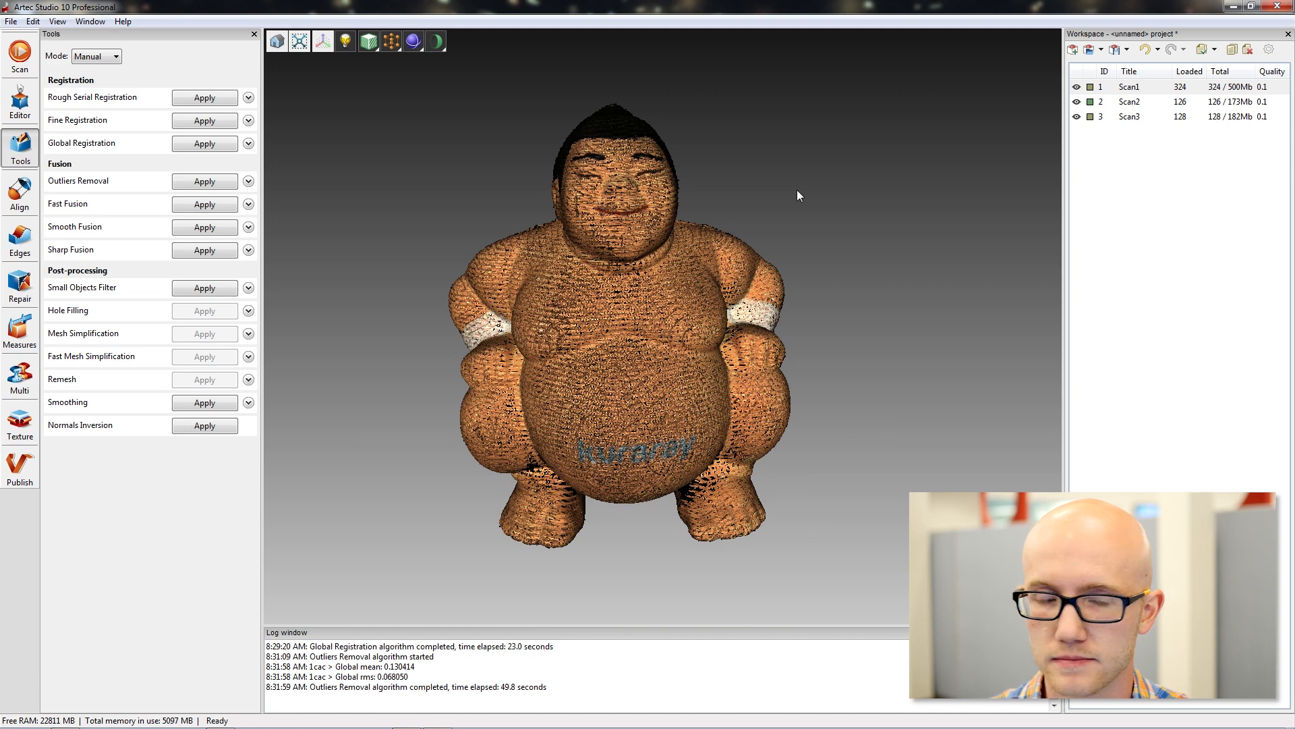
Run Sharp Fusion on the three scans with resolution 0.3, Fill_holes set to Watertight and remove_targets Off.
left_click(249, 249)
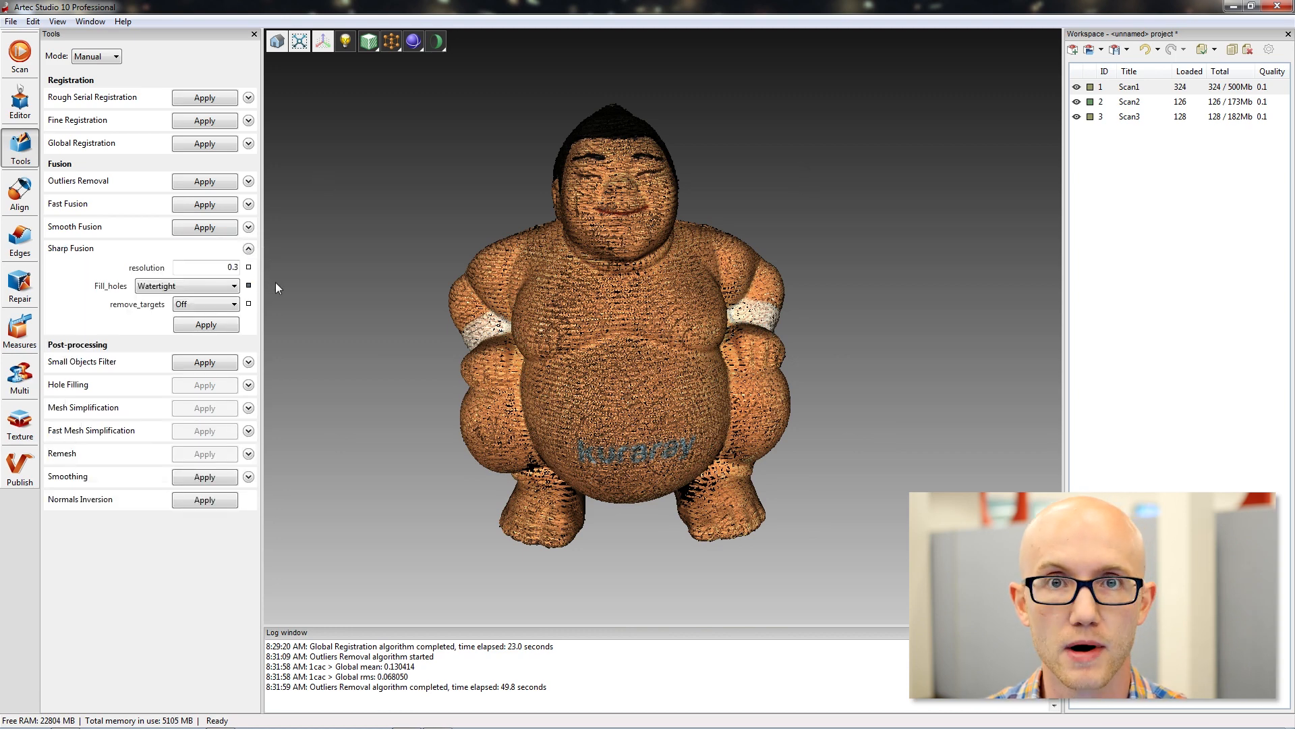
left_click(236, 267)
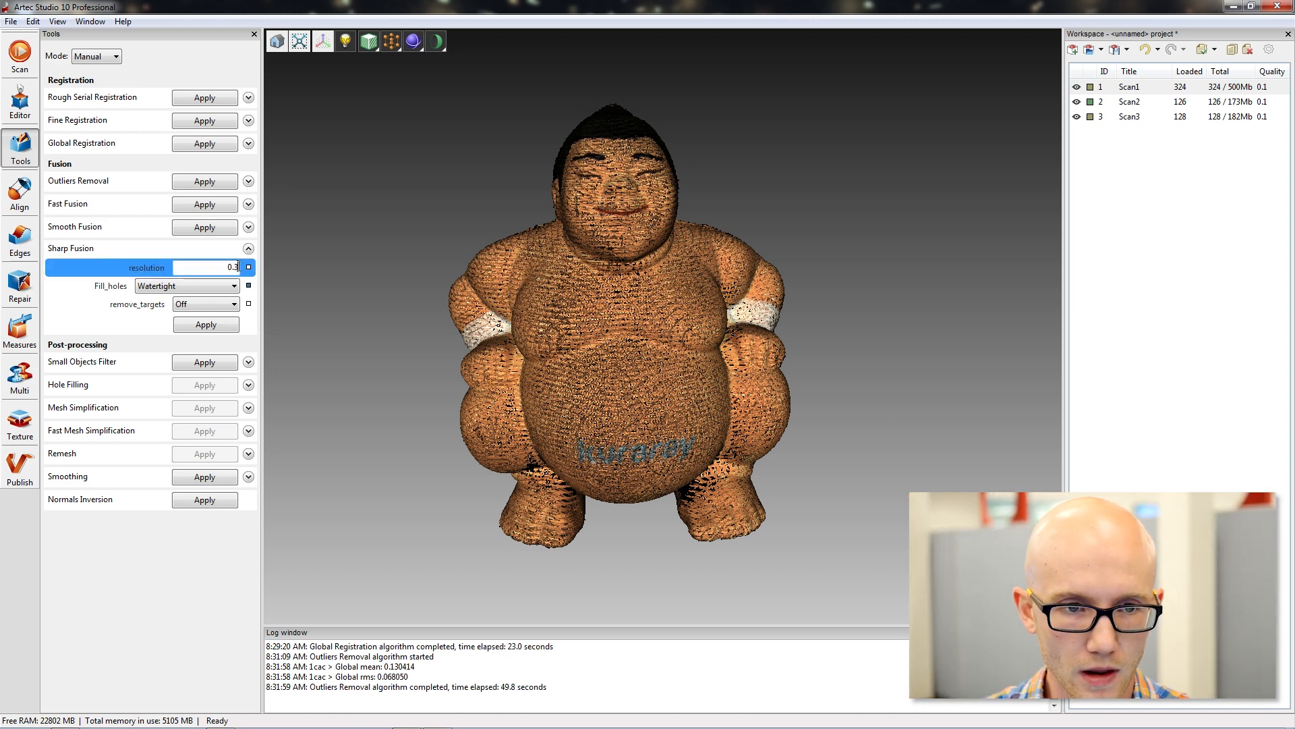
double_click(236, 267)
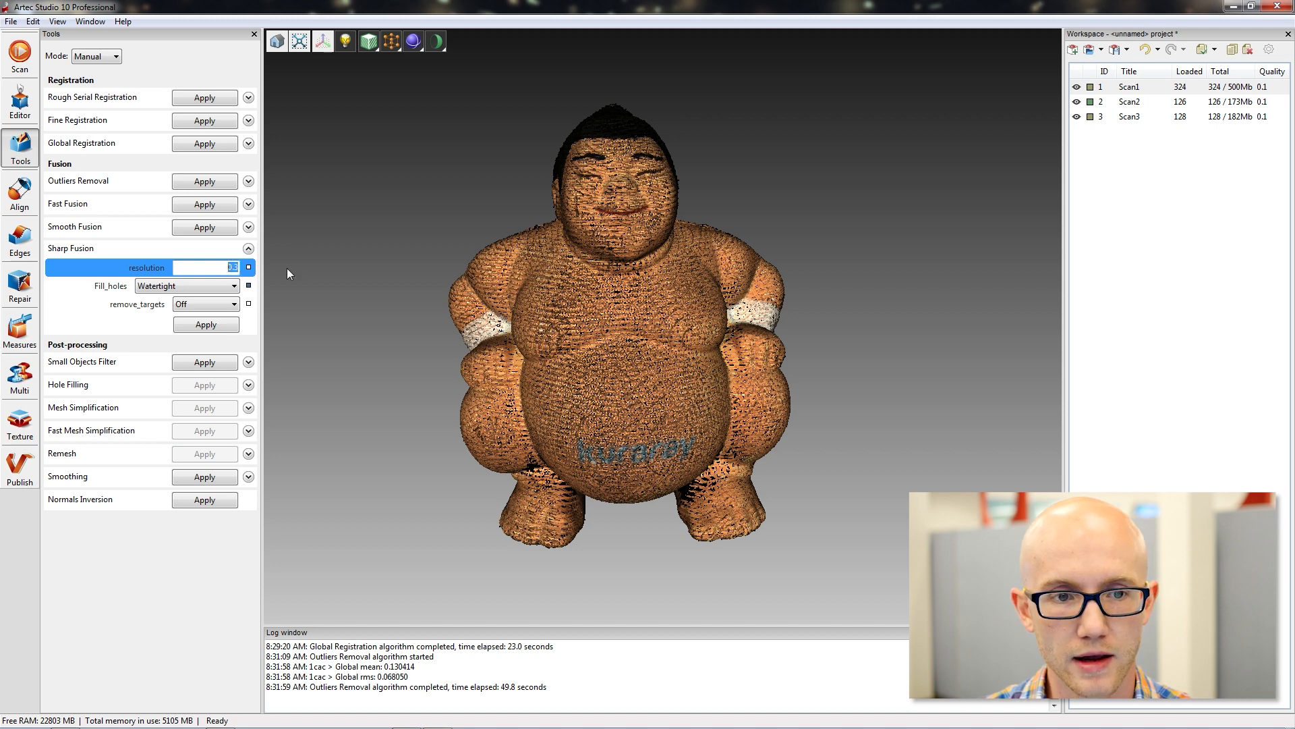
left_click(222, 266)
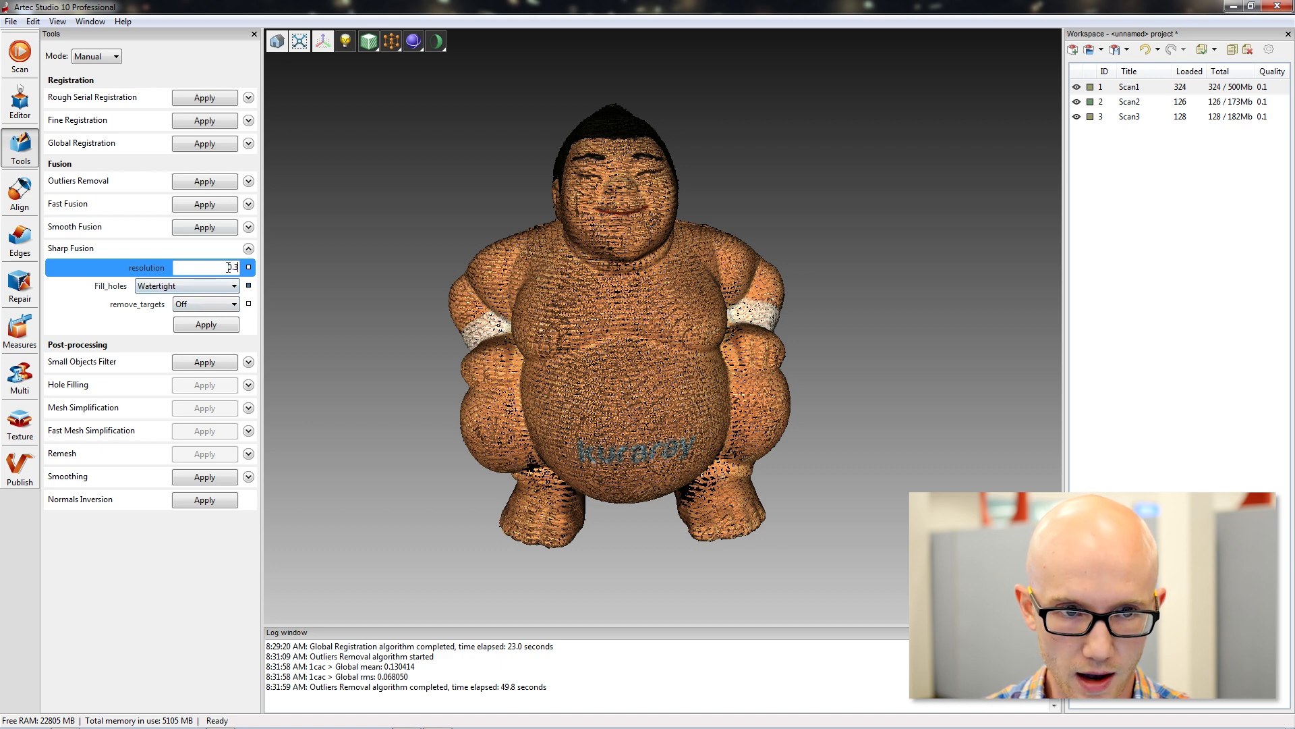
double_click(230, 268)
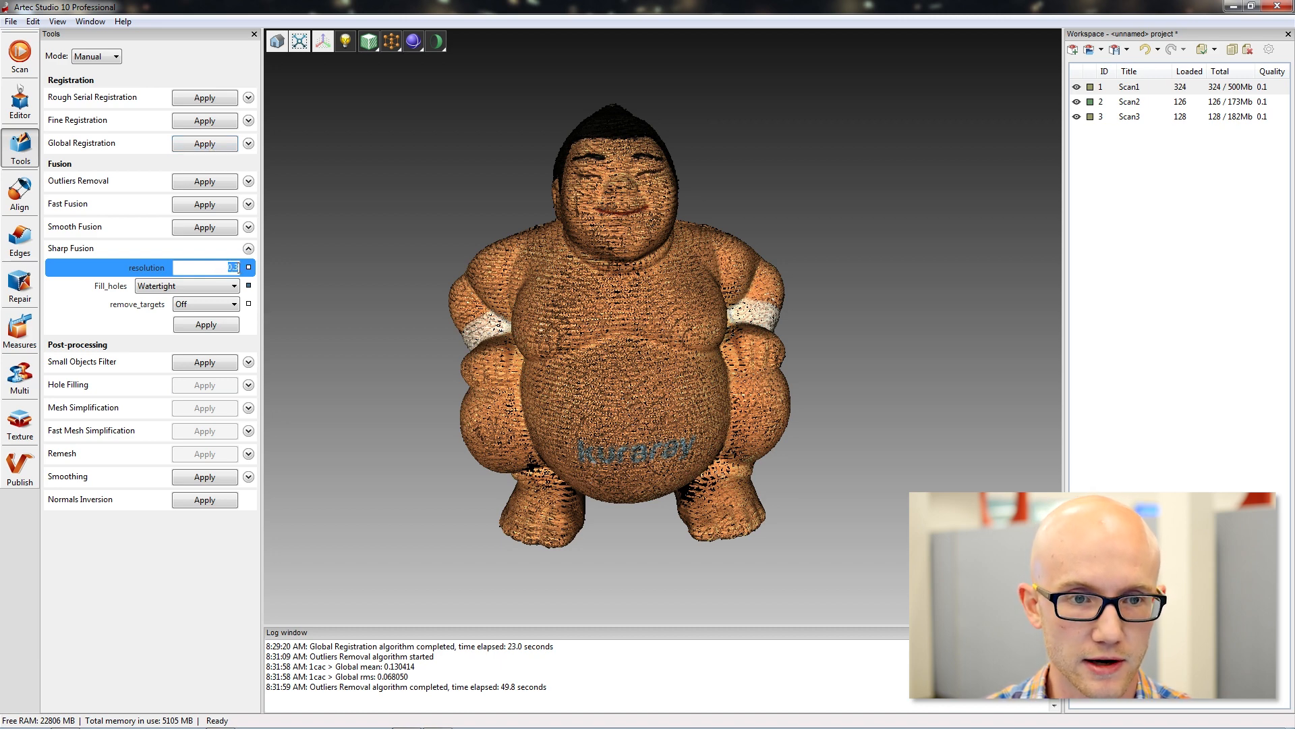
left_click(233, 268)
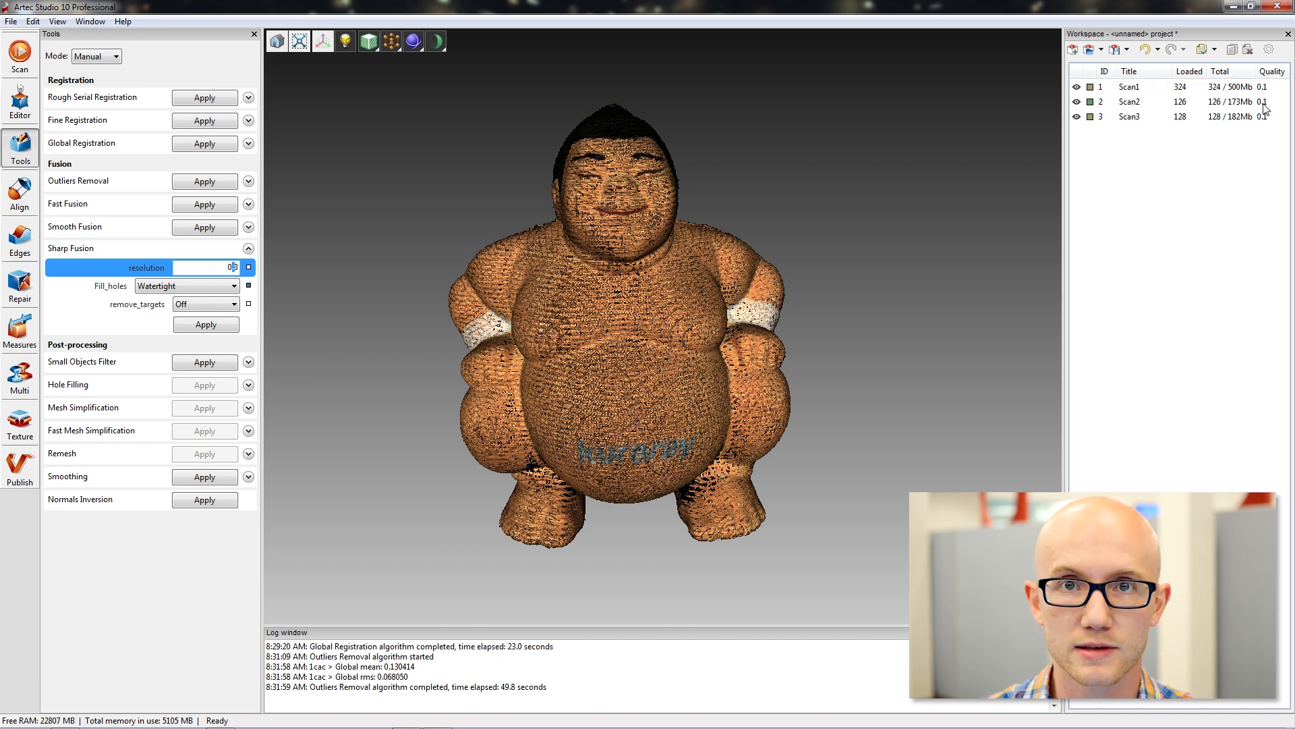
left_click_drag(216, 268, 239, 268)
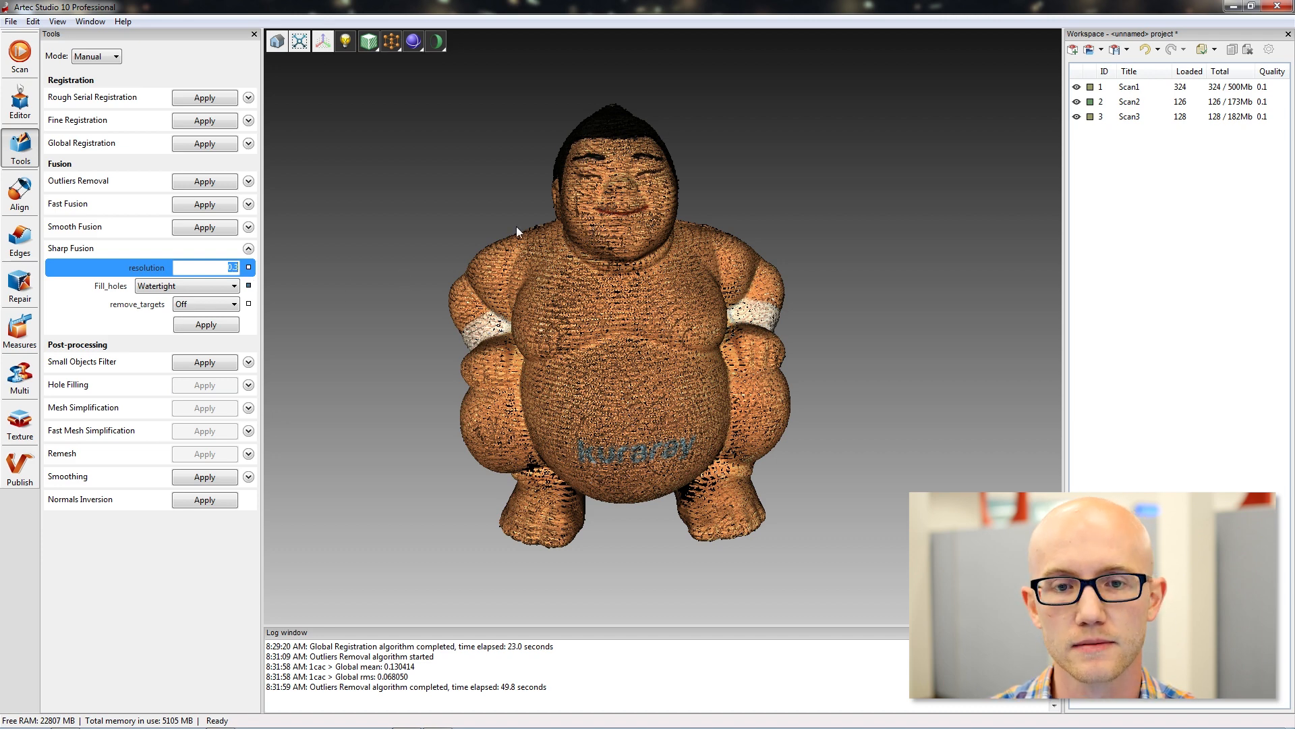
left_click(220, 268)
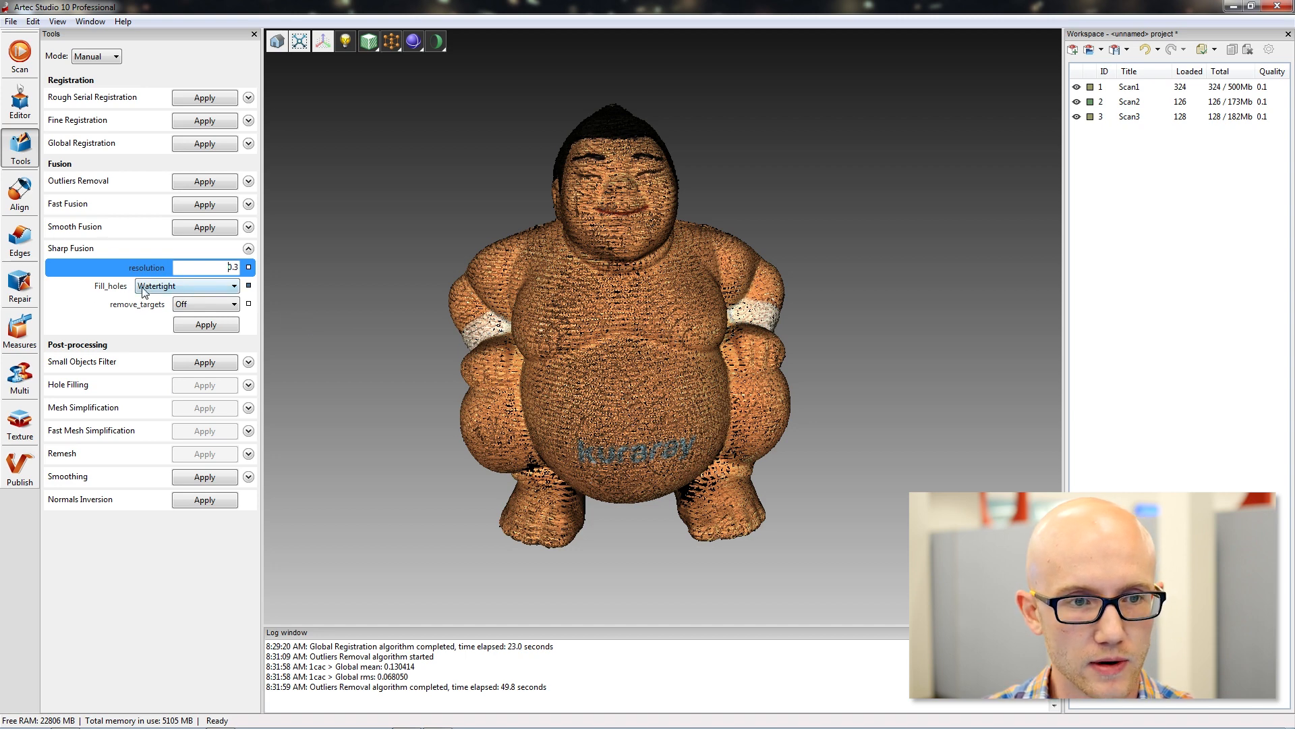
left_click(175, 285)
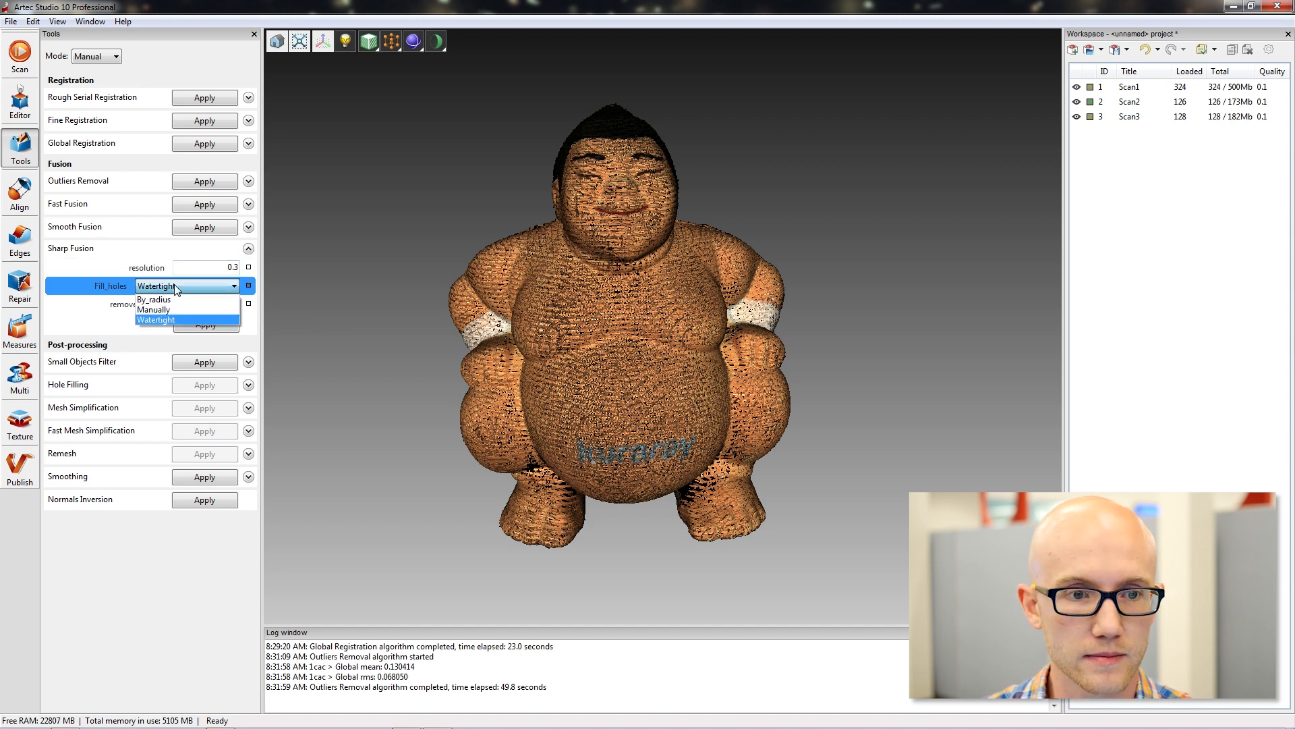
left_click(191, 285)
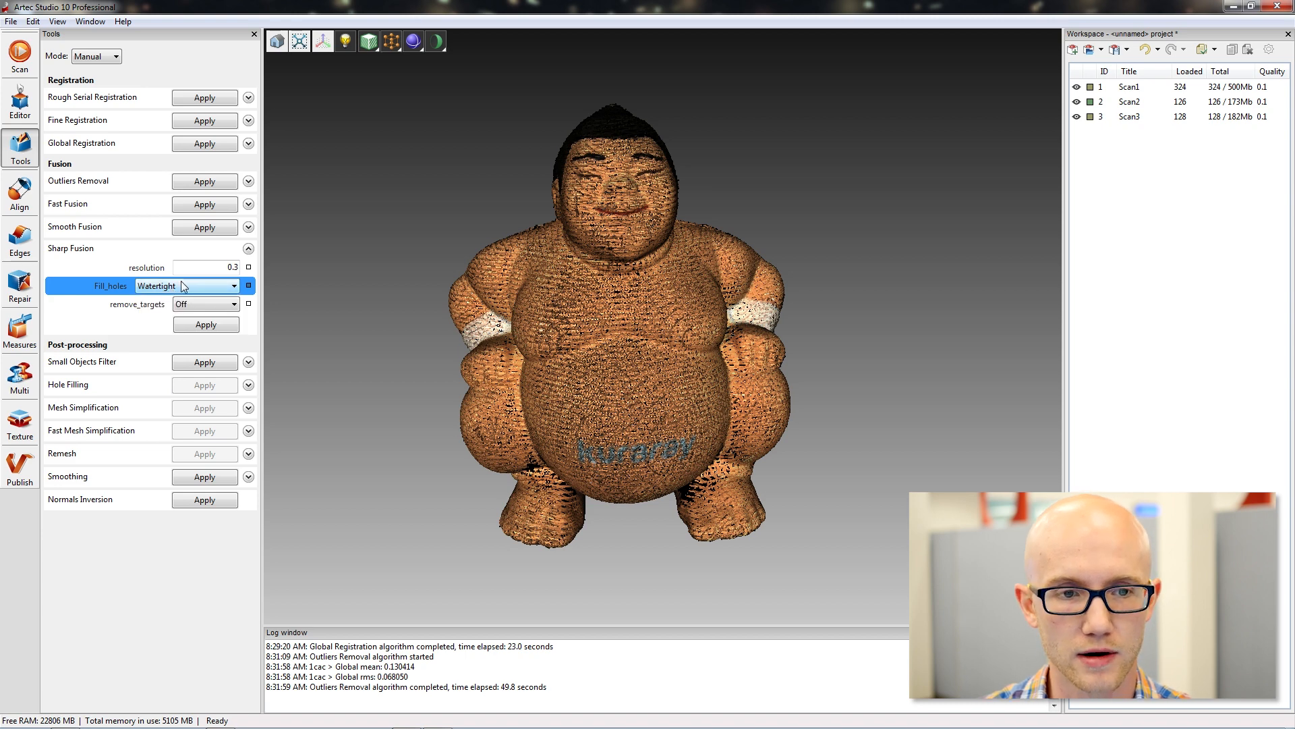
left_click(213, 326)
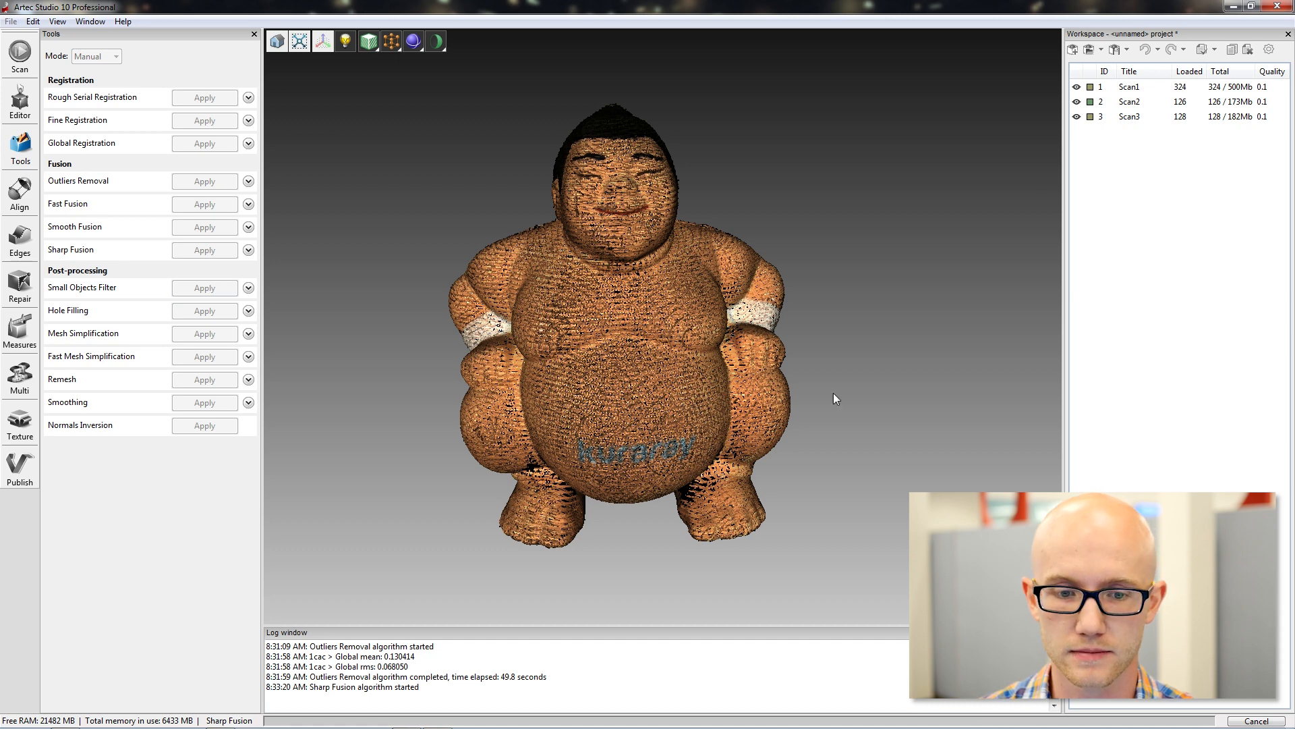
left_click(322, 720)
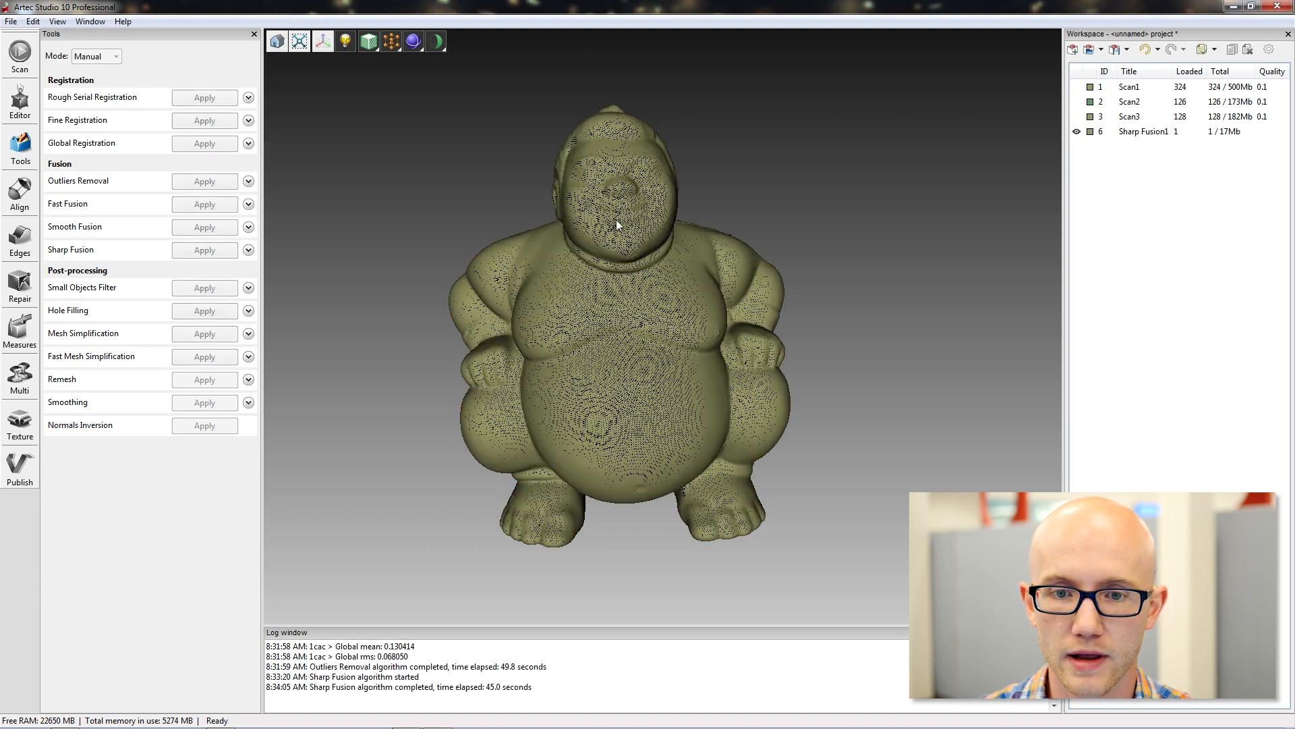
Set the render mode to Solid and inspect the fused figurine from several angles.
left_click_drag(705, 295, 769, 206)
left_click_drag(529, 204, 465, 113)
left_click(391, 42)
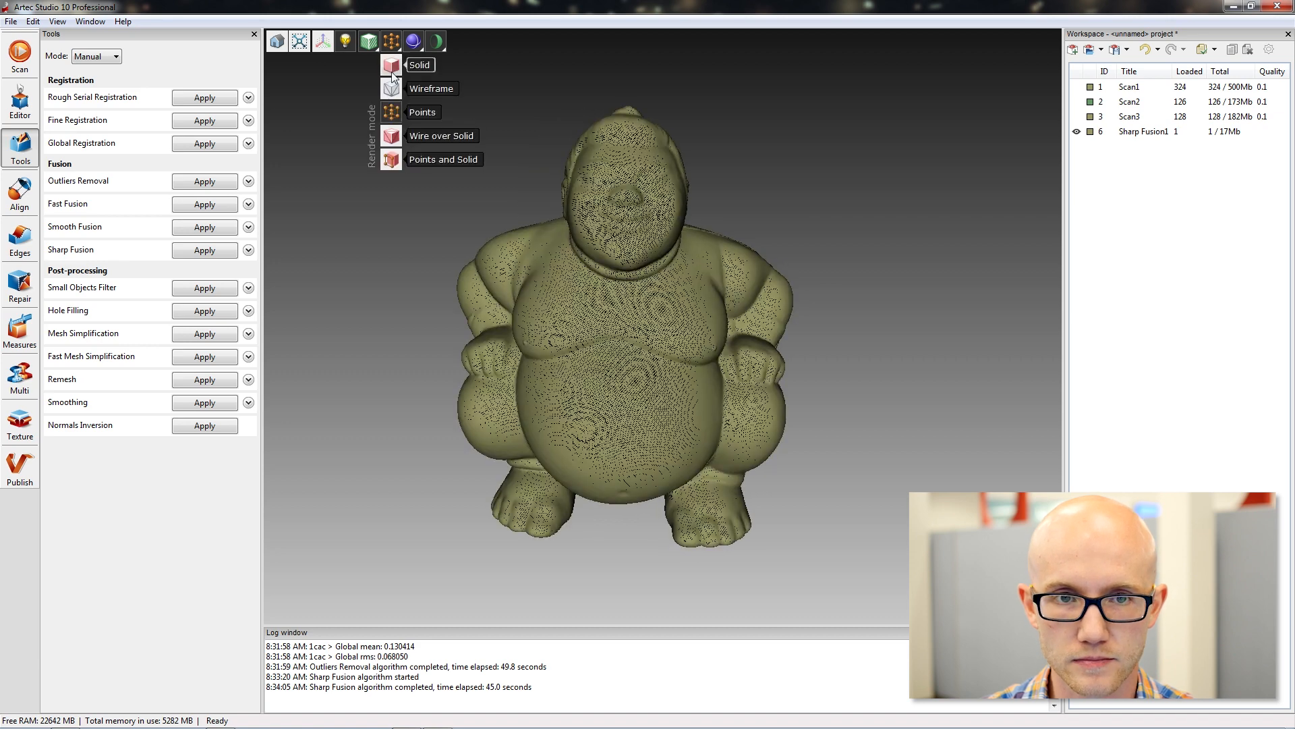
left_click(394, 65)
left_click_drag(443, 217, 691, 330)
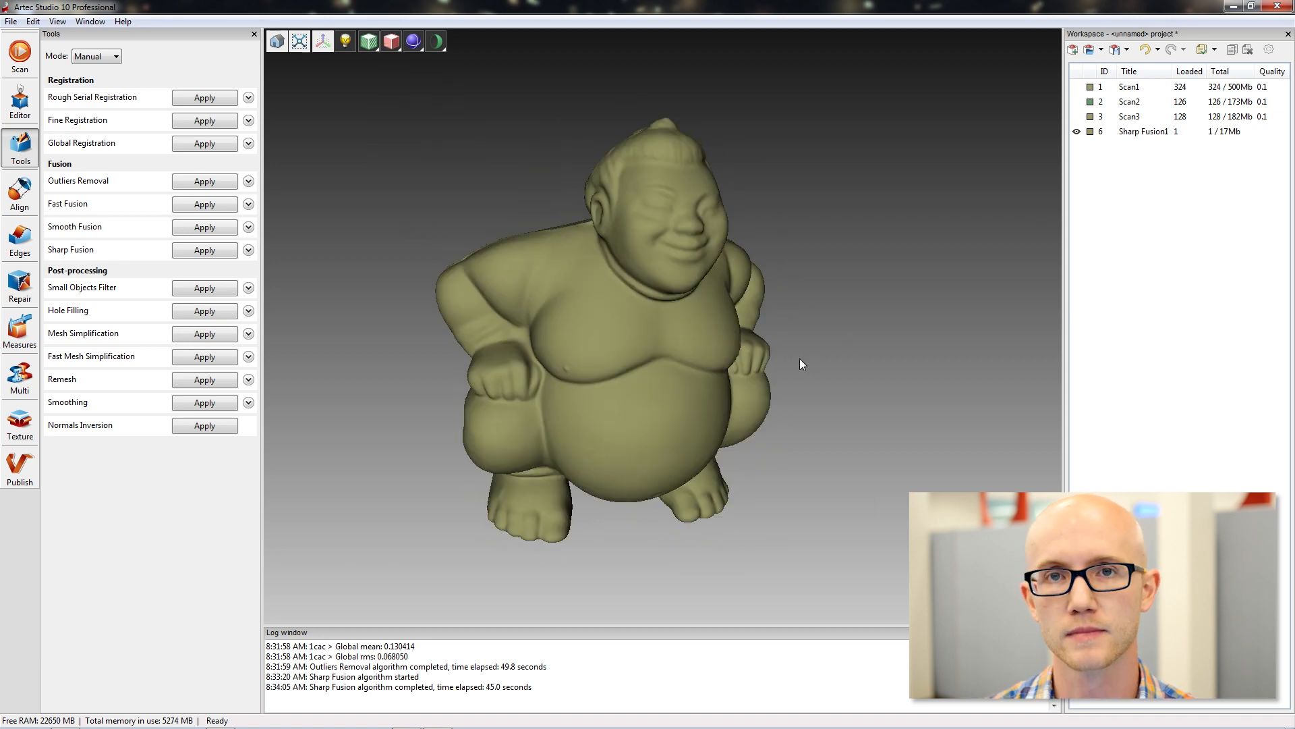
left_click_drag(824, 384, 752, 385)
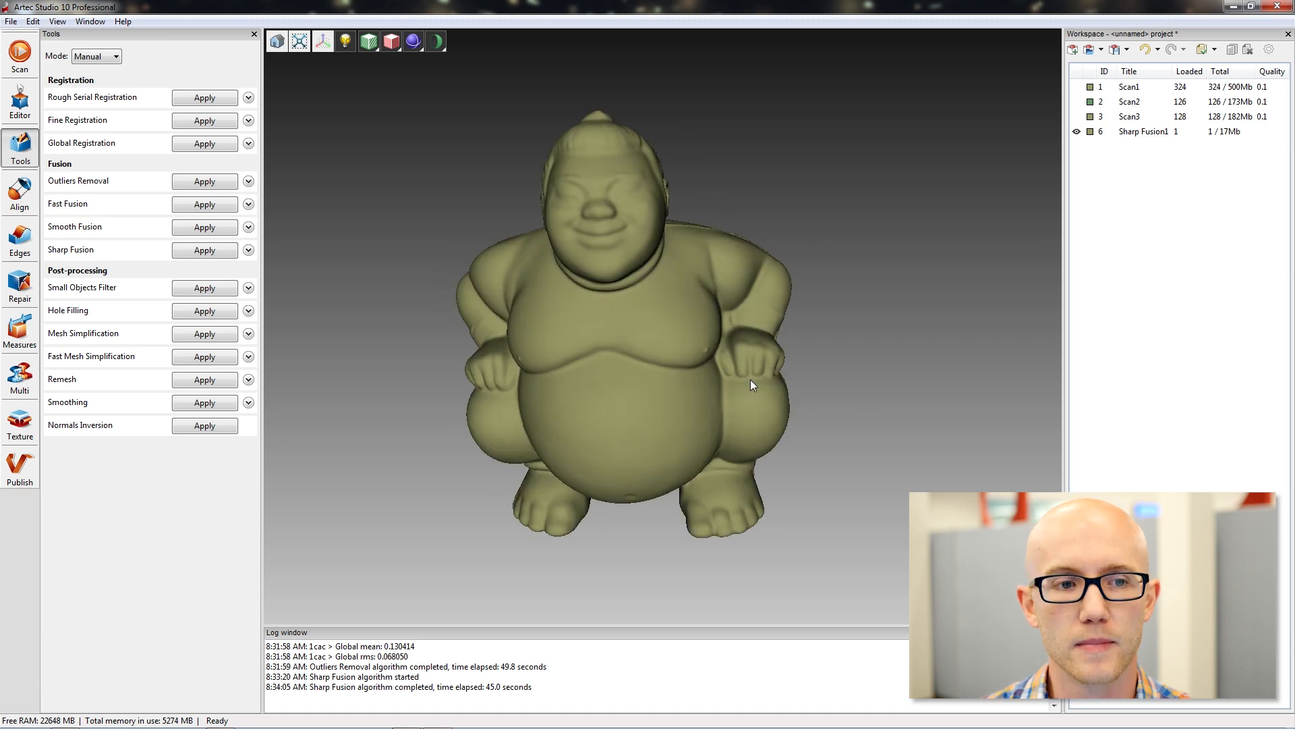
Review the By_radius and Manually choices for Fill_holes in the Sharp Fusion settings, including the maximum hole radius.
left_click(248, 250)
left_click(225, 286)
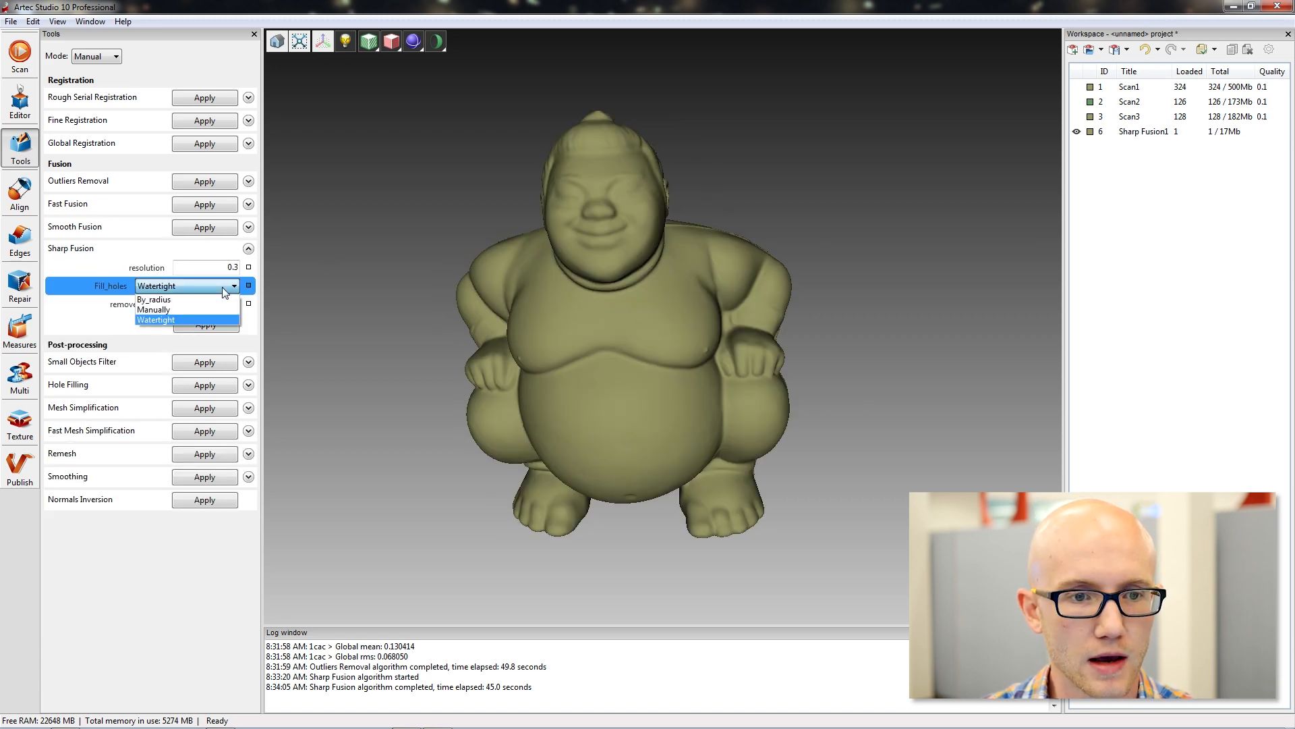
left_click(165, 299)
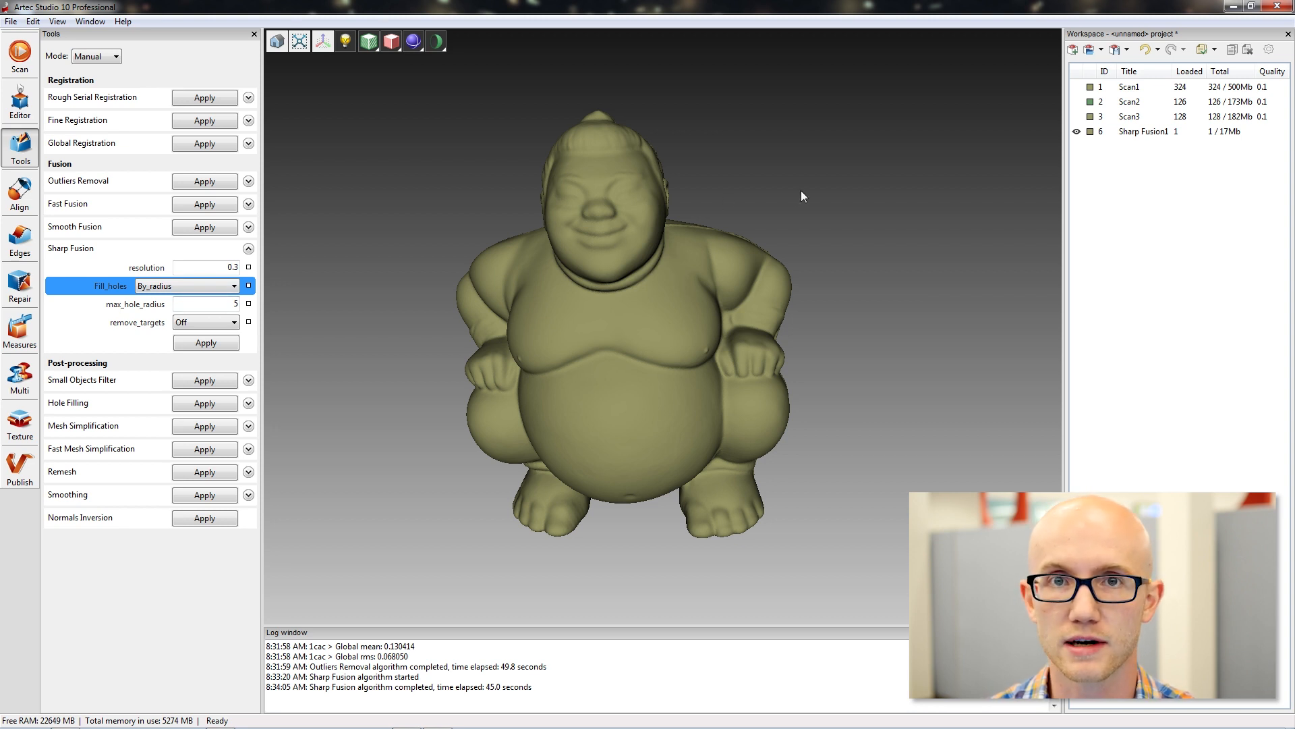
key("Tab")
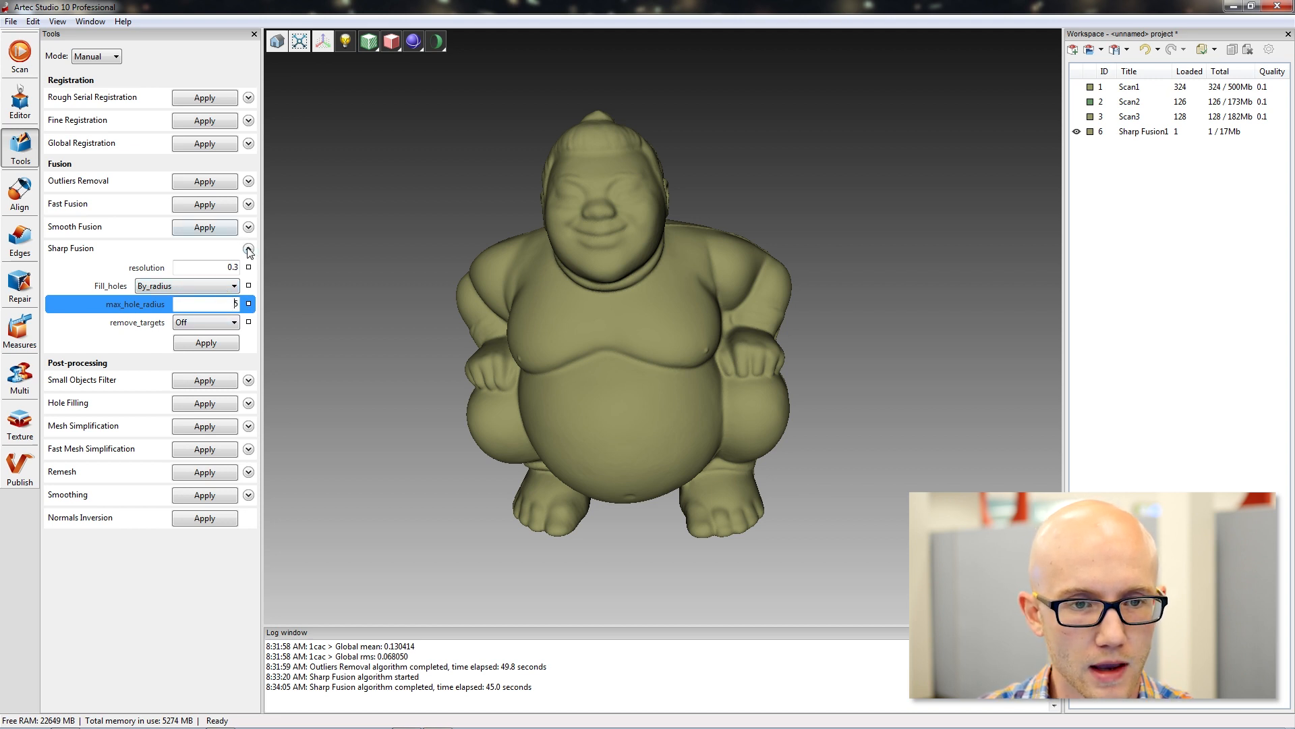
left_click(216, 286)
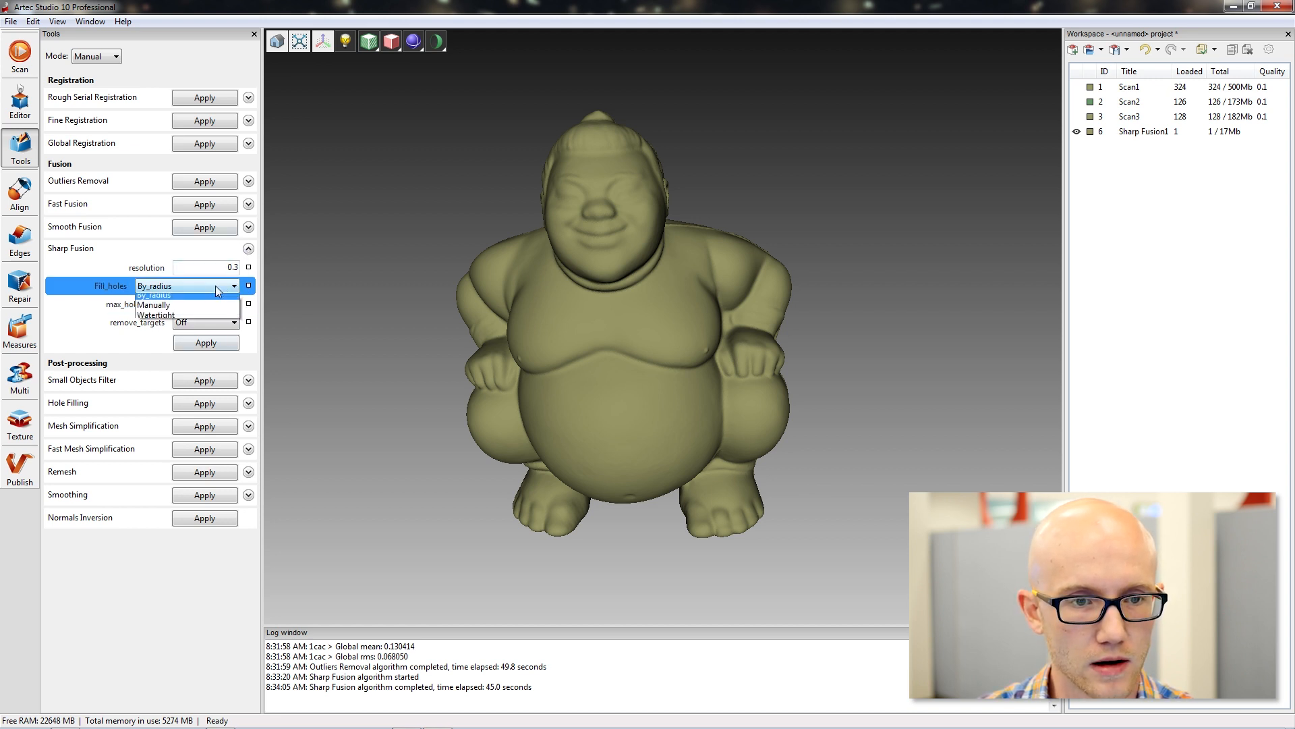
left_click(177, 316)
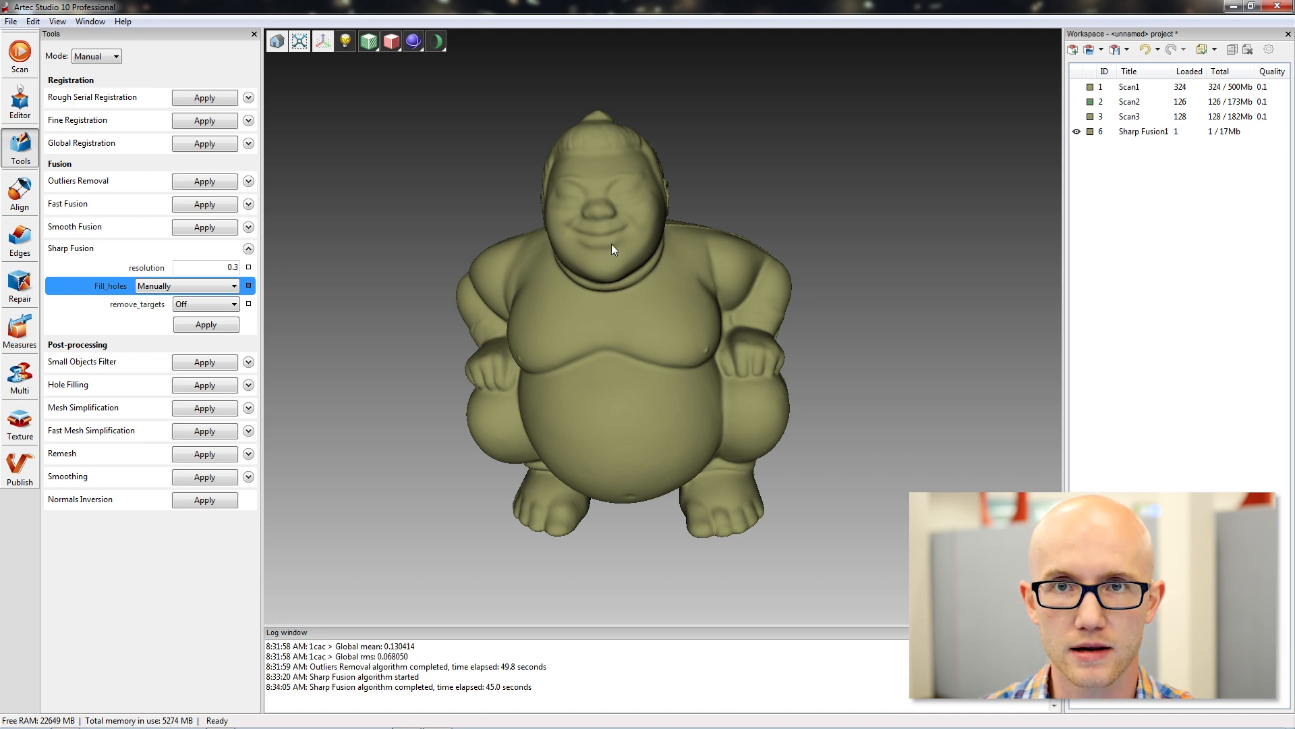
left_click_drag(606, 271, 564, 243)
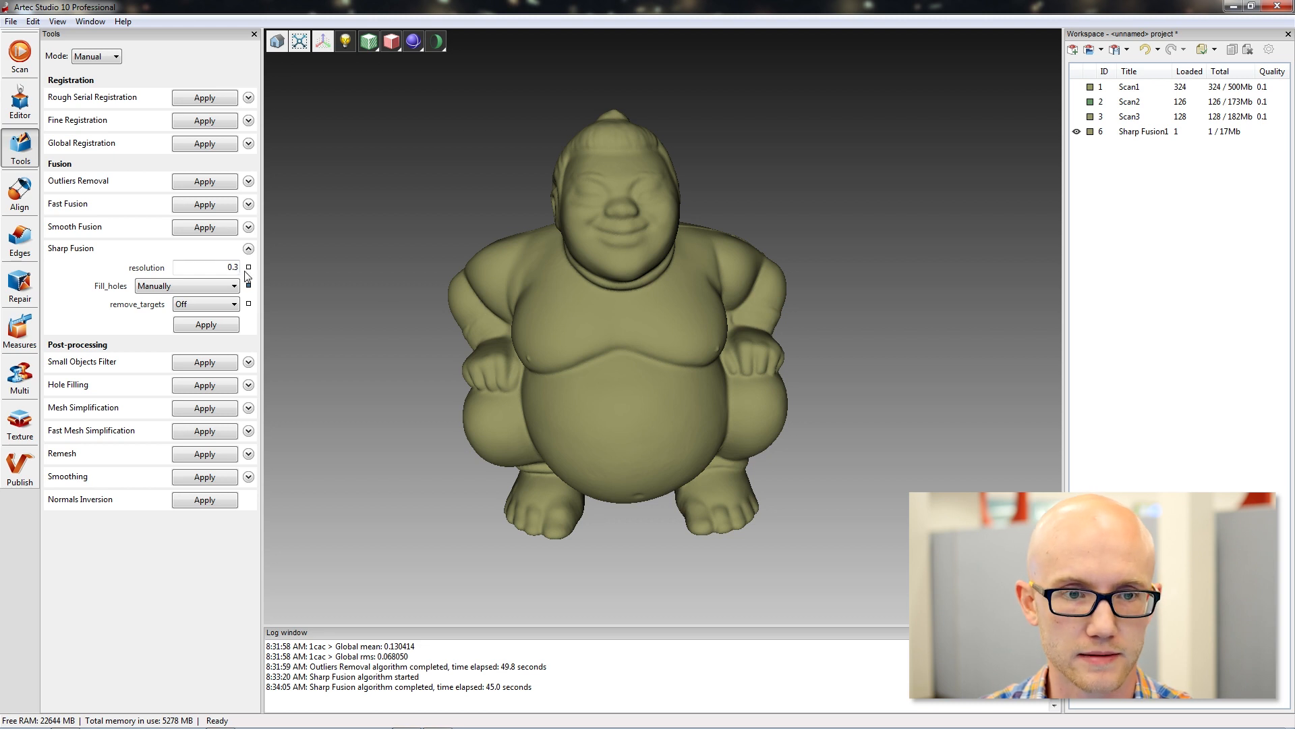
left_click(248, 248)
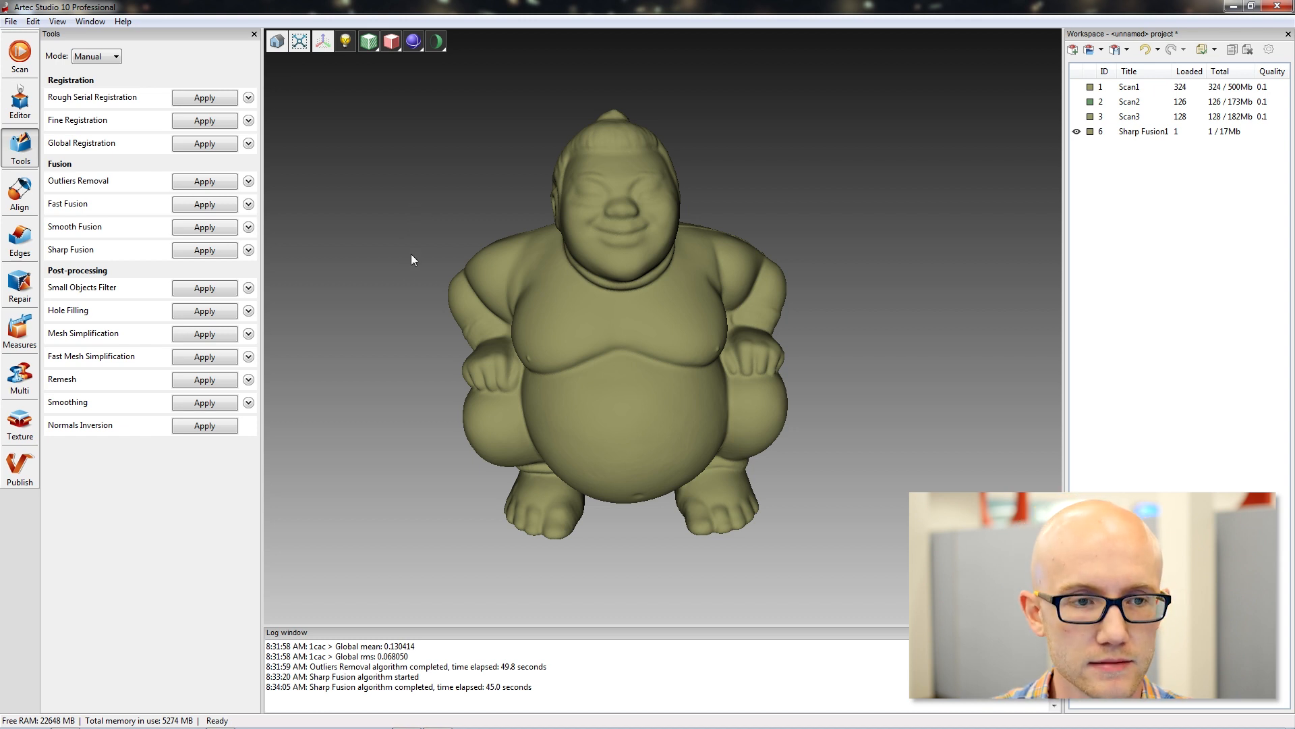
Compare the Small Objects Filter's Filter_by_threshold and Leave_biggest_object modes, leaving Leave_biggest_object selected.
left_click_drag(456, 209, 437, 208)
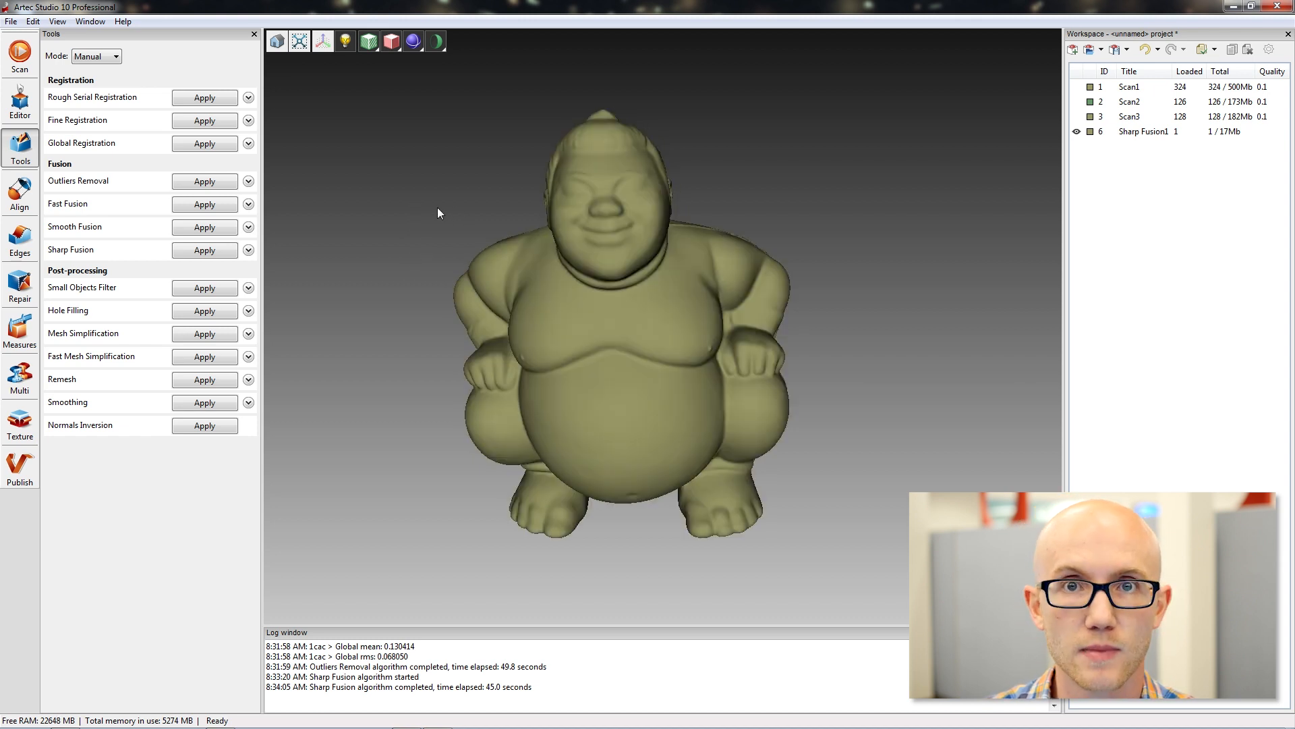
left_click(248, 288)
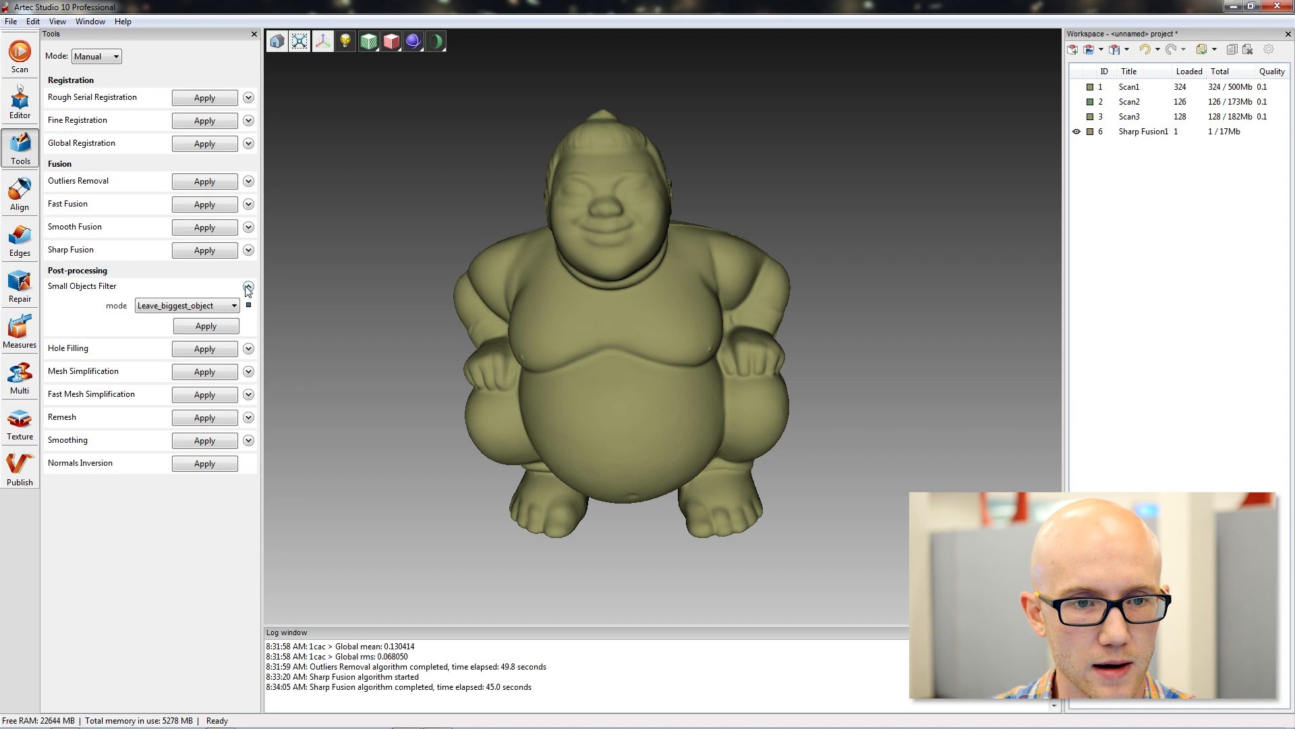
left_click(214, 306)
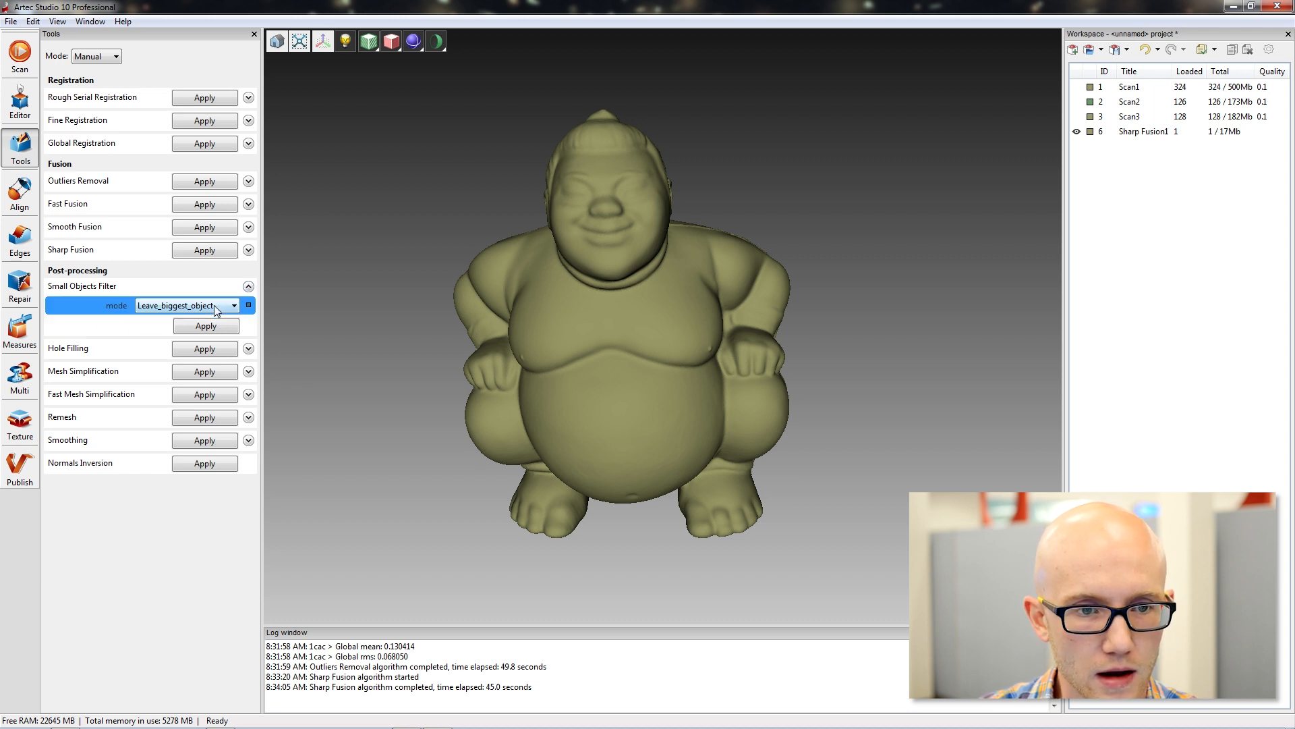
left_click(216, 308)
left_click(175, 320)
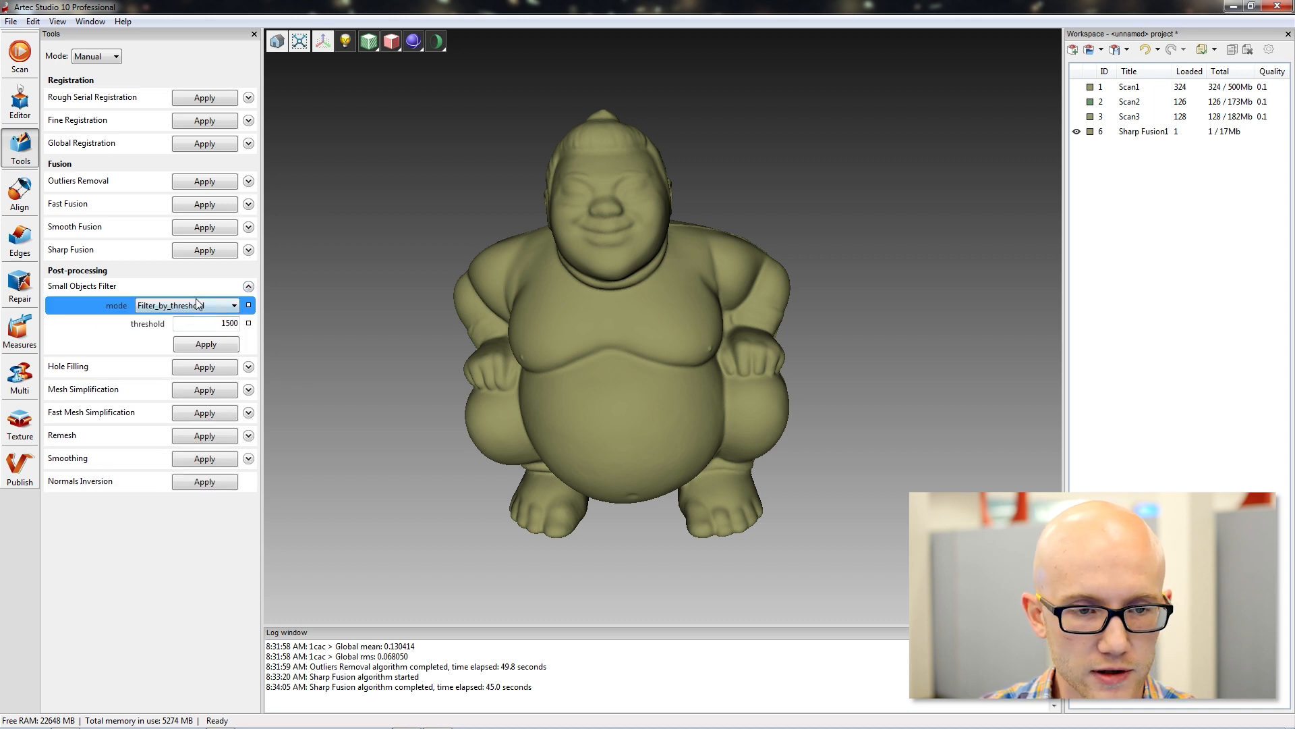
left_click(233, 307)
left_click(186, 327)
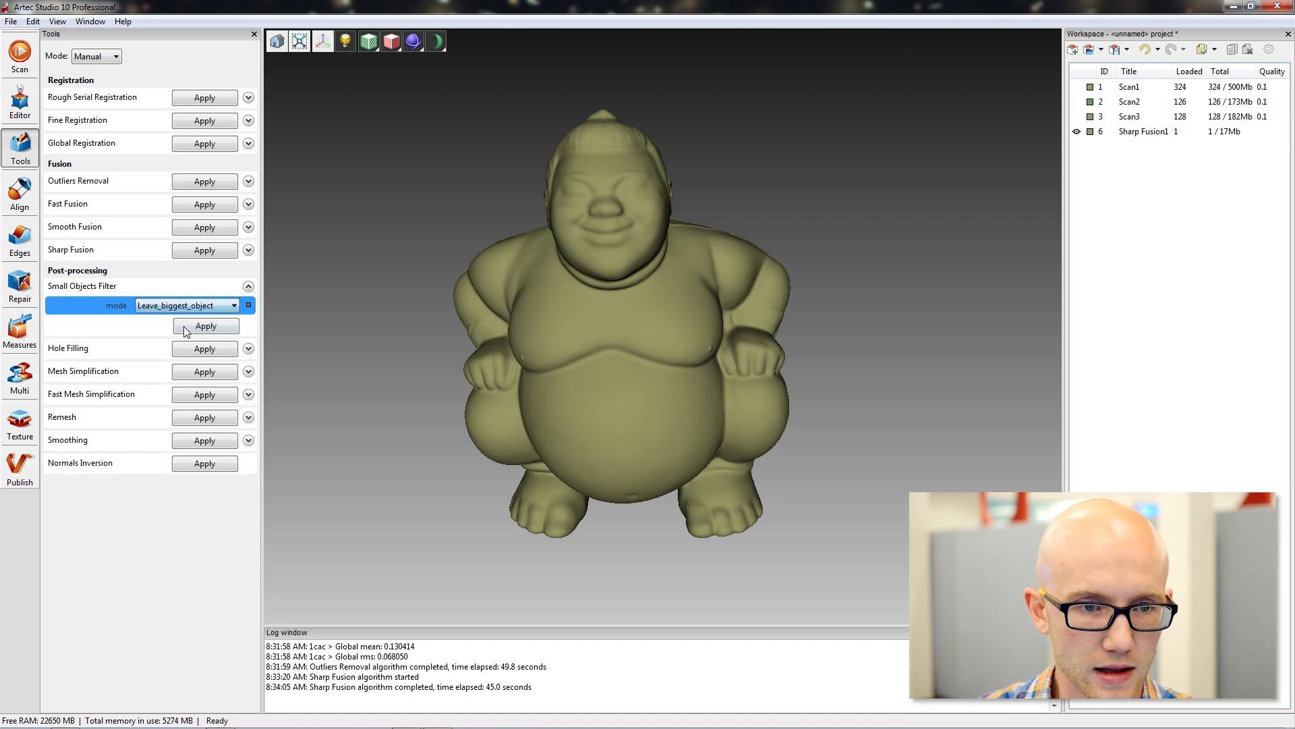
Run the Small Objects Filter on the fused figurine in Leave_biggest_object mode.
left_click(186, 330)
left_click_drag(413, 212, 590, 153)
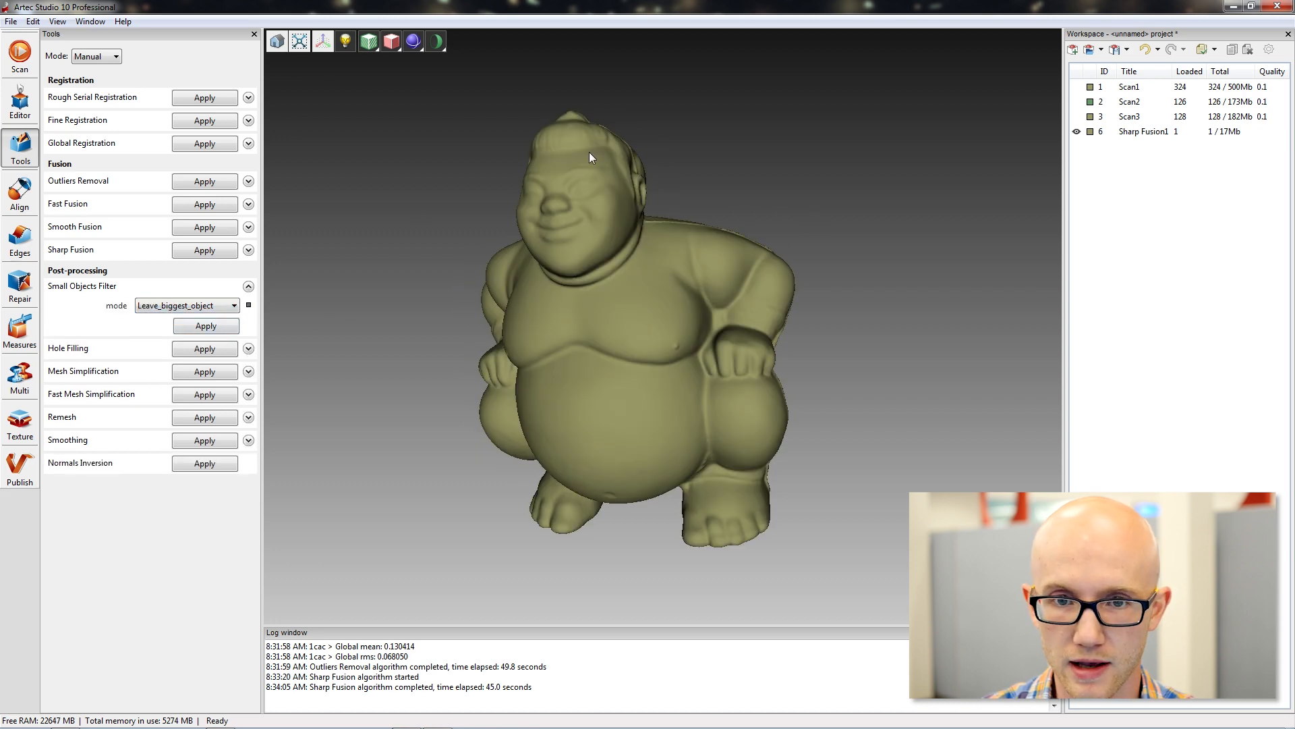
mouse_move(668, 297)
left_mouse_down()
mouse_move(529, 315)
mouse_move(596, 203)
left_mouse_up()
left_click_drag(743, 318, 506, 267)
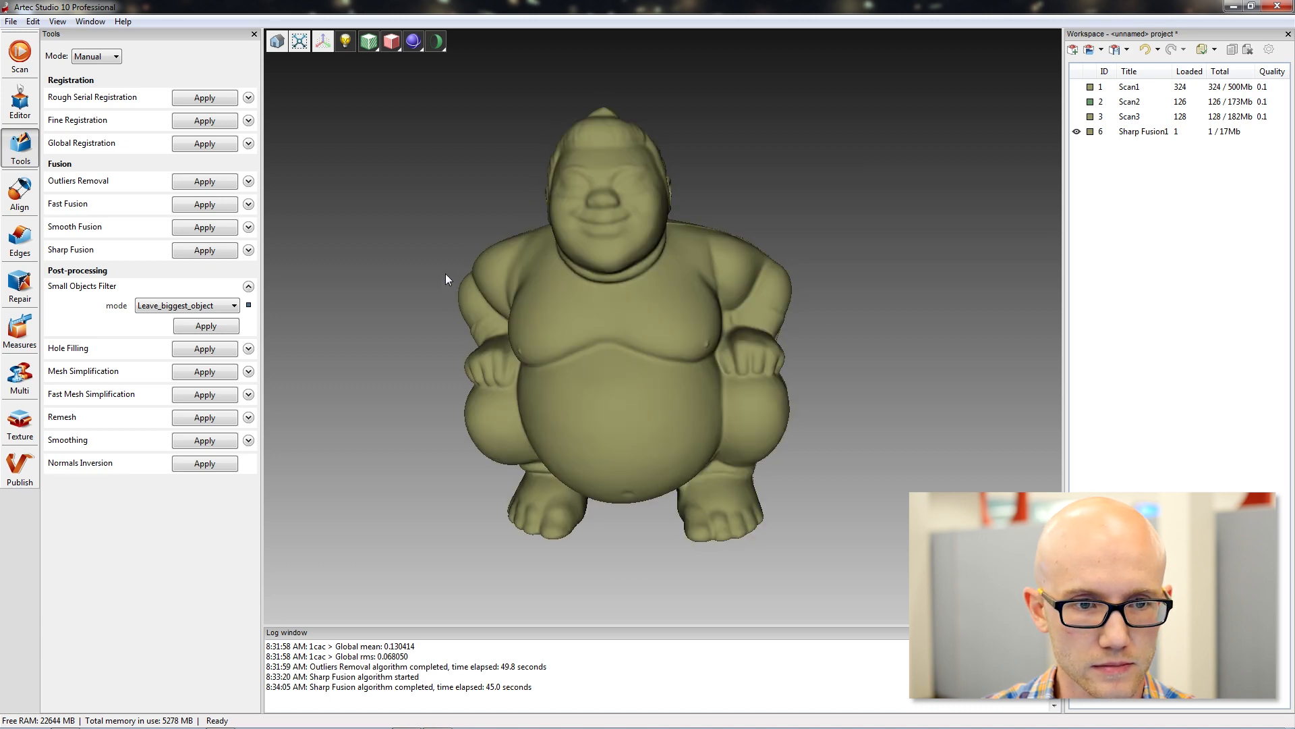
left_click(212, 326)
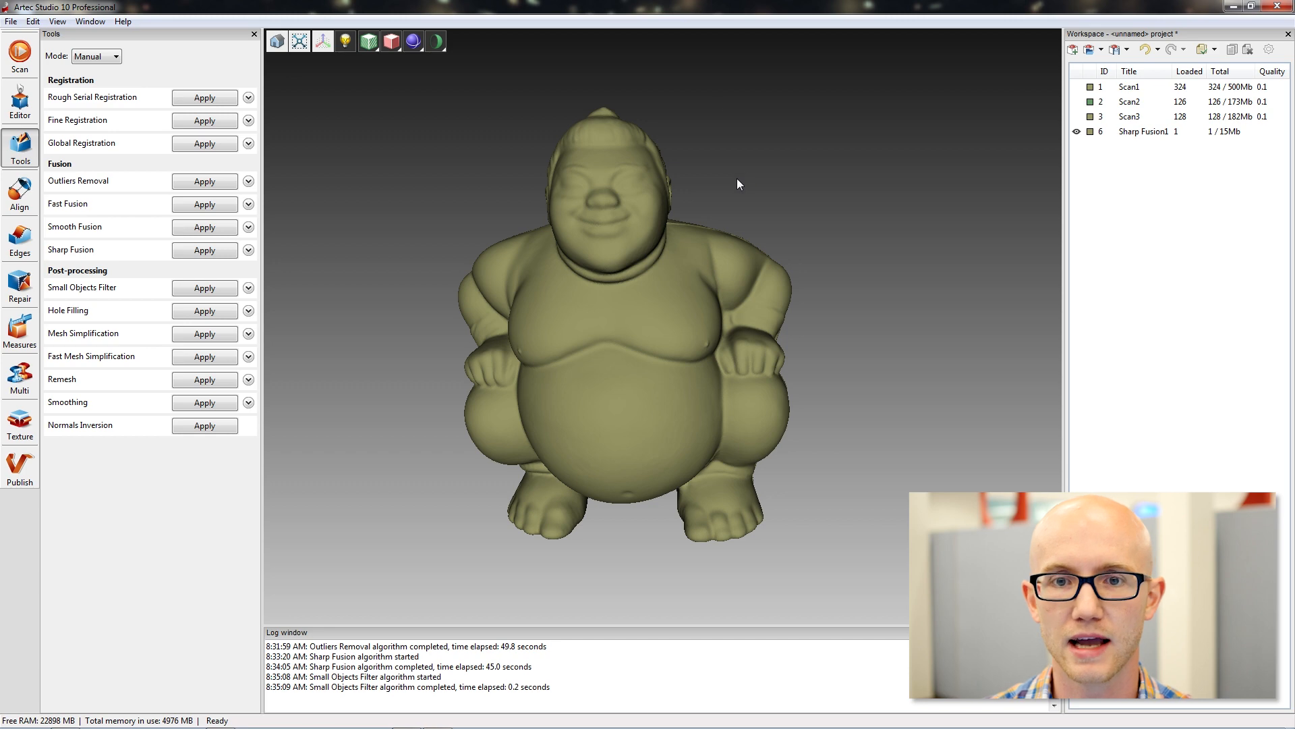
mouse_move(717, 133)
left_mouse_down()
mouse_move(762, 186)
mouse_move(784, 170)
left_mouse_up()
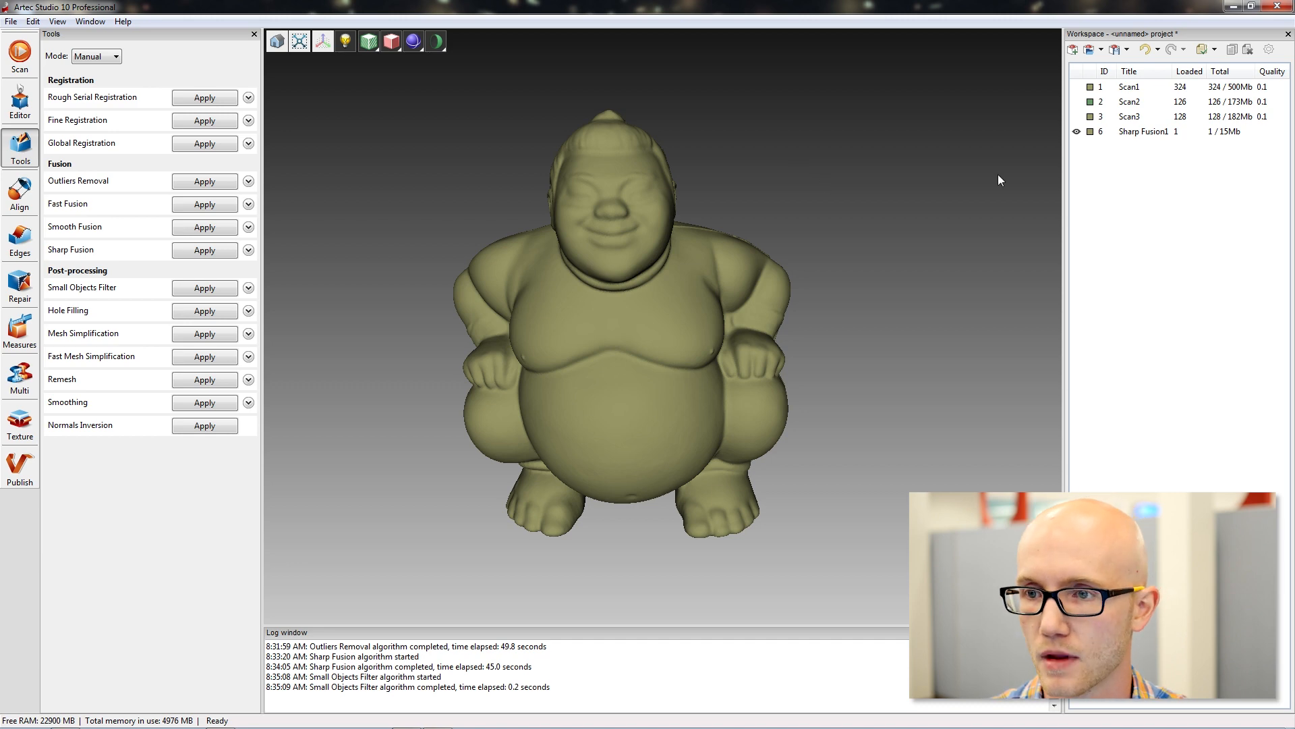
Inspect the fused figurine from the front, the side and above the head.
left_click(1142, 132)
mouse_move(884, 283)
left_mouse_down()
mouse_move(772, 205)
mouse_move(782, 213)
left_mouse_up()
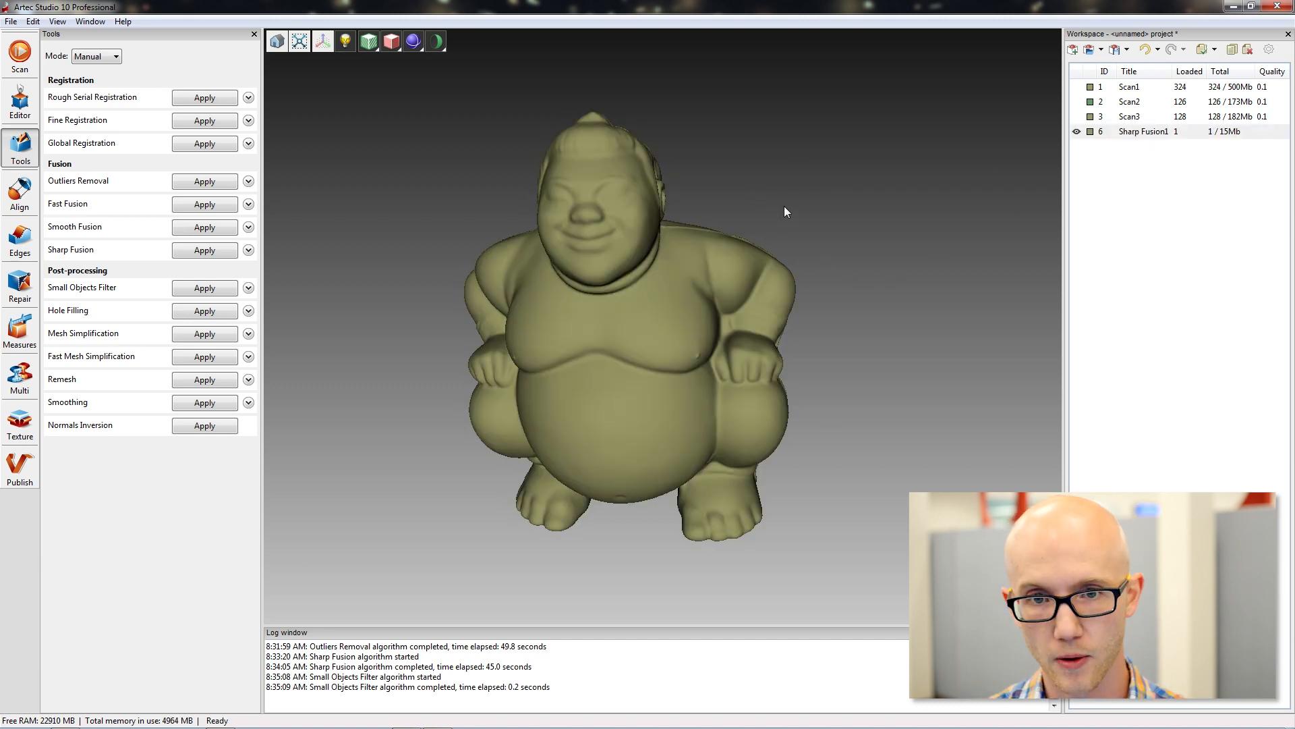
mouse_move(713, 250)
left_mouse_down()
mouse_move(780, 145)
mouse_move(1038, 174)
mouse_move(859, 249)
left_mouse_up()
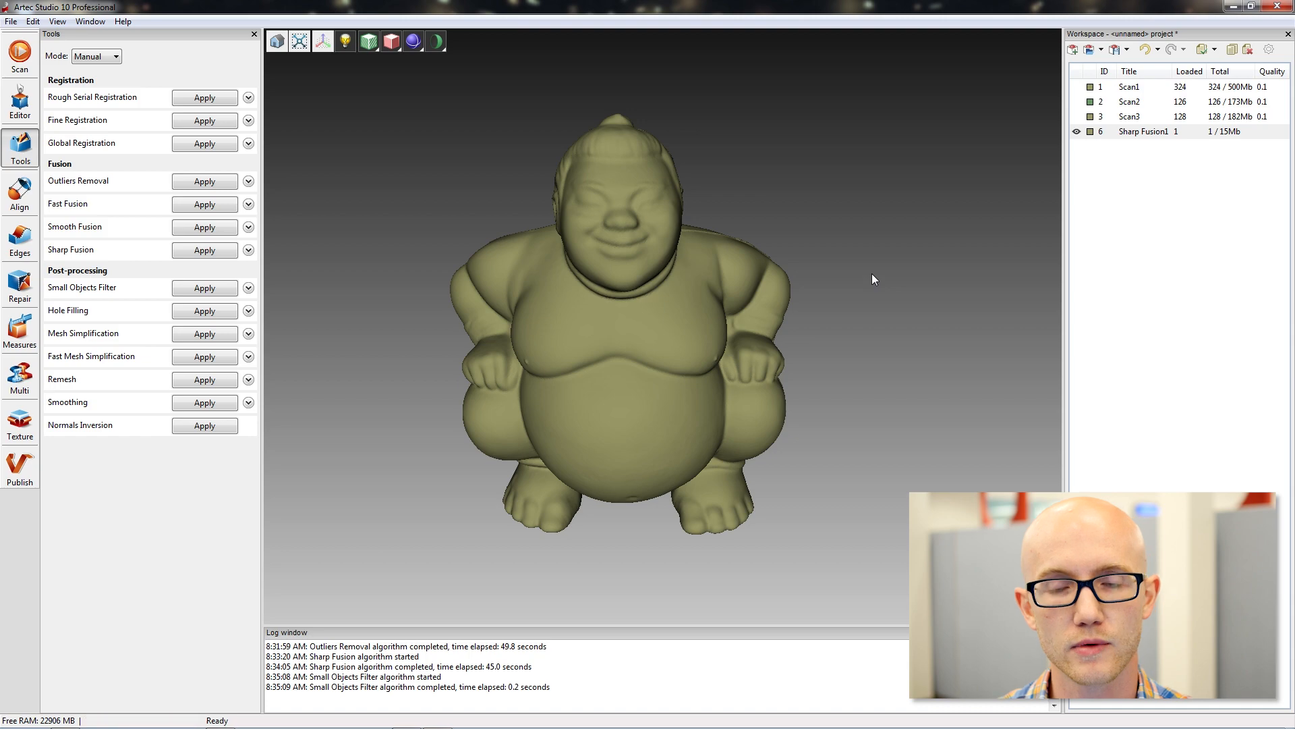
mouse_move(874, 266)
left_mouse_down()
mouse_move(737, 110)
mouse_move(729, 180)
mouse_move(664, 164)
mouse_move(809, 192)
mouse_move(804, 225)
mouse_move(795, 163)
left_mouse_up()
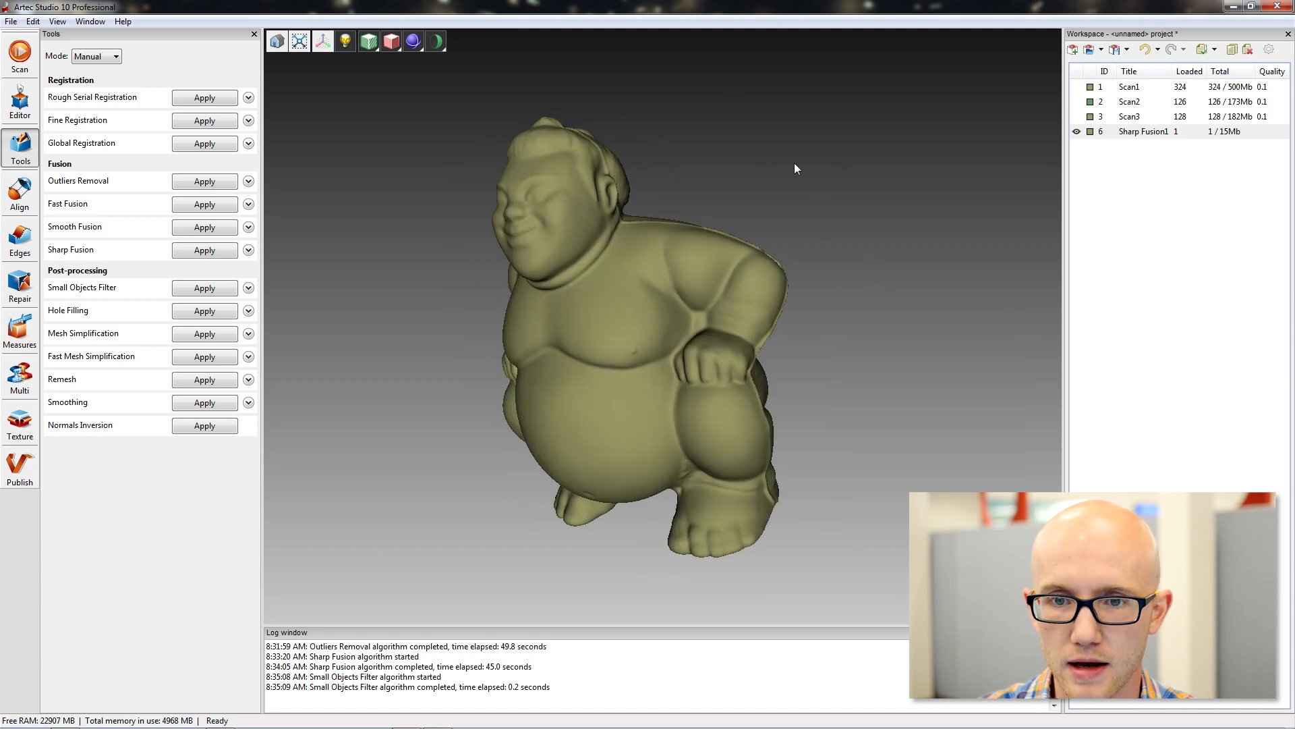
scroll(671, 154, "up", 3)
mouse_move(671, 154)
middle_mouse_down()
mouse_move(654, 123)
mouse_move(701, 134)
mouse_move(709, 155)
middle_mouse_up()
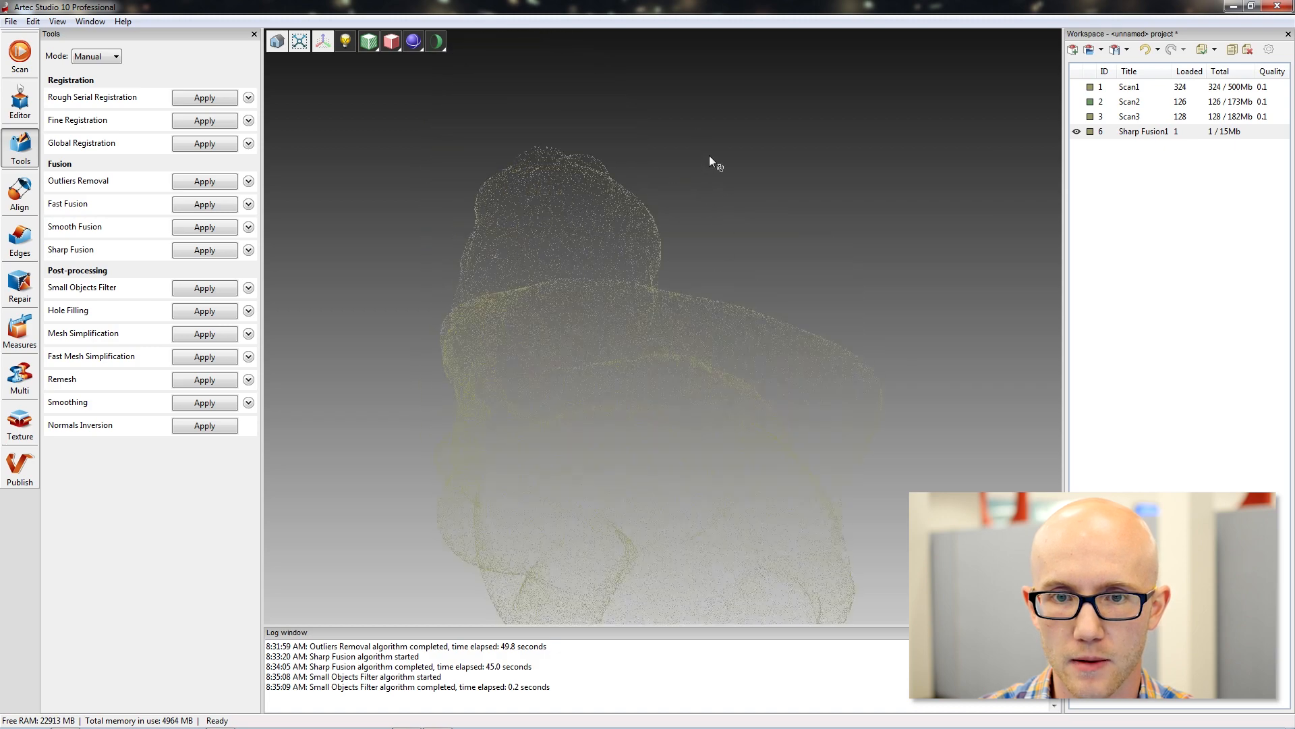
left_click_drag(708, 155, 704, 274)
left_click_drag(535, 301, 617, 269)
left_click_drag(870, 179, 840, 170)
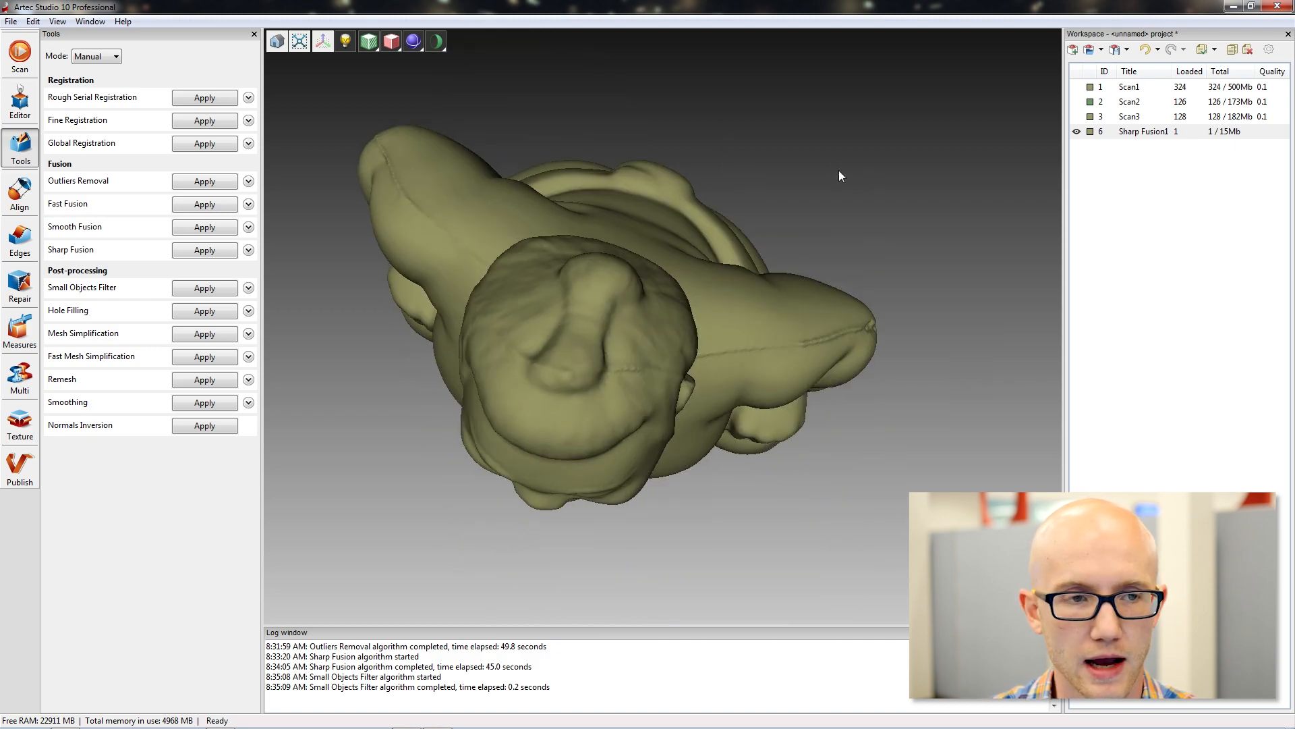
Remove the topknot on the figurine's head using the Defeature Brush in 3D selection mode and apply the edit.
left_click(19, 101)
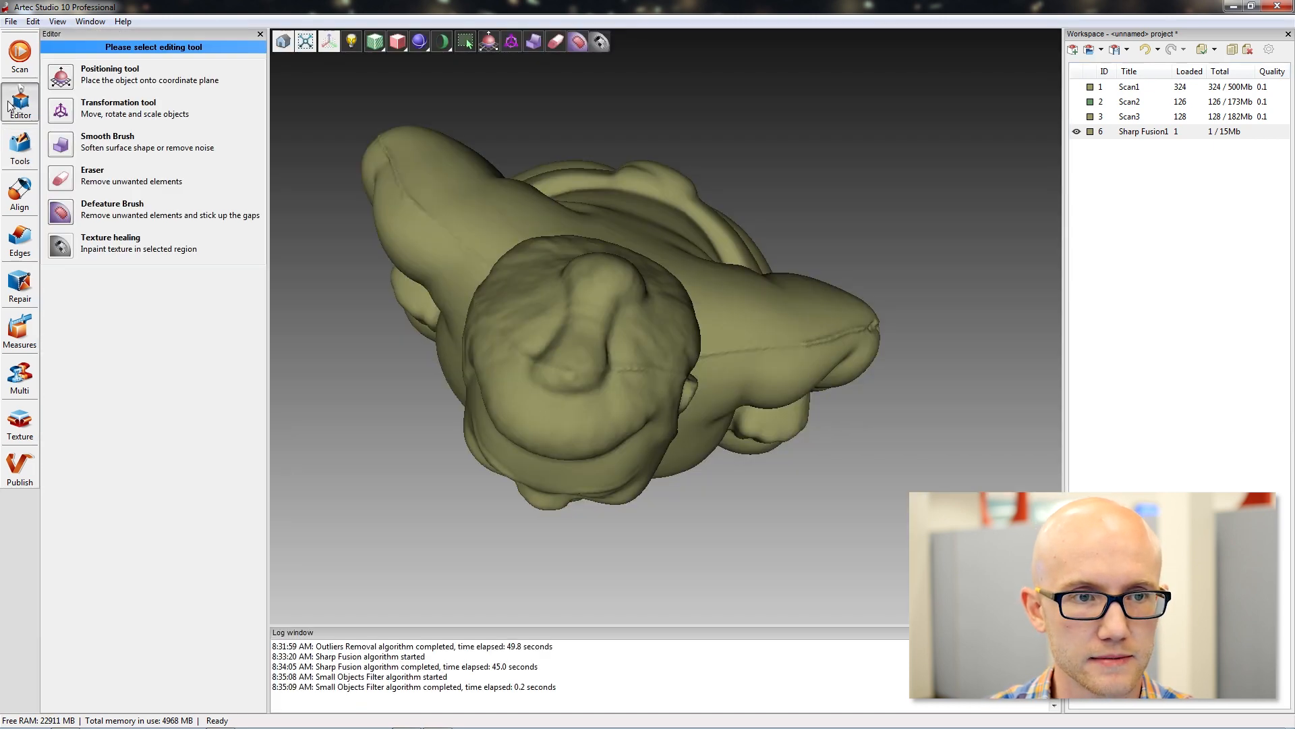
left_click(61, 214)
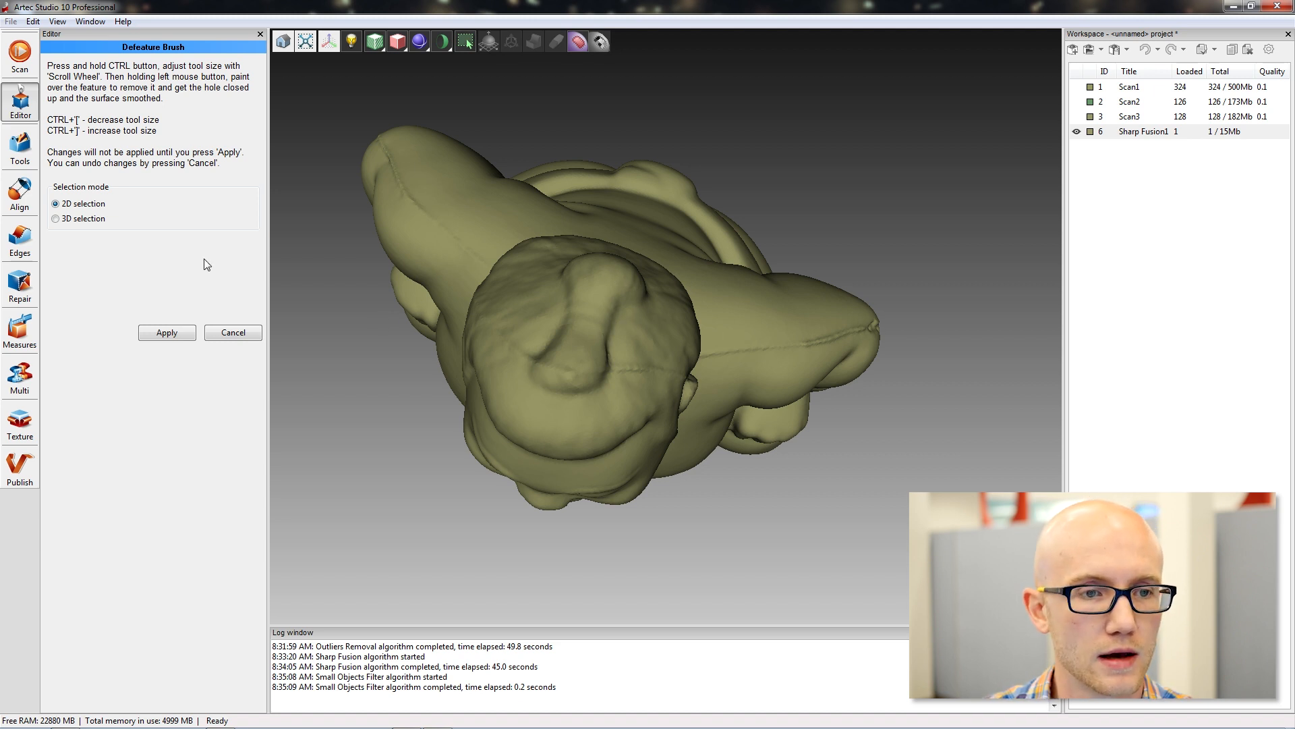
left_click(56, 219)
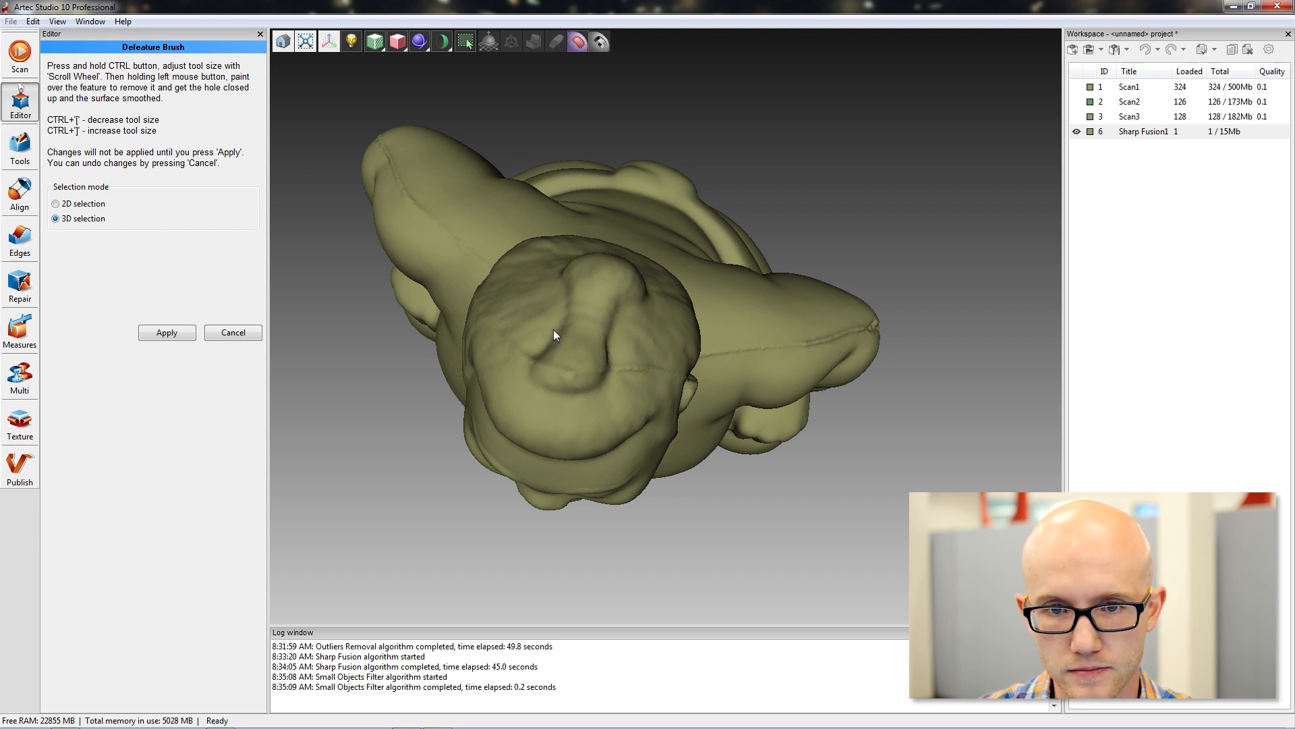
left_click(68, 204)
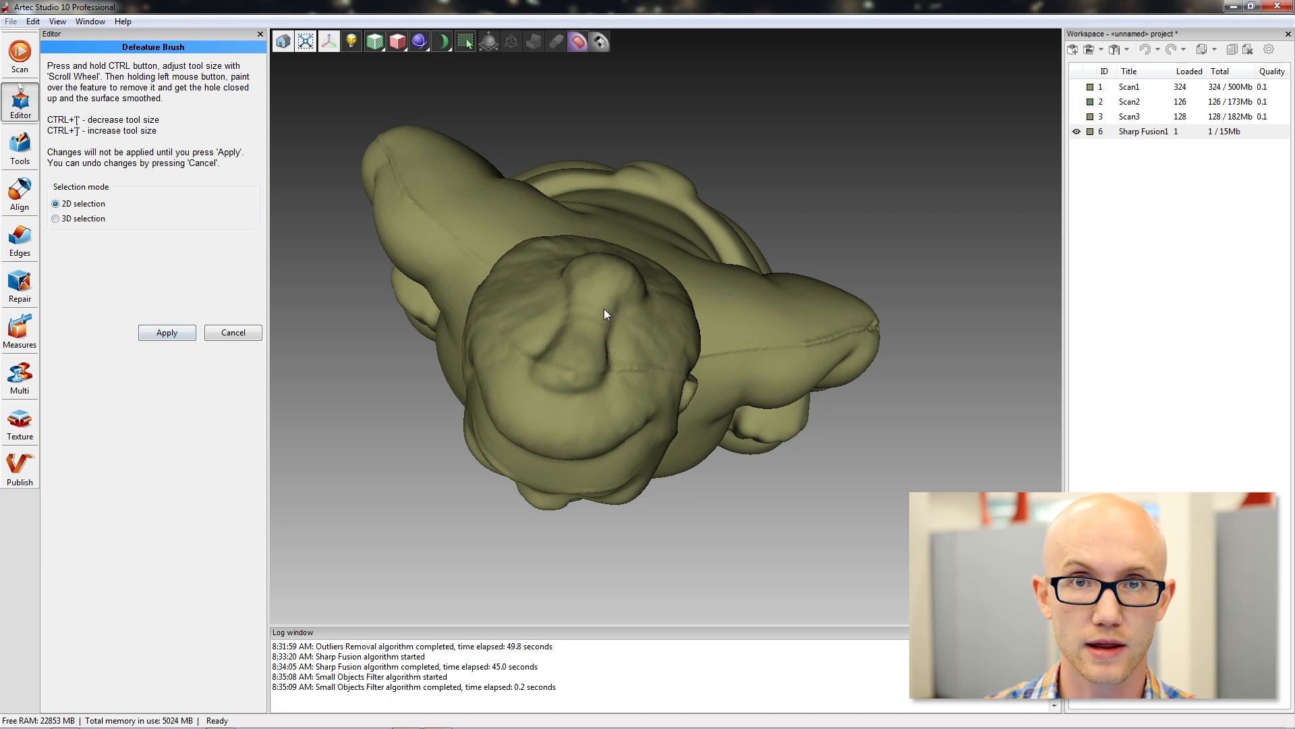
left_click(55, 218)
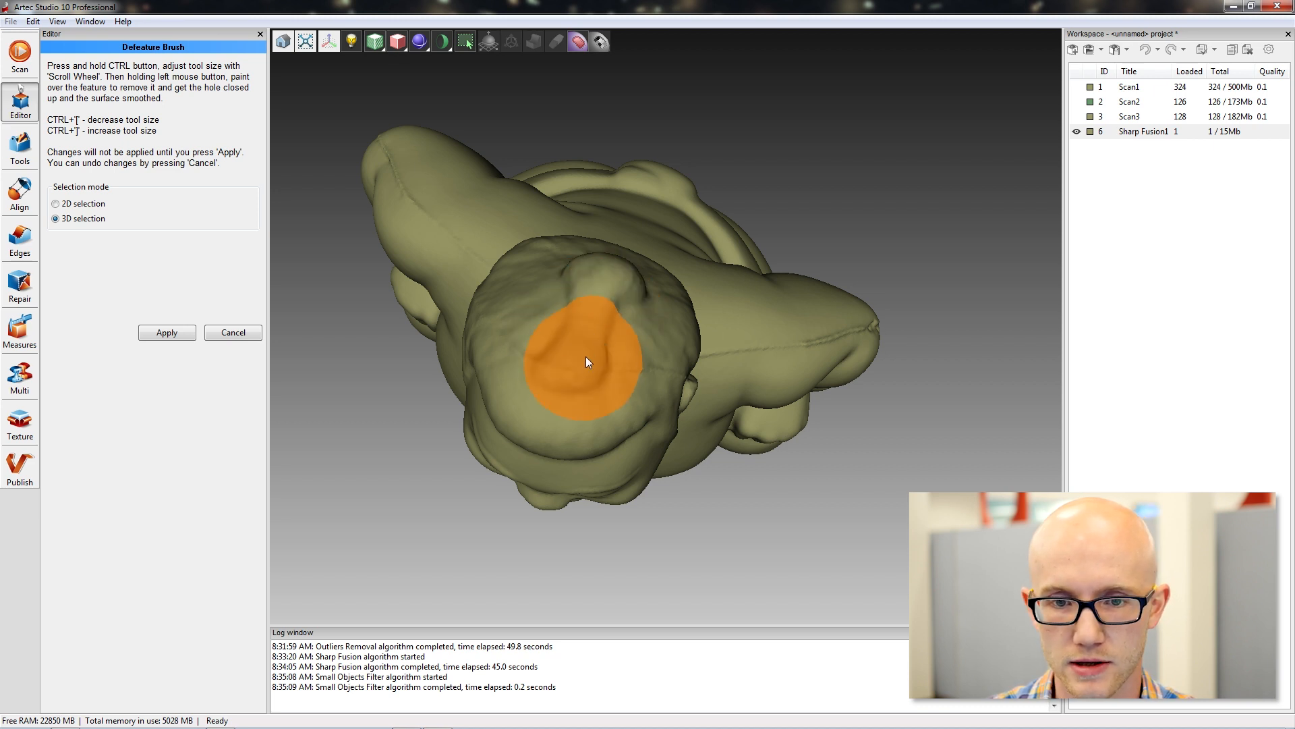
scroll(573, 360, "down", 5, "ctrl")
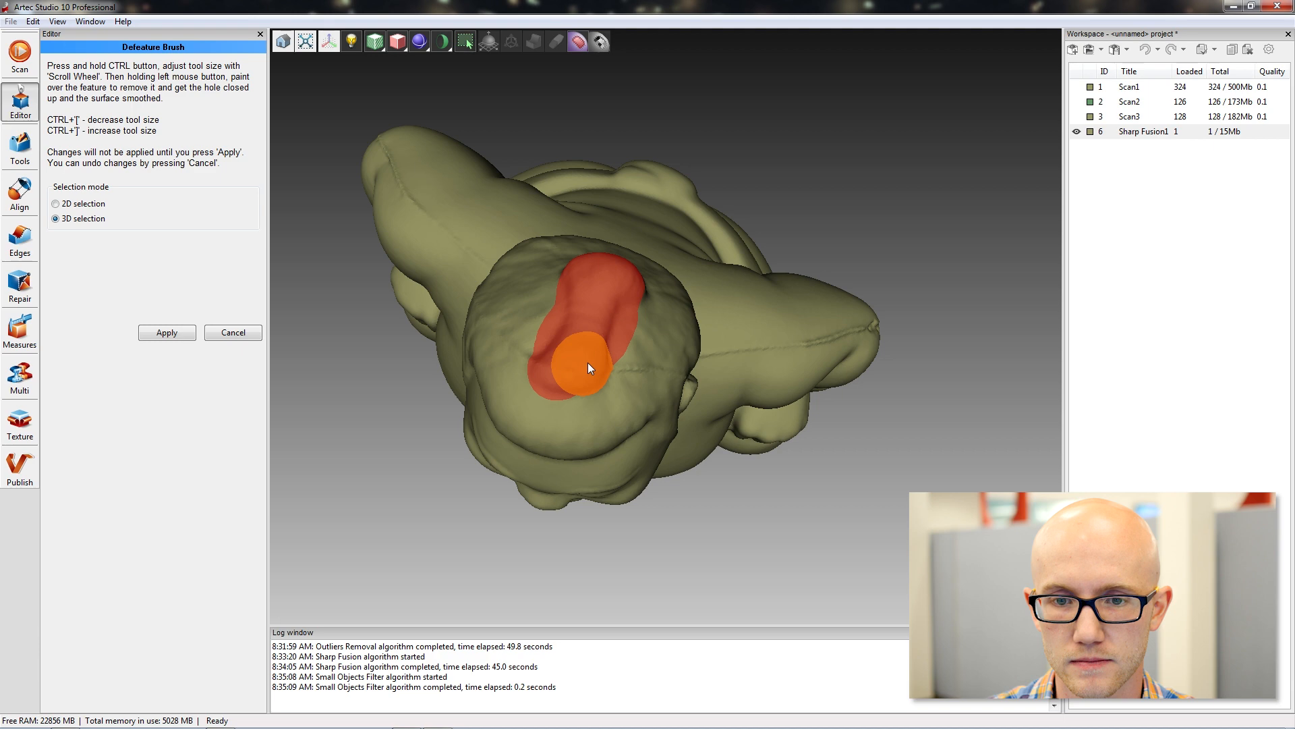
mouse_move(828, 236)
left_mouse_down()
mouse_move(841, 243)
mouse_move(536, 427)
left_mouse_up()
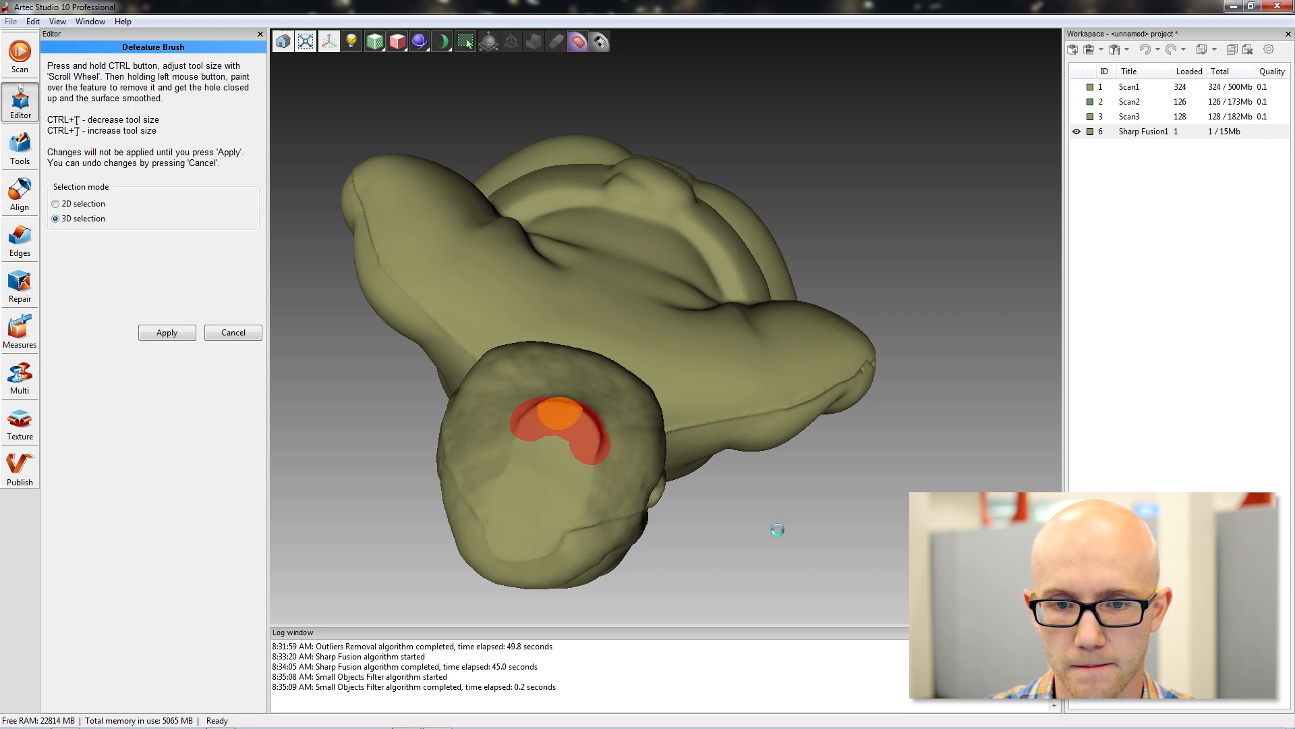
left_click_drag(763, 545, 843, 195)
left_click_drag(749, 161, 780, 130)
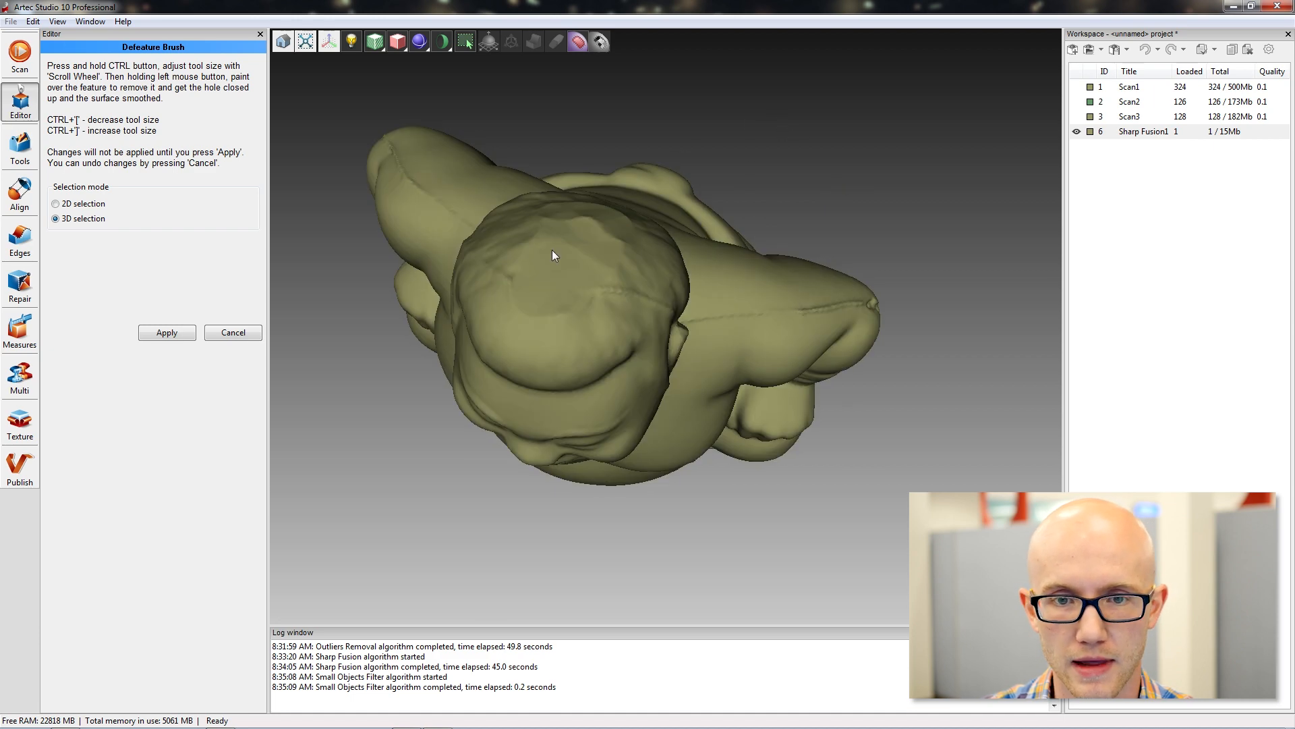
left_click(167, 332)
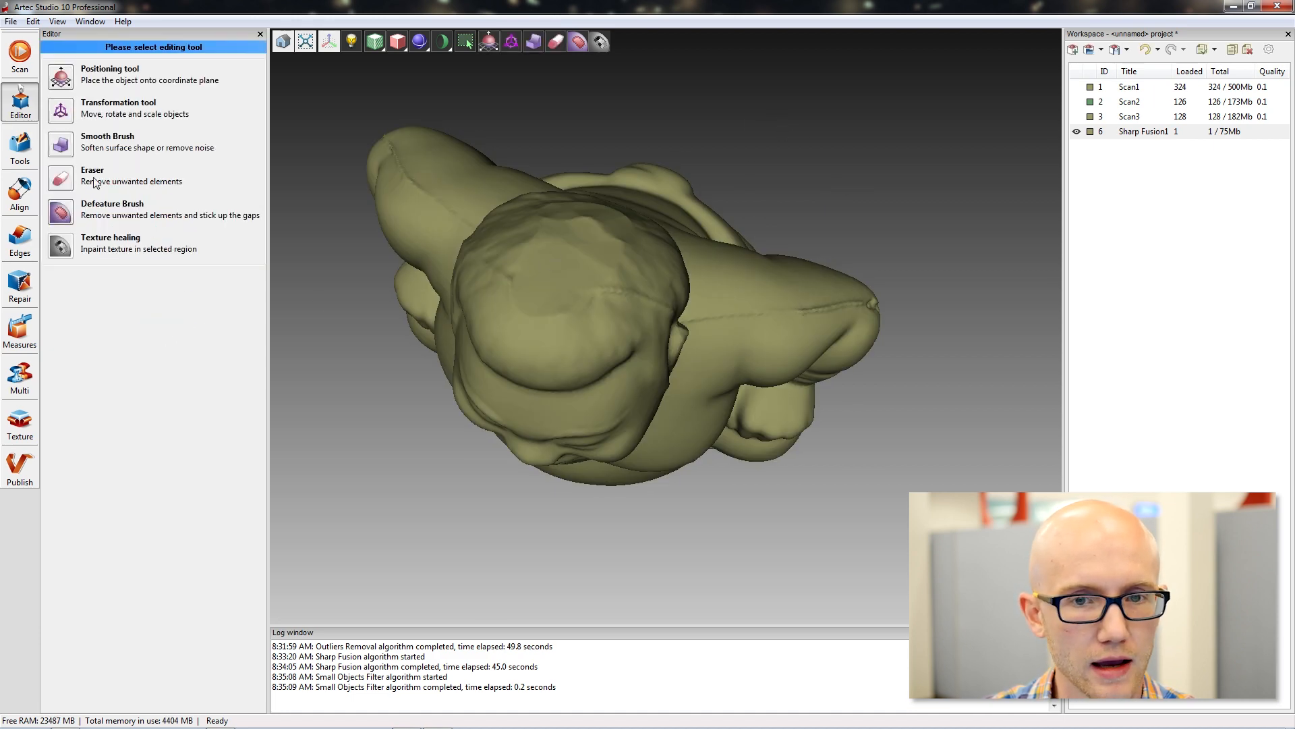
Smooth the crown of the head using the Smooth Brush with a 7.249 mm brush size and a smooth strength of 1.
left_click_drag(587, 378, 594, 361)
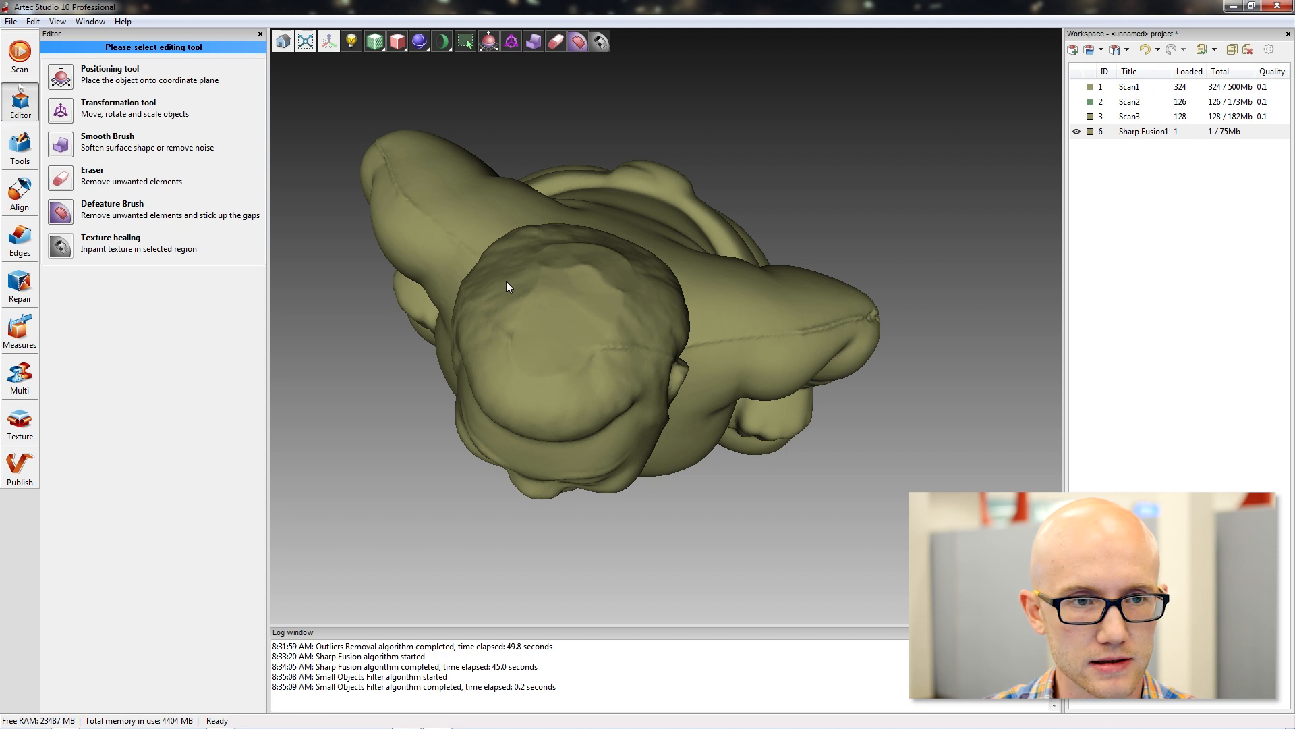
left_click(62, 144)
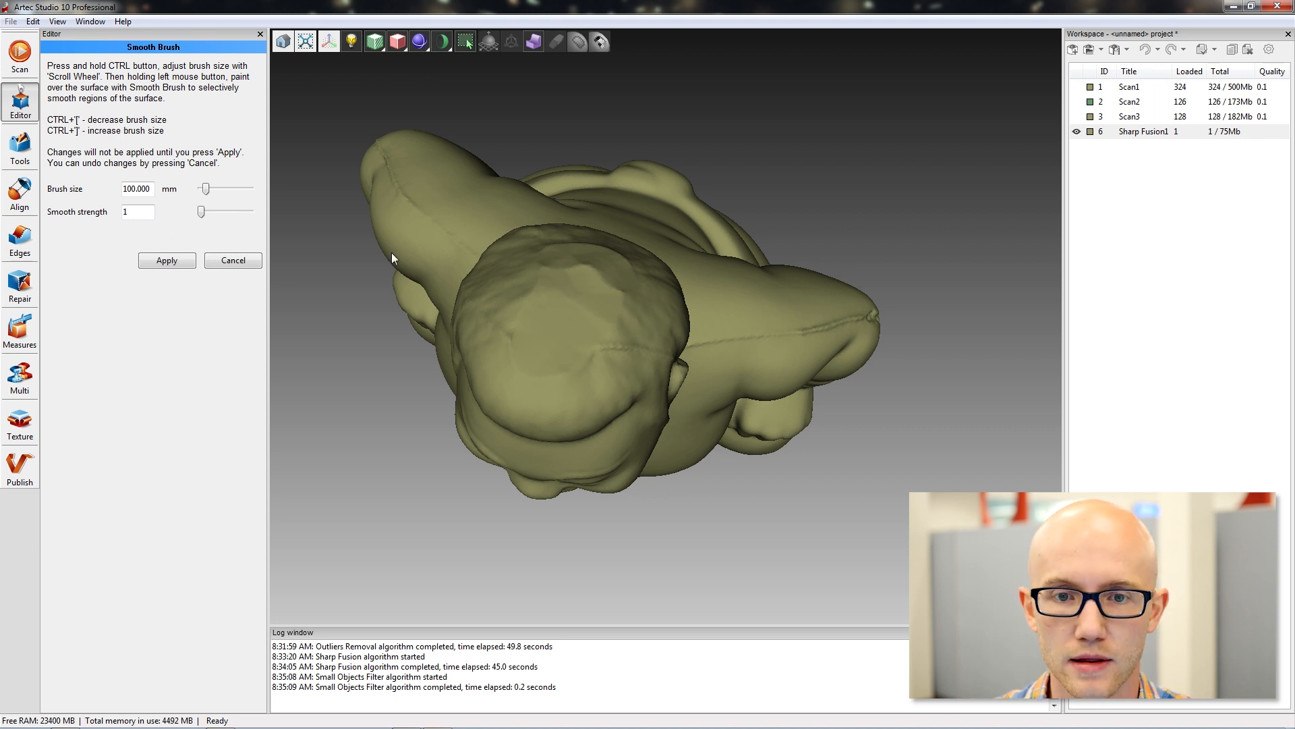
scroll(577, 280, "down", 6, "ctrl")
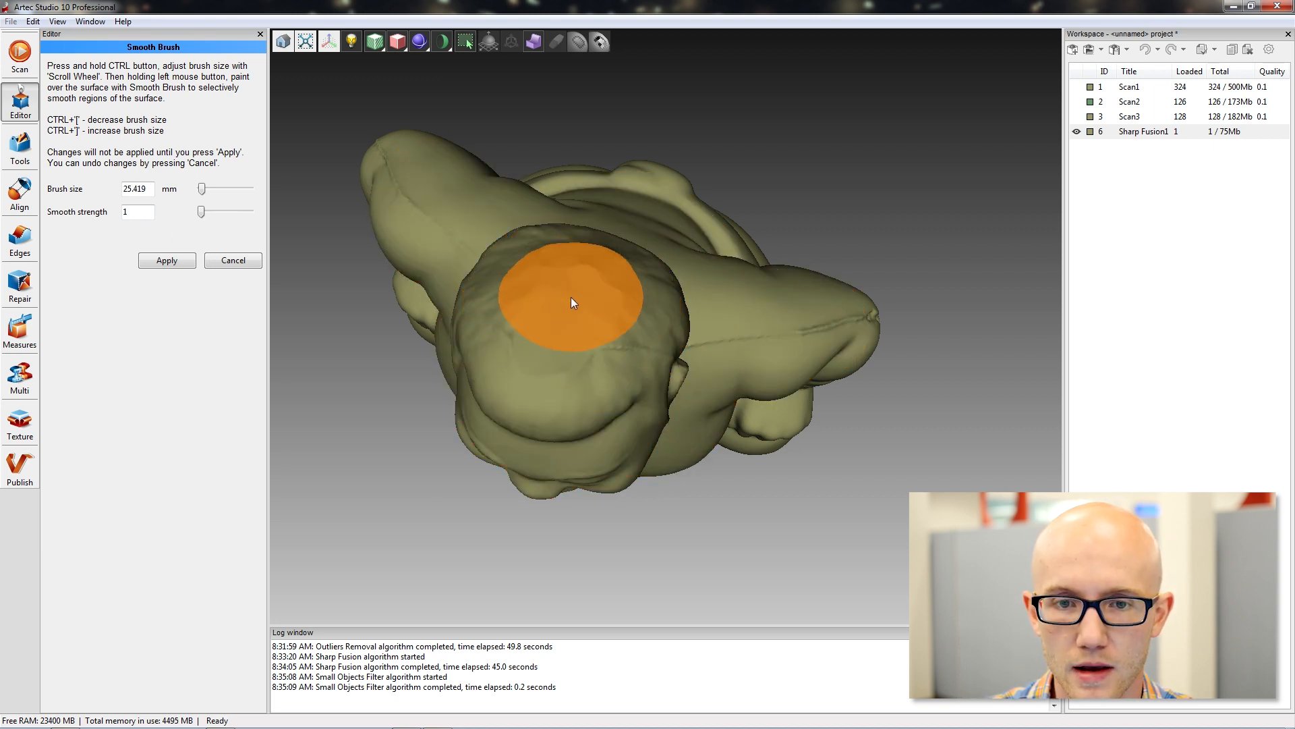
scroll(574, 303, "down", 2, "ctrl")
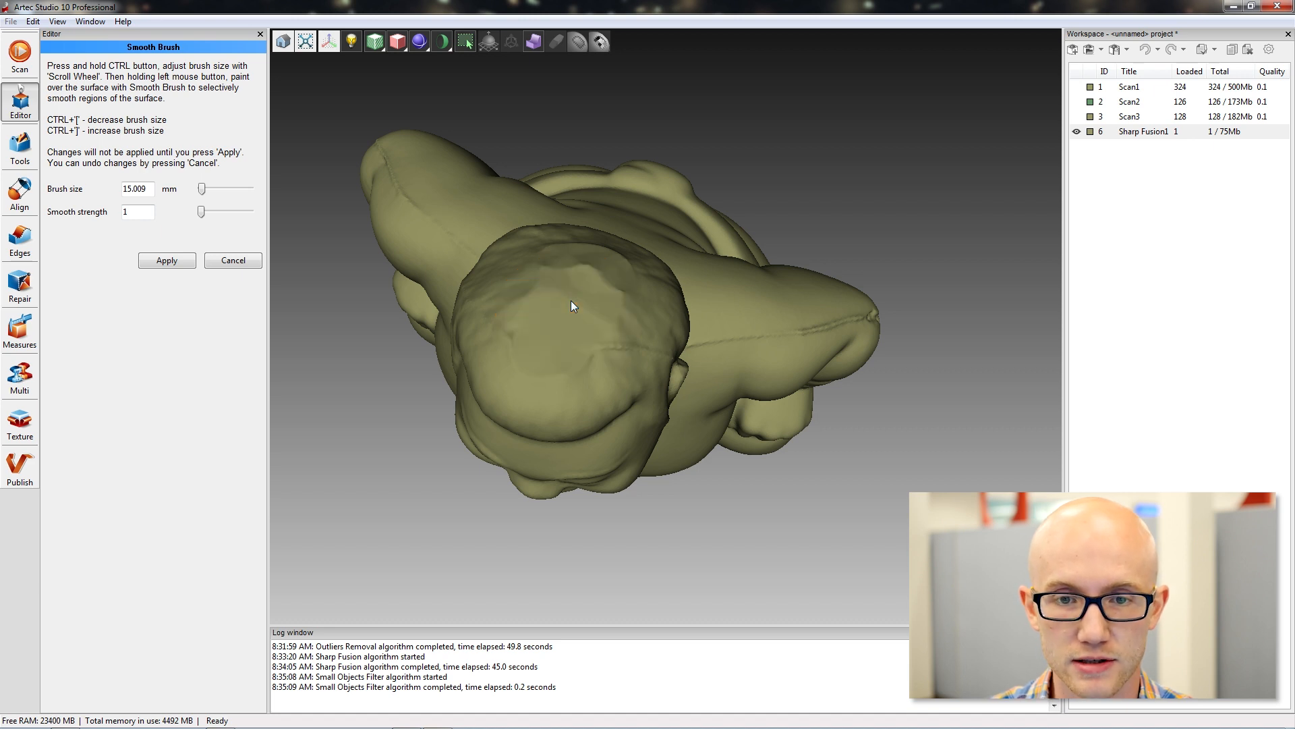
scroll(566, 313, "down", 2, "ctrl")
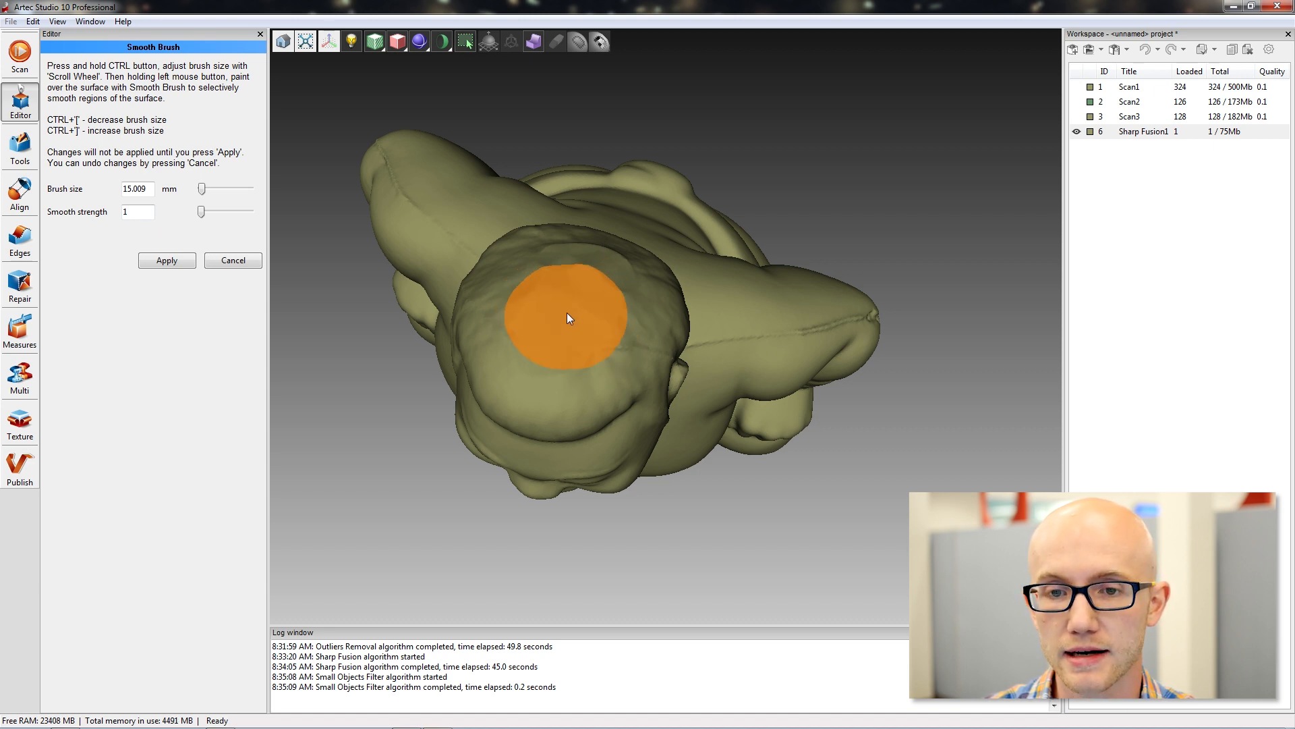
scroll(567, 313, "up", 4, "ctrl")
scroll(566, 313, "down", 2, "ctrl")
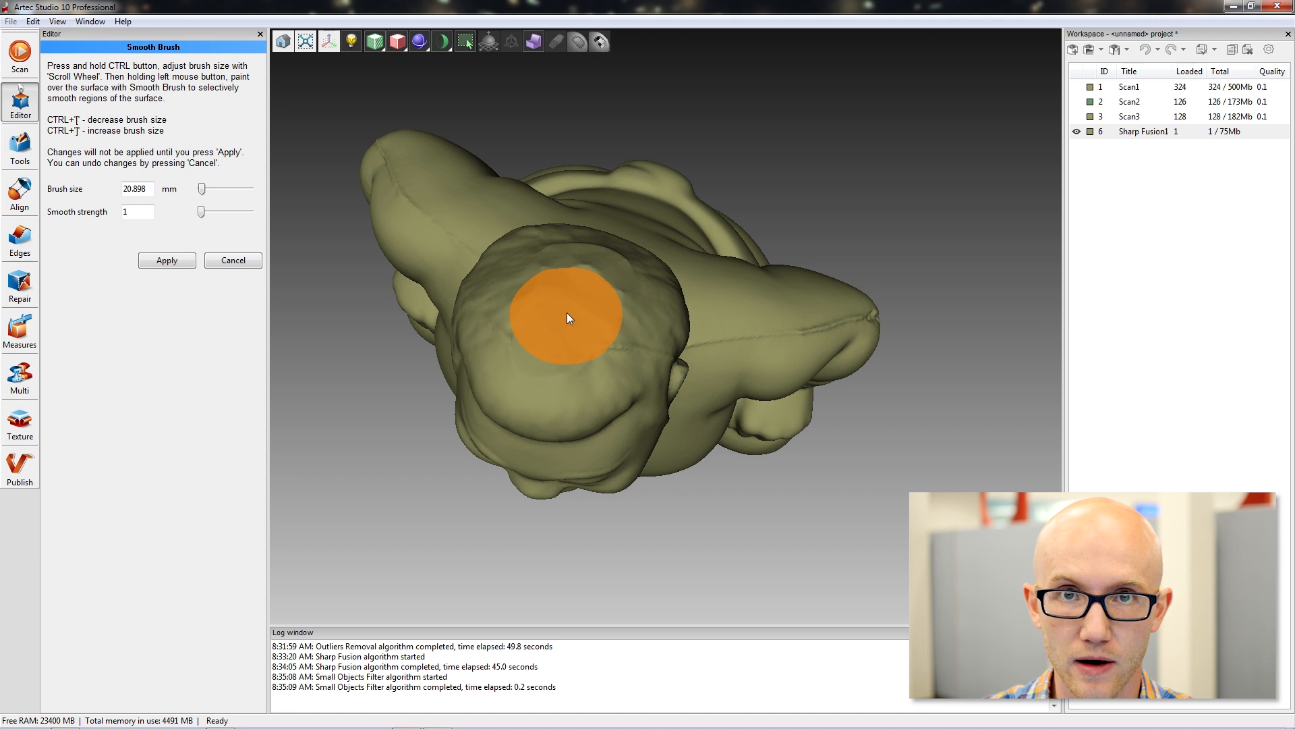
scroll(564, 312, "up", 4, "ctrl")
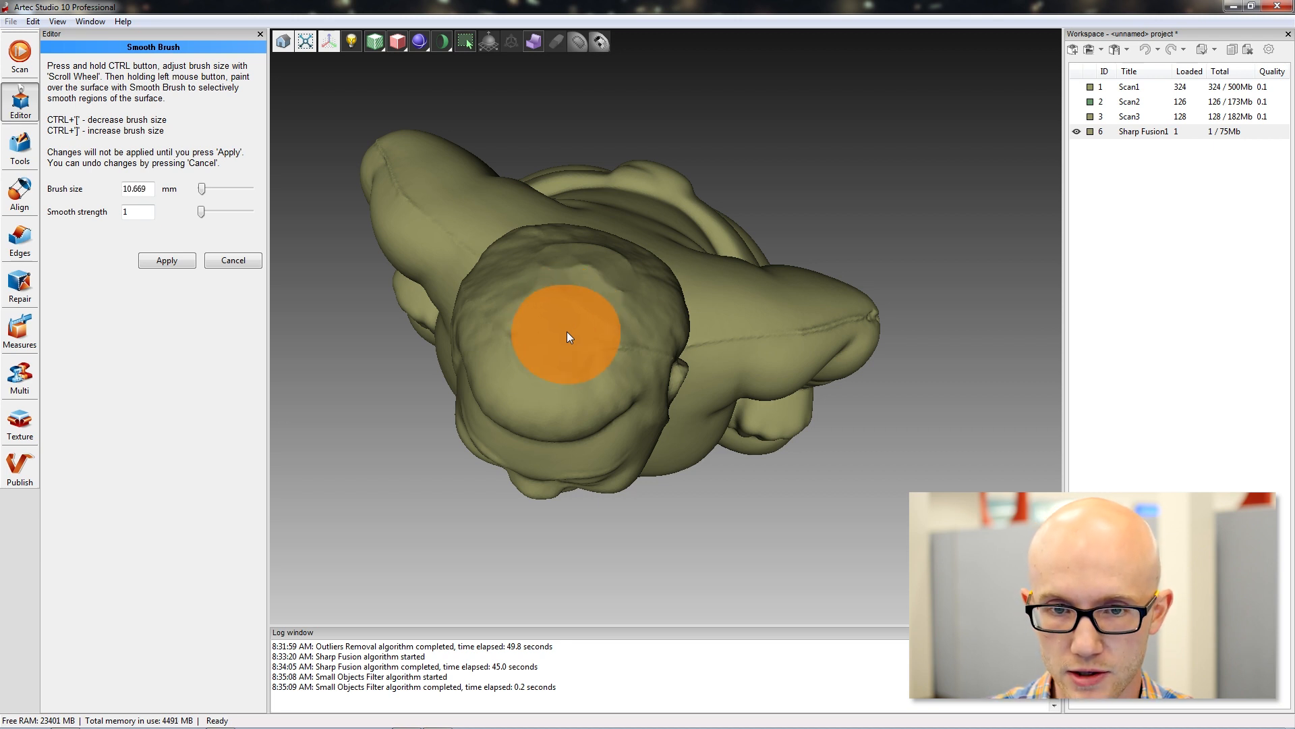
scroll(584, 297, "down", 7, "ctrl")
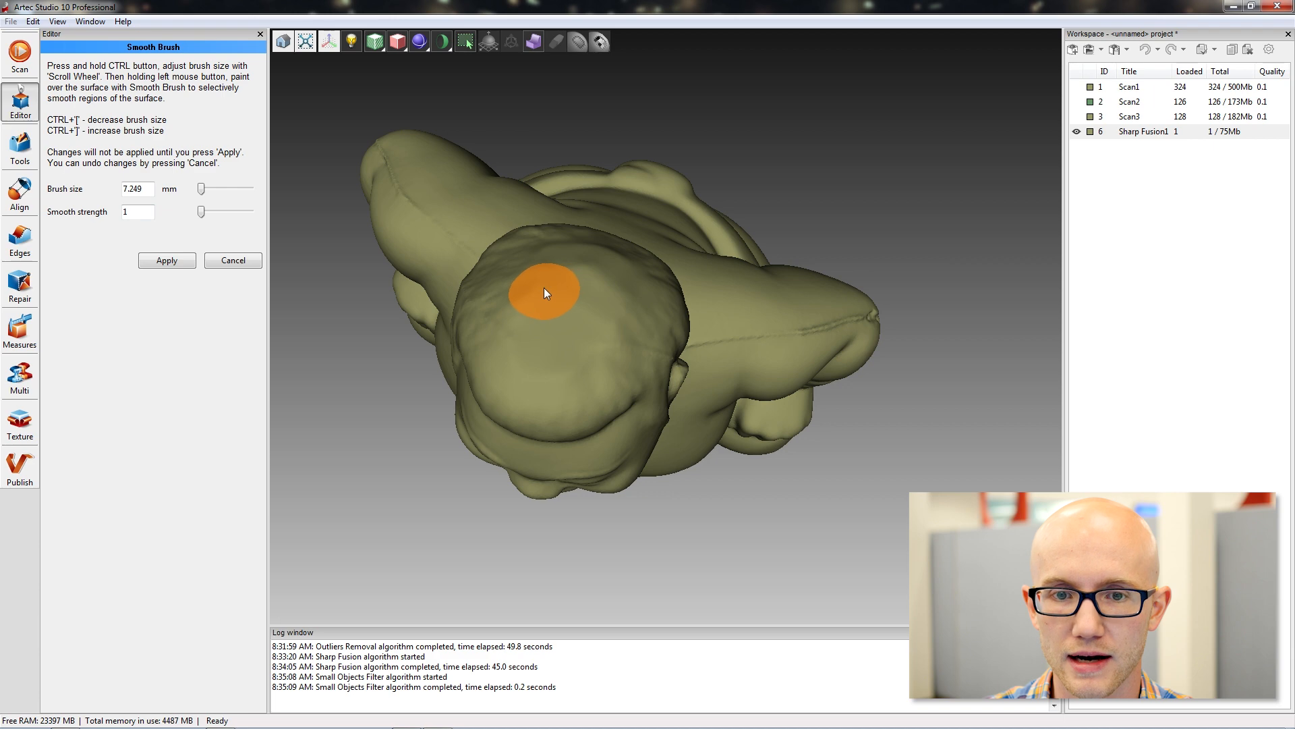
Smooth the figurine's face and shoulder seam with the same Smooth Brush settings and apply the smoothing.
mouse_move(765, 561)
left_mouse_down()
mouse_move(598, 526)
mouse_move(665, 389)
mouse_move(844, 231)
mouse_move(821, 142)
mouse_move(653, 190)
left_mouse_up()
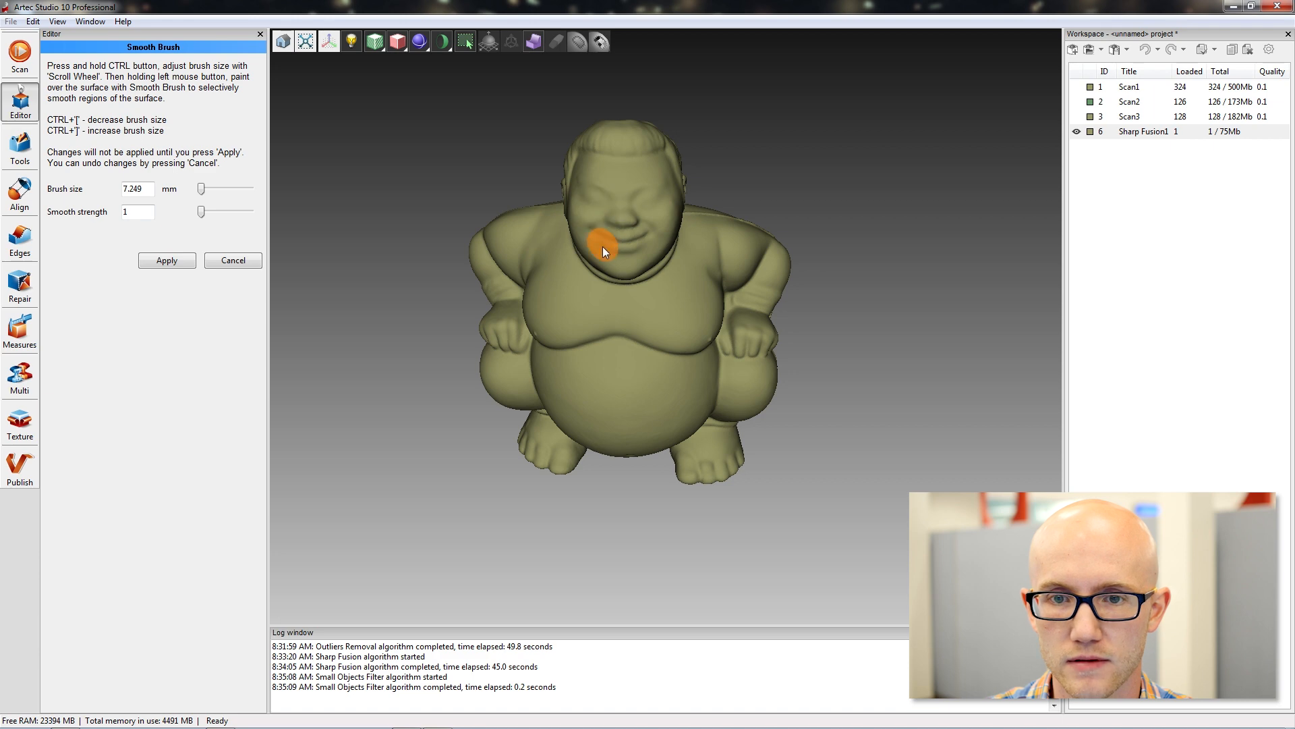
mouse_move(646, 214)
left_mouse_down("ctrl")
mouse_move(610, 226)
mouse_move(602, 184)
mouse_move(641, 212)
mouse_move(620, 189)
left_mouse_up("ctrl")
mouse_move(723, 196)
left_mouse_down()
mouse_move(758, 177)
mouse_move(485, 249)
mouse_move(677, 177)
mouse_move(677, 234)
mouse_move(731, 190)
mouse_move(758, 202)
mouse_move(722, 206)
mouse_move(731, 260)
mouse_move(601, 333)
left_mouse_up()
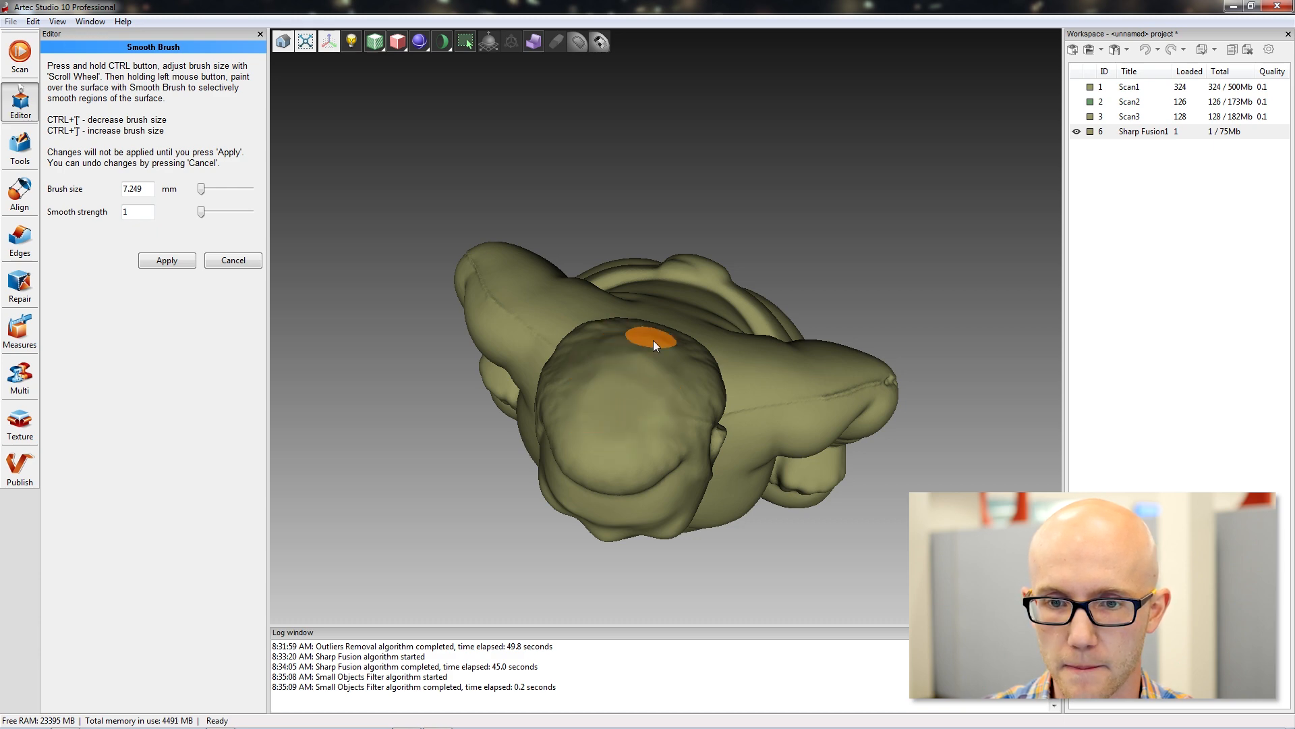
mouse_move(659, 416)
left_mouse_down()
mouse_move(816, 238)
mouse_move(738, 220)
left_mouse_up()
mouse_move(622, 362)
left_mouse_down()
mouse_move(860, 180)
mouse_move(844, 170)
mouse_move(743, 278)
left_mouse_up()
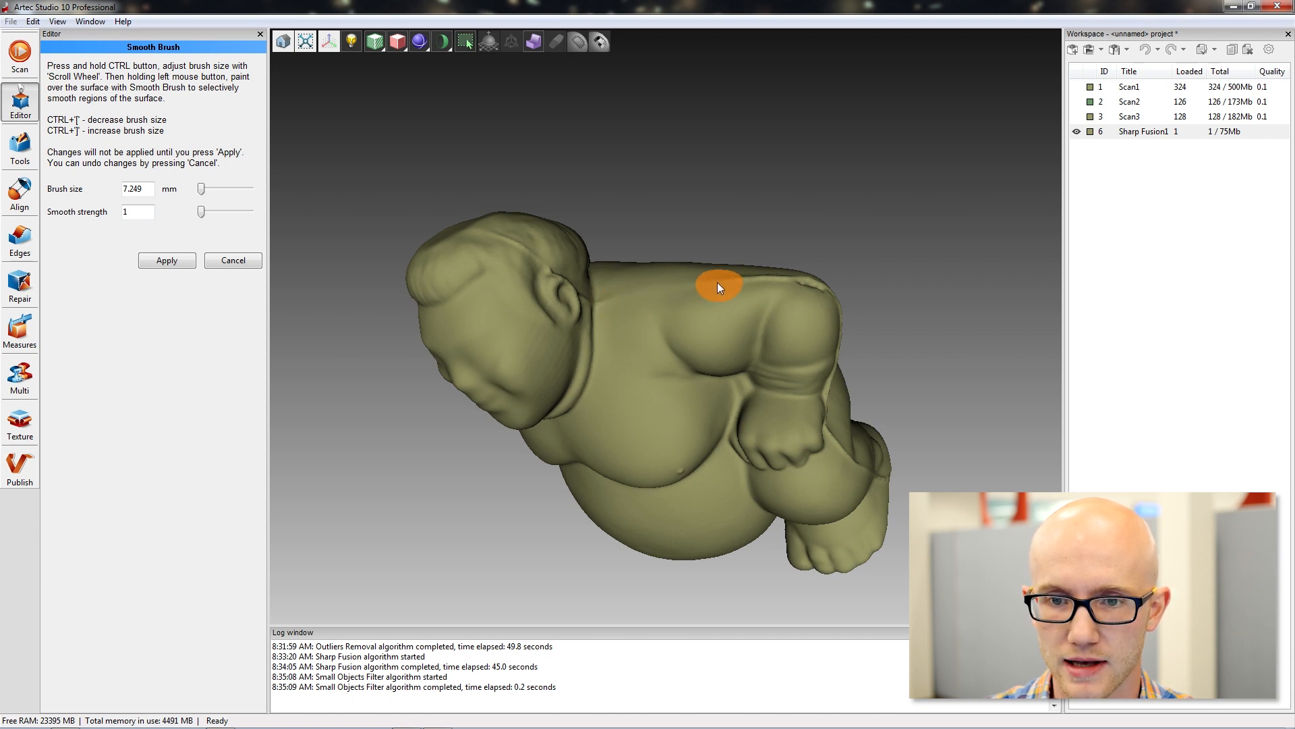
left_click_drag(644, 302, 716, 159)
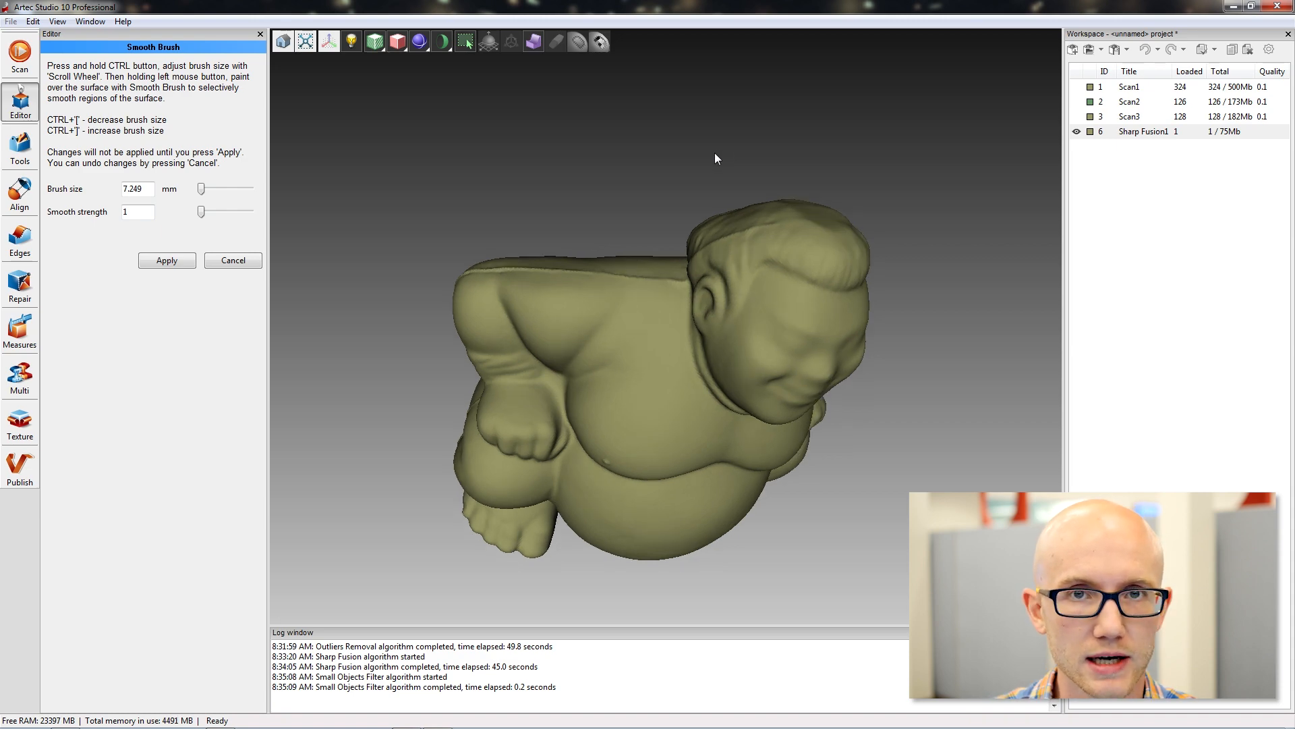
left_click_drag(665, 152, 650, 203)
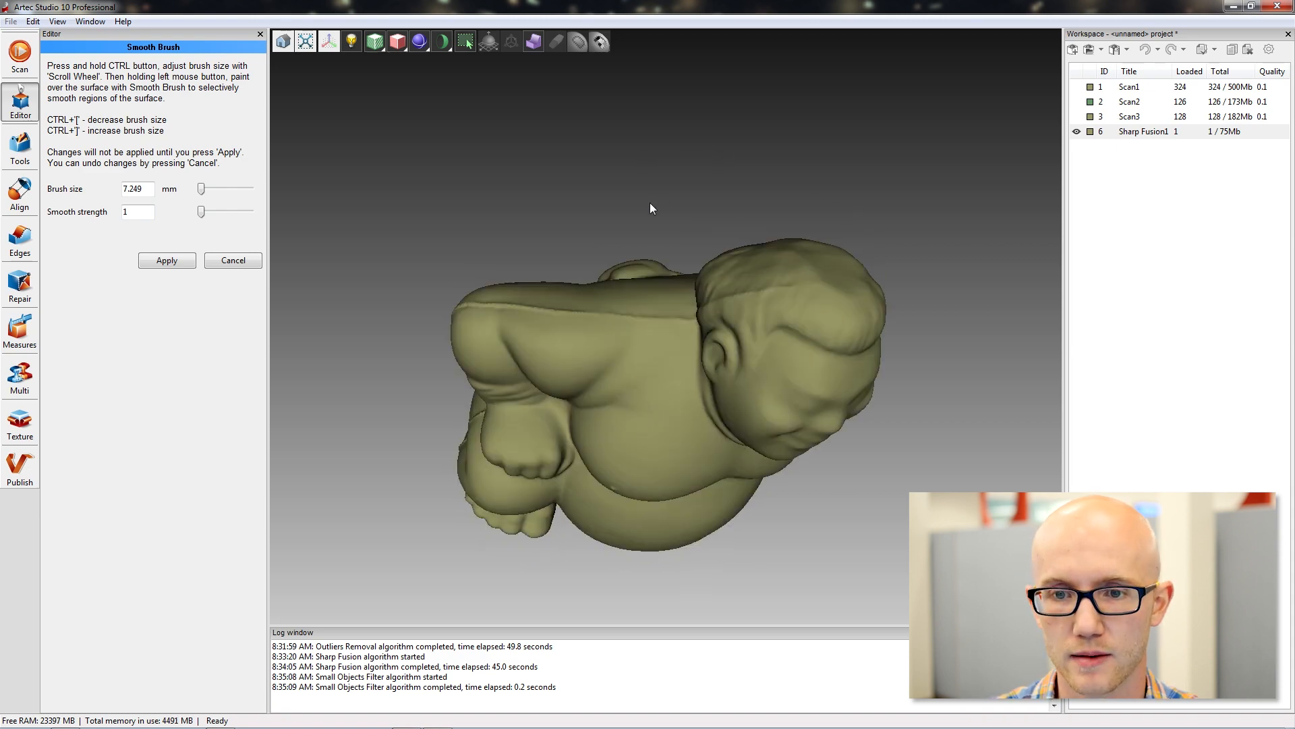
left_click_drag(689, 148, 677, 331)
left_click(168, 262)
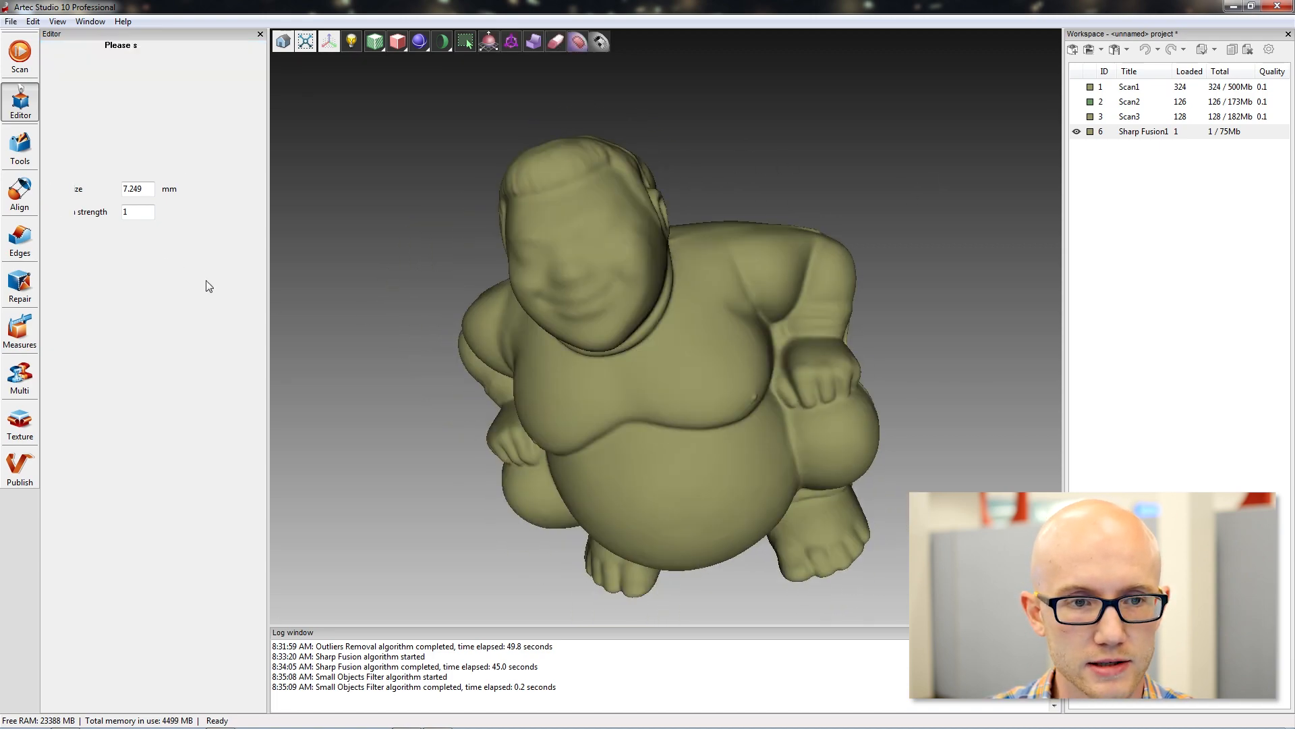
Undo the Smooth Brush and Defeature Brush edits on the fused figurine.
left_click_drag(404, 259, 662, 223)
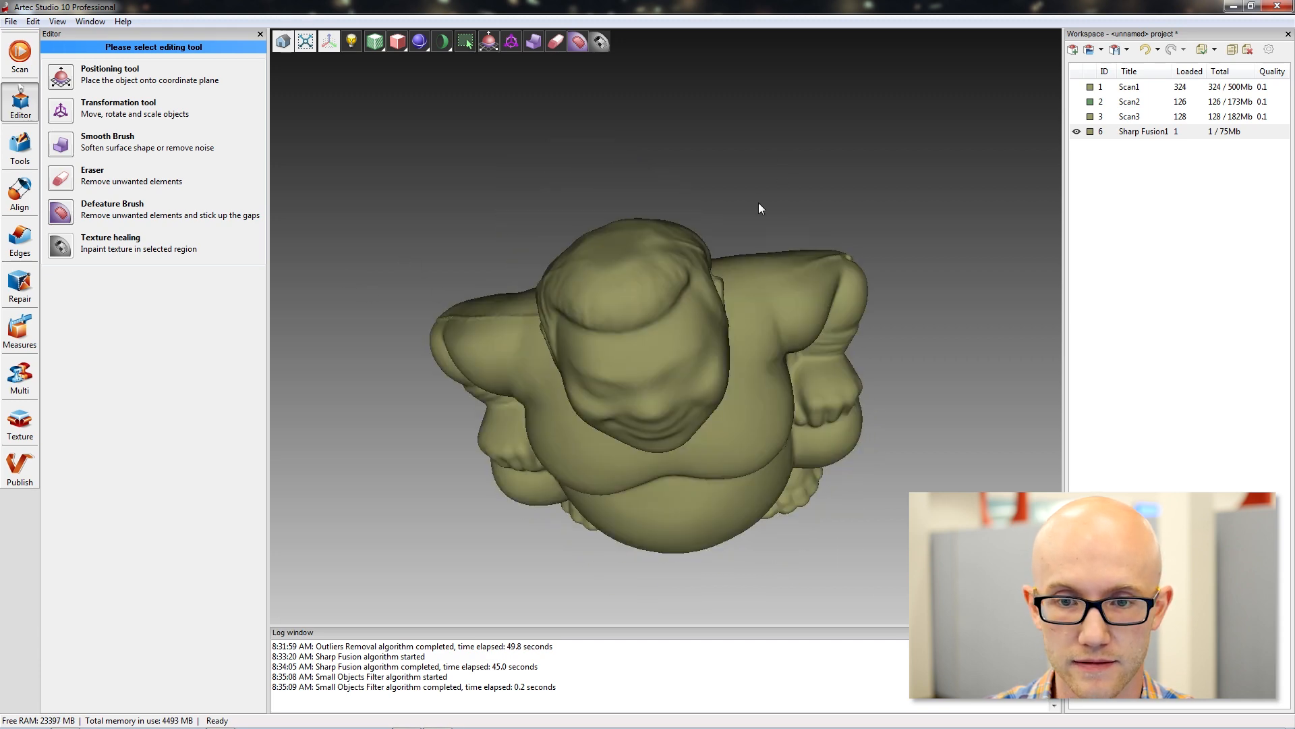
left_click_drag(760, 205, 743, 231)
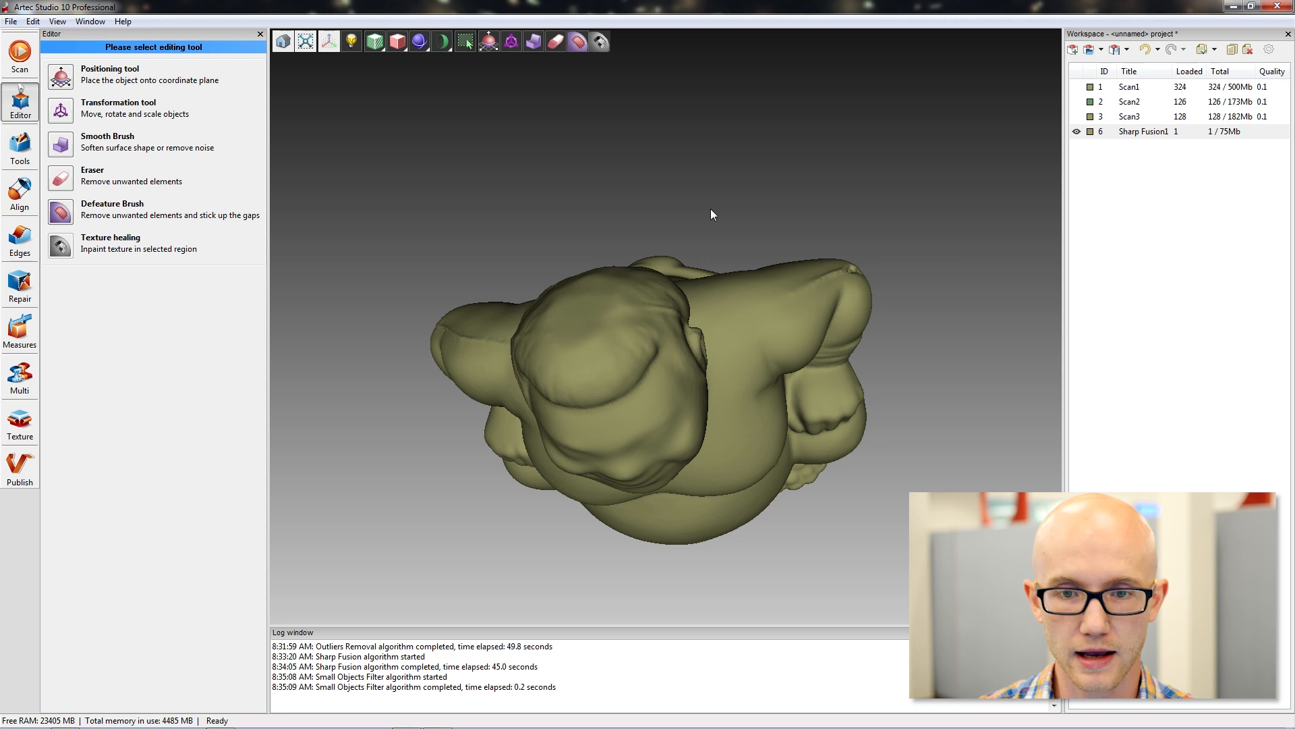
key("ctrl+z")
left_click_drag(472, 189, 456, 190)
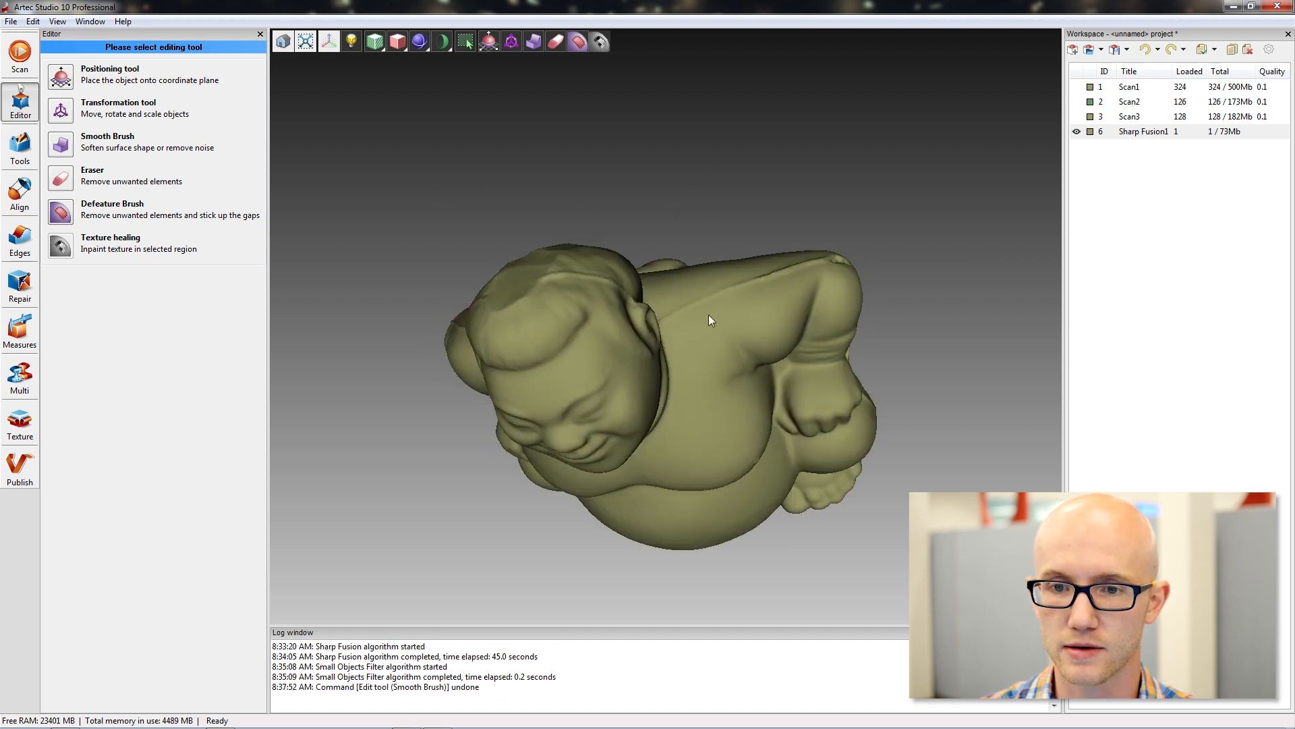
key("ctrl+z")
Open the details of the Sharp Fusion1 model to check its polygon and vertex counts.
left_click_drag(650, 188, 627, 267)
left_click_drag(590, 408, 533, 122)
mouse_move(969, 287)
left_mouse_down()
mouse_move(949, 293)
mouse_move(695, 193)
mouse_move(520, 151)
mouse_move(734, 146)
mouse_move(888, 202)
mouse_move(844, 242)
mouse_move(890, 364)
mouse_move(874, 346)
left_mouse_up()
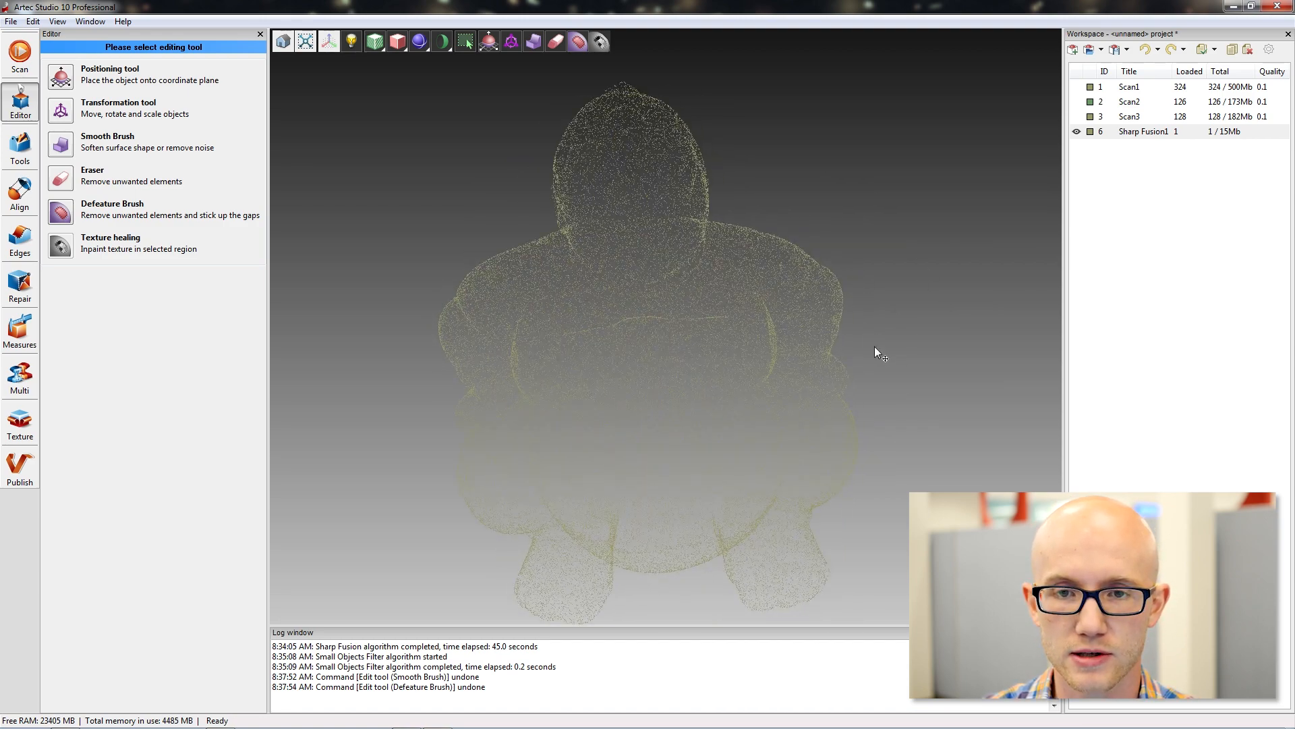
middle_click_drag(875, 346, 844, 317)
scroll(877, 313, "down", 1)
left_click_drag(691, 132, 696, 151)
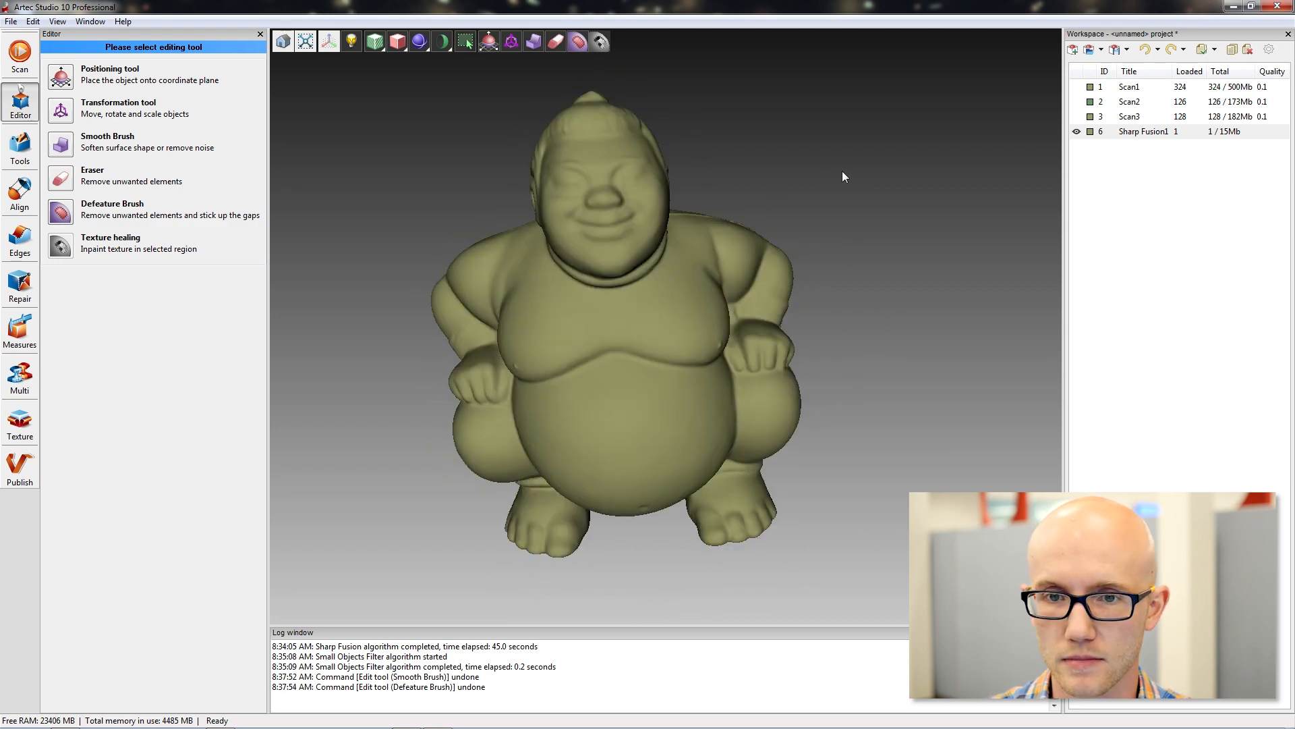
left_click_drag(842, 172, 825, 184)
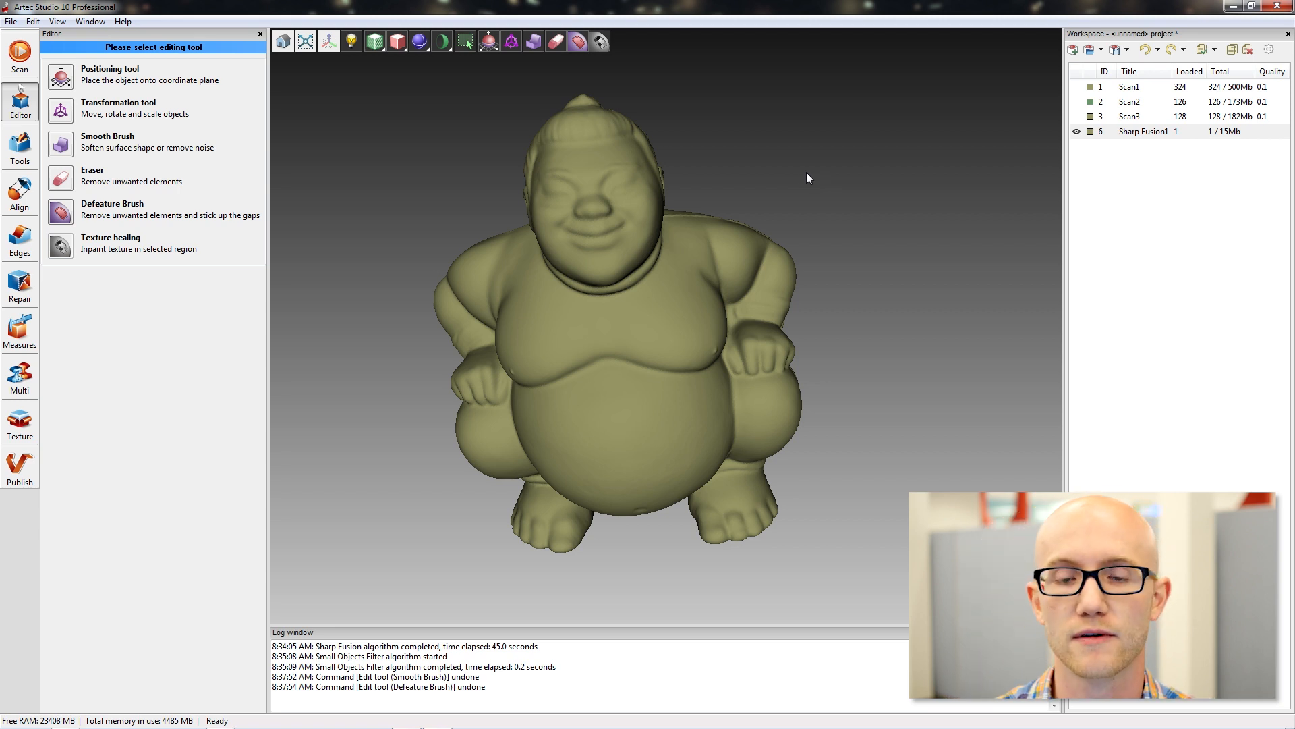
left_click(1157, 132)
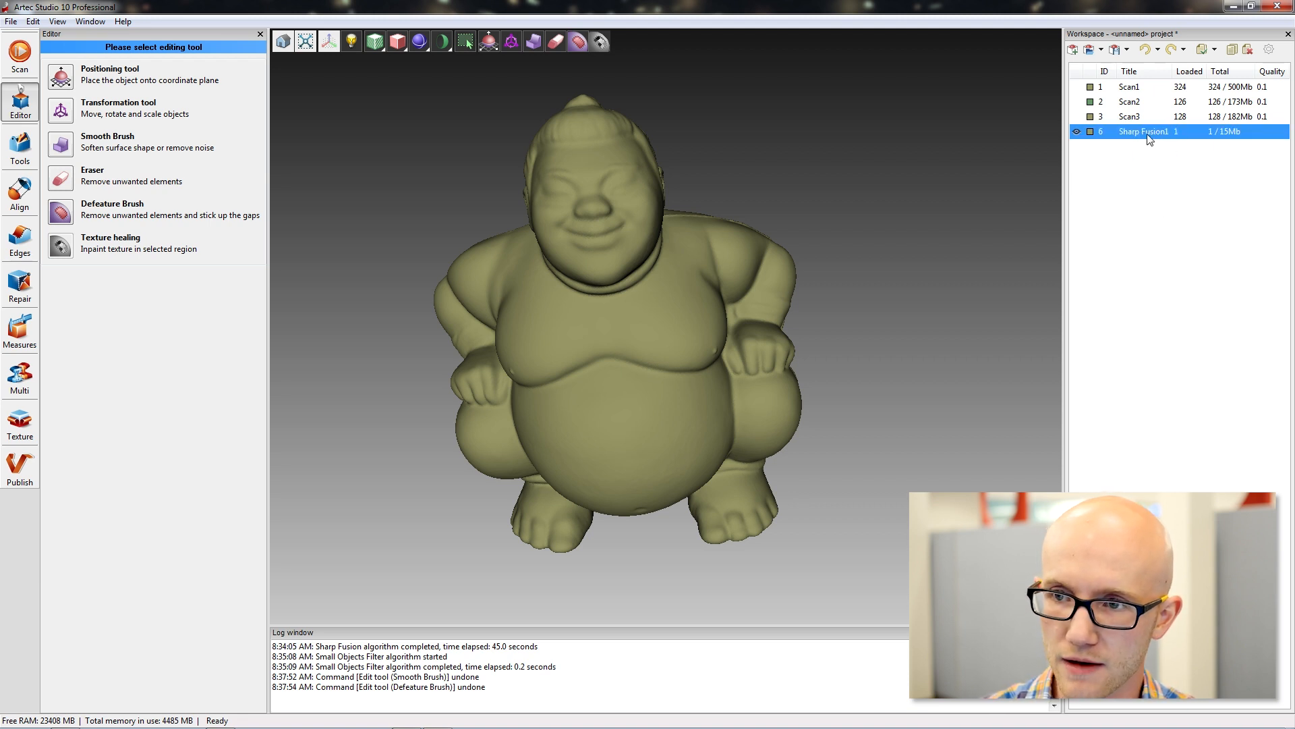
double_click(1149, 132)
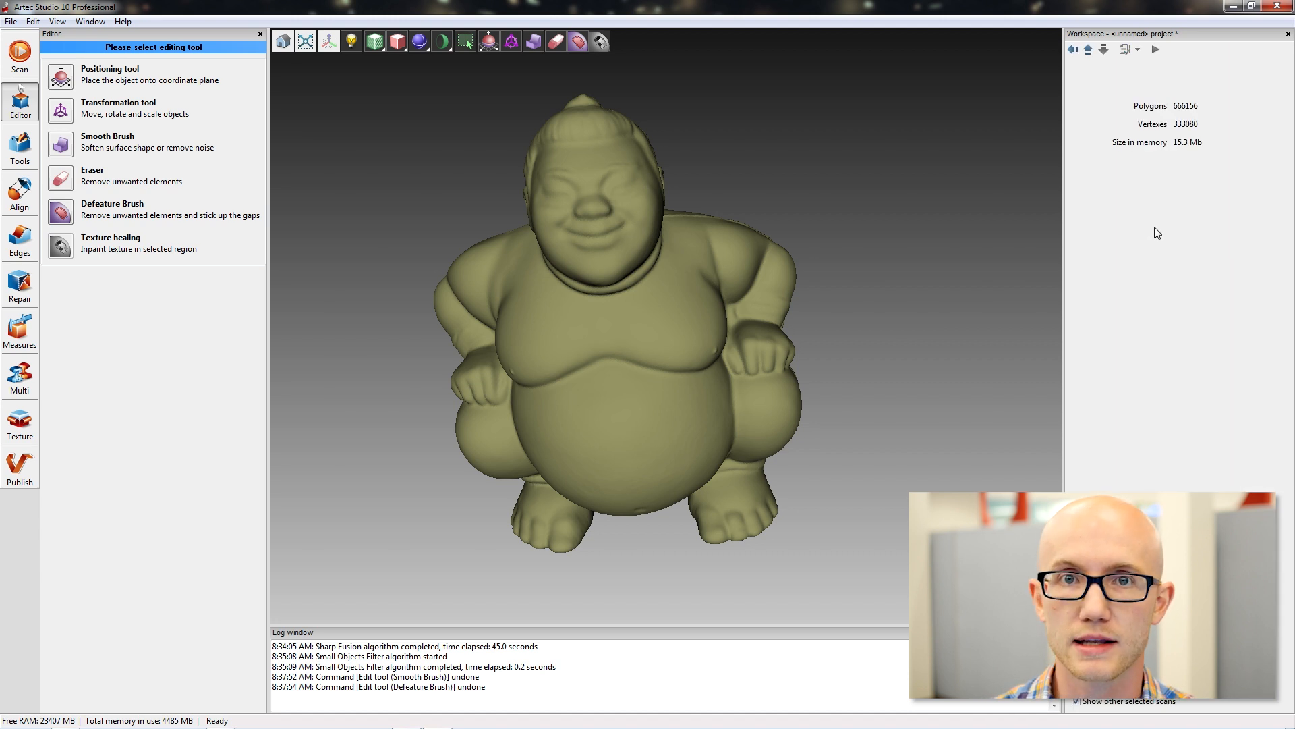
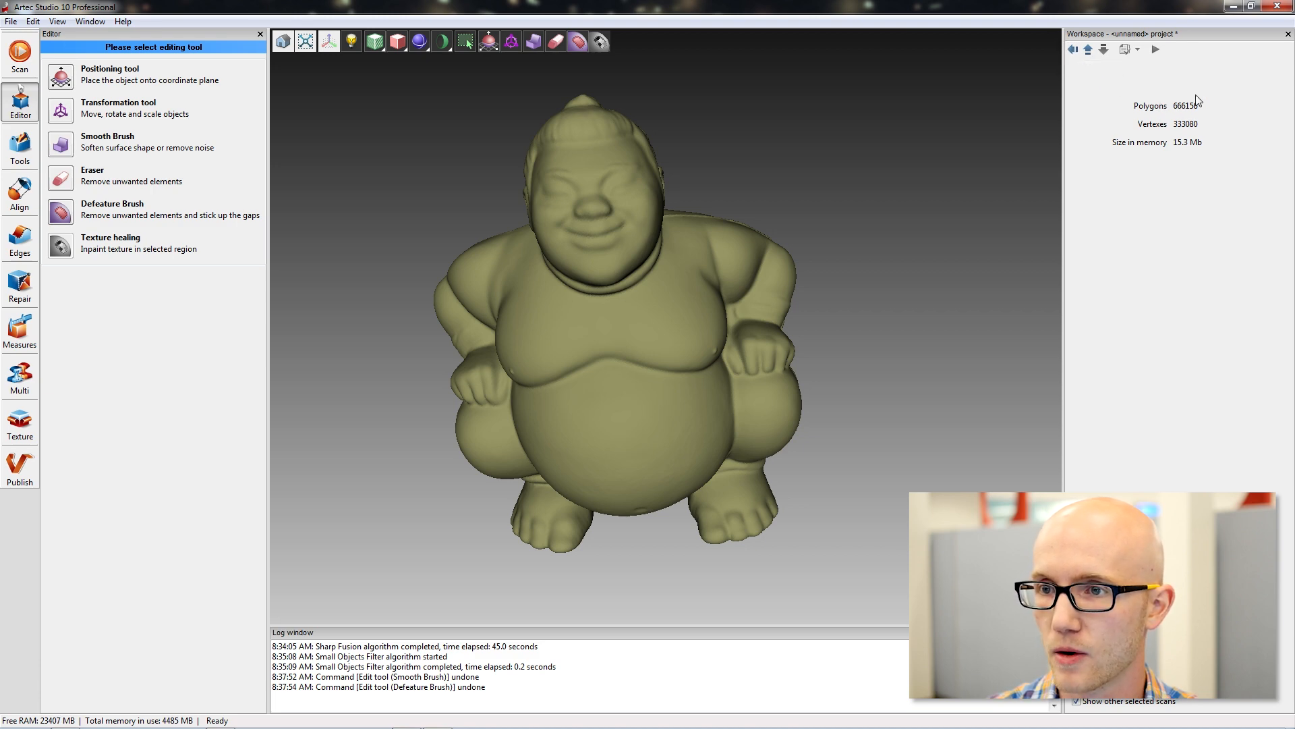
Review the Mesh Simplification settings and its stop condition options, keeping Accuracy as the stop condition.
left_click(1068, 51)
left_click_drag(896, 167, 870, 177)
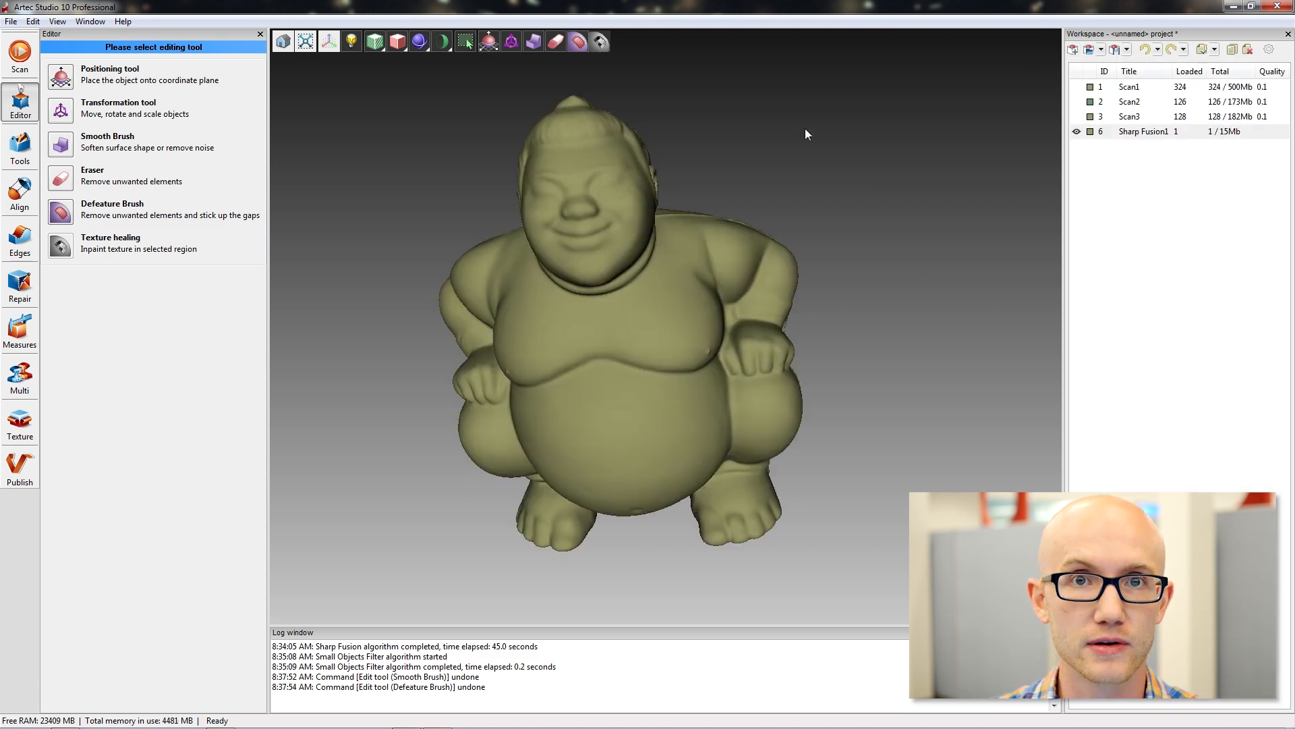
left_click_drag(400, 216, 387, 207)
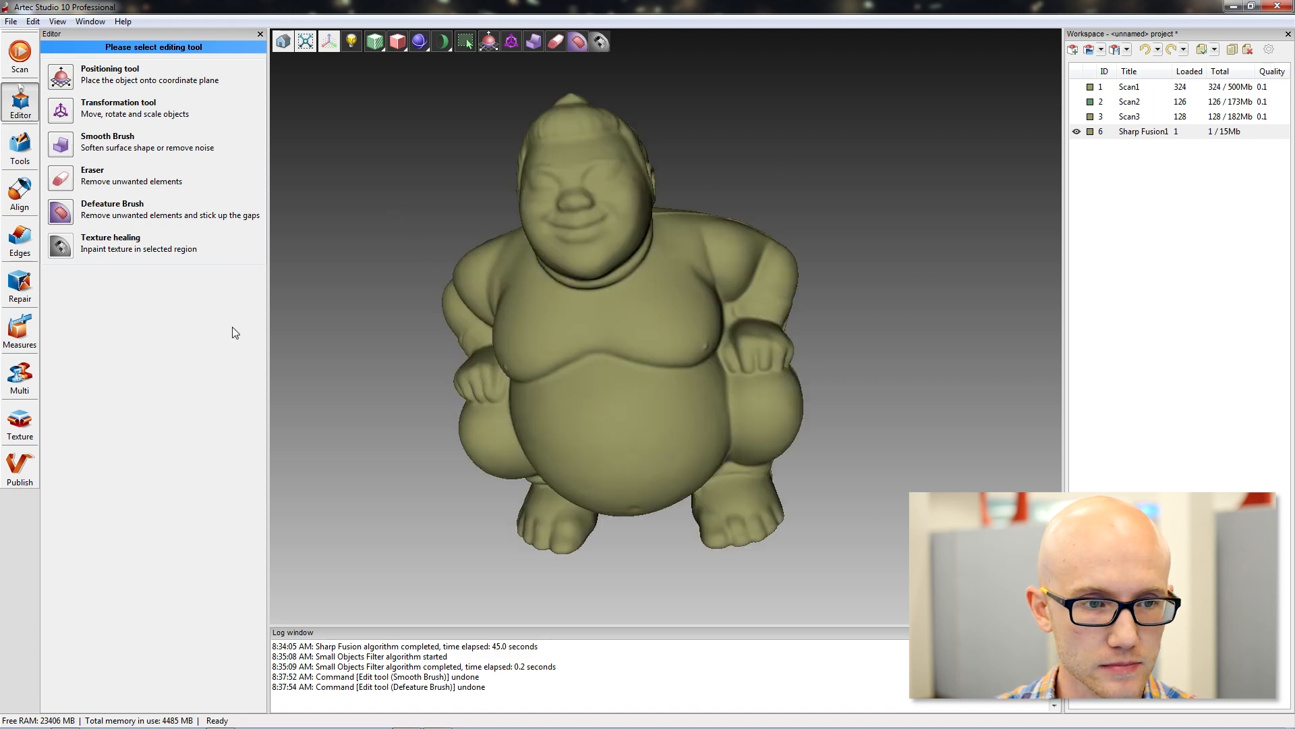
left_click(15, 152)
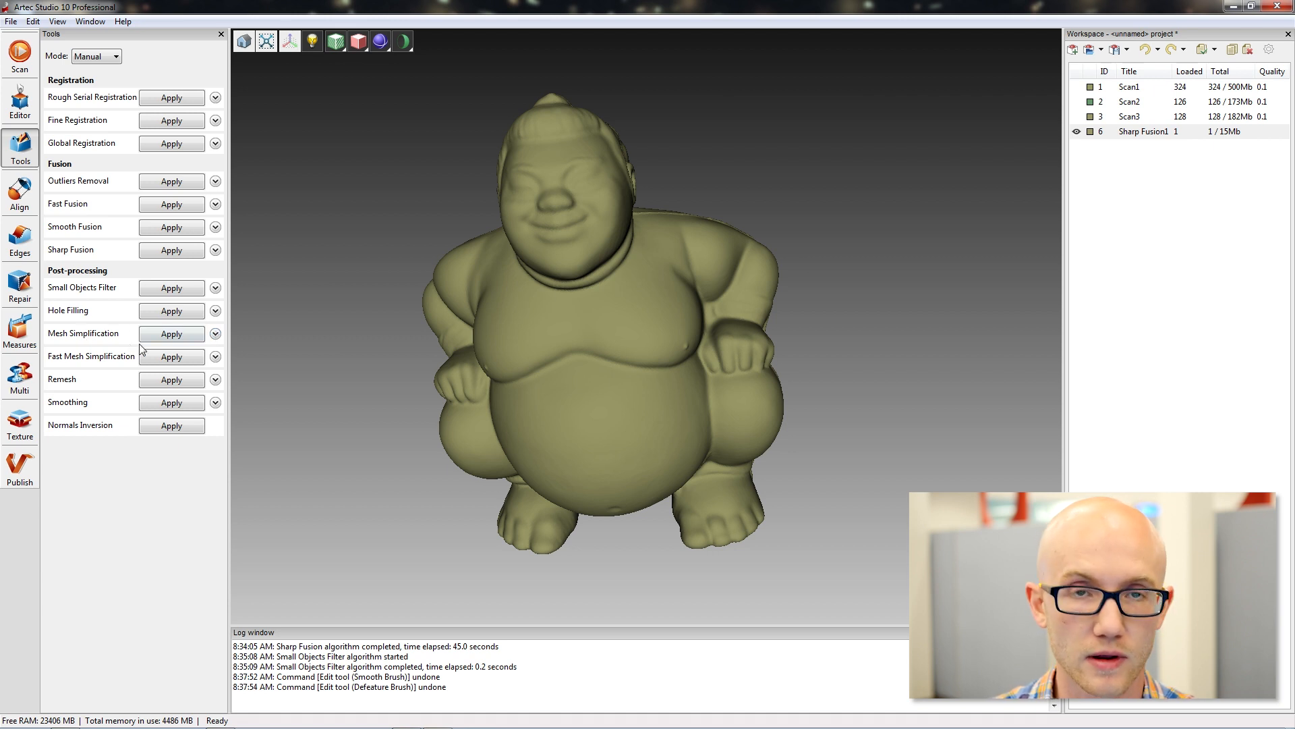
left_click(215, 333)
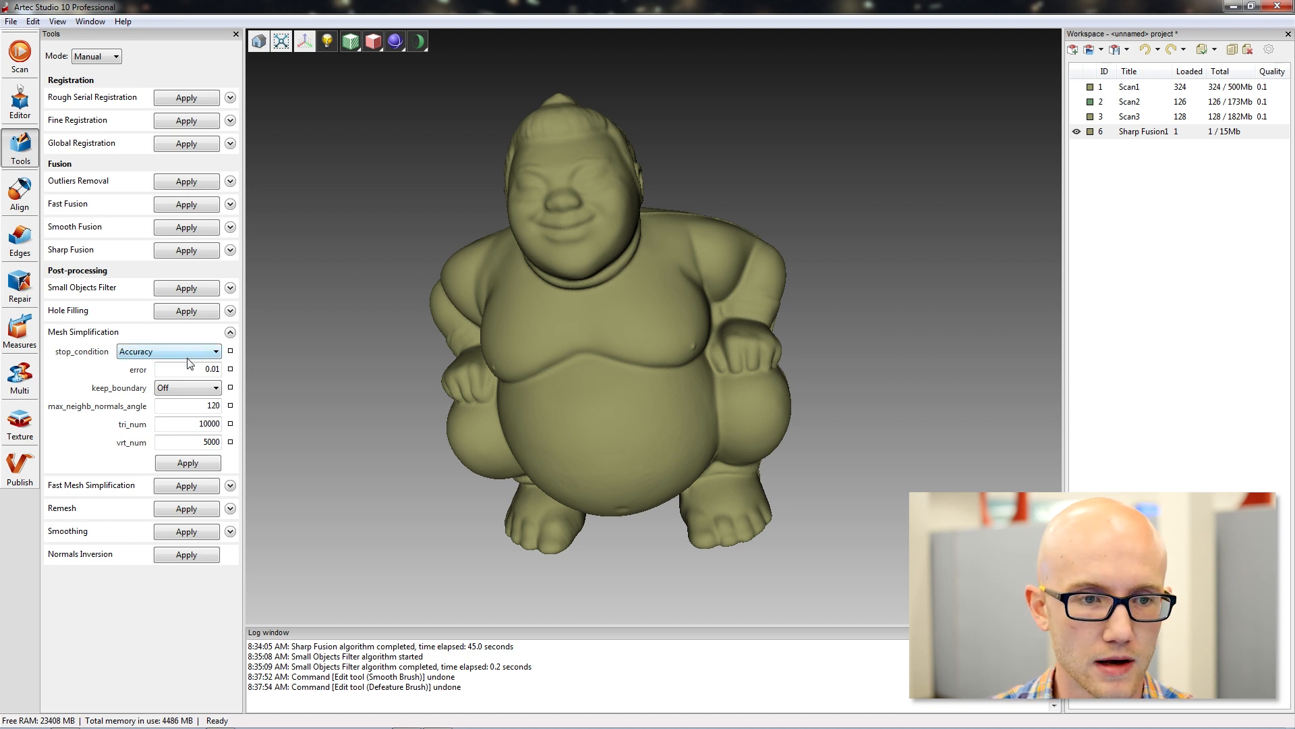
left_click(207, 352)
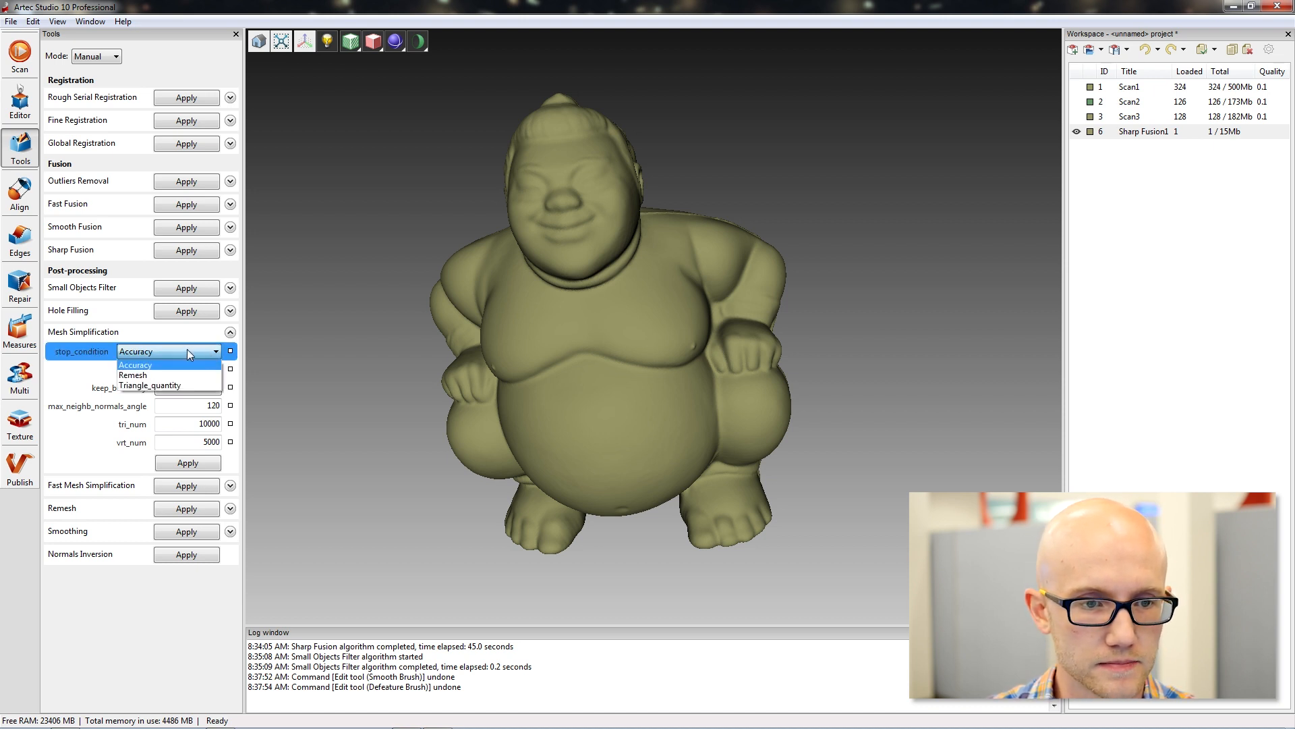
left_click(140, 365)
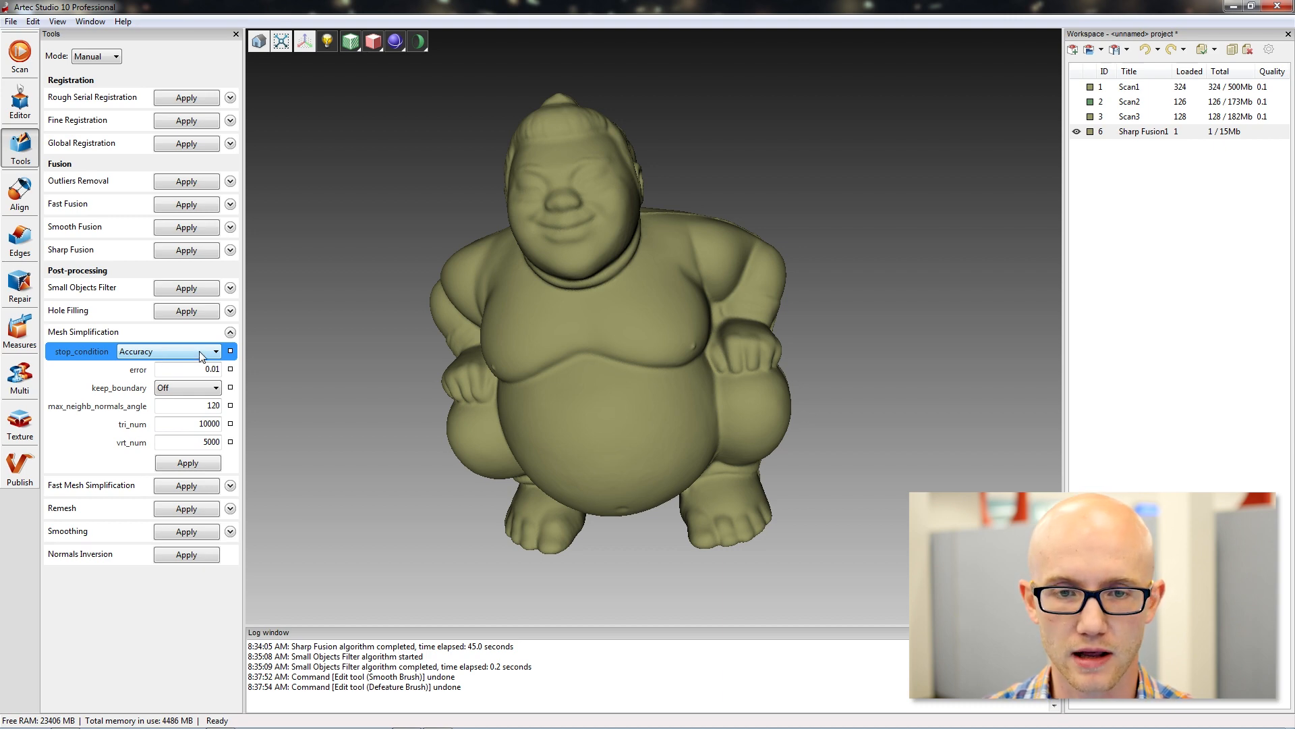
mouse_move(370, 344)
left_mouse_down()
mouse_move(385, 344)
mouse_move(361, 365)
mouse_move(378, 357)
left_mouse_up()
mouse_move(783, 280)
left_mouse_down()
mouse_move(836, 353)
mouse_move(776, 274)
left_mouse_up()
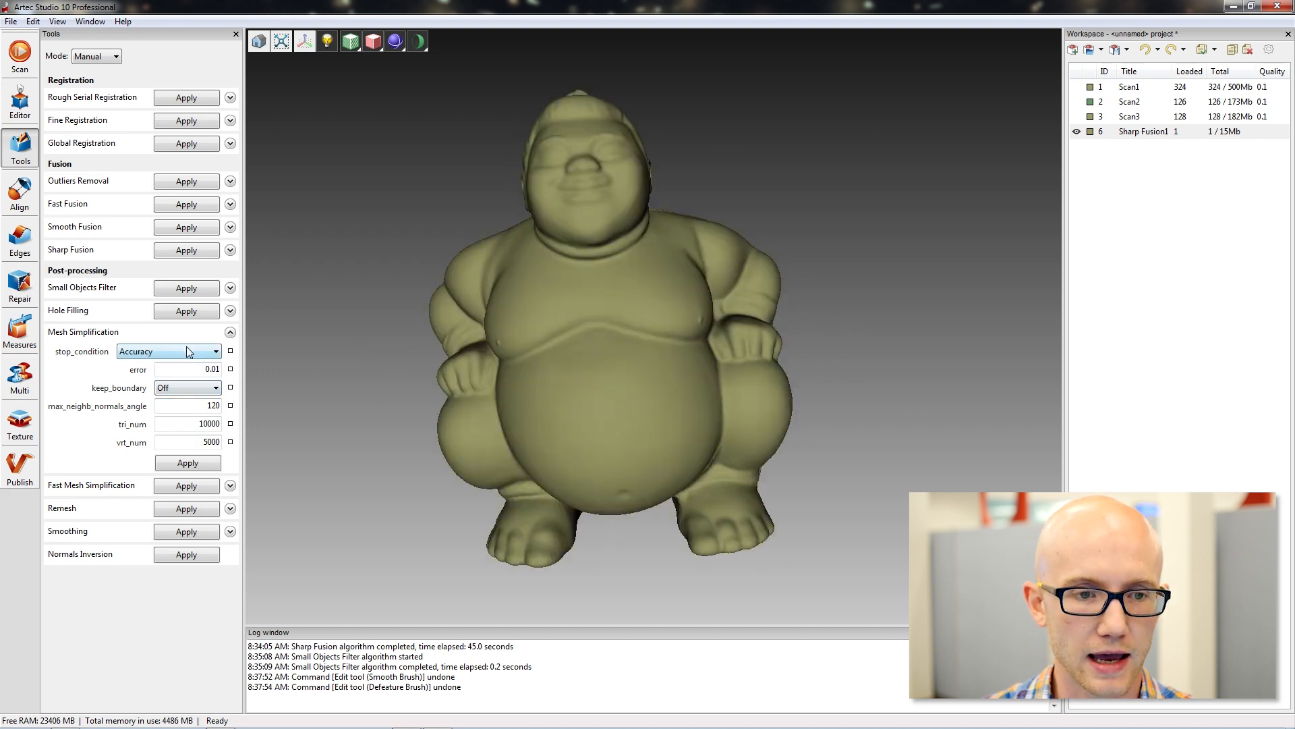
left_click_drag(314, 365, 337, 370)
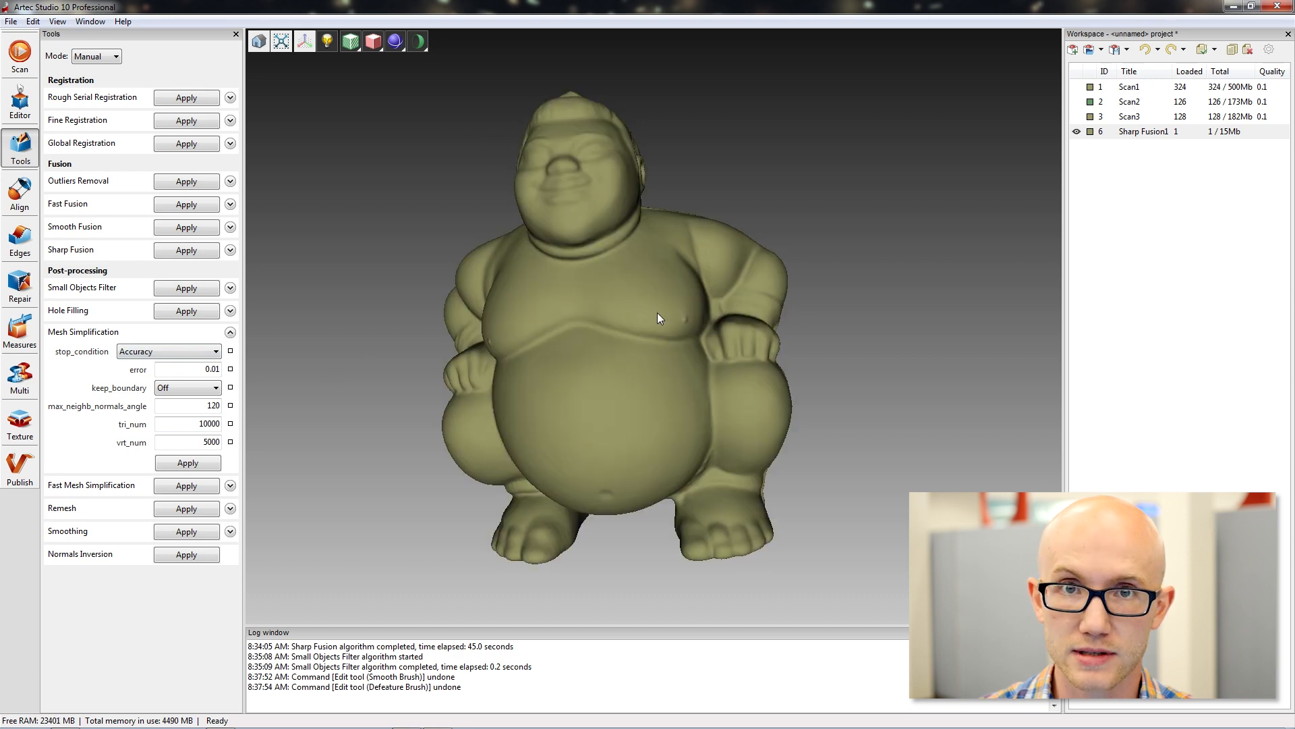
left_click(220, 365)
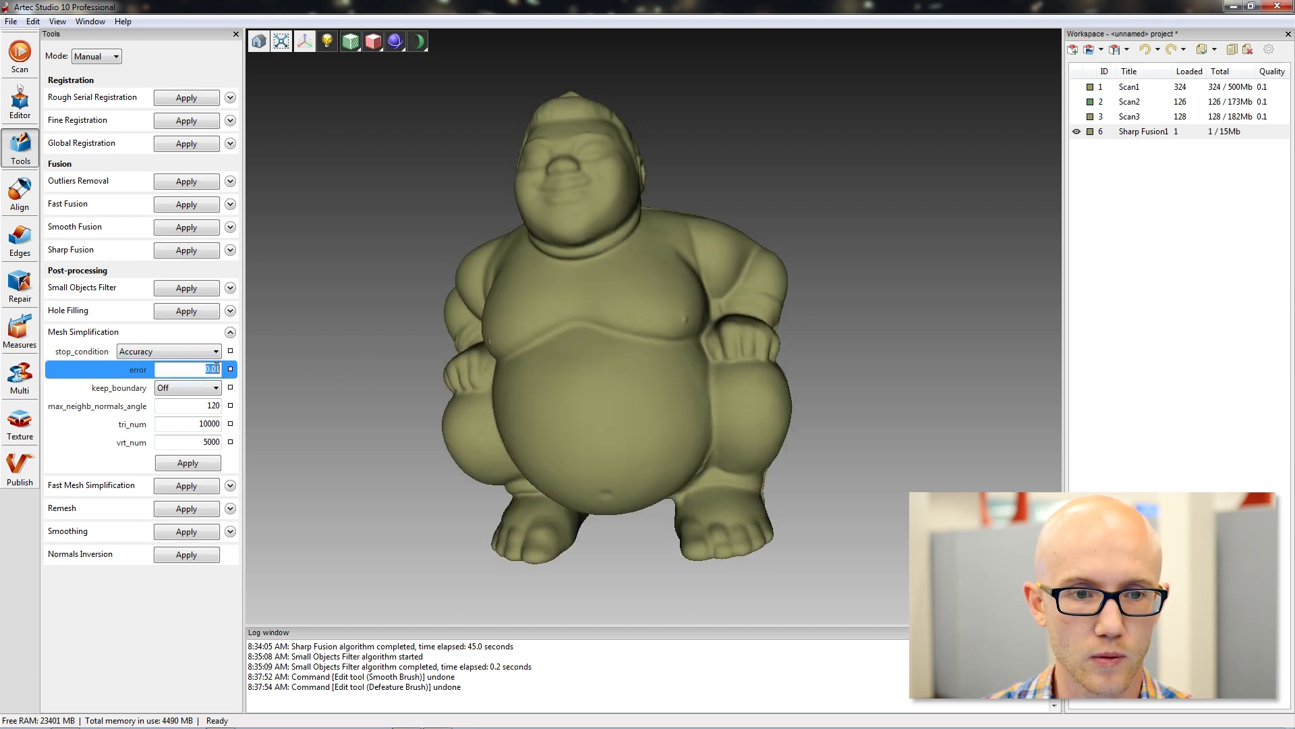
left_click_drag(290, 350, 530, 330)
left_click_drag(666, 319, 448, 348)
left_click_drag(296, 337, 815, 360)
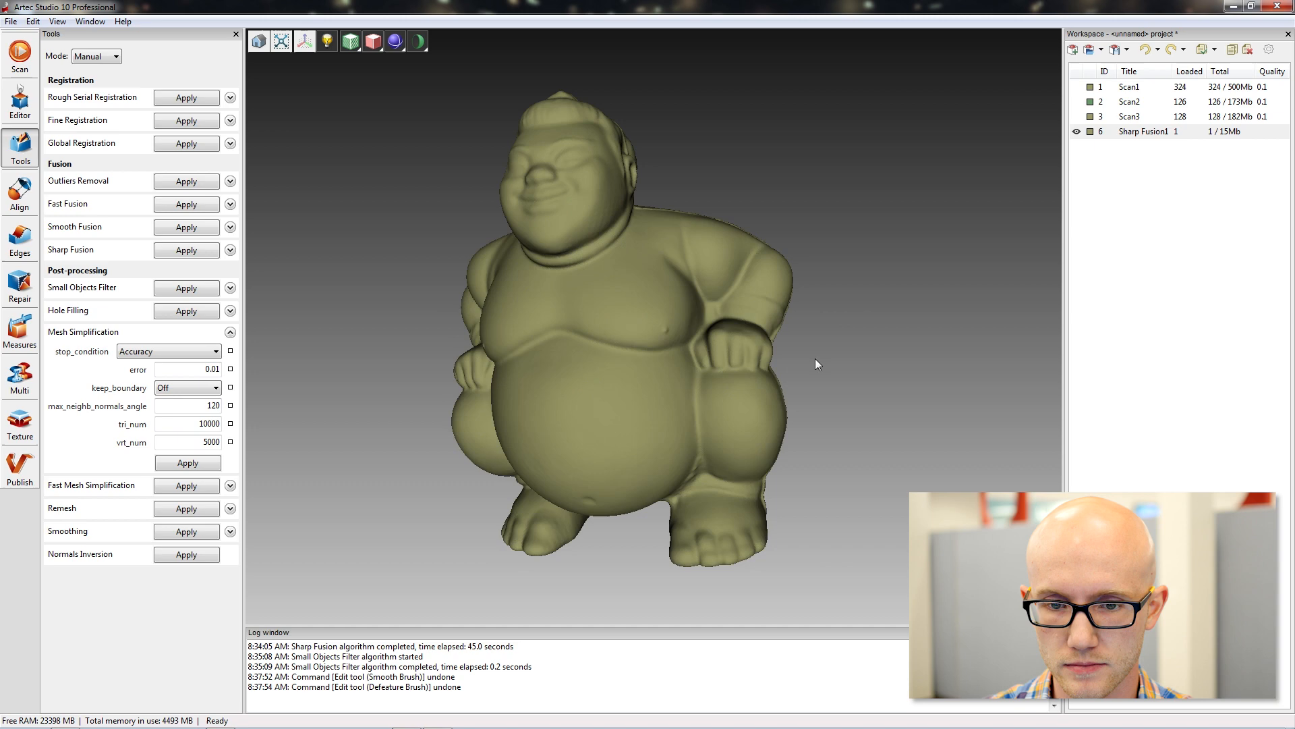
left_click_drag(432, 346, 452, 309)
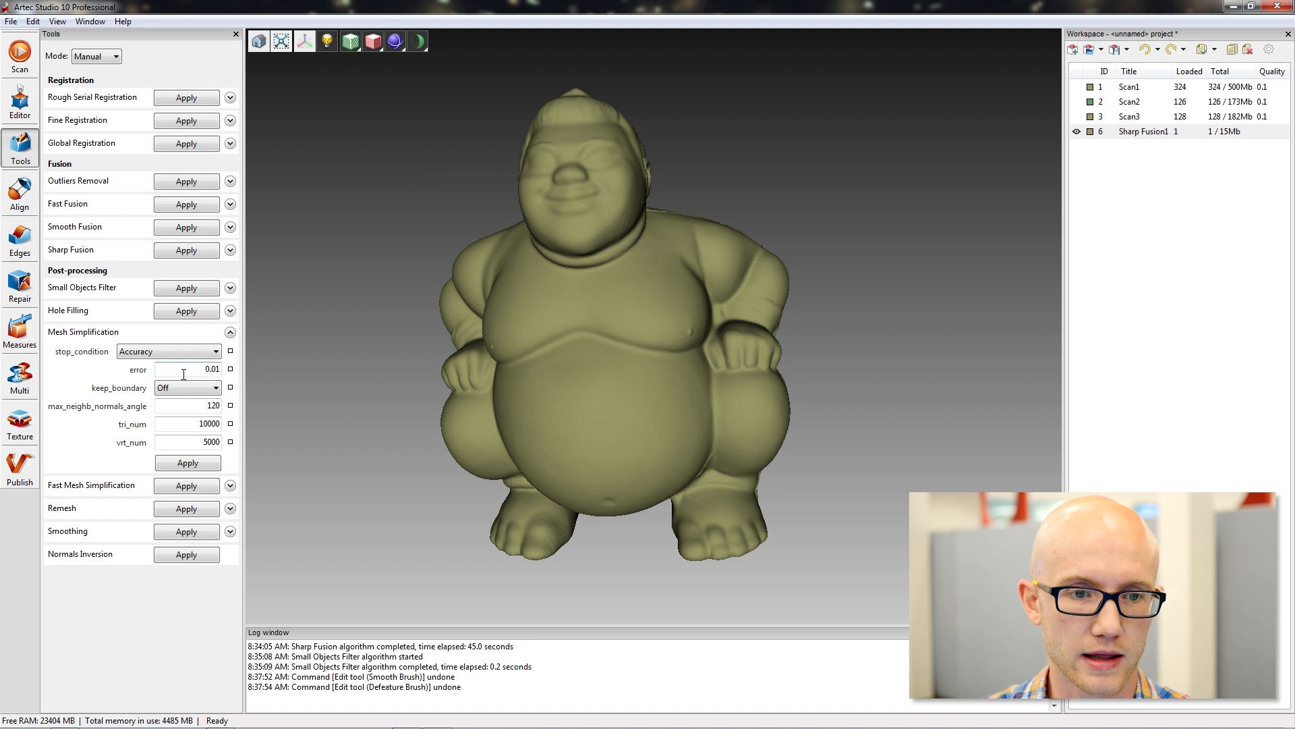
Run Fast Mesh Simplification on the Sharp Fusion1 model with a target of 100000 triangles.
left_click(230, 332)
left_click(230, 357)
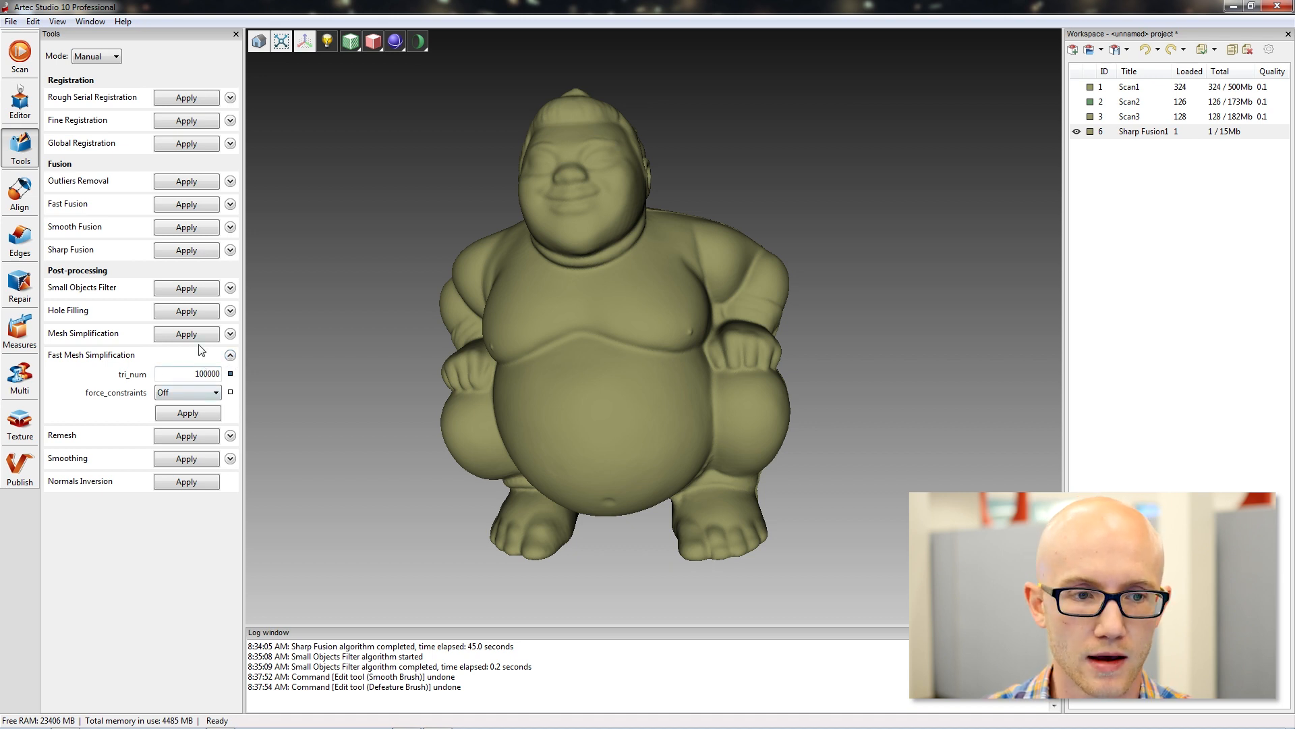
left_click(209, 374)
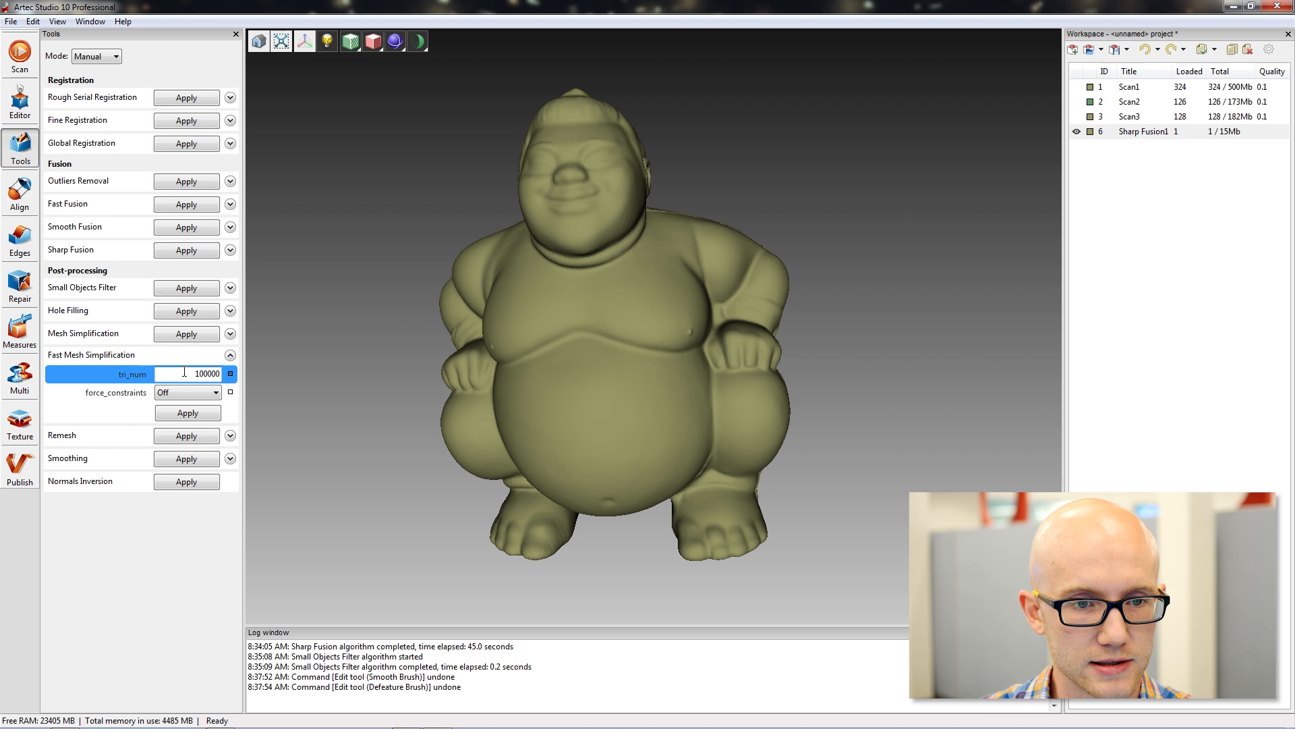
left_click(193, 418)
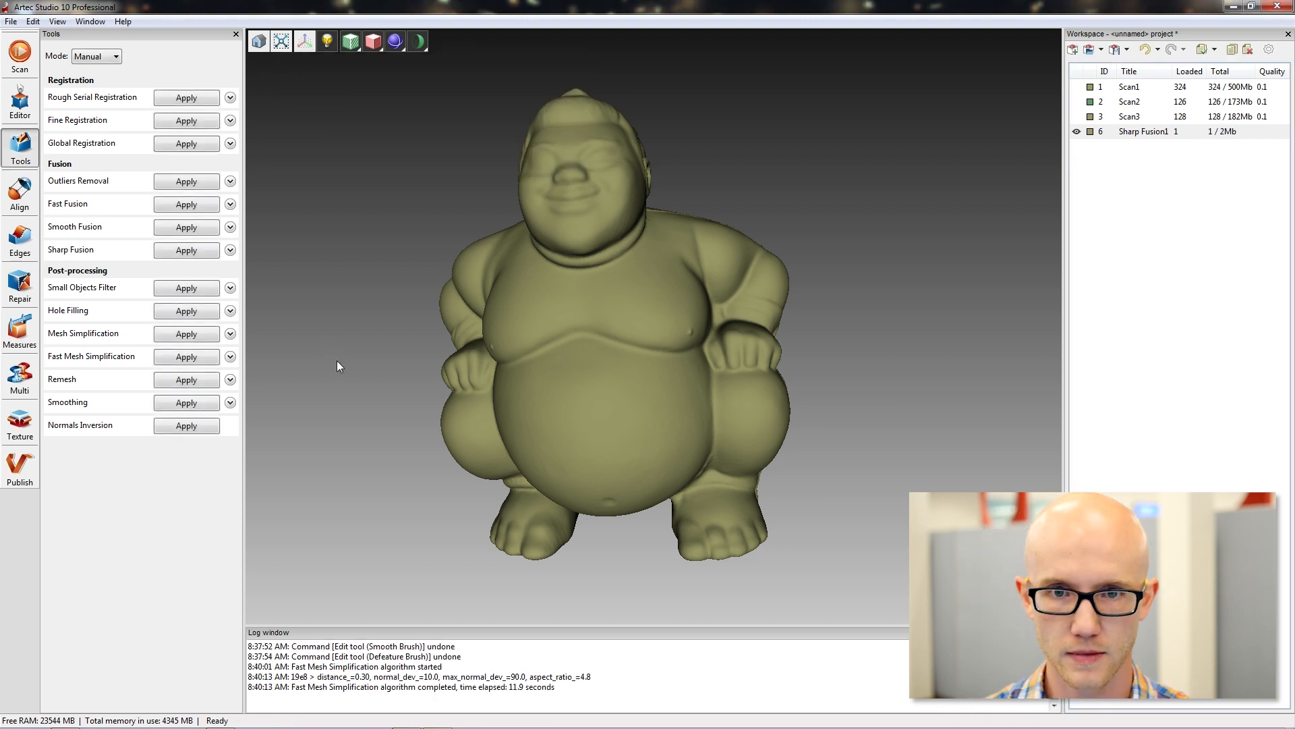
Check the simplified Sharp Fusion1 model's polygon and vertex counts and return to the scan list.
left_click_drag(770, 224, 797, 249)
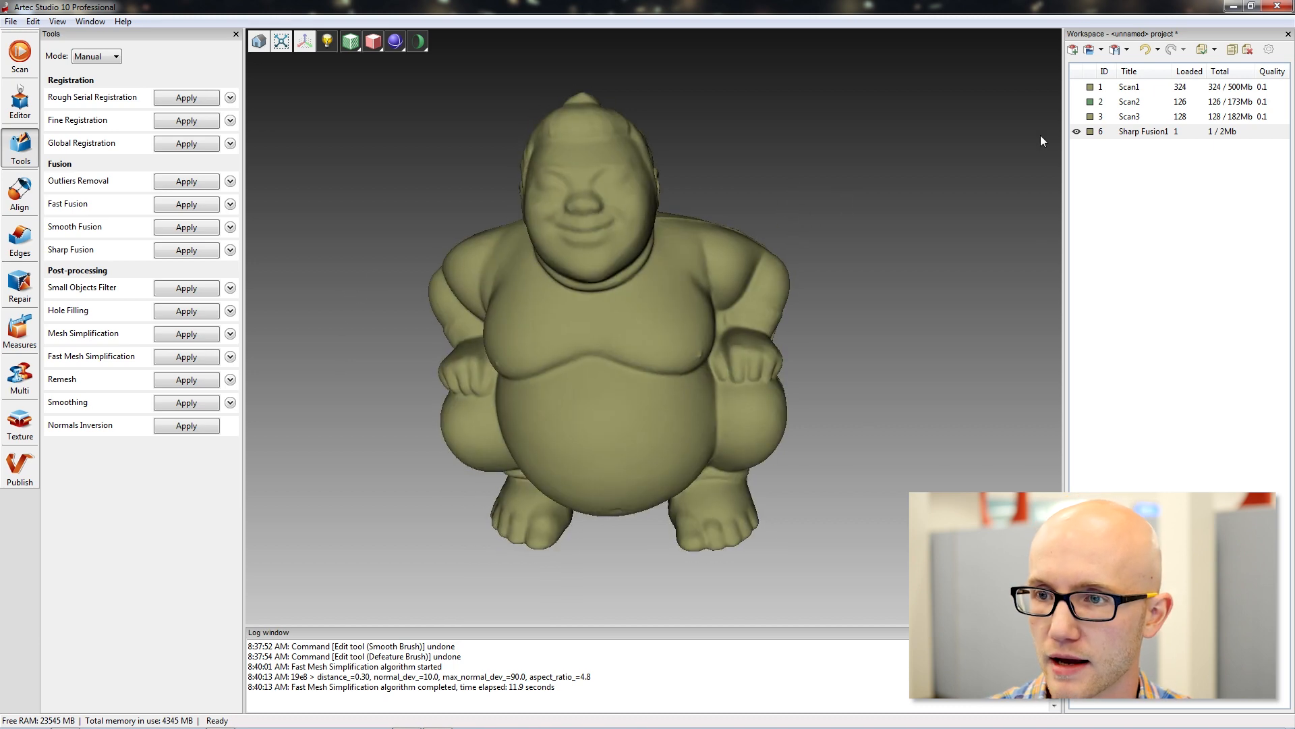
double_click(1132, 133)
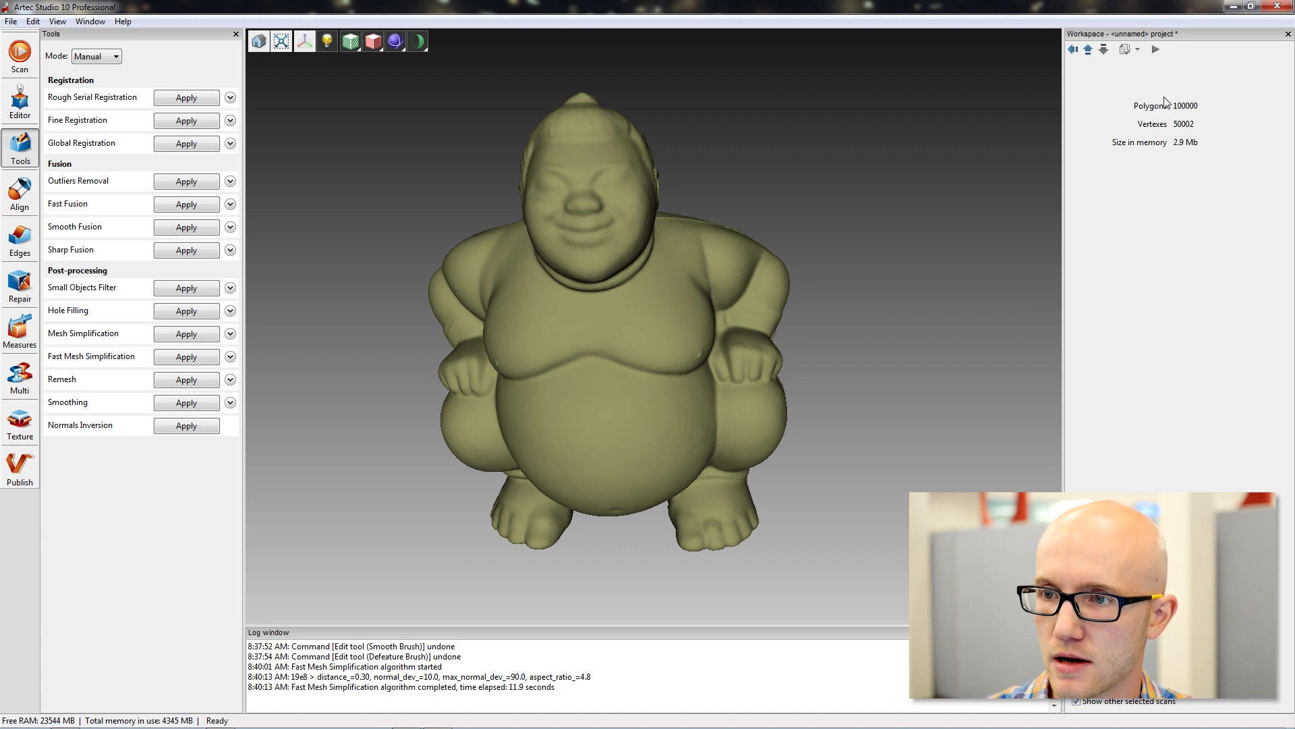
left_click(1073, 51)
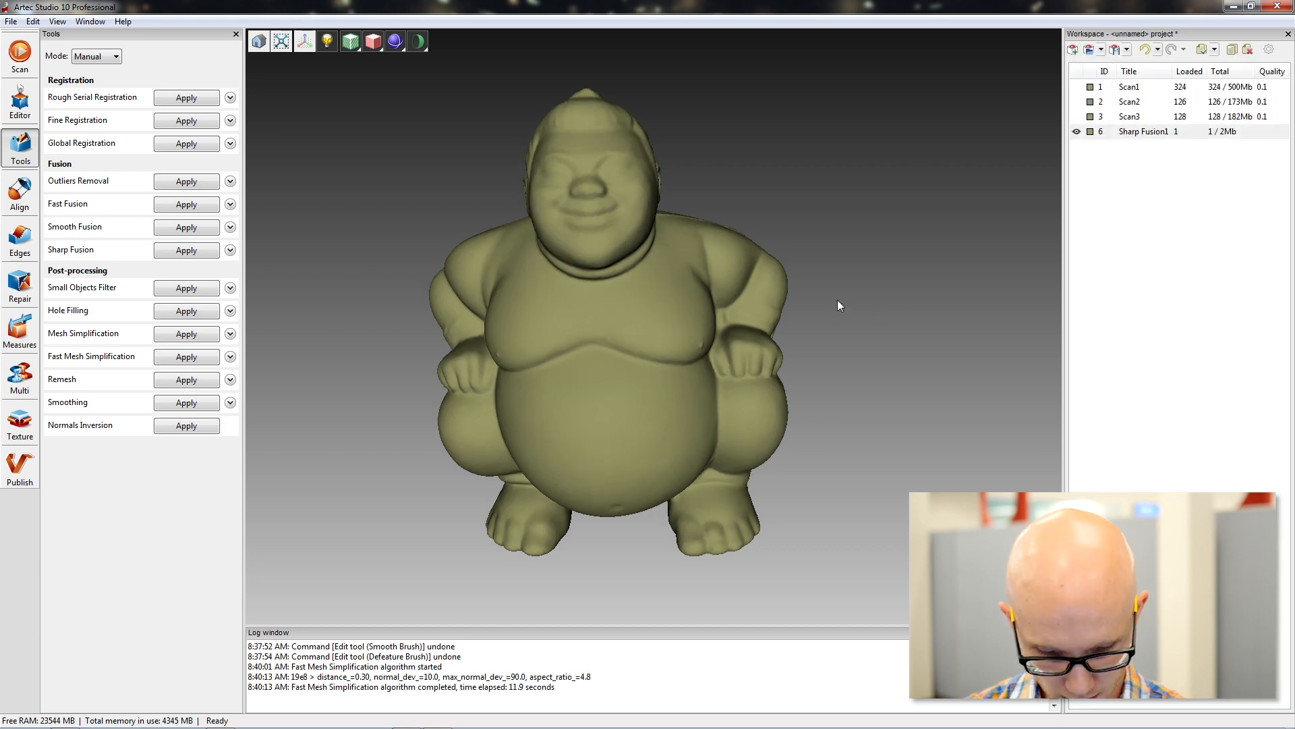
left_click_drag(900, 215, 800, 250)
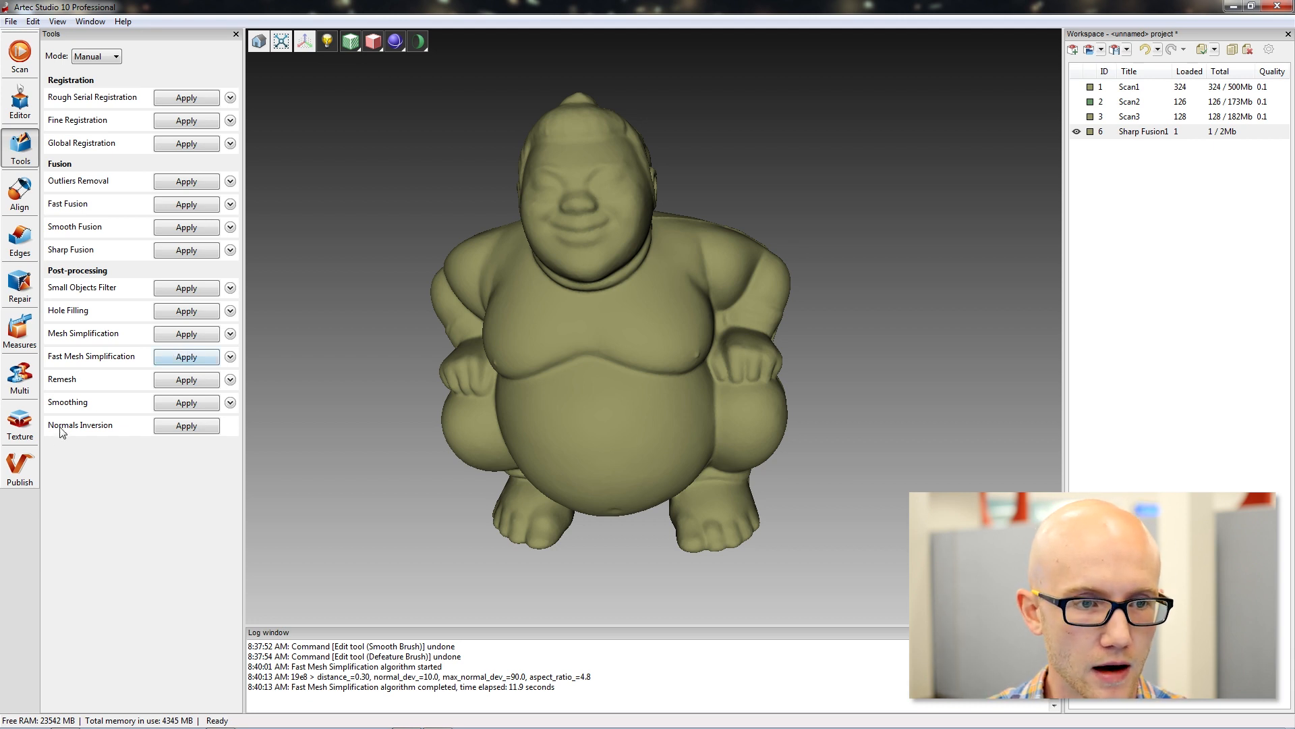
Inspect the simplified figurine for open holes with the Edges tool and leave the tool without applying changes.
left_click(19, 243)
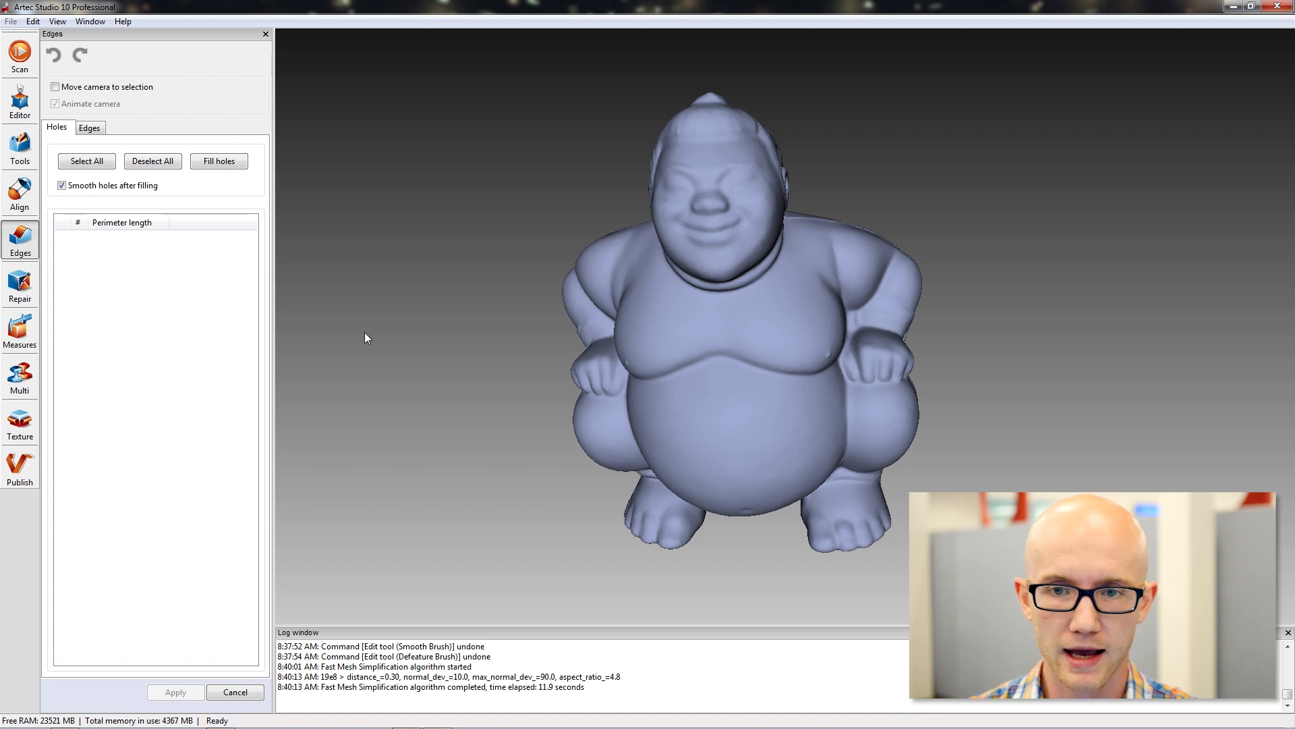
left_click_drag(880, 158, 955, 279)
left_click_drag(993, 365, 896, 350)
left_click_drag(448, 260, 546, 268)
left_click_drag(1107, 231, 1029, 320)
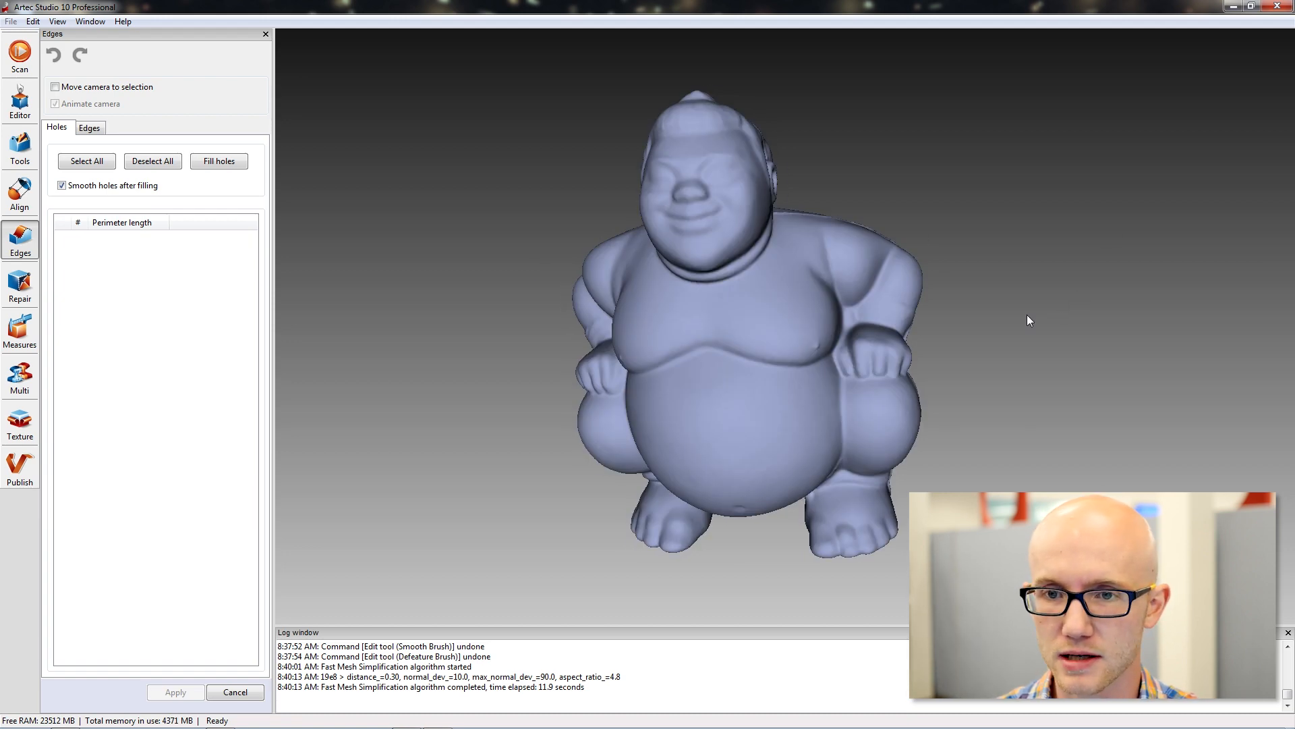
left_click_drag(998, 312, 766, 304)
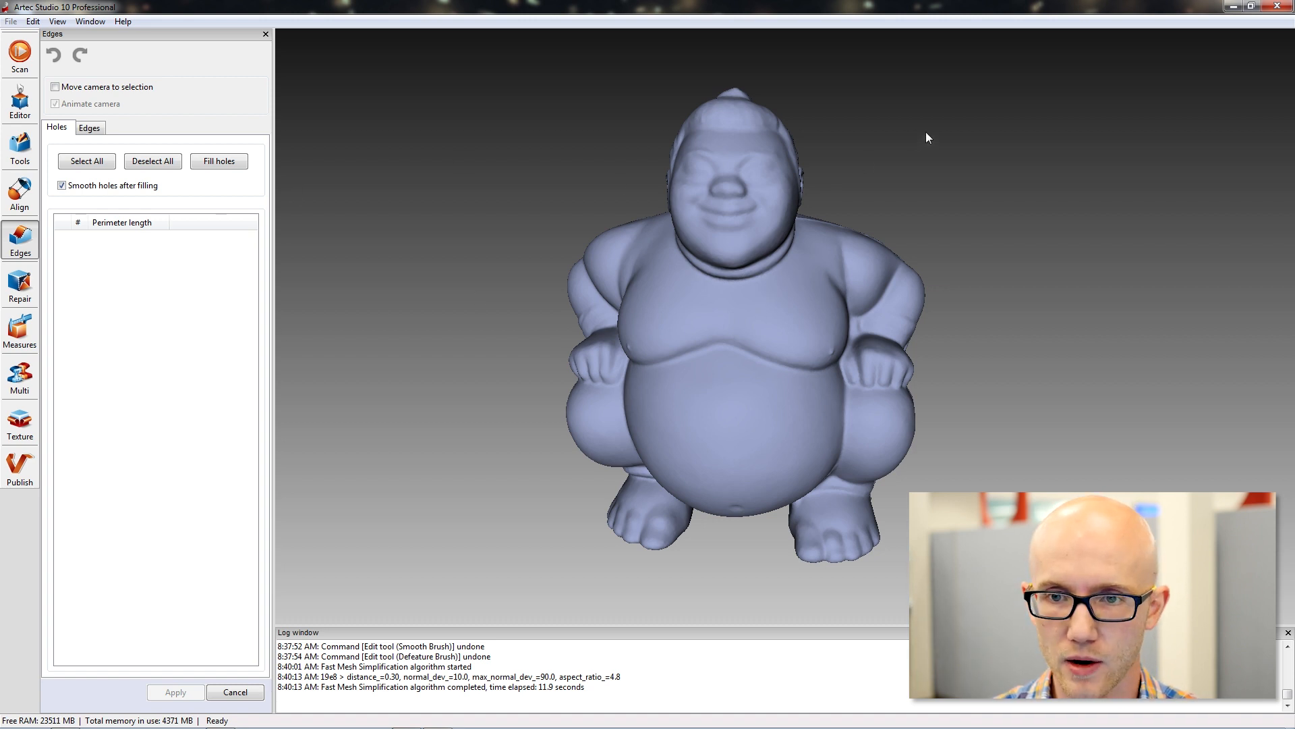
left_click_drag(926, 132, 888, 144)
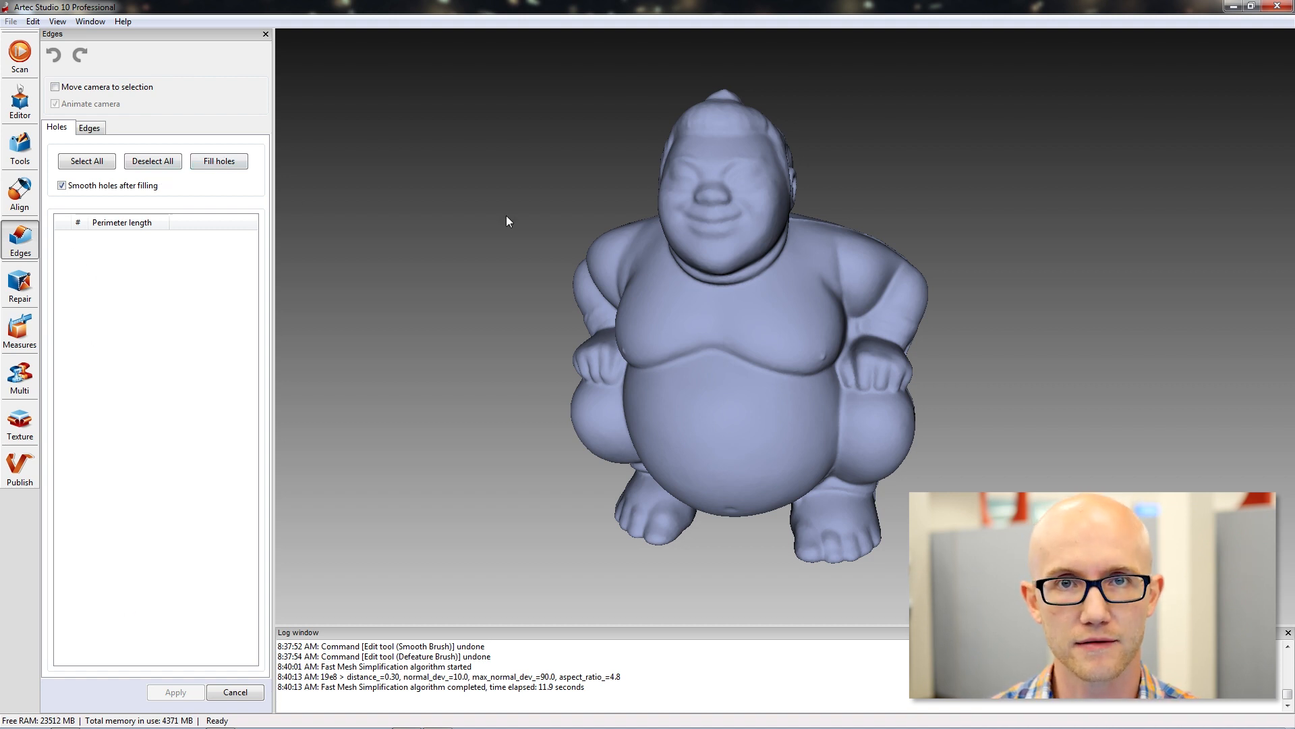
left_click_drag(822, 220, 683, 301)
left_click(249, 691)
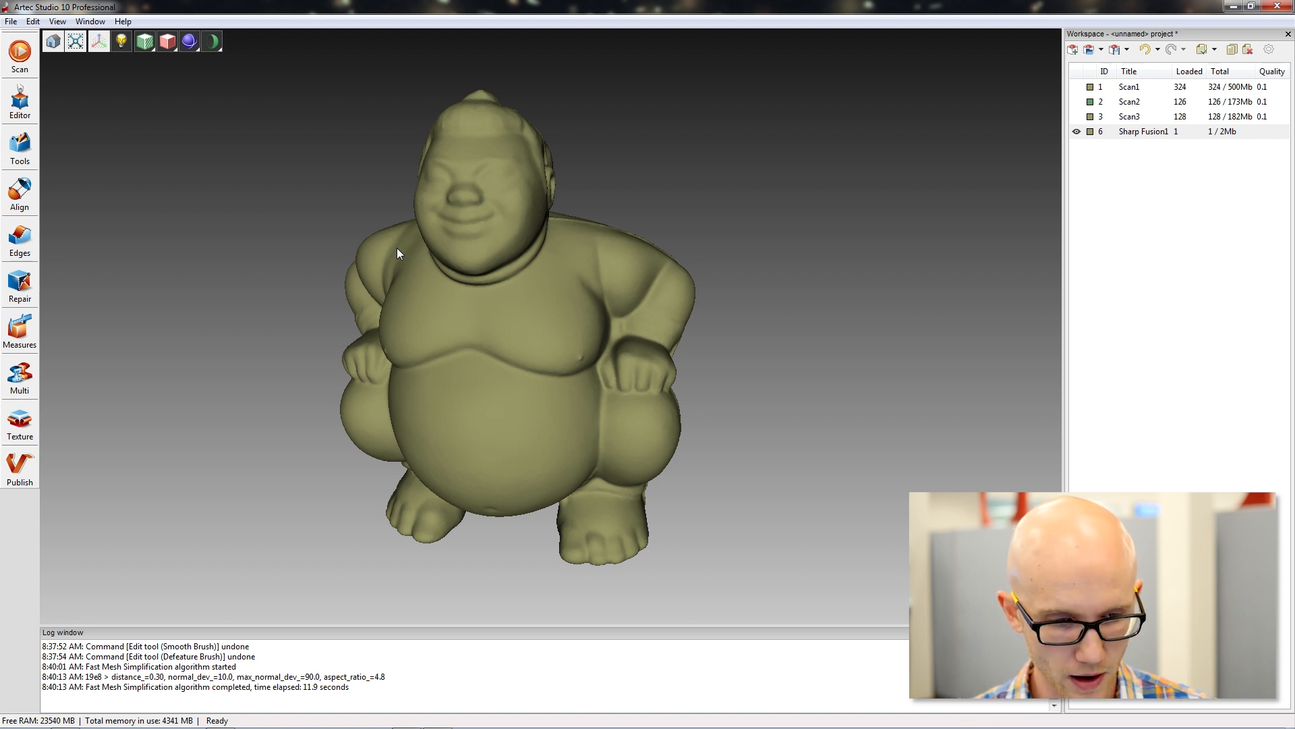
Hide the Sharp Fusion1 model, show Scan1 instead and open Scan1's list of surface frames.
mouse_move(353, 243)
left_mouse_down()
mouse_move(528, 335)
mouse_move(491, 353)
mouse_move(553, 335)
mouse_move(508, 329)
left_mouse_up()
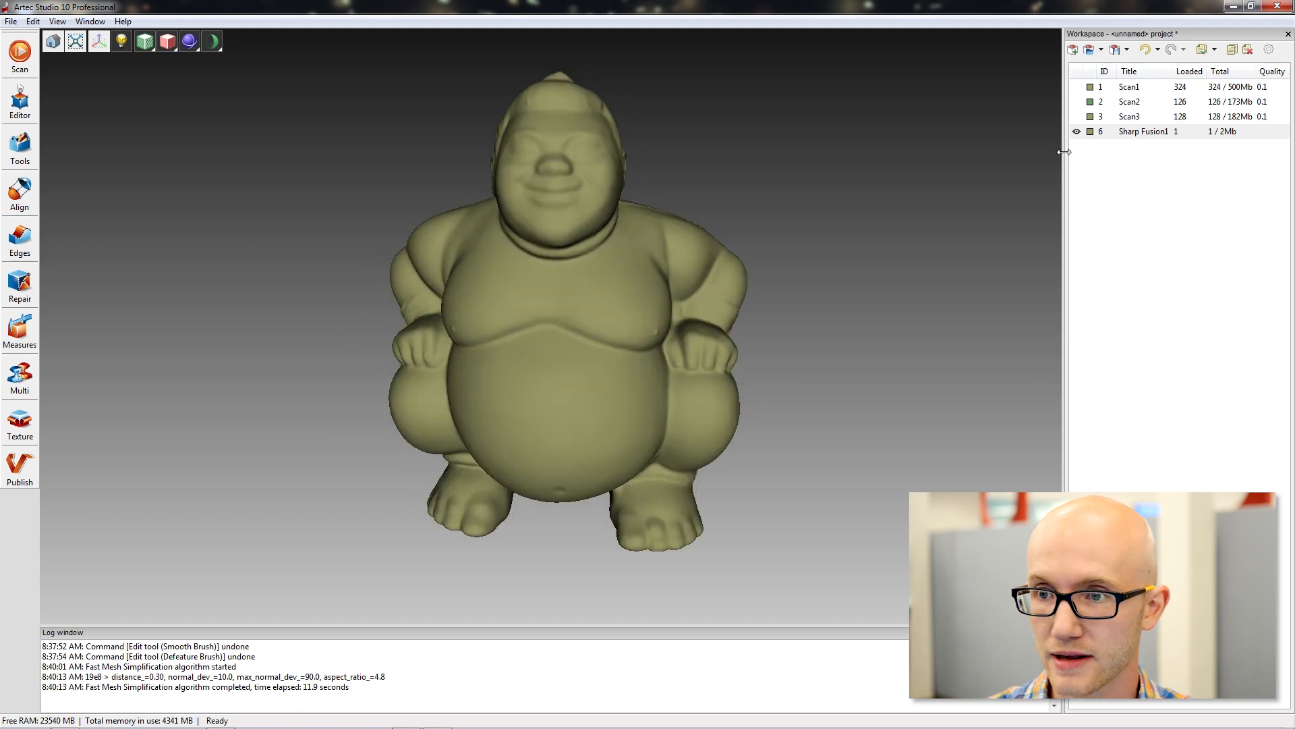
left_click(1076, 131)
left_click(1077, 87)
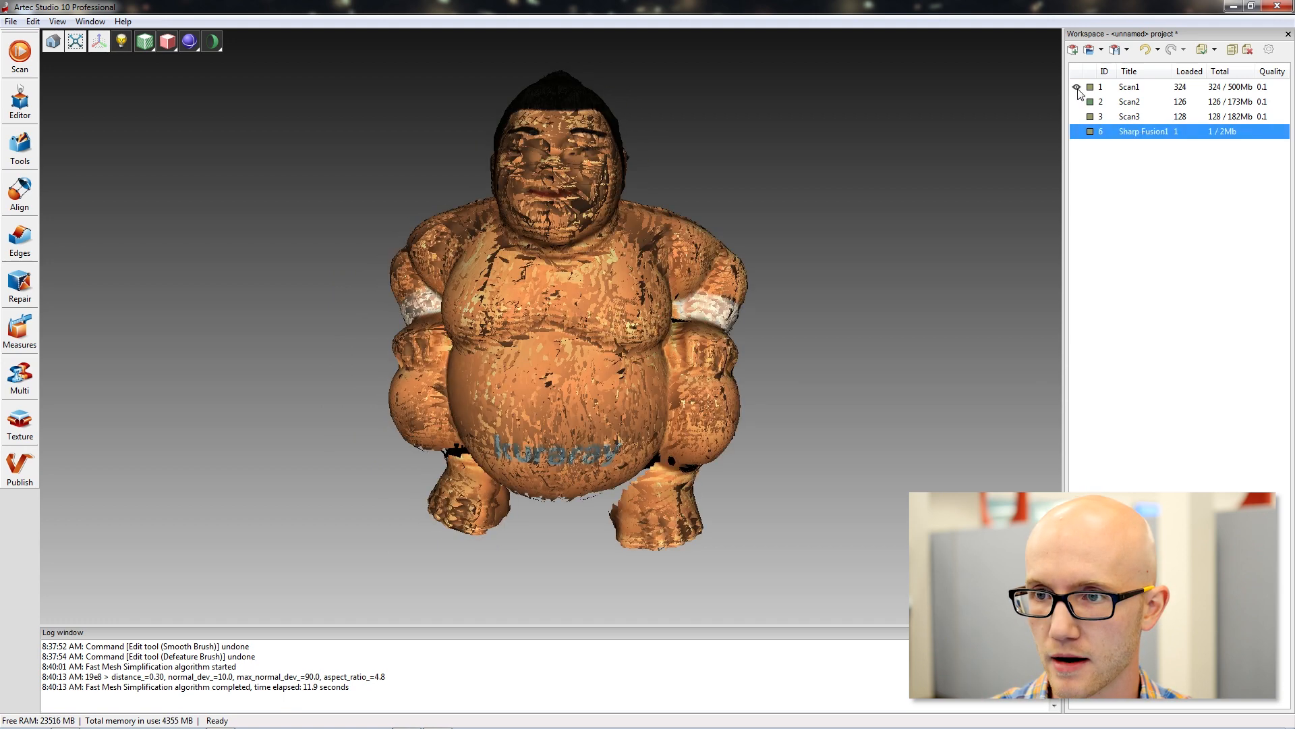
left_click(1148, 89)
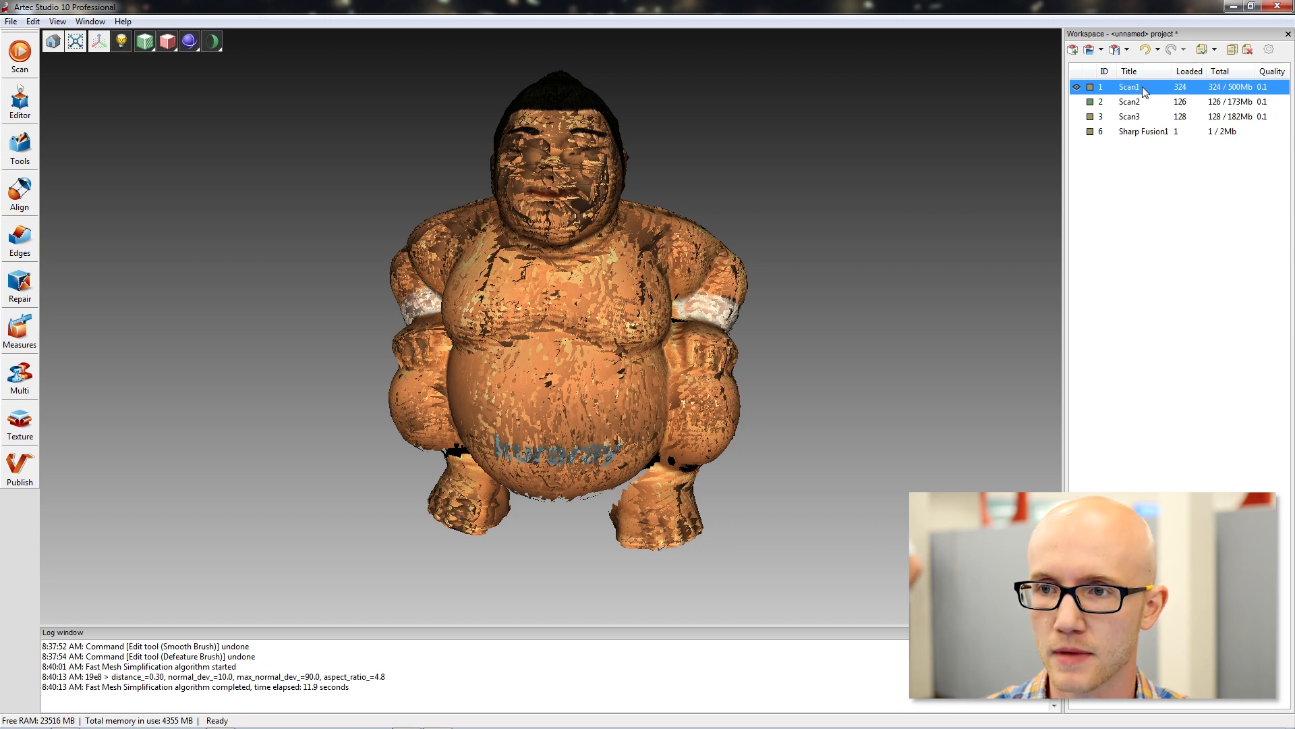
double_click(1145, 89)
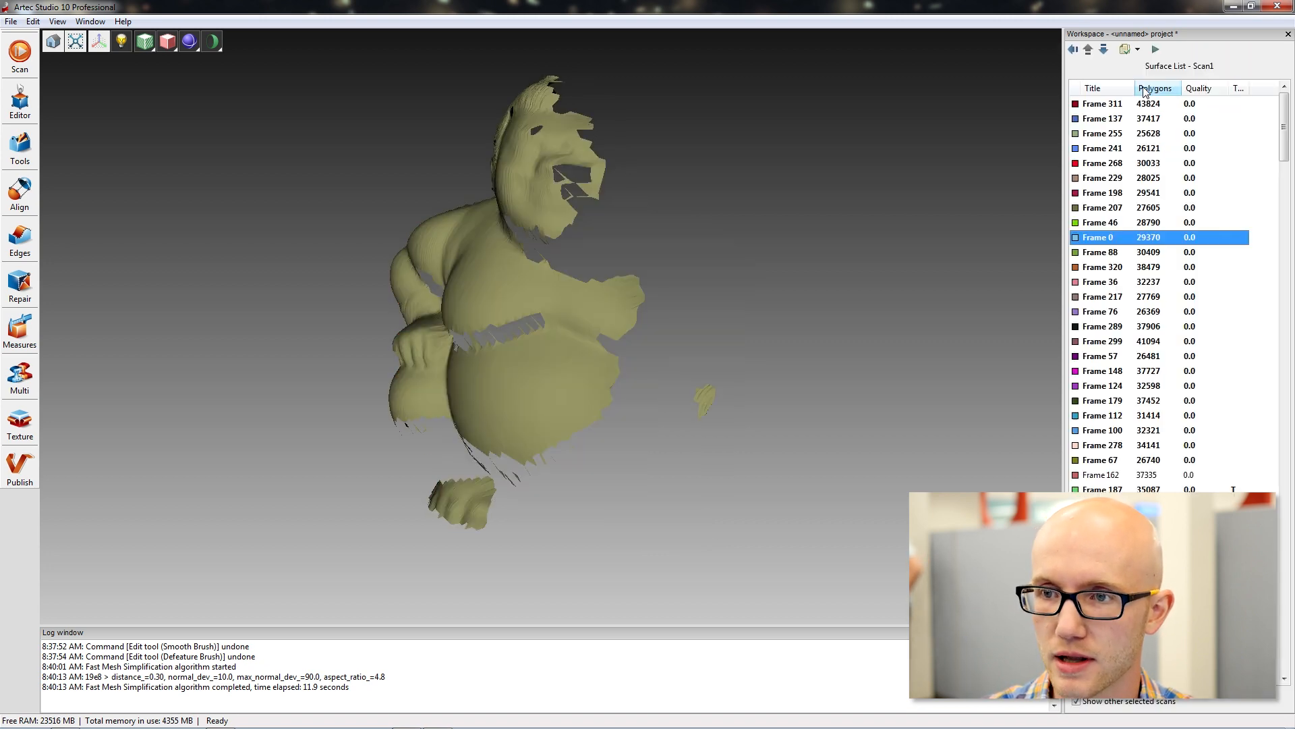
Display the textured Frame 187 of Scan1 and view it from the figurine's side.
left_click_drag(1287, 141, 1287, 164)
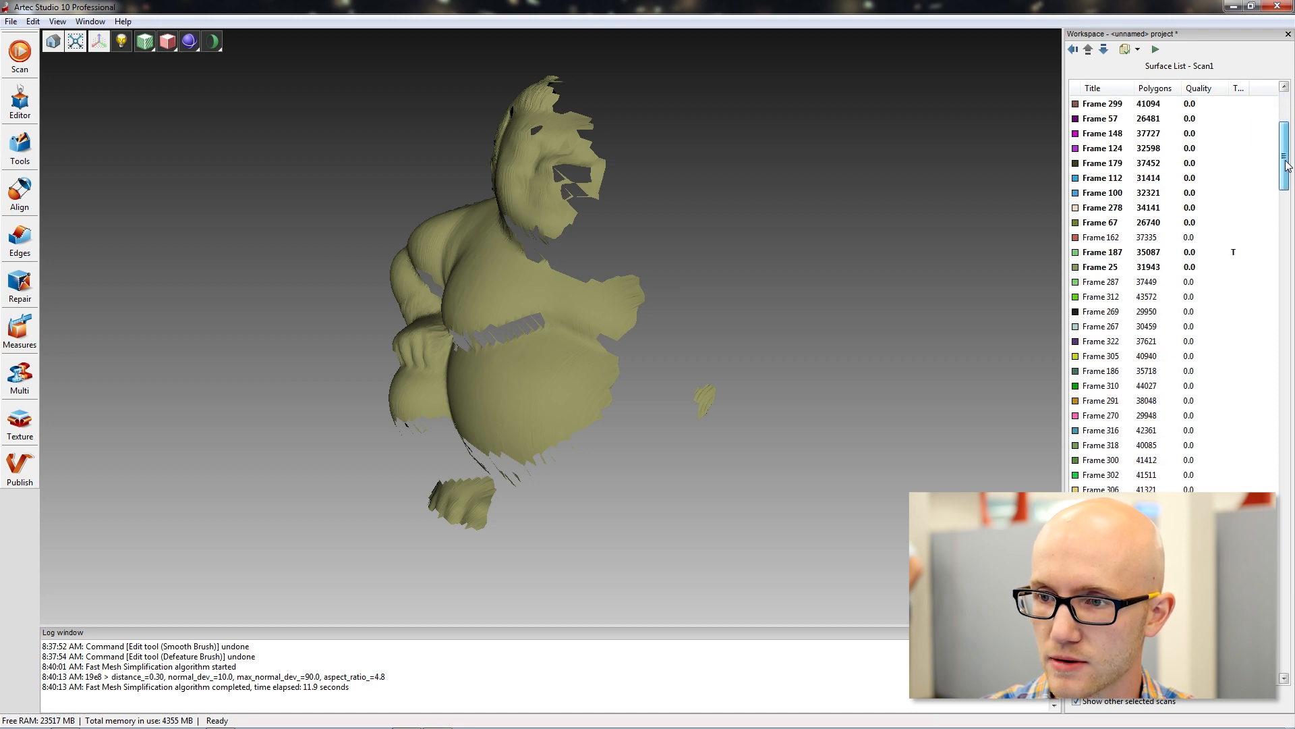
left_click(1167, 254)
left_click_drag(507, 349, 666, 342)
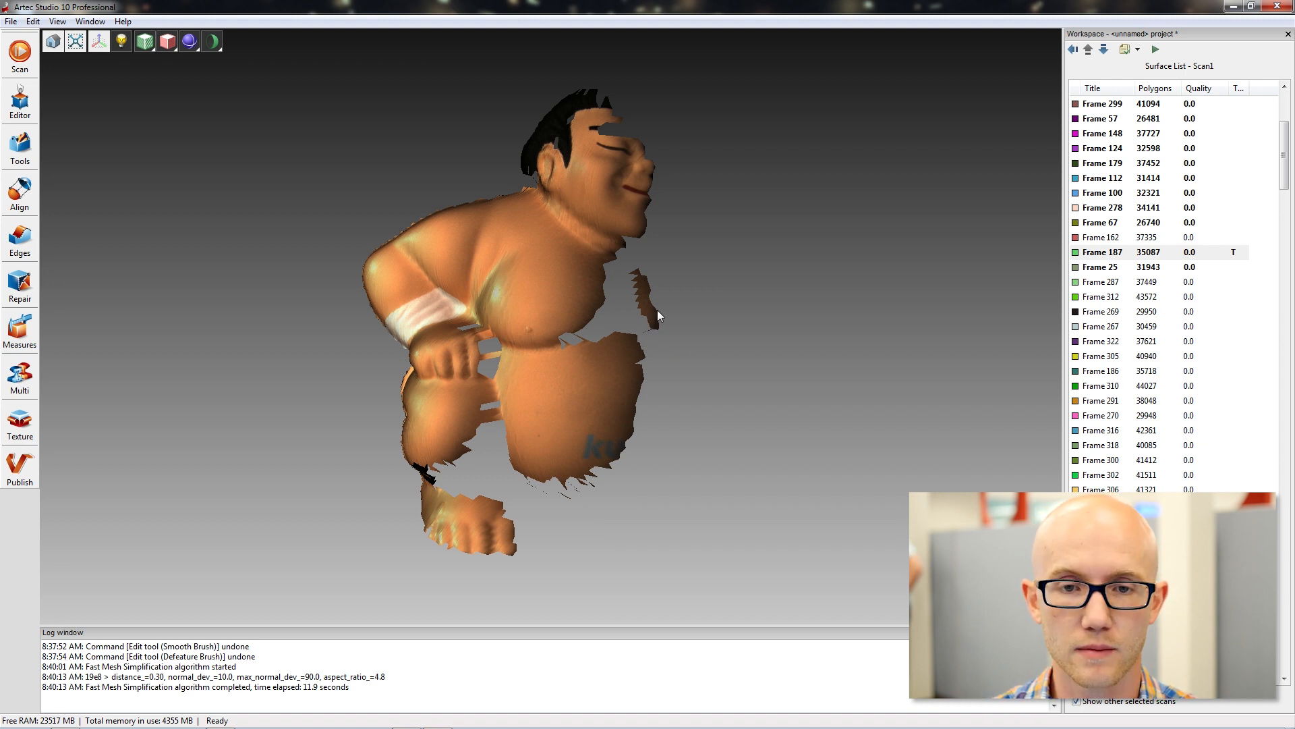
Find further texture frames in Scan1 and display Frame 307 and Frame 169.
left_click_drag(1289, 138, 1290, 169)
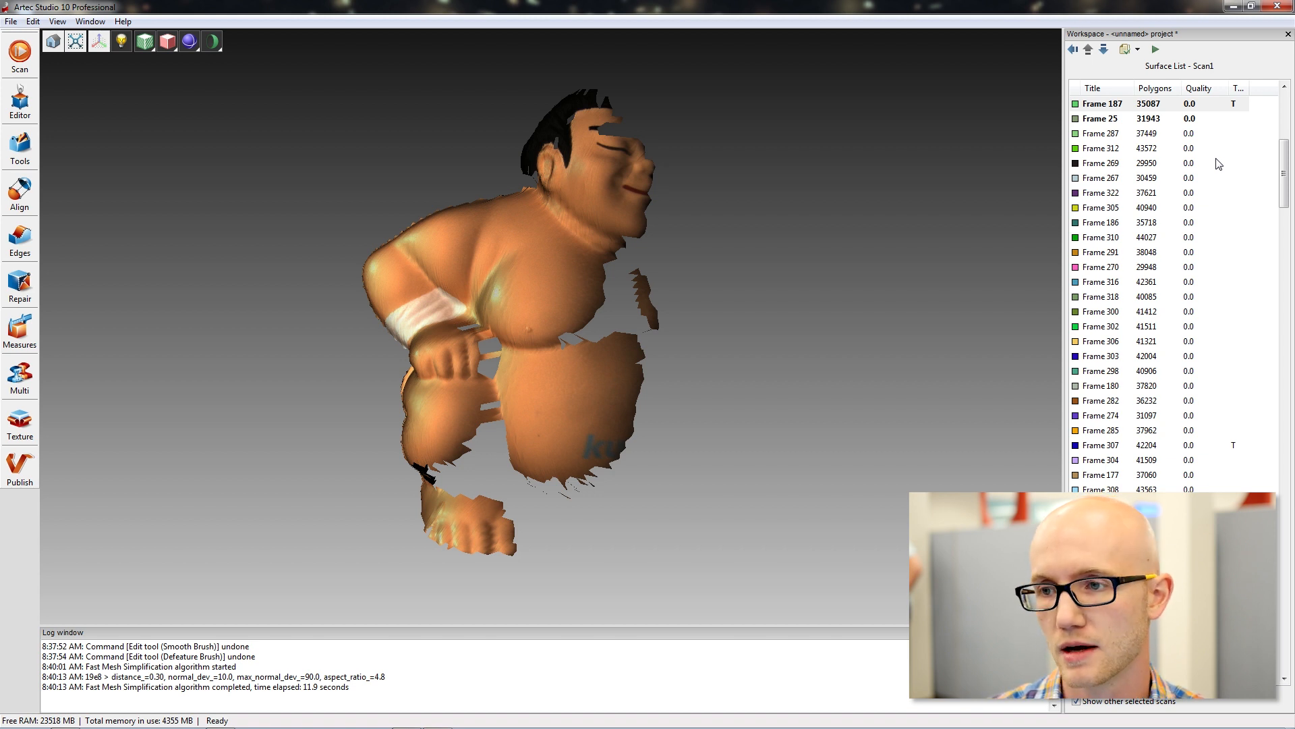
left_click_drag(1285, 159, 1285, 189)
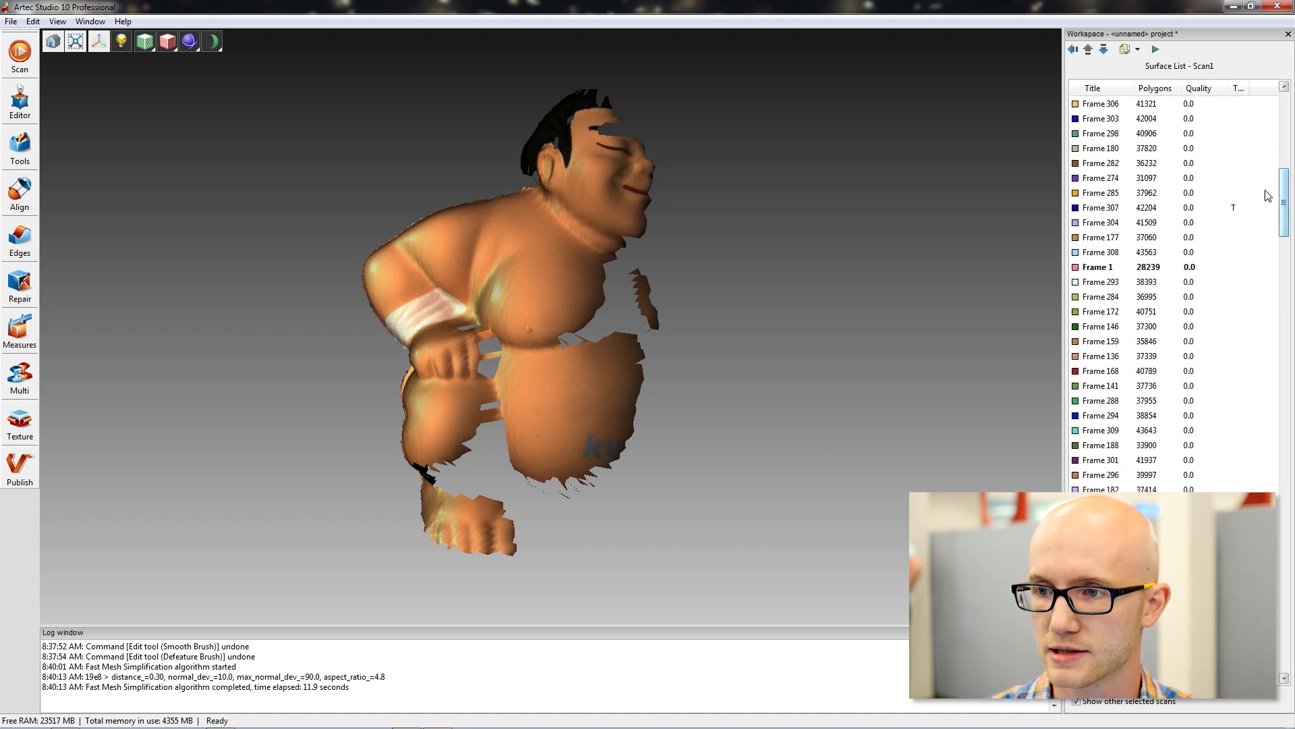
left_click(1236, 209)
left_click(1189, 195)
left_click(1188, 208)
scroll(1180, 337, "down", 4)
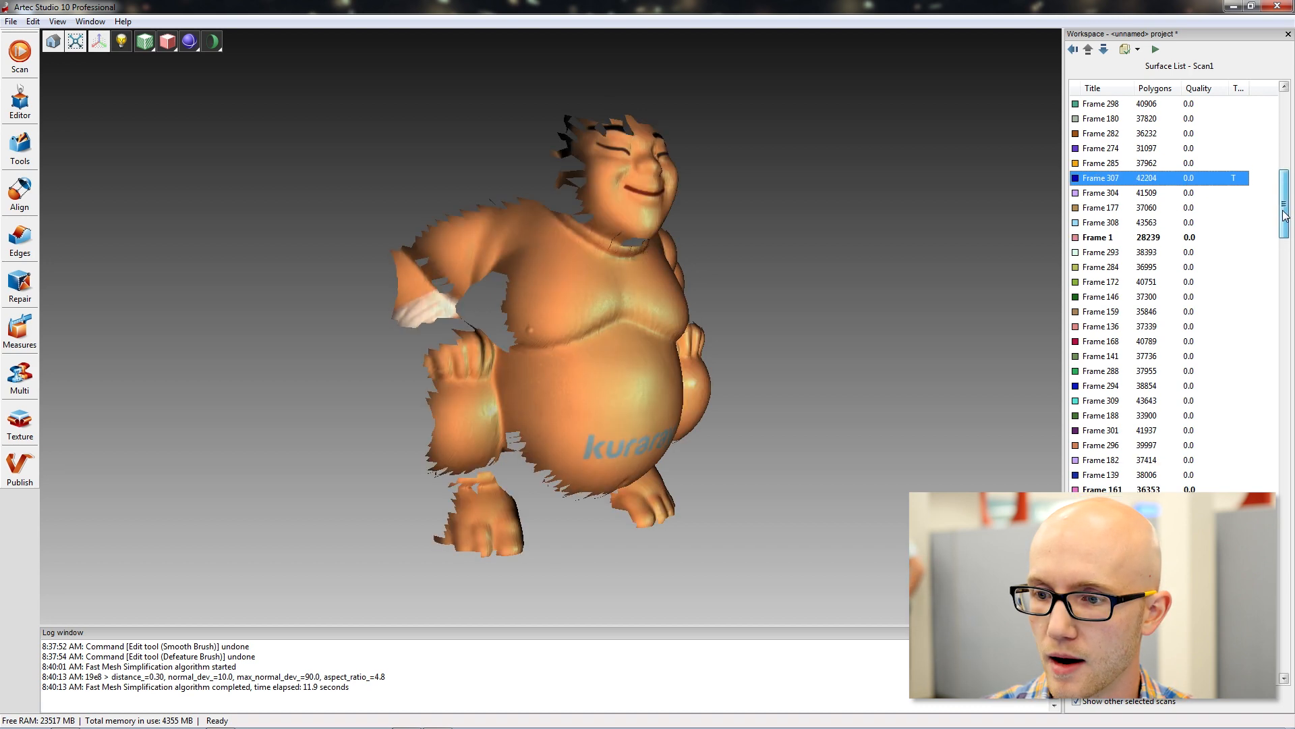
left_click(1189, 477)
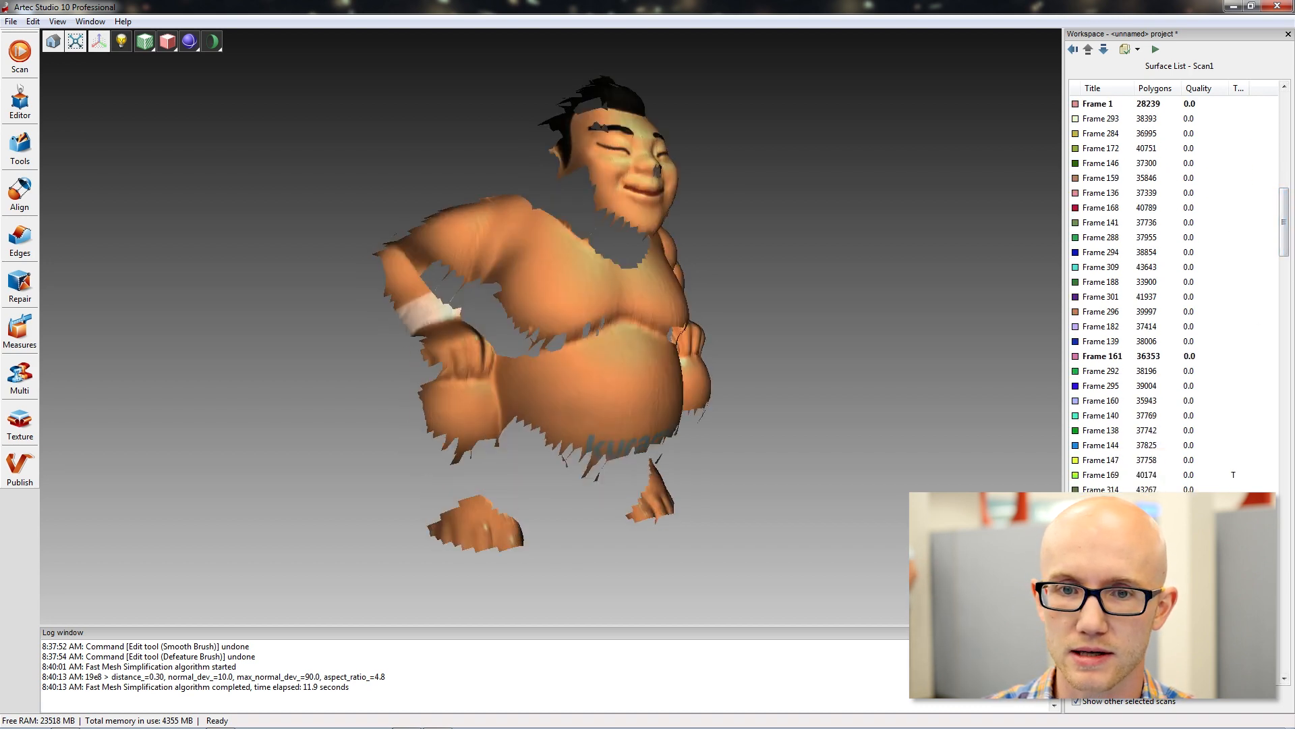
Display Frame 187 of Scan1 again and return to the list of scans.
scroll(1179, 242, "up", 2)
scroll(1180, 240, "up", 3)
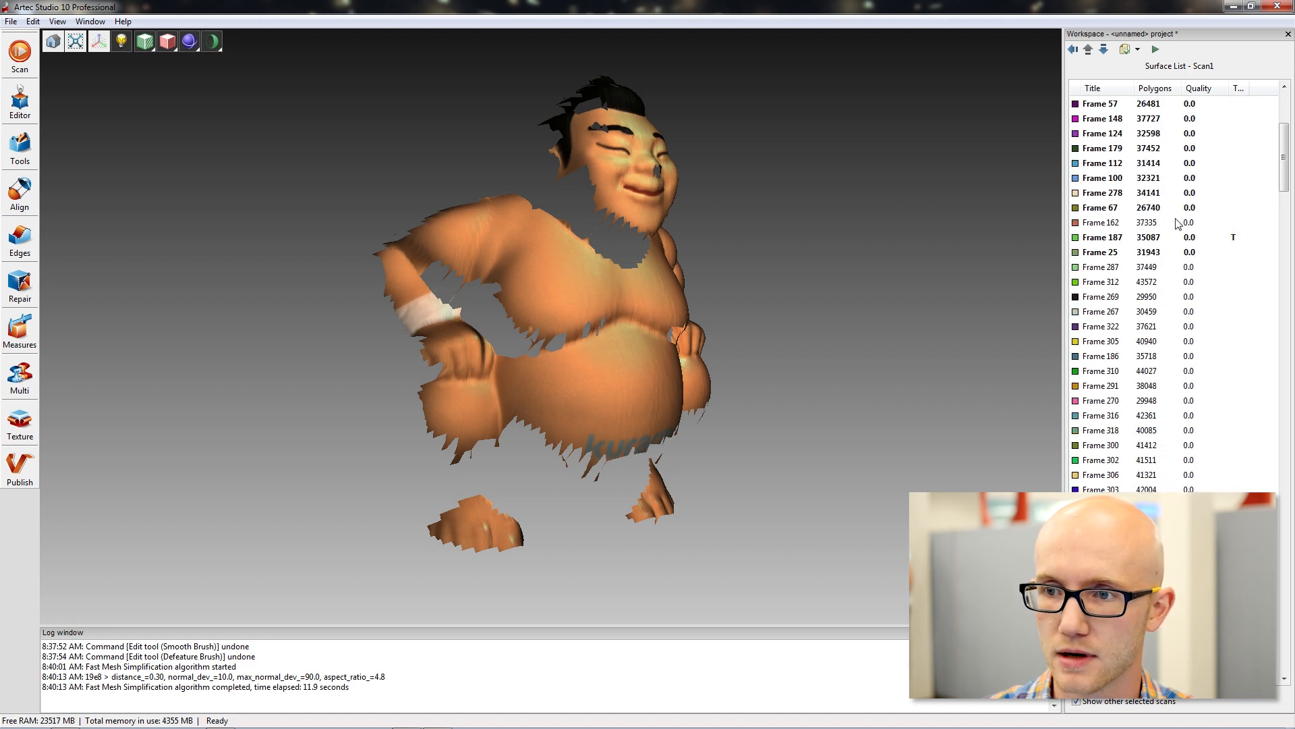
left_click(1184, 240)
left_click(1073, 49)
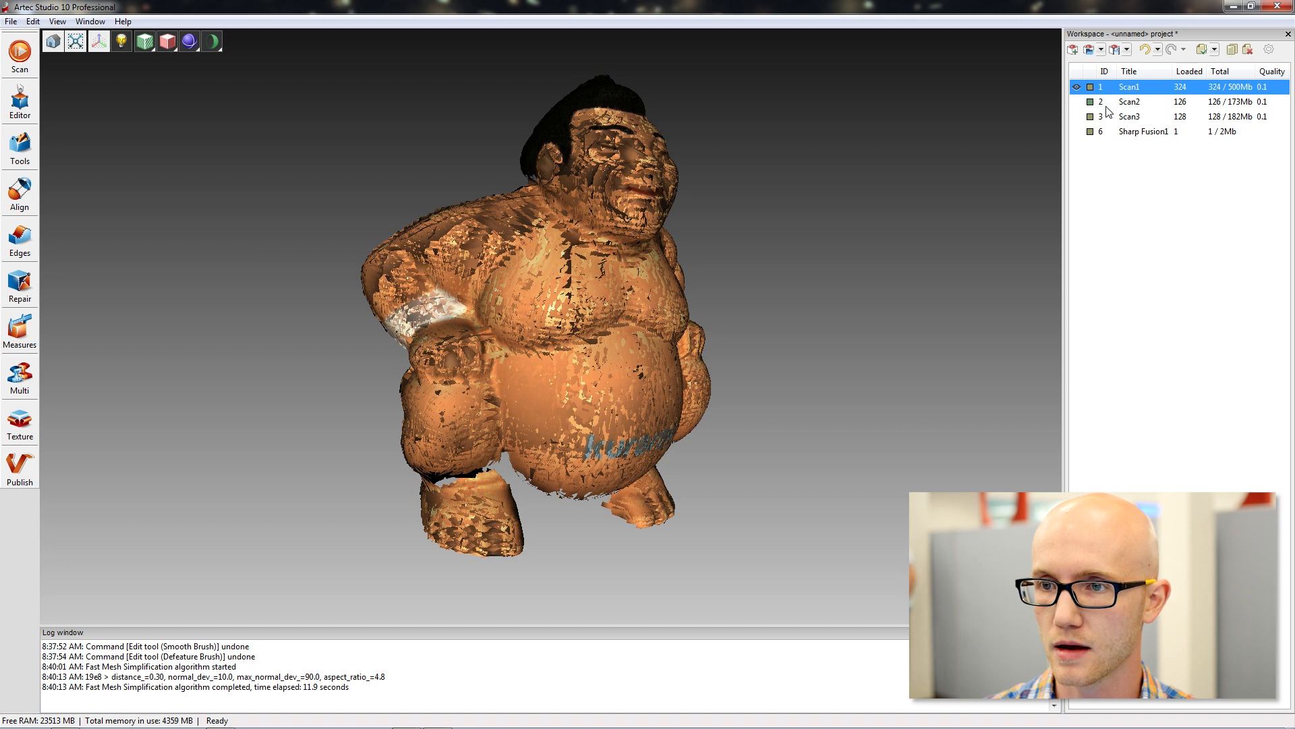
Hide Scan1, show the Sharp Fusion1 model in its place, turn it to face front and select it.
left_click(1077, 87)
left_click(1076, 131)
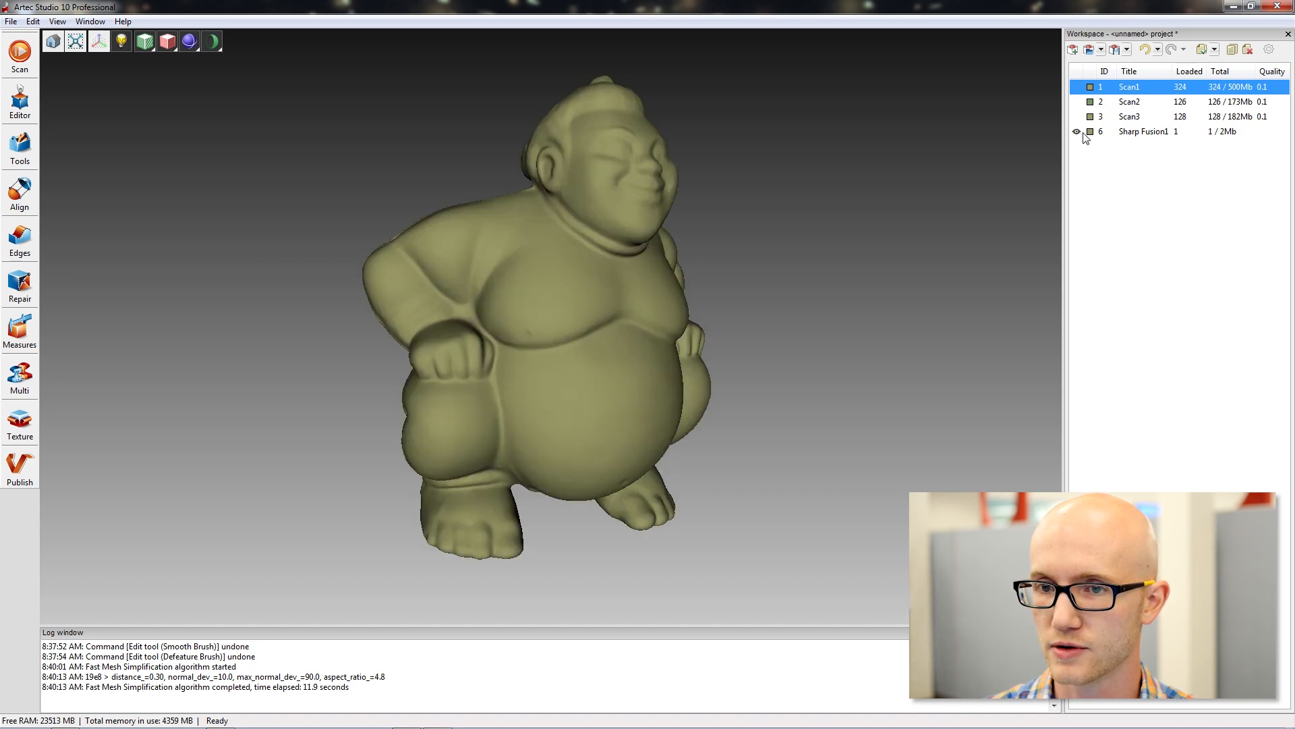
left_click(1194, 132)
left_click_drag(856, 253, 722, 293)
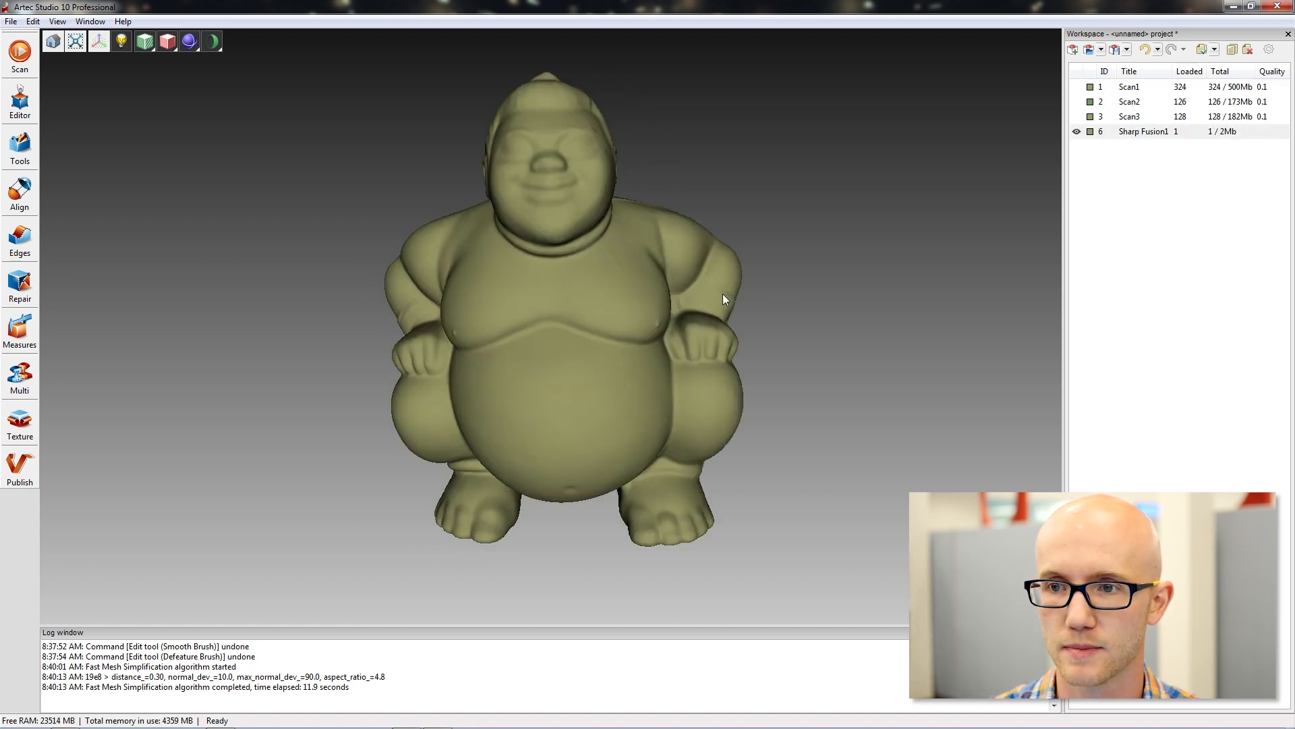
left_click(1149, 135)
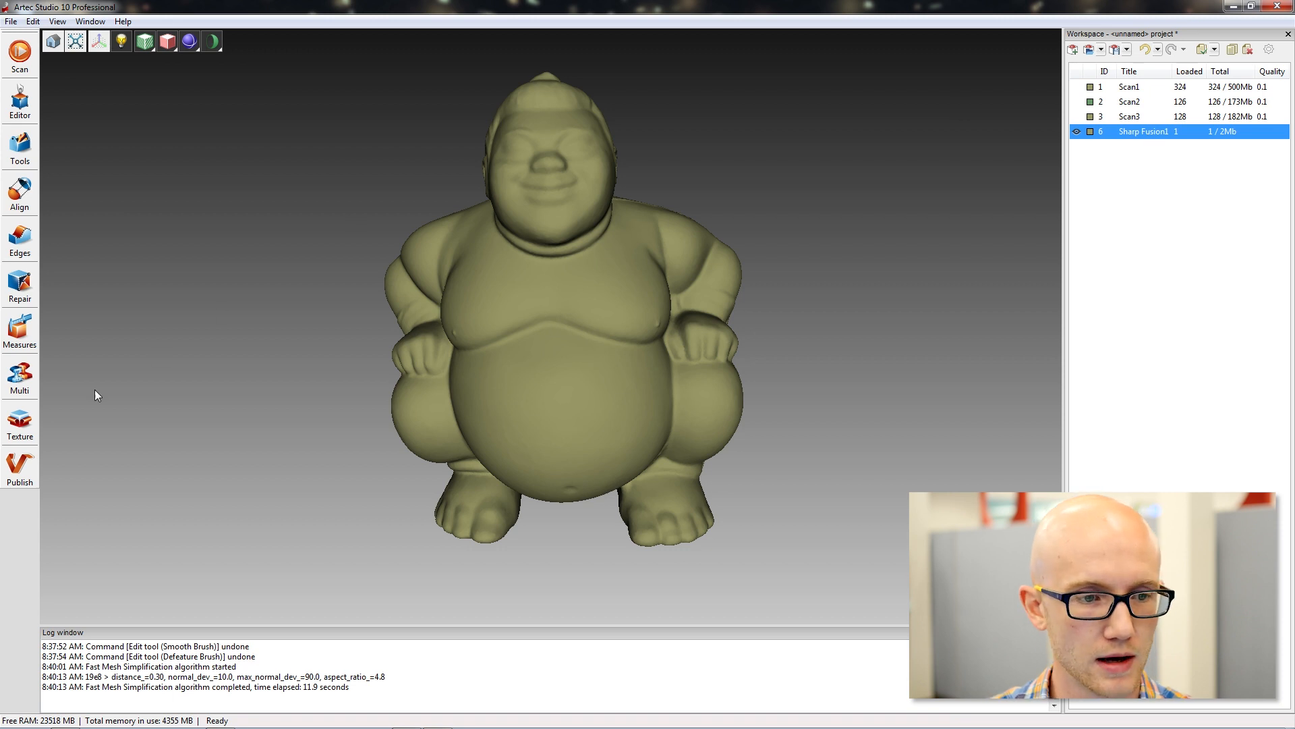
Start texturing Sharp Fusion1 and choose Scan1, Scan2 and Scan3 as the scans the model is created from.
left_click(21, 425)
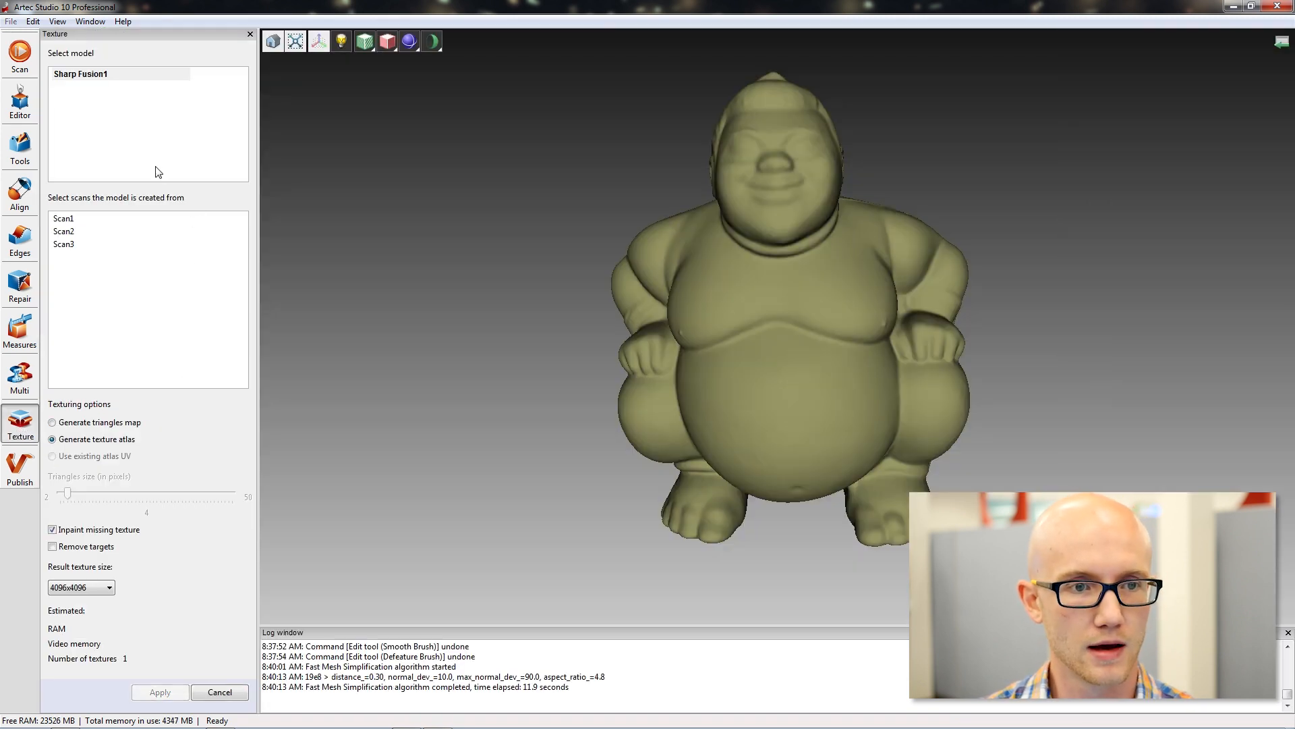
left_click(75, 220)
left_click(76, 226, "ctrl")
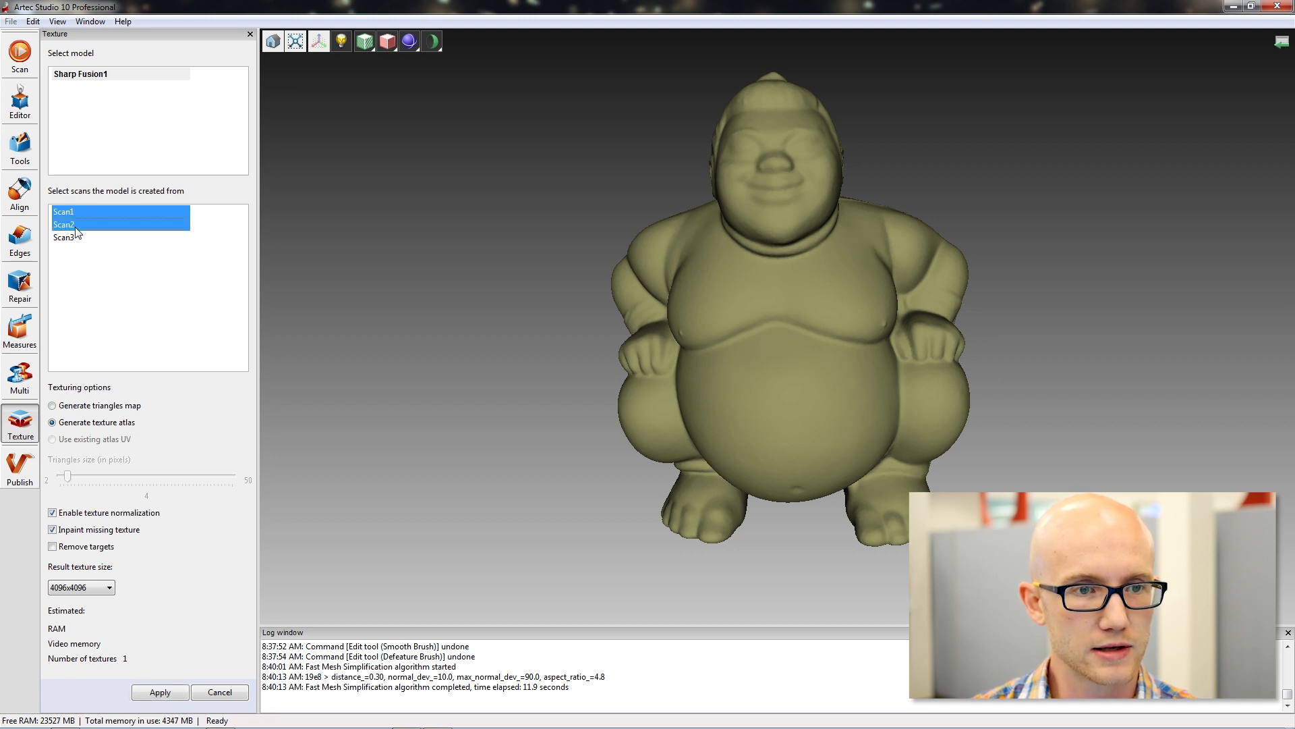
left_click(76, 237, "ctrl")
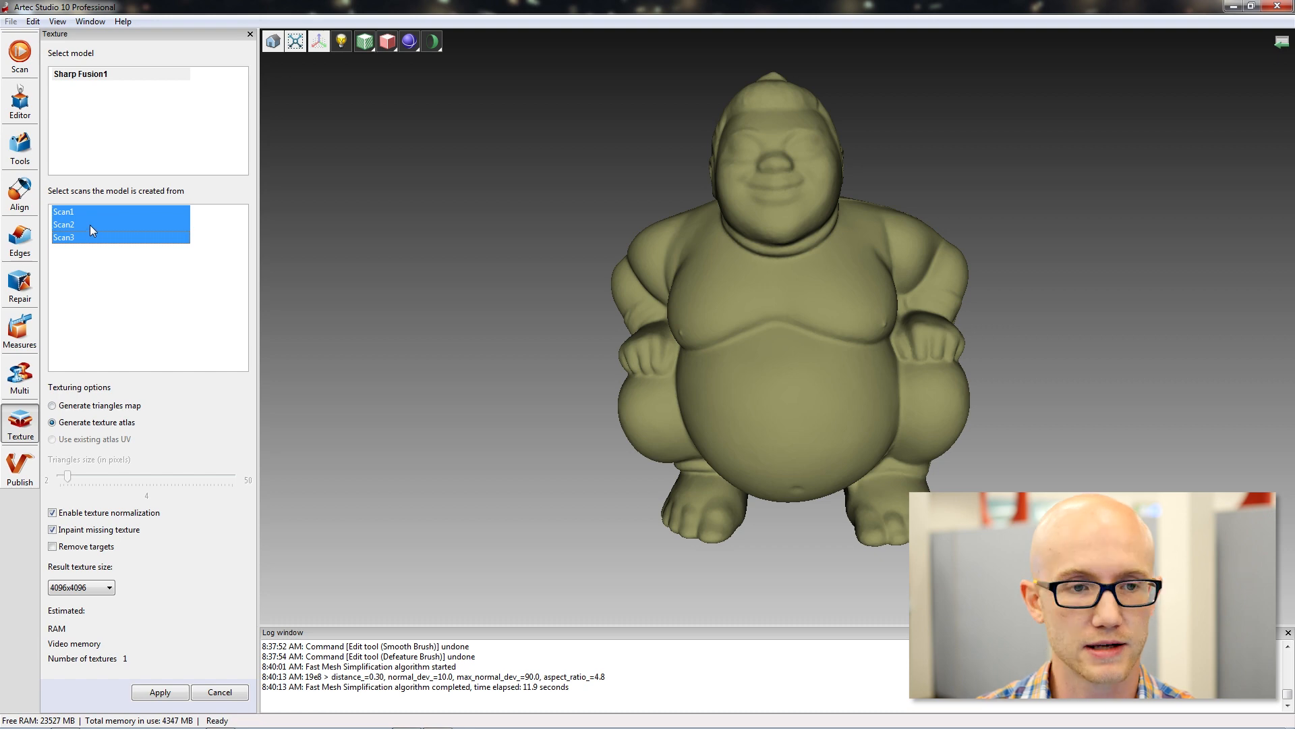
View the model's underside, try different combinations of source scans and select Scan1, Scan2 and Scan3 again.
left_click_drag(755, 318, 870, 351)
left_click_drag(941, 305, 708, 247)
left_click_drag(581, 215, 608, 231)
left_click(77, 238)
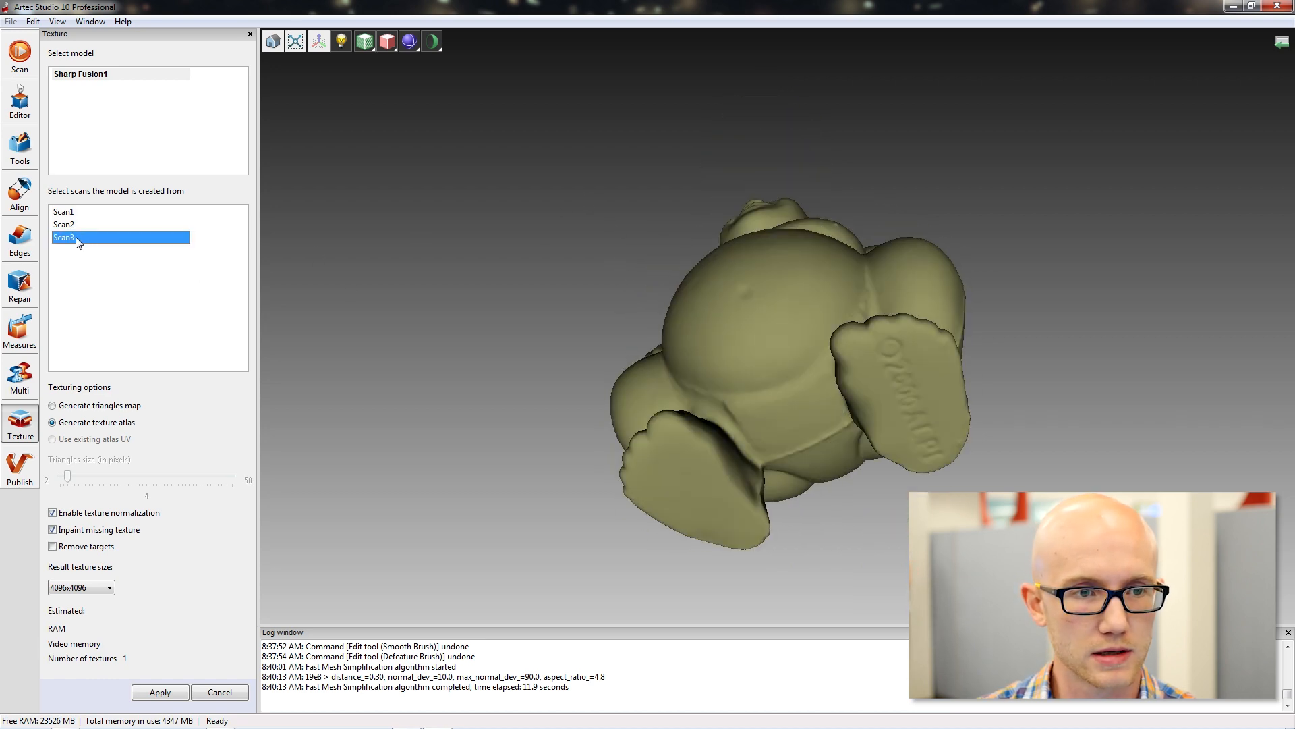
left_click(78, 212)
left_click(71, 224, "ctrl")
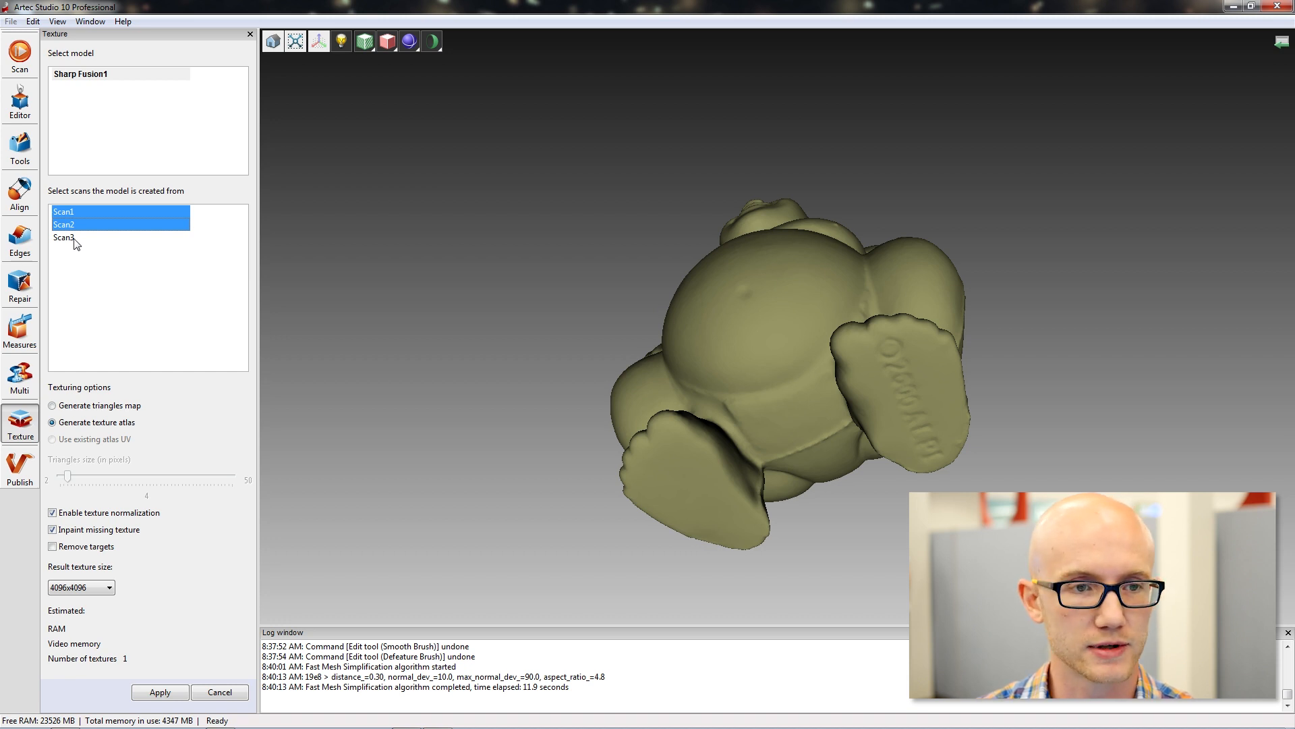
left_click(75, 238)
left_click(71, 213)
left_click(75, 237, "ctrl")
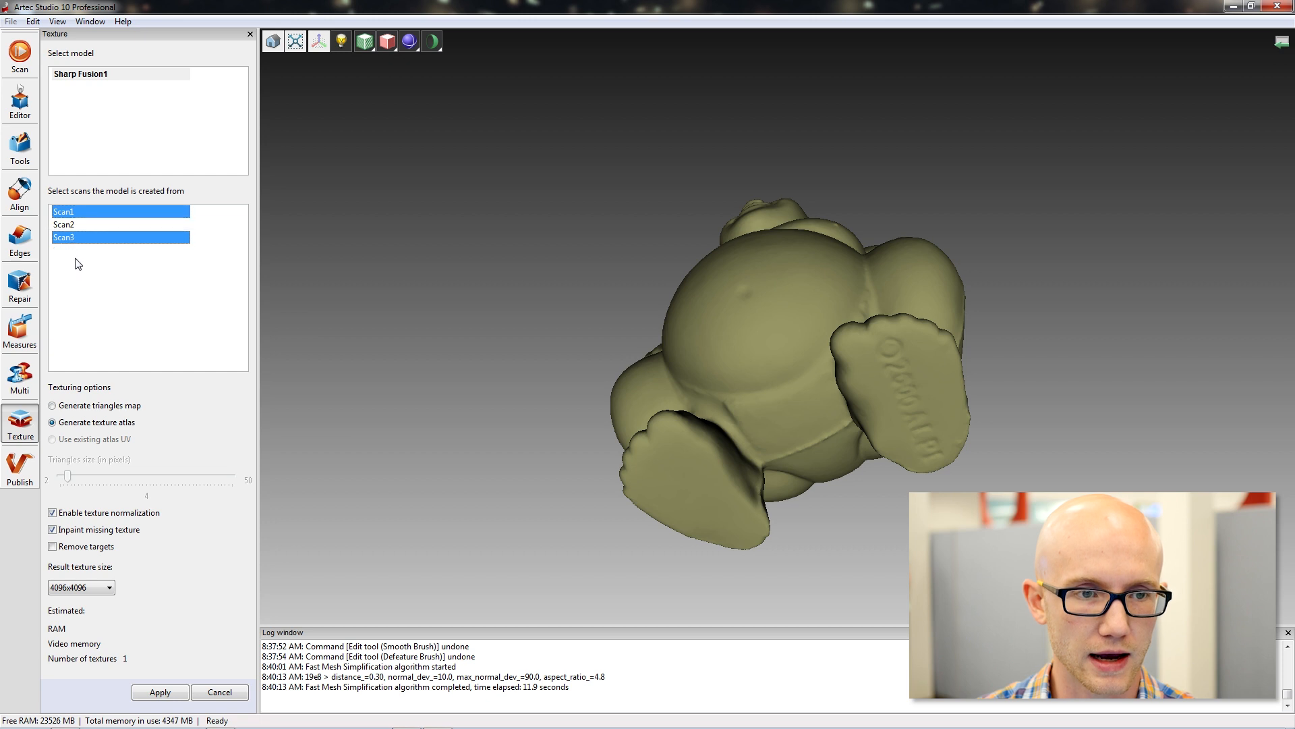
left_click(64, 226, "ctrl")
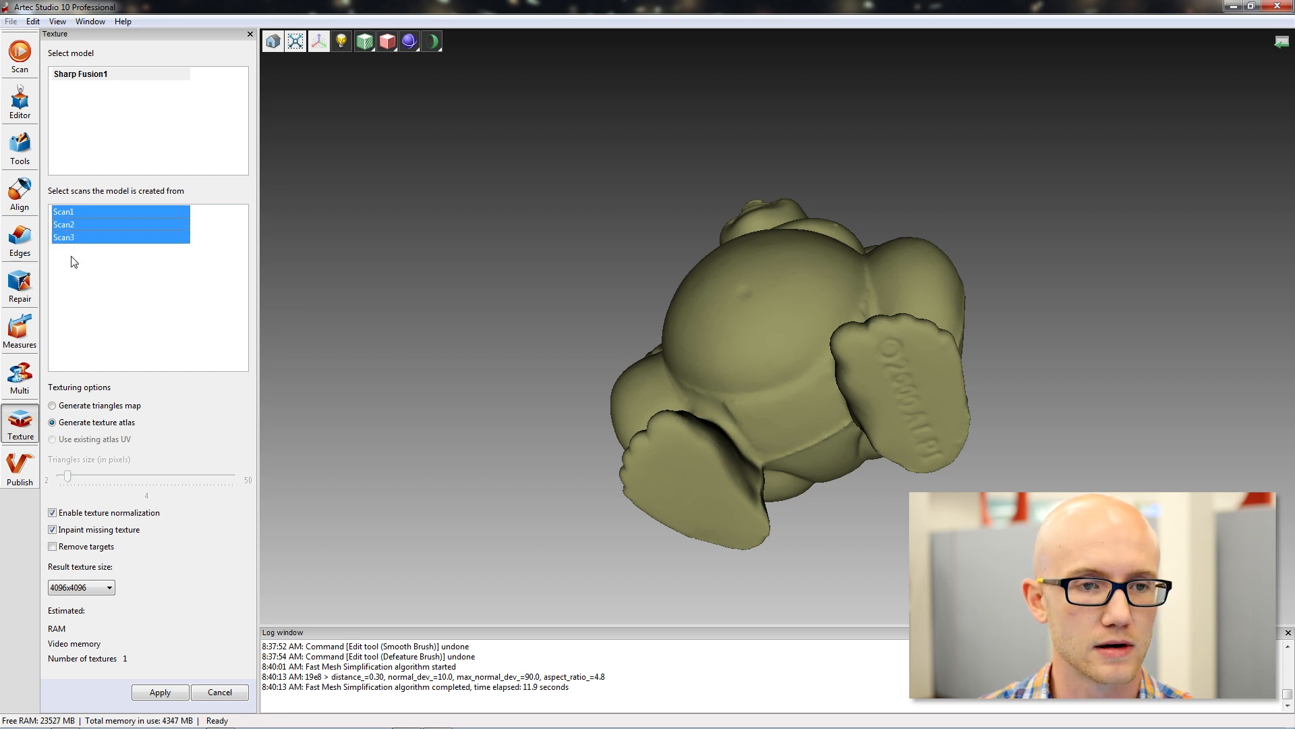
Generate a 4096x4096 texture atlas for Sharp Fusion1 with texture normalization and inpainting of missing texture, and inspect the textured model.
left_click_drag(942, 167, 897, 368)
mouse_move(608, 171)
left_mouse_down()
mouse_move(715, 282)
mouse_move(769, 309)
mouse_move(749, 297)
mouse_move(746, 347)
left_mouse_up()
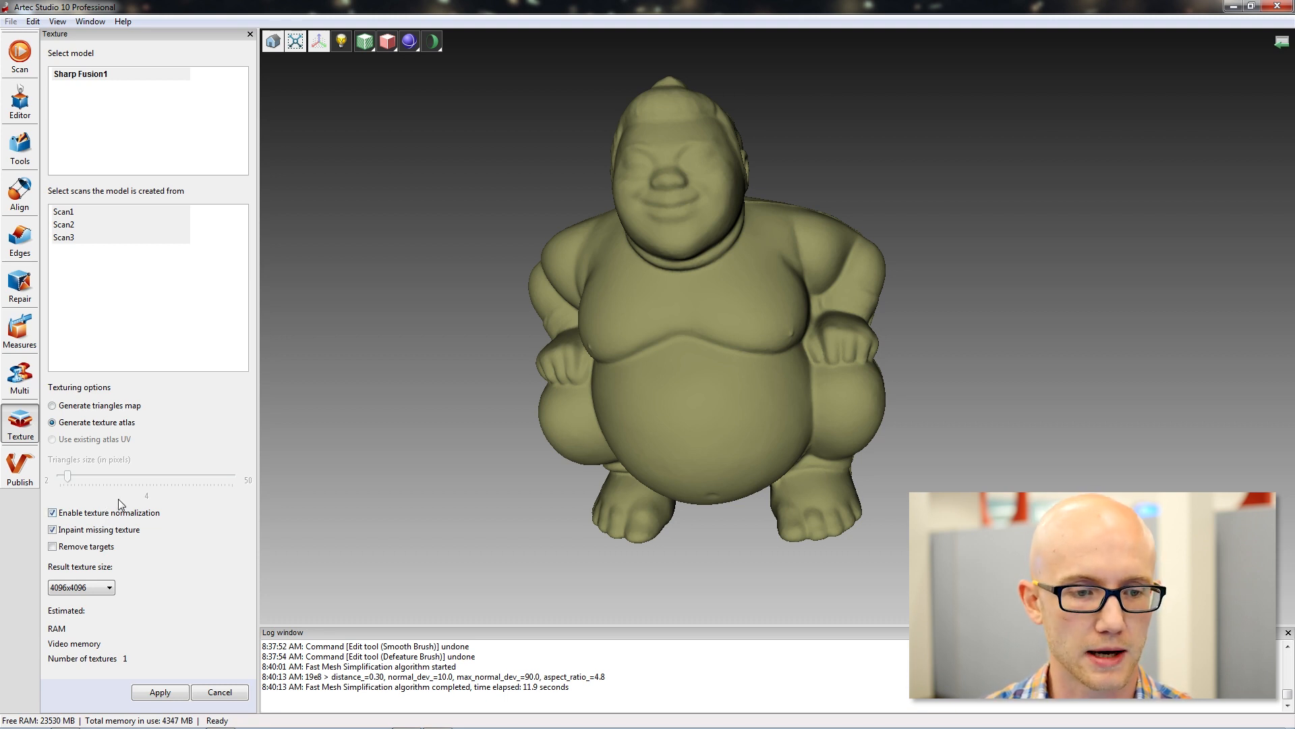
left_click(159, 693)
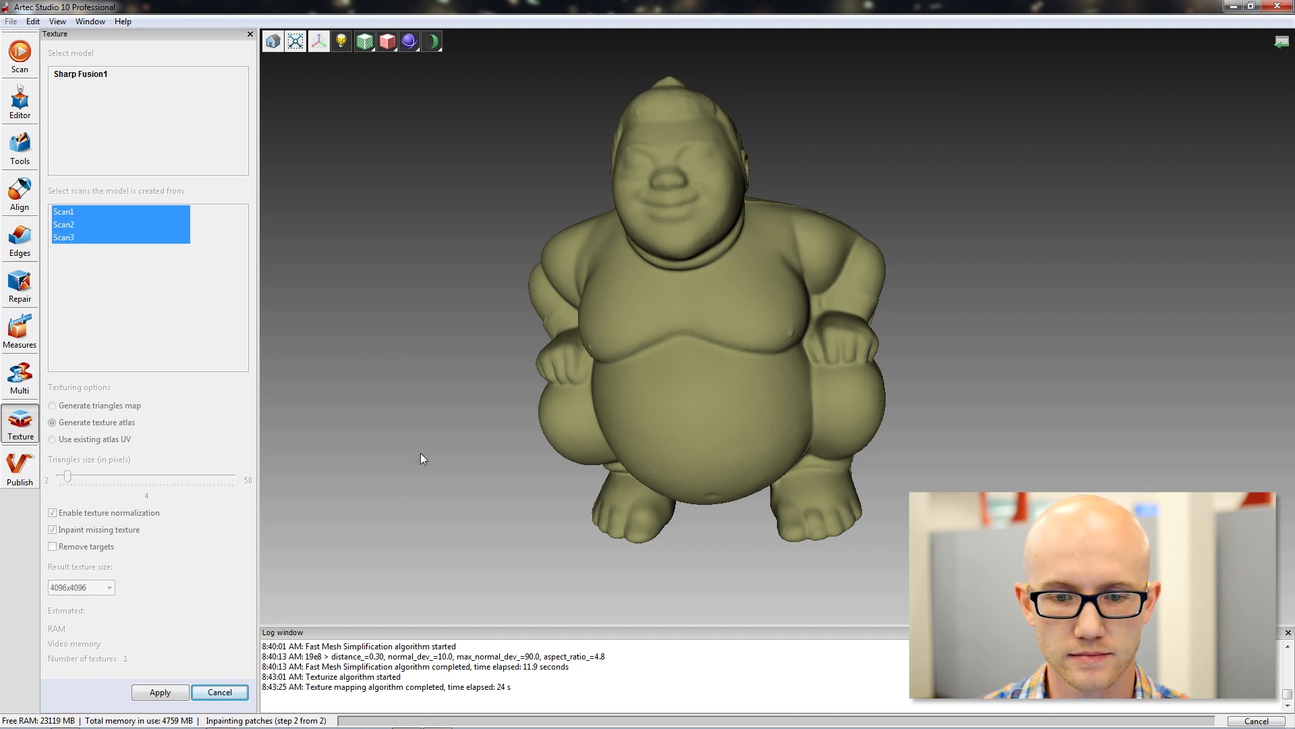
left_click_drag(727, 310, 795, 400)
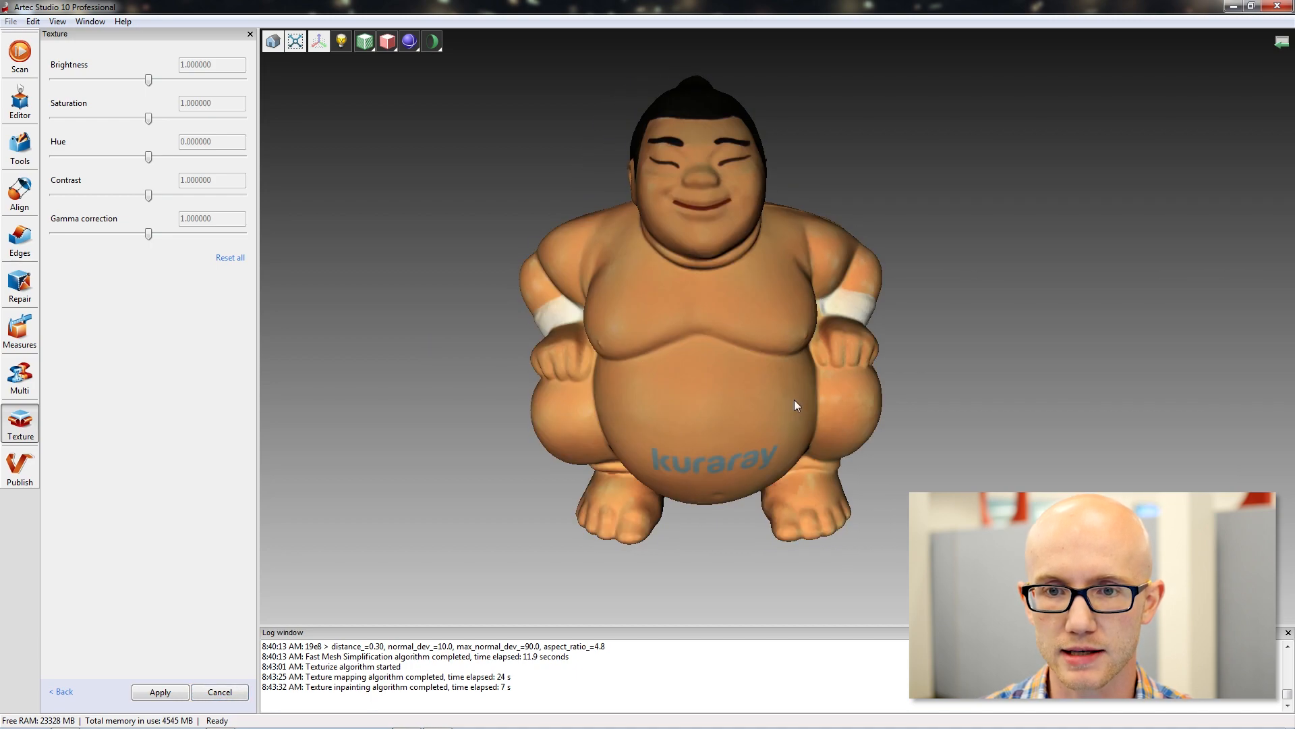
left_click_drag(706, 366, 681, 262)
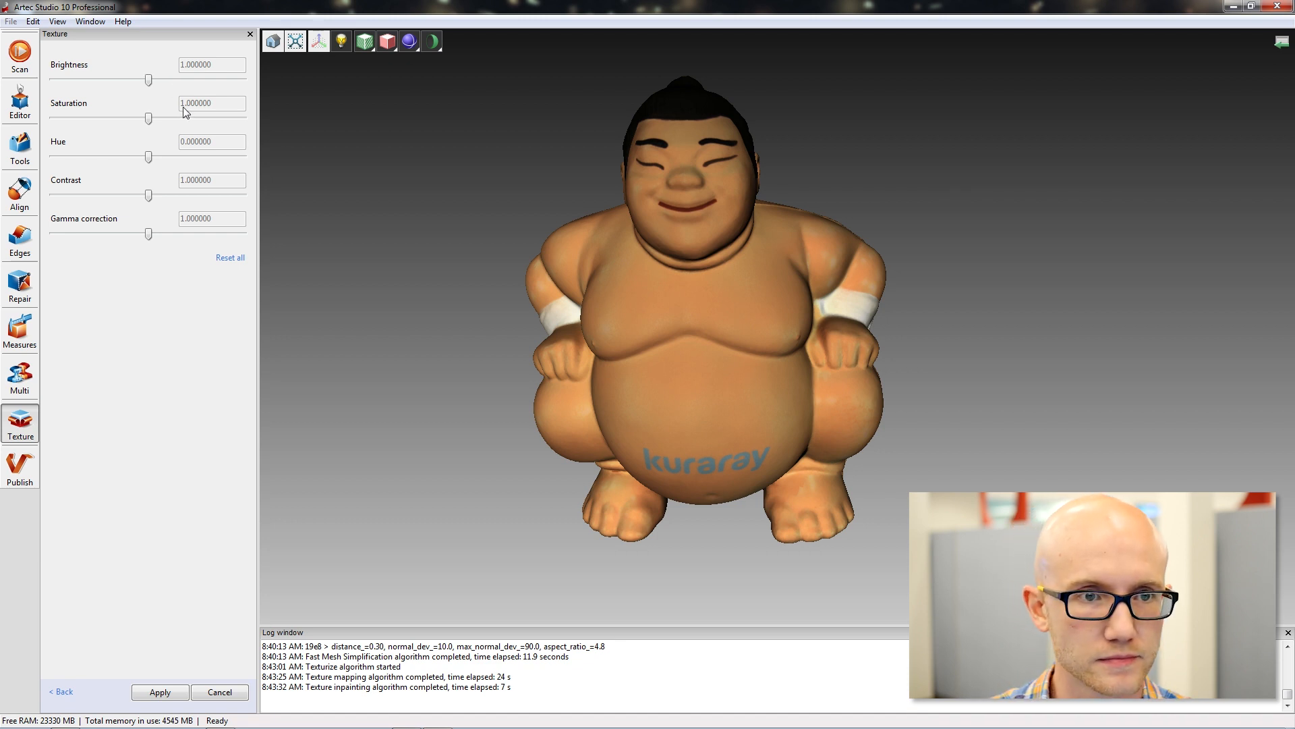
Set the texture's brightness to 1.58 and its gamma correction to 0.862069.
left_click(149, 79)
left_click_drag(149, 79, 174, 78)
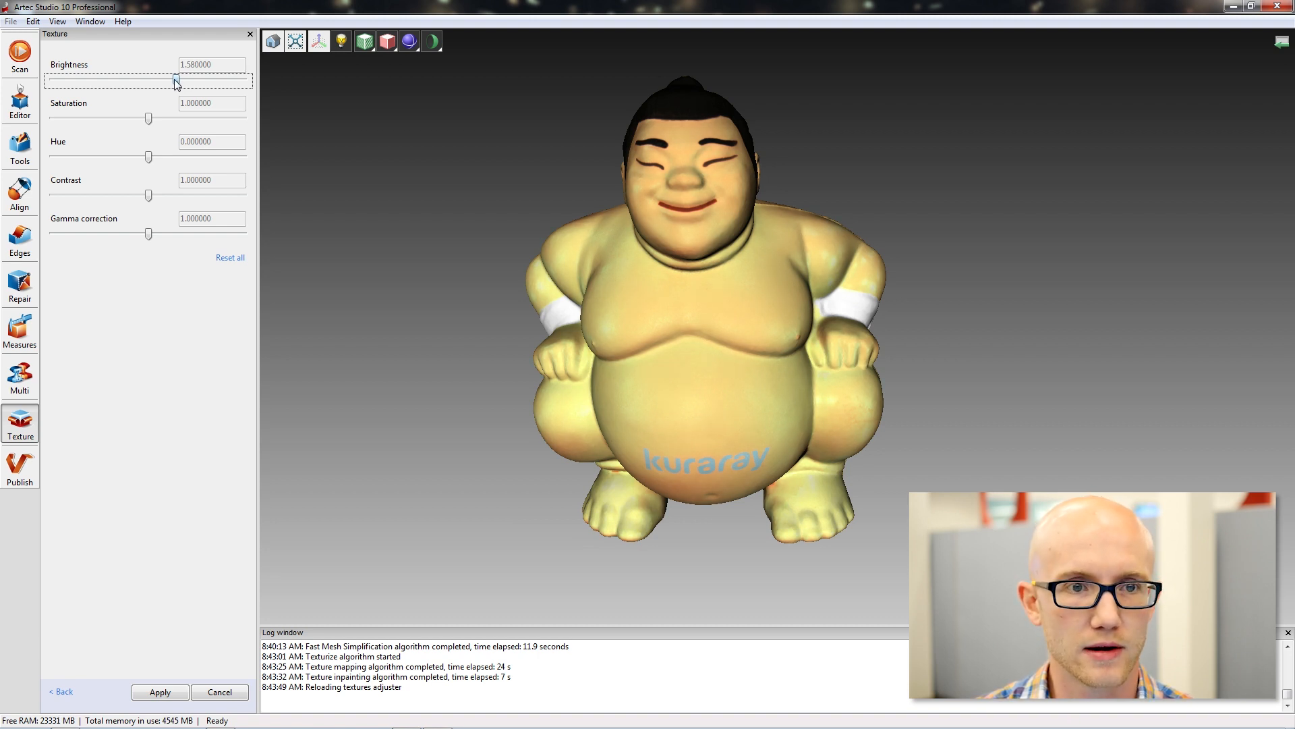
left_click(150, 236)
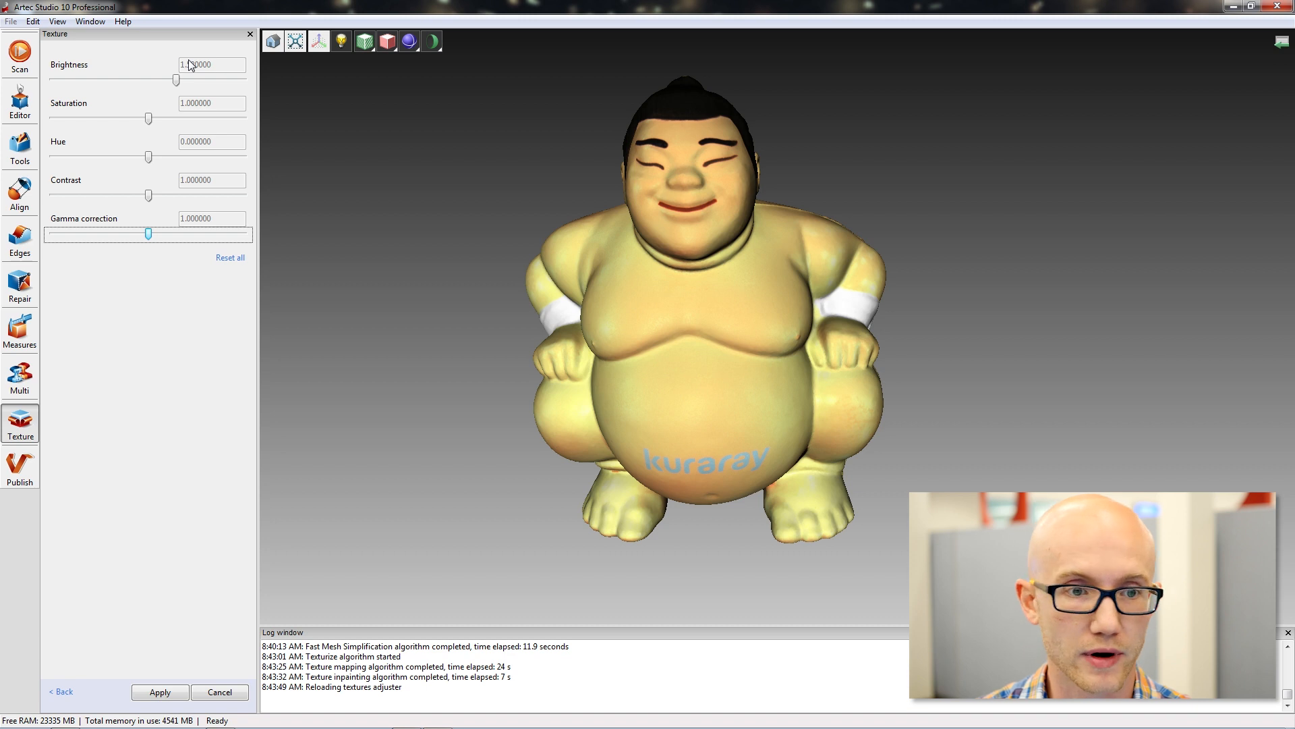
left_click_drag(149, 236, 141, 237)
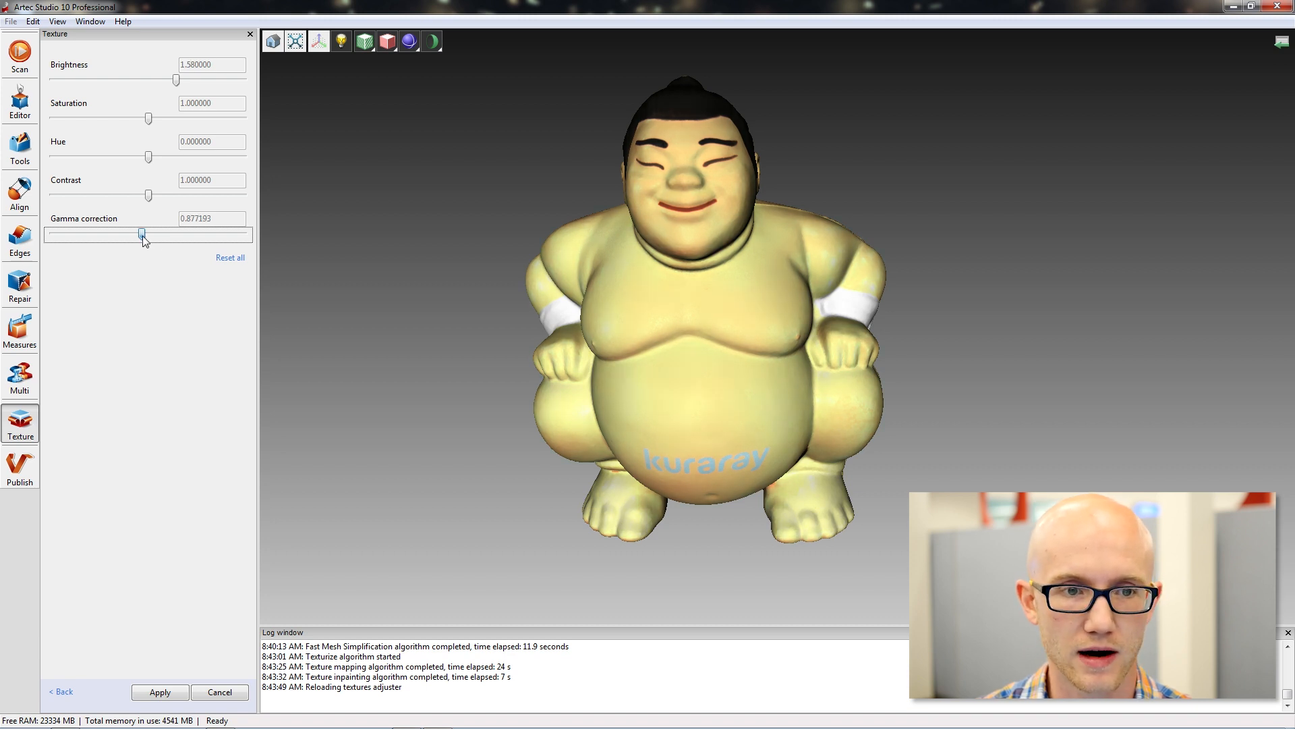
left_click_drag(140, 236, 139, 236)
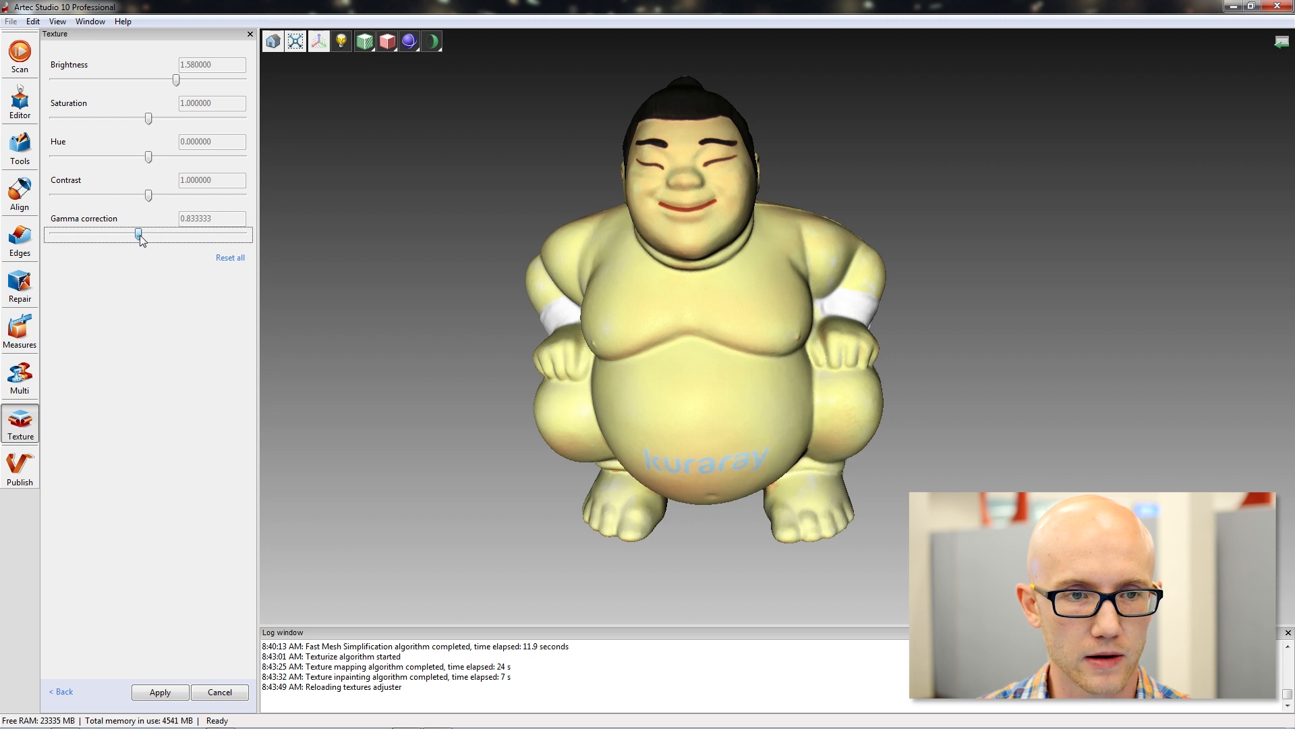
left_click_drag(139, 233, 142, 235)
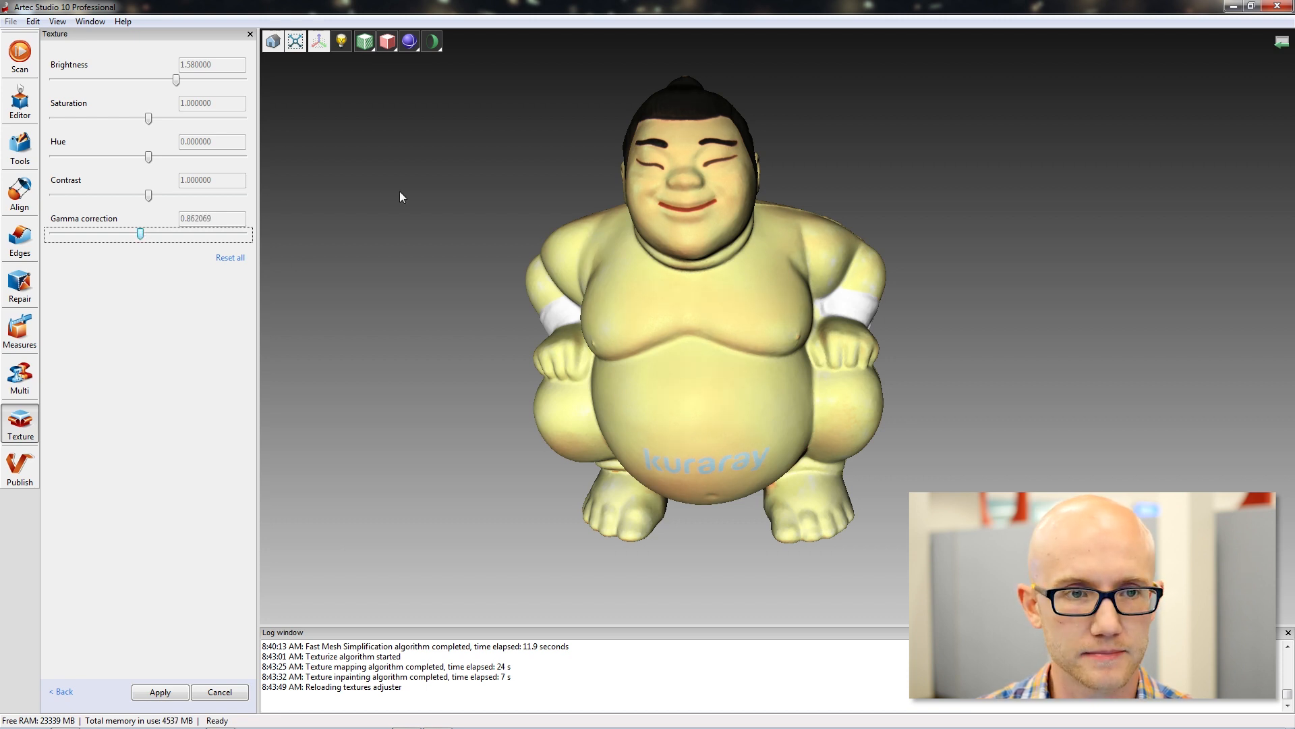
Set the texture's hue to 0.01, check the colours around the figurine and apply the texture adjustments.
left_click_drag(147, 157, 150, 159)
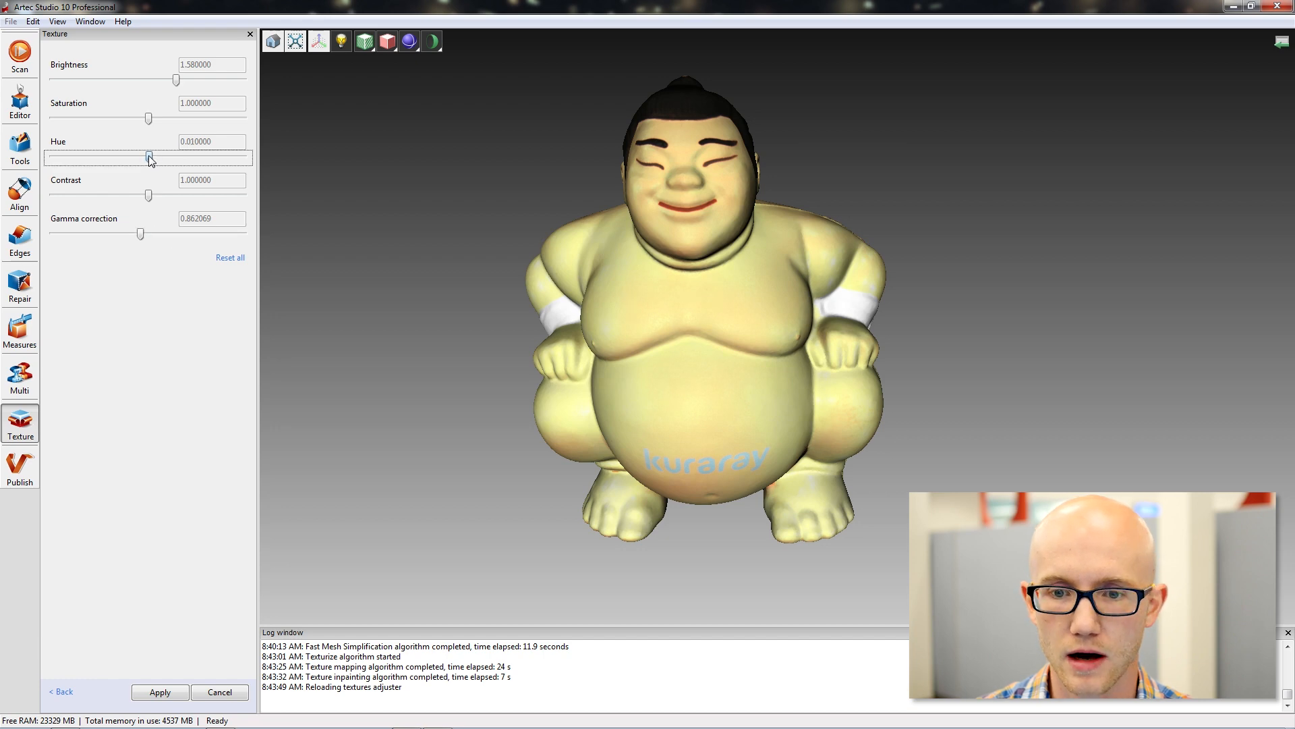
left_click_drag(471, 274, 678, 344)
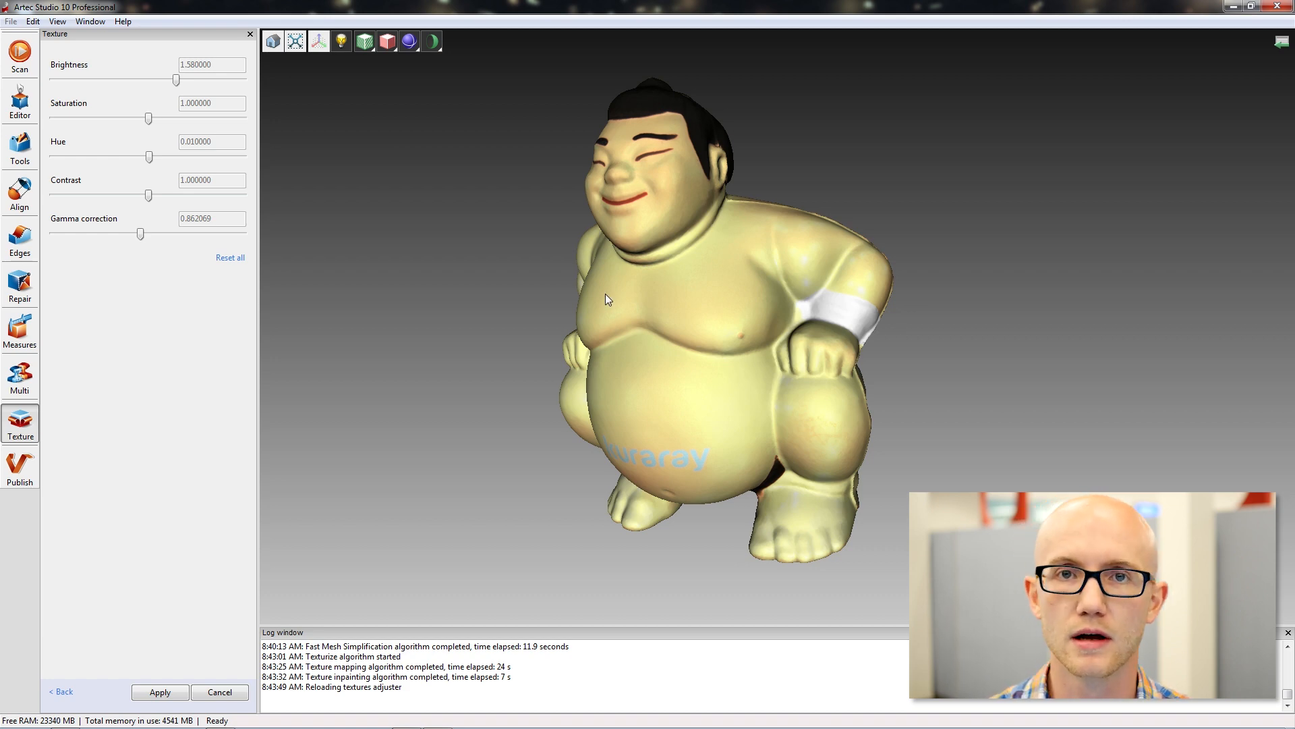
left_click_drag(546, 183, 821, 392)
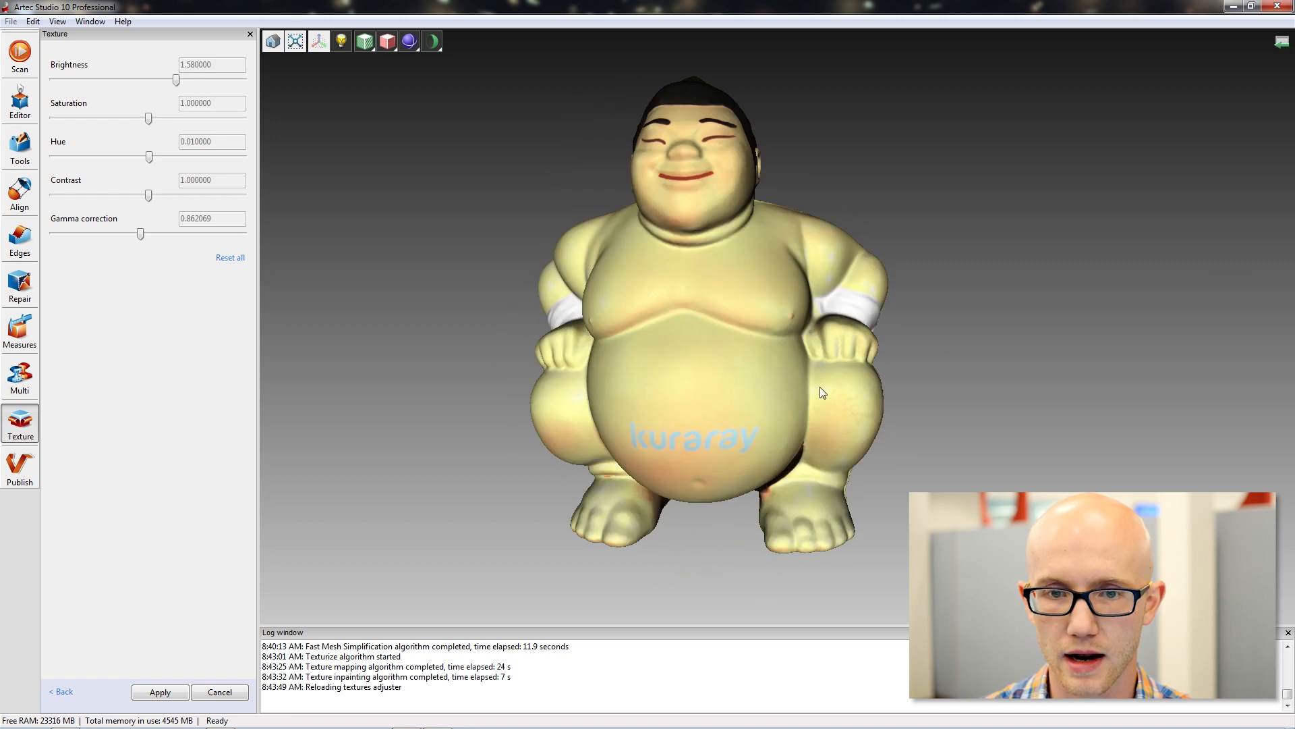
left_click(159, 692)
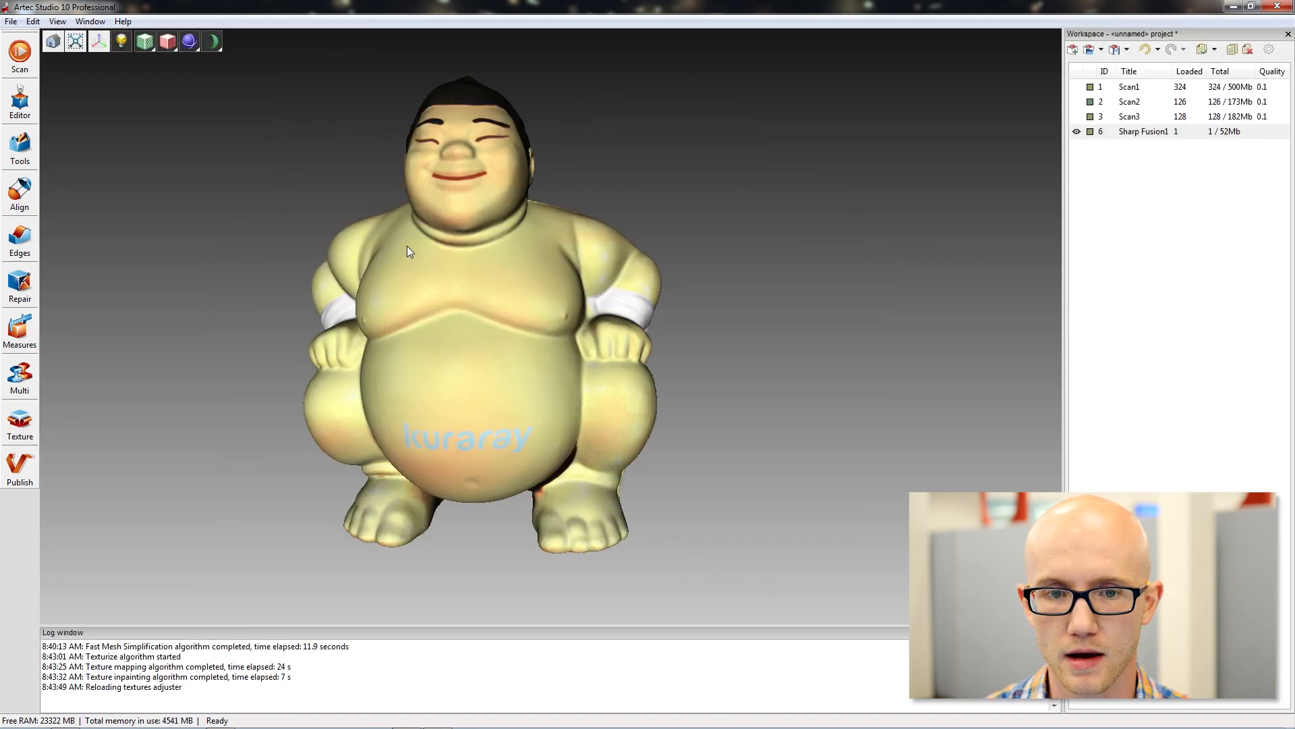
Examine the applied texture on the Sharp Fusion1 model from several angles.
left_click_drag(496, 275, 555, 263)
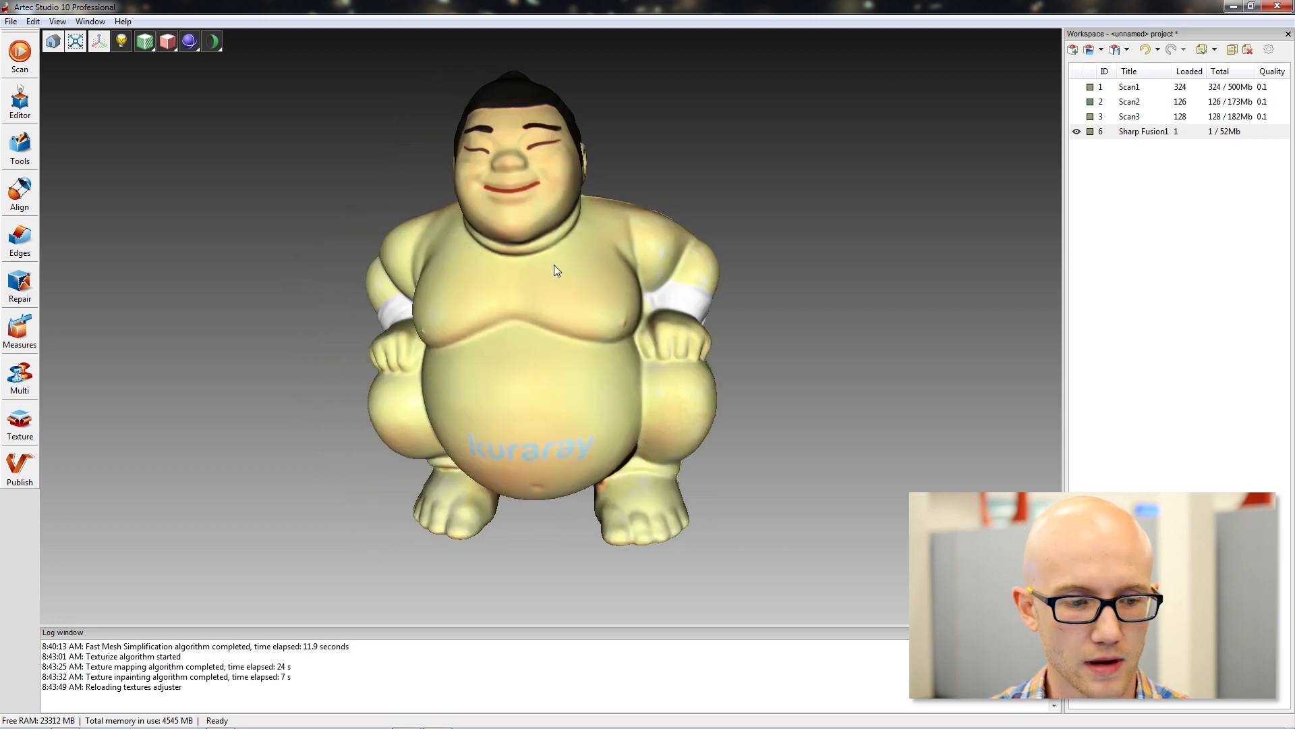
left_click_drag(614, 219, 620, 230)
left_click_drag(607, 286, 617, 287)
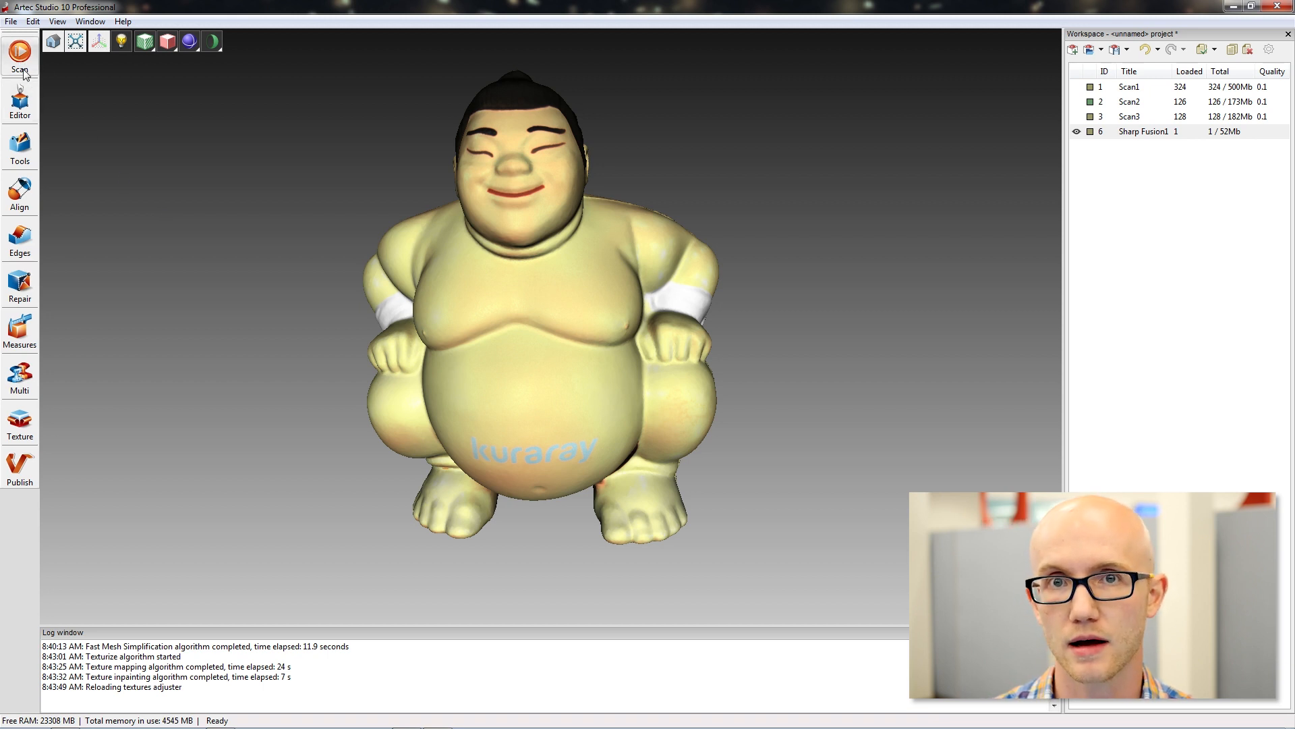
left_click_drag(525, 253, 797, 371)
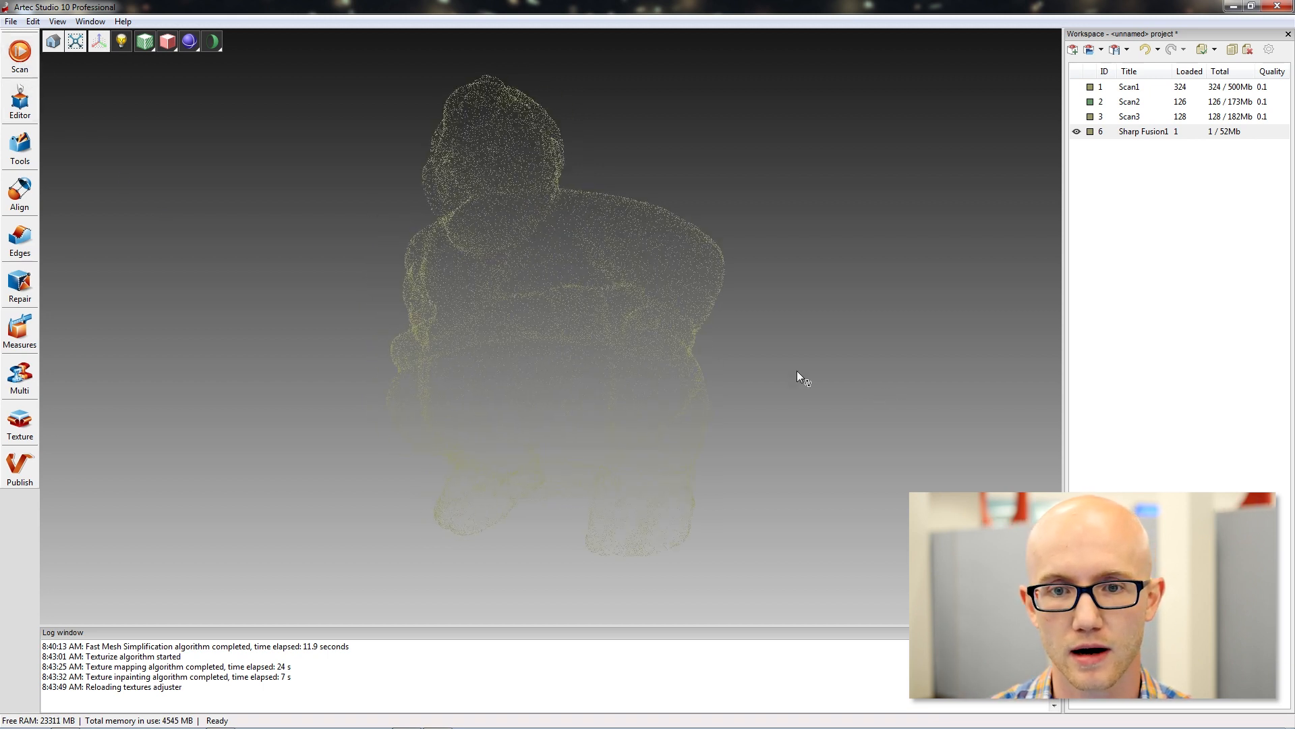
left_click_drag(528, 511, 520, 144)
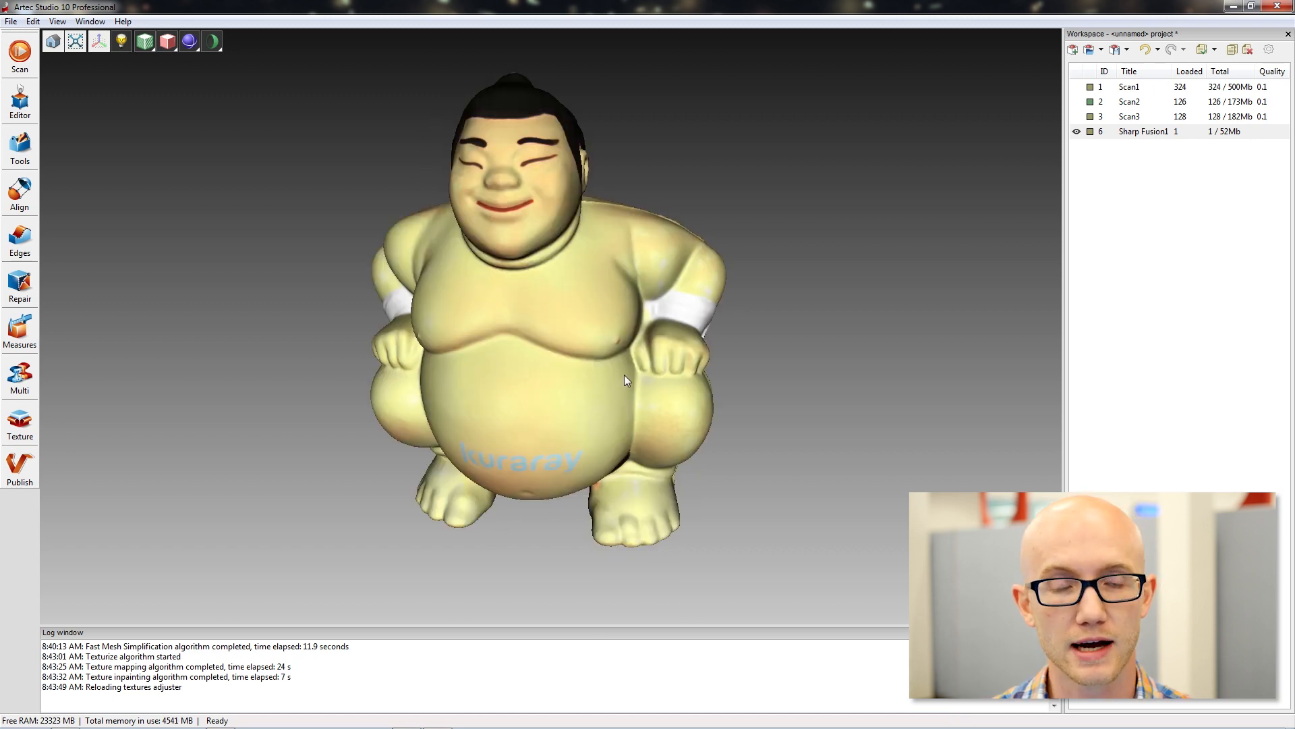
left_click_drag(641, 475, 435, 286)
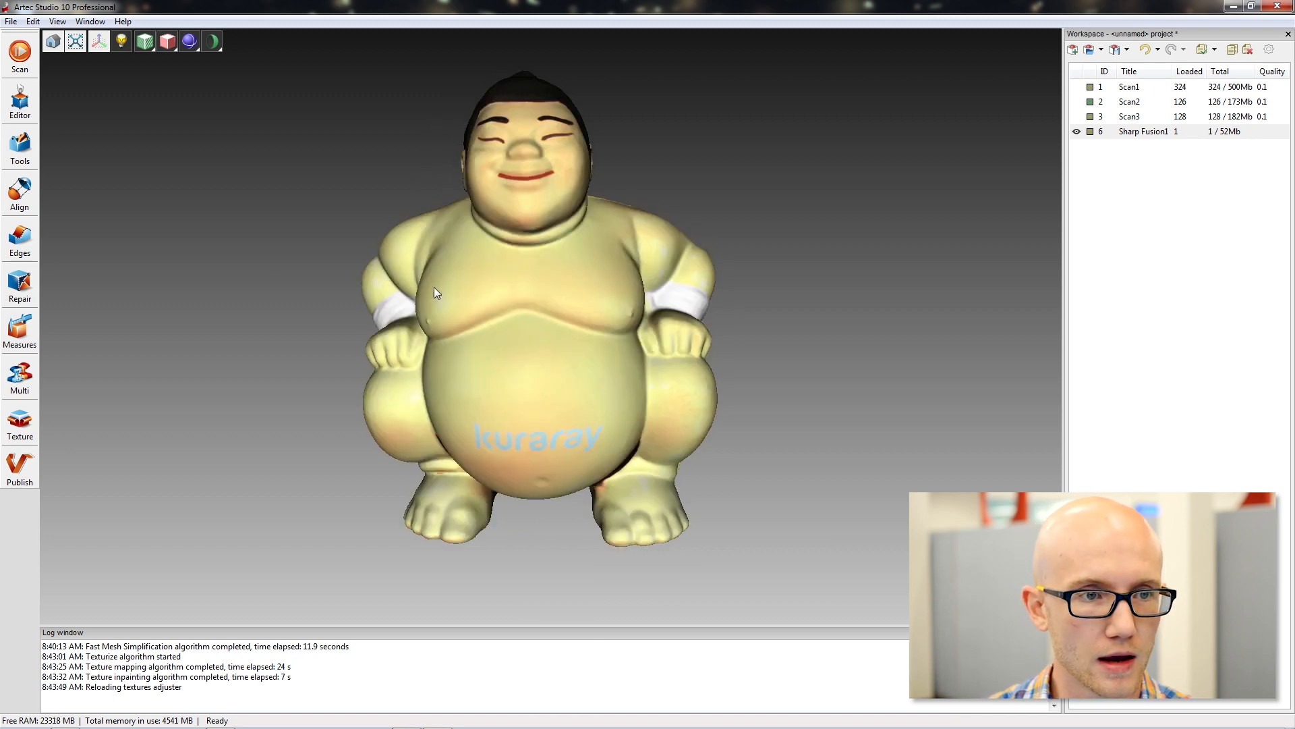
Start the Texture healing brush on the model and set its selection mode to 3D selection.
left_click(20, 102)
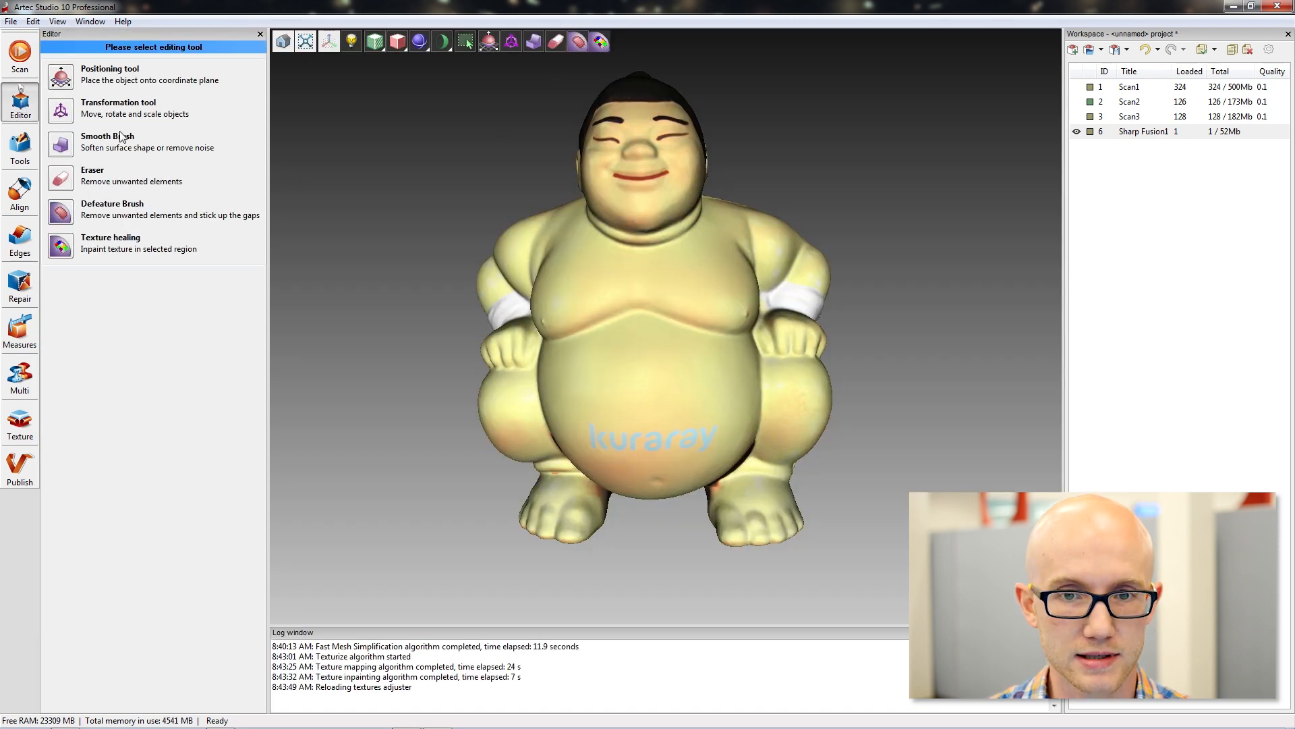
left_click_drag(481, 257, 443, 270)
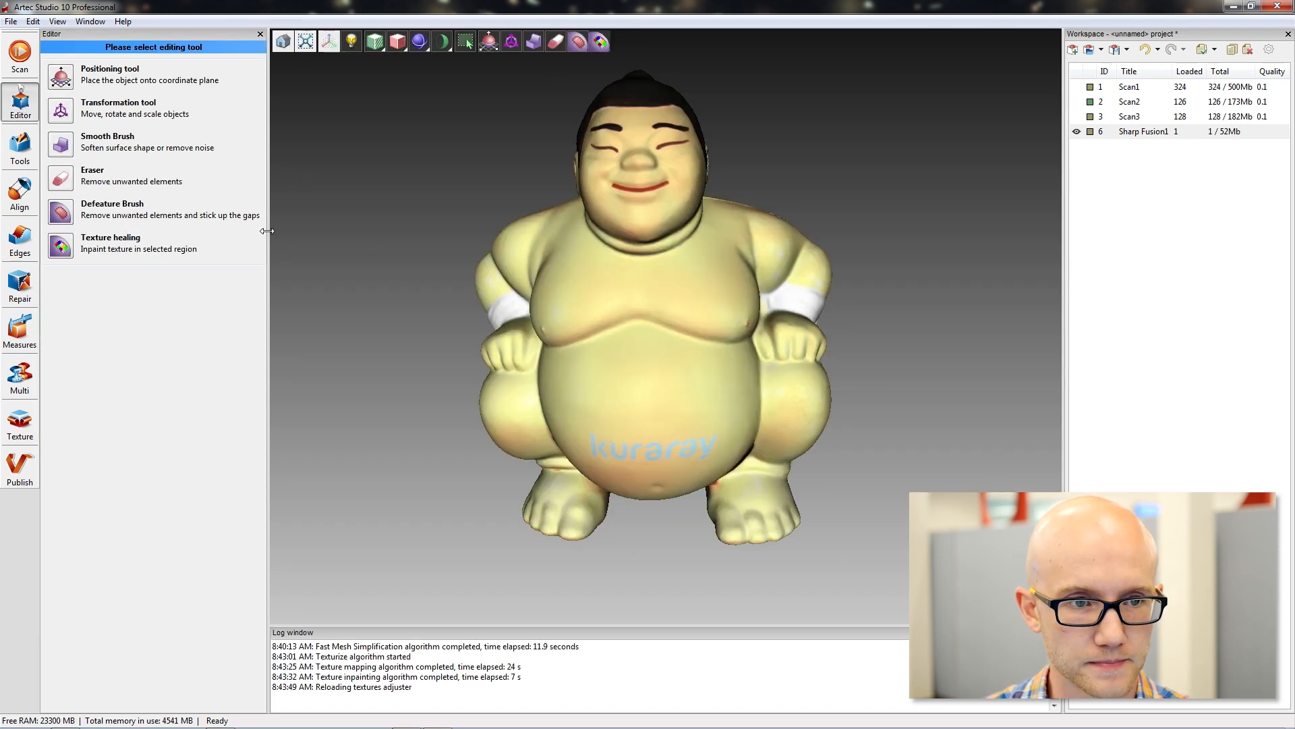
left_click(62, 247)
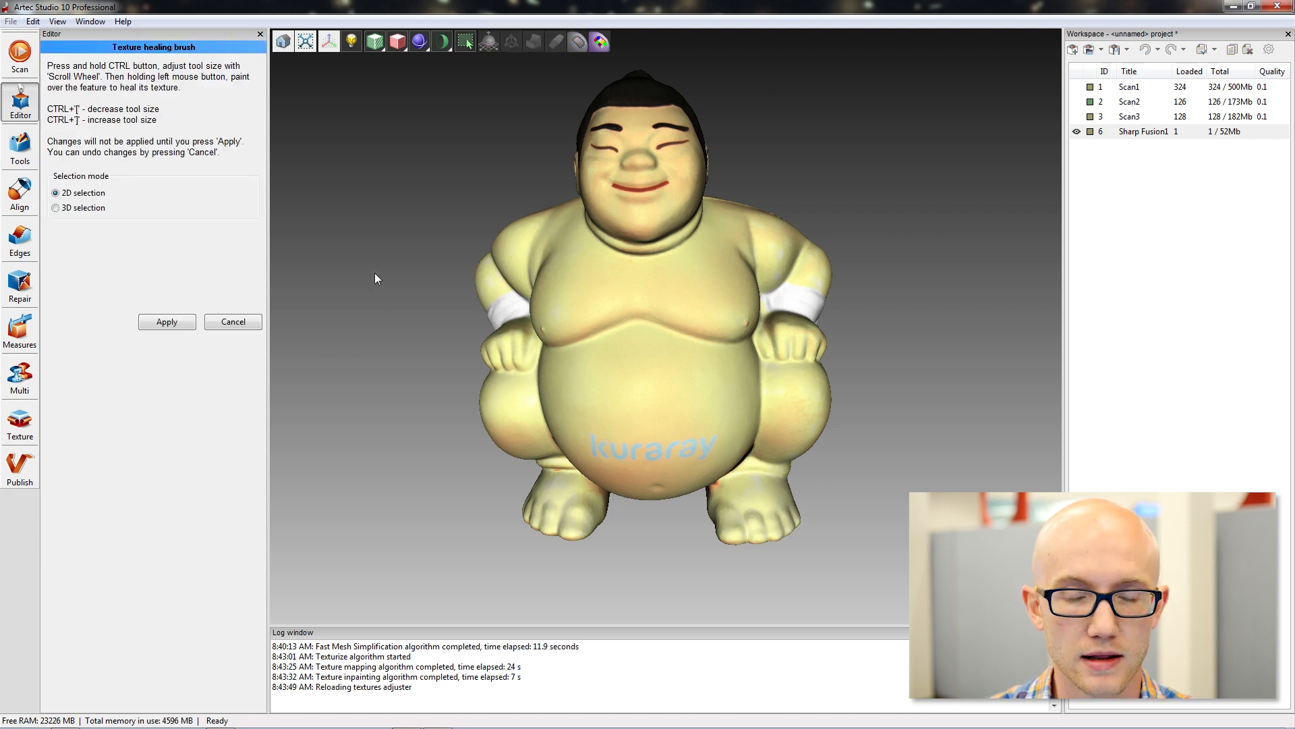
left_click(56, 208)
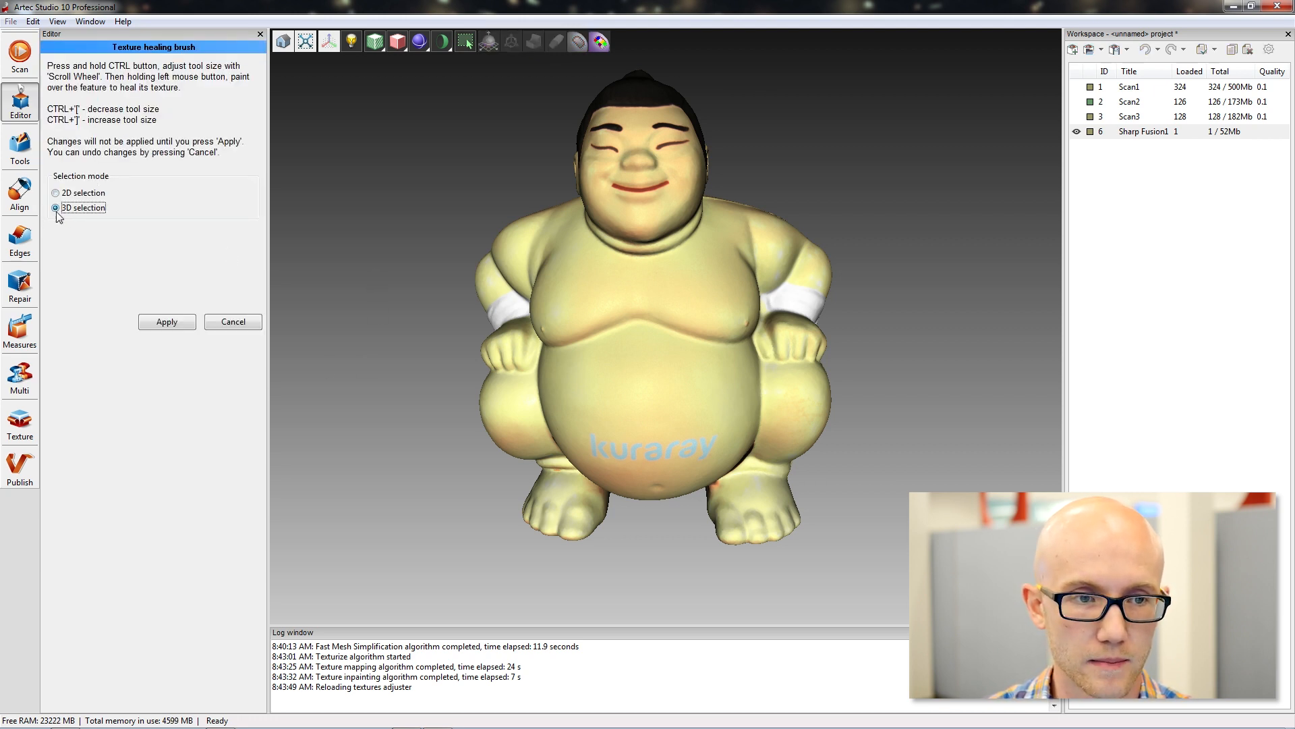
Paint over the kuraray lettering on the belly with the Texture healing brush and check the healed area.
scroll(449, 382, "up", 3)
middle_click_drag(544, 421, 523, 364)
left_click_drag(521, 337, 648, 364)
scroll(568, 339, "down", 5, "ctrl")
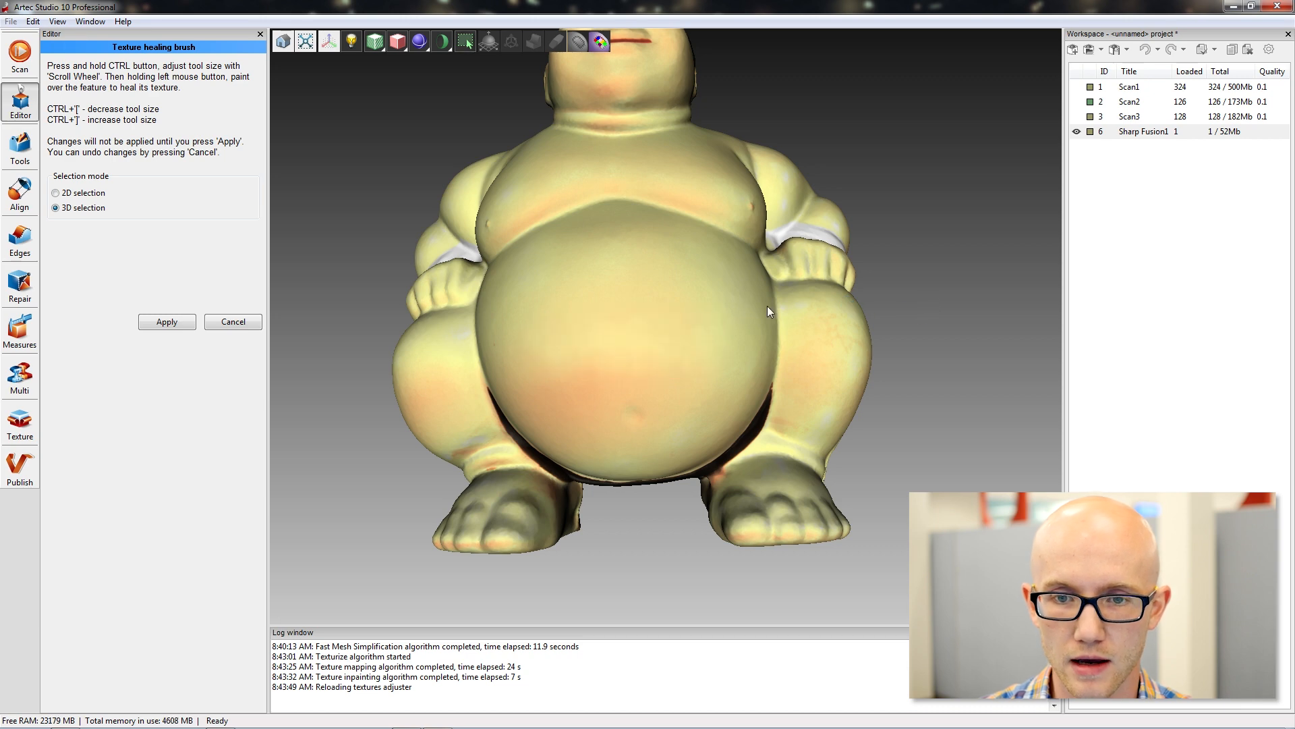
left_click_drag(884, 442, 644, 400)
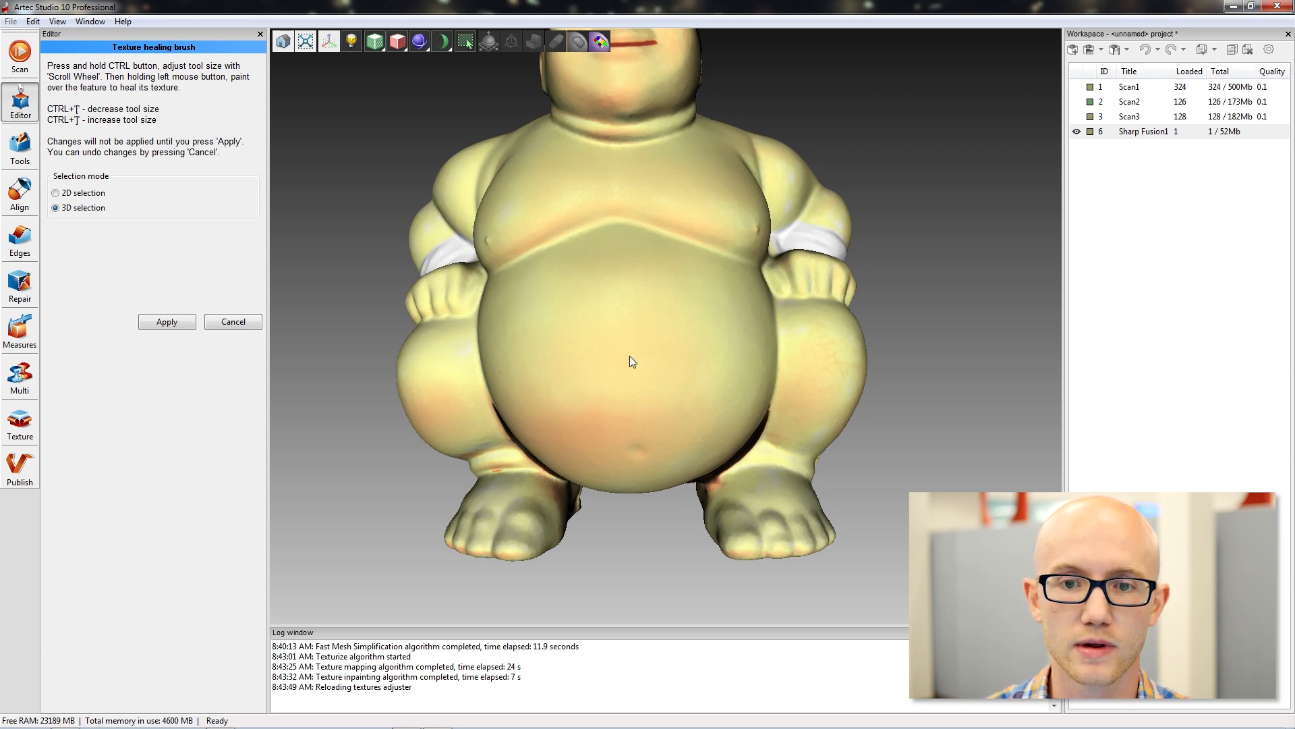
left_click_drag(875, 323, 786, 202)
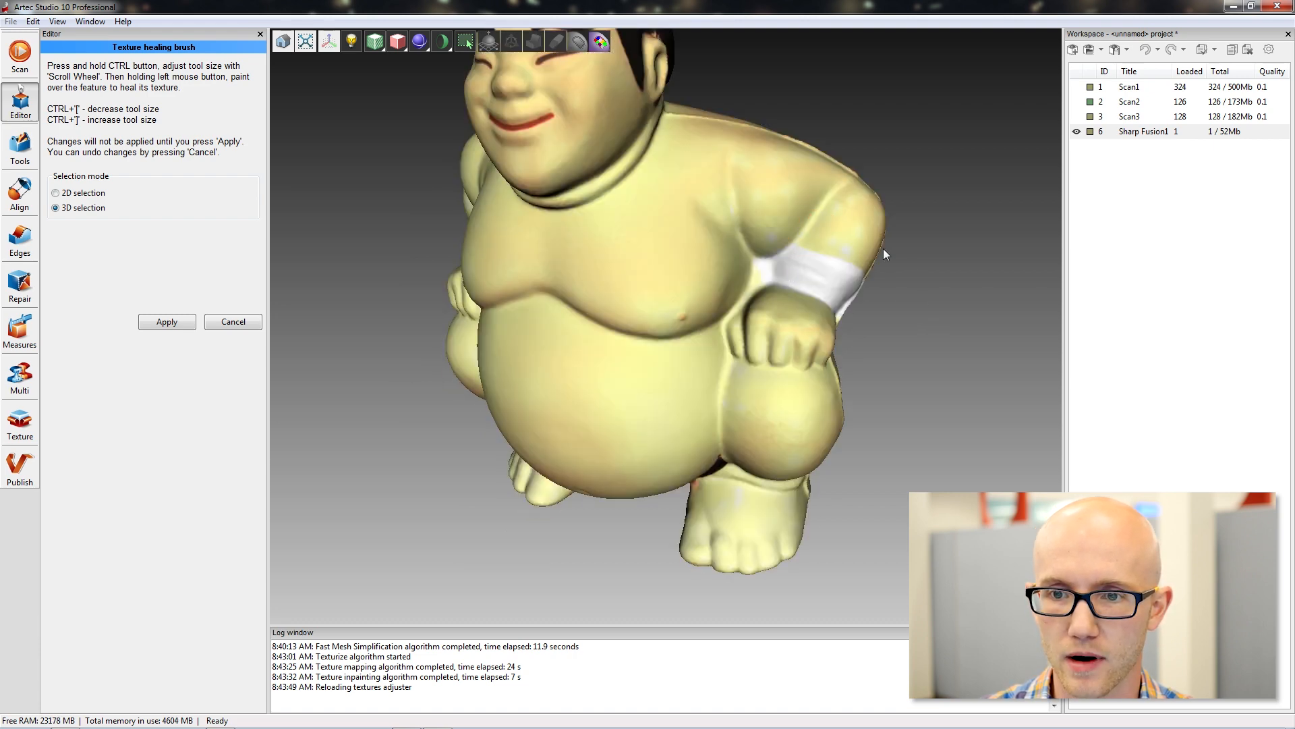
Check the healed texture around the figurine's arms, back and front, and apply the Texture healing changes.
left_click_drag(884, 249, 873, 293)
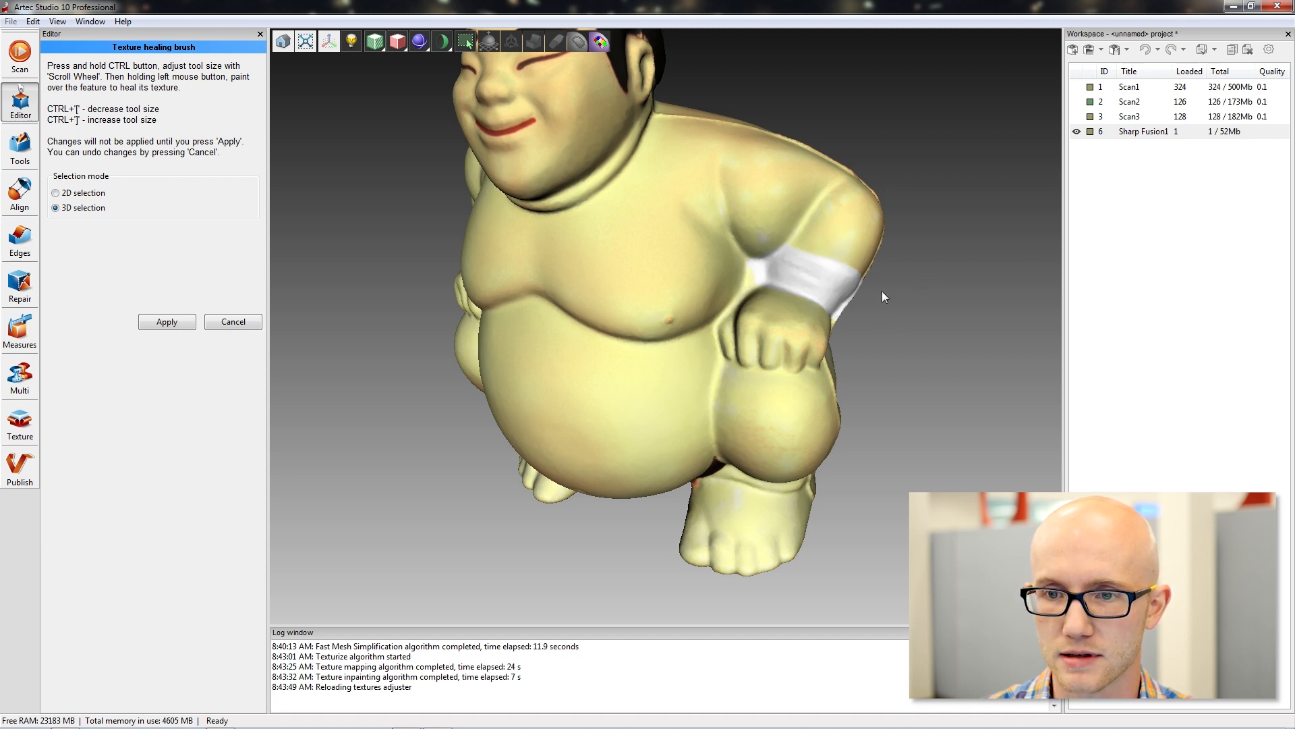
left_click_drag(875, 221, 876, 249)
mouse_move(540, 248)
left_mouse_down()
mouse_move(796, 379)
mouse_move(928, 346)
mouse_move(647, 297)
mouse_move(693, 265)
mouse_move(742, 351)
left_mouse_up()
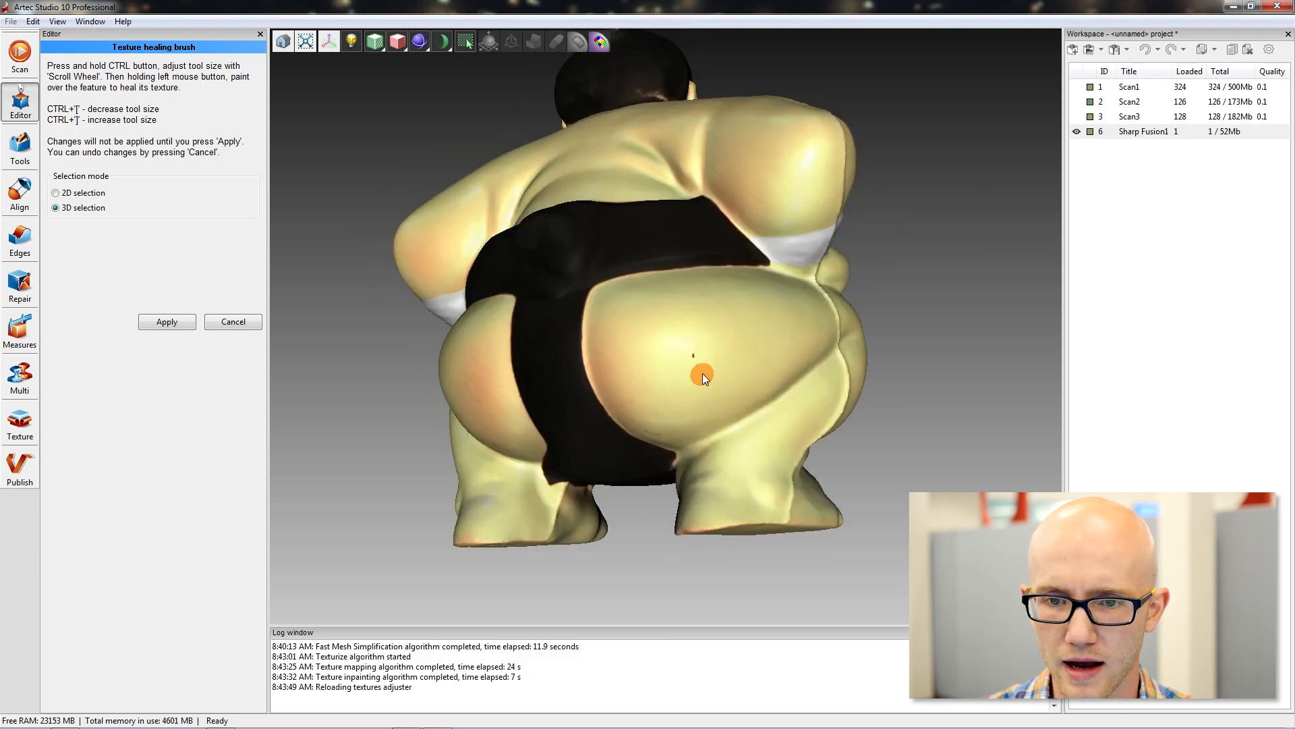
mouse_move(911, 258)
left_mouse_down()
mouse_move(916, 333)
mouse_move(854, 353)
mouse_move(972, 307)
left_mouse_up()
mouse_move(470, 261)
left_mouse_down()
mouse_move(569, 193)
mouse_move(734, 274)
mouse_move(529, 158)
mouse_move(593, 278)
mouse_move(881, 201)
mouse_move(803, 201)
mouse_move(816, 244)
mouse_move(562, 244)
left_mouse_up()
left_click(177, 320)
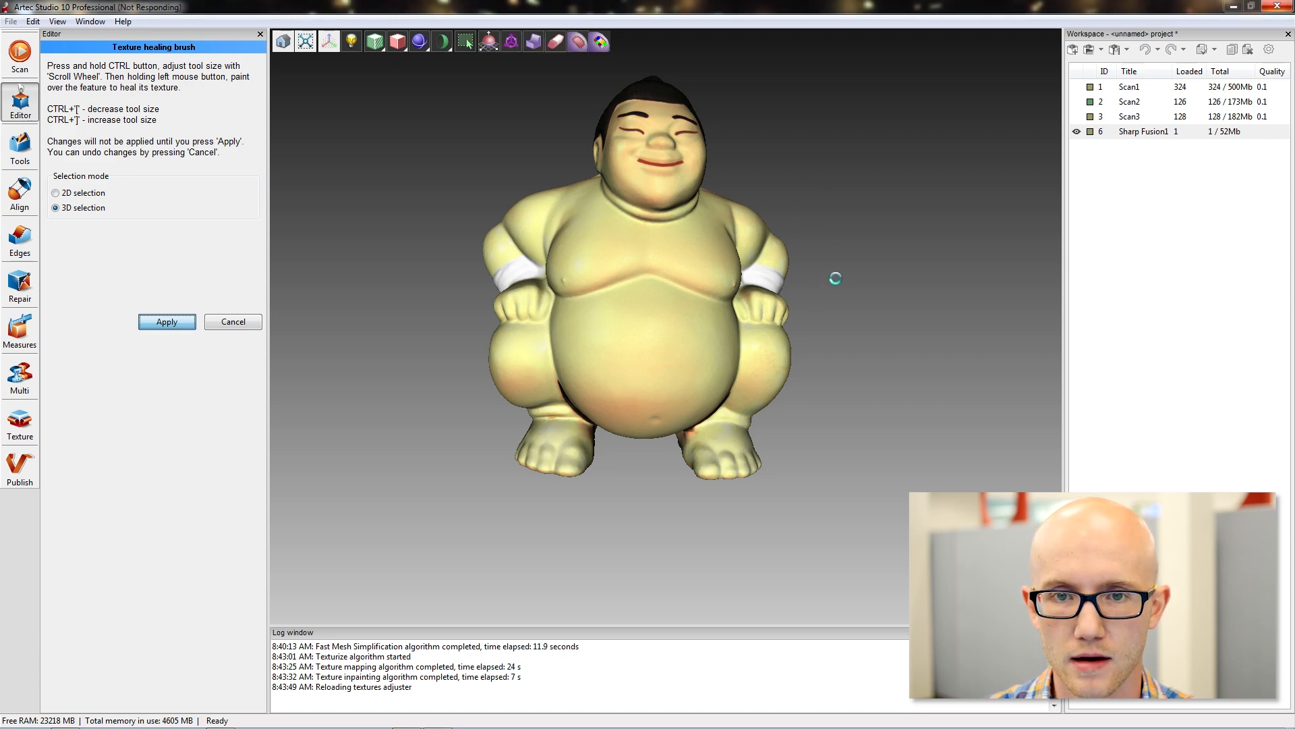
left_click_drag(856, 224, 827, 398)
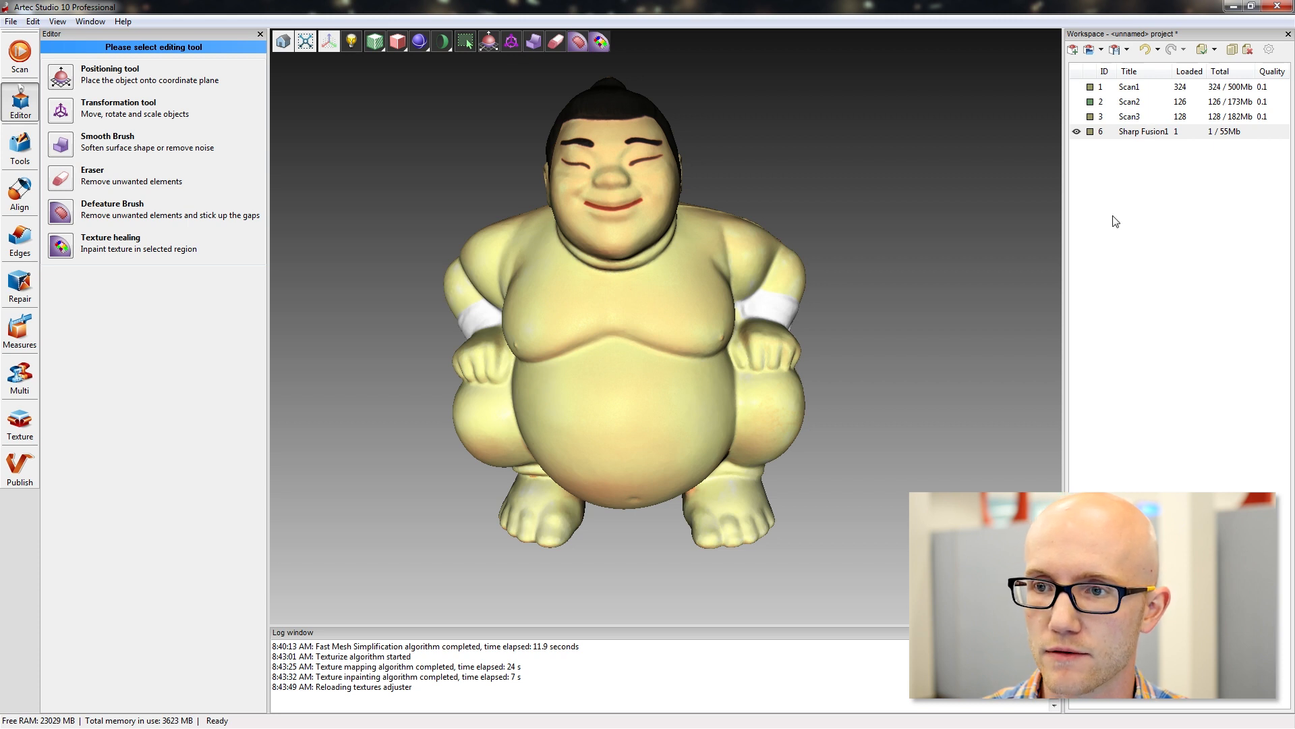
Start a mesh export of the Sharp Fusion1 model with jpg as the textures export format.
left_click(1140, 131)
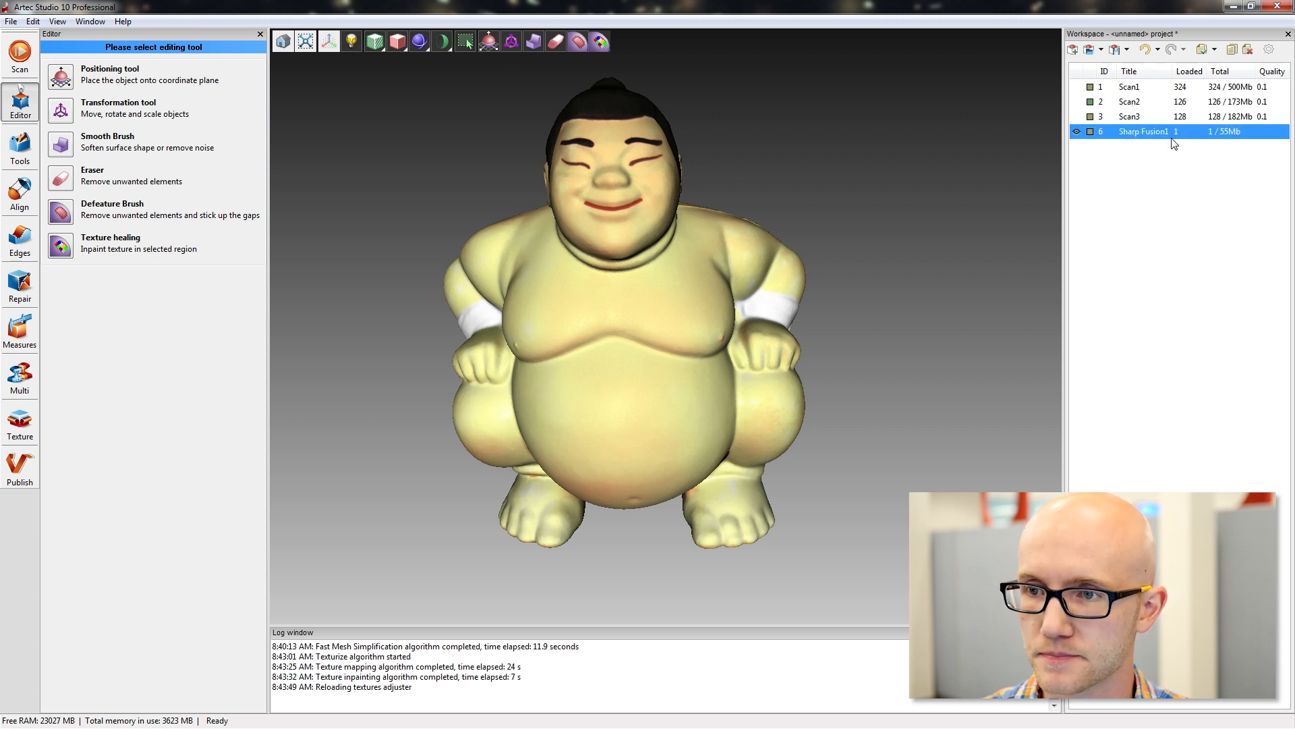
left_click(1108, 156)
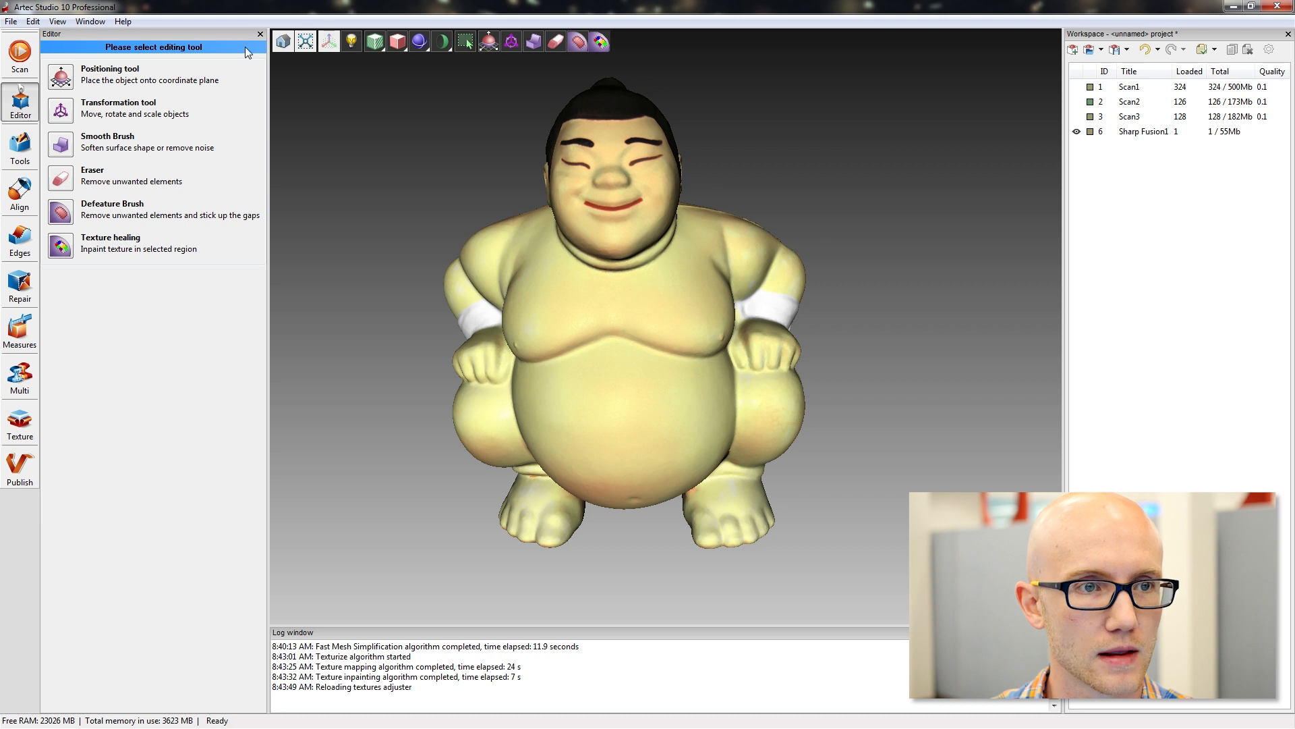
left_click(11, 22)
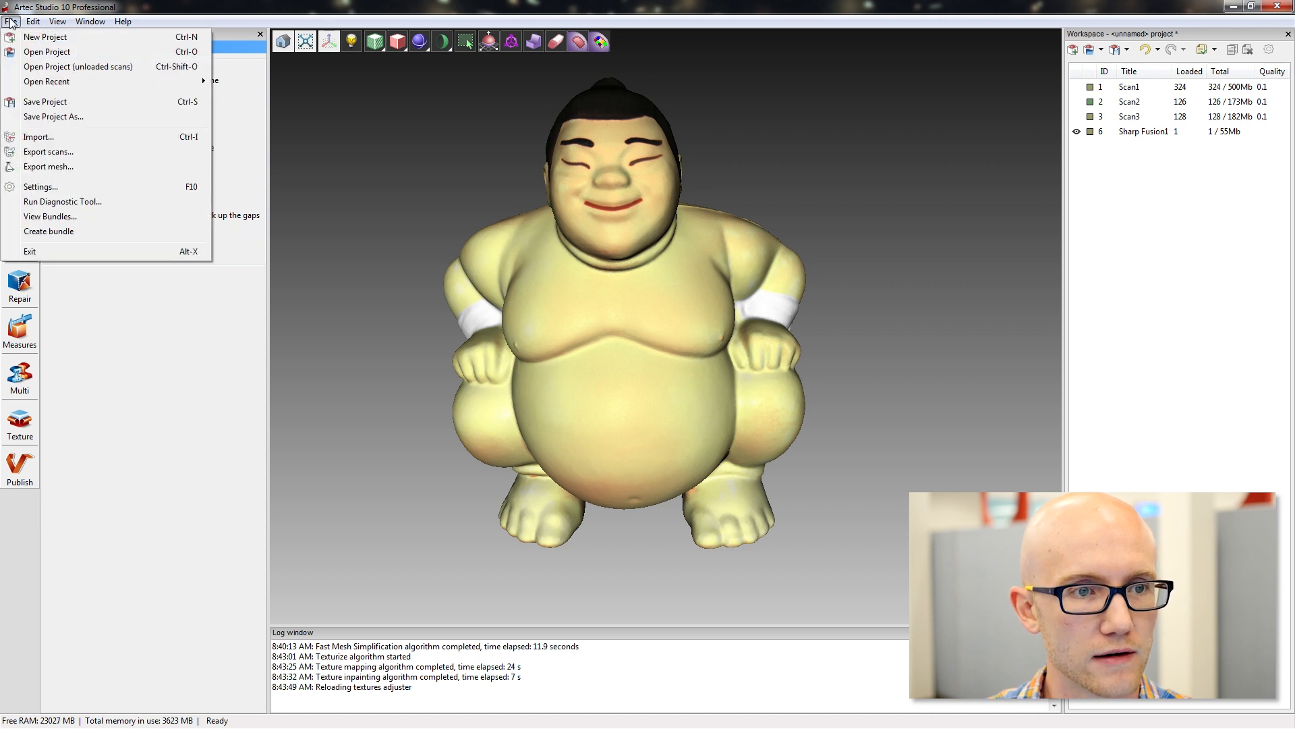
left_click(54, 174)
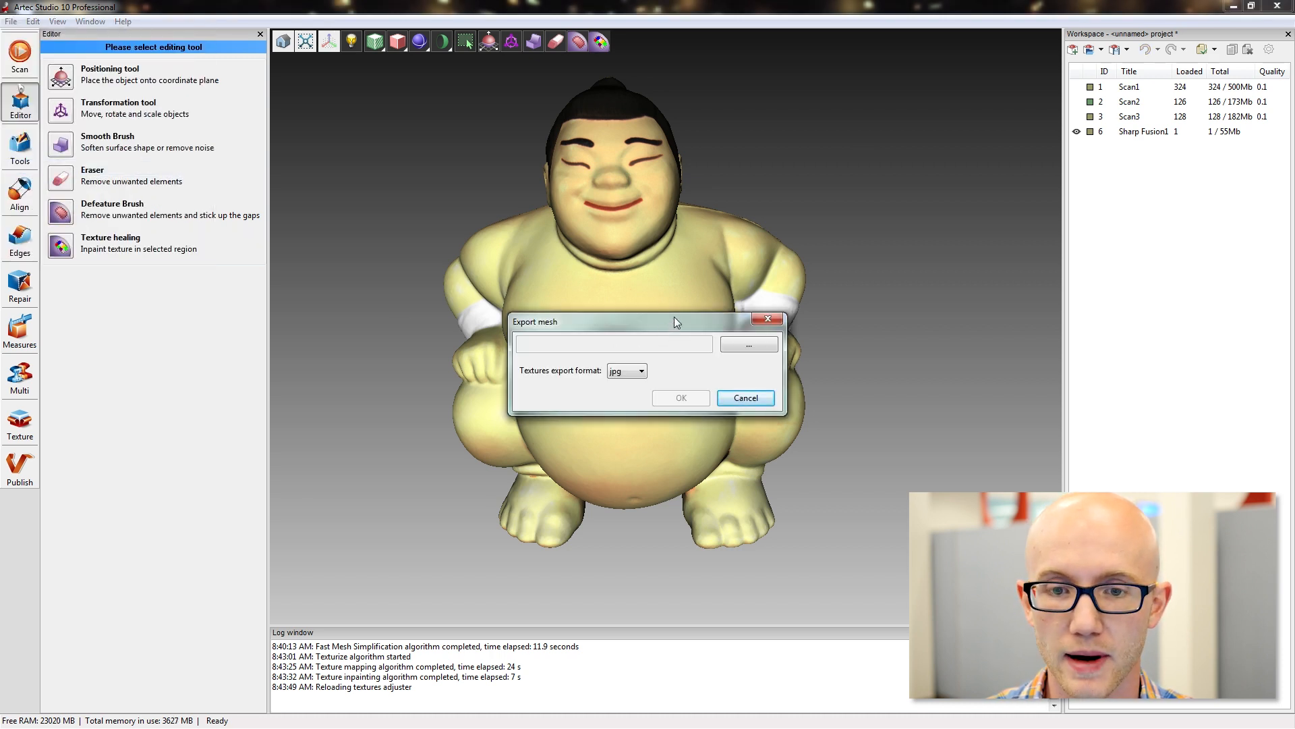
left_click(644, 371)
left_click(635, 385)
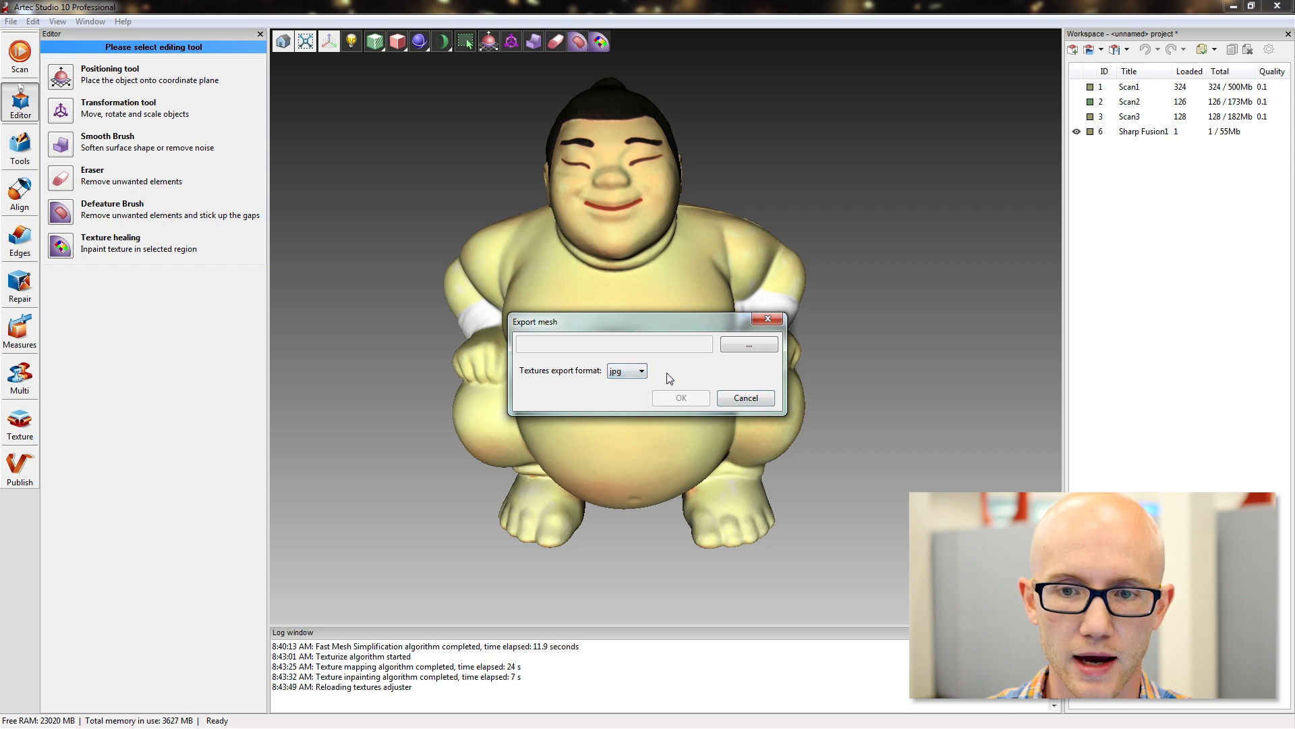
left_click(738, 345)
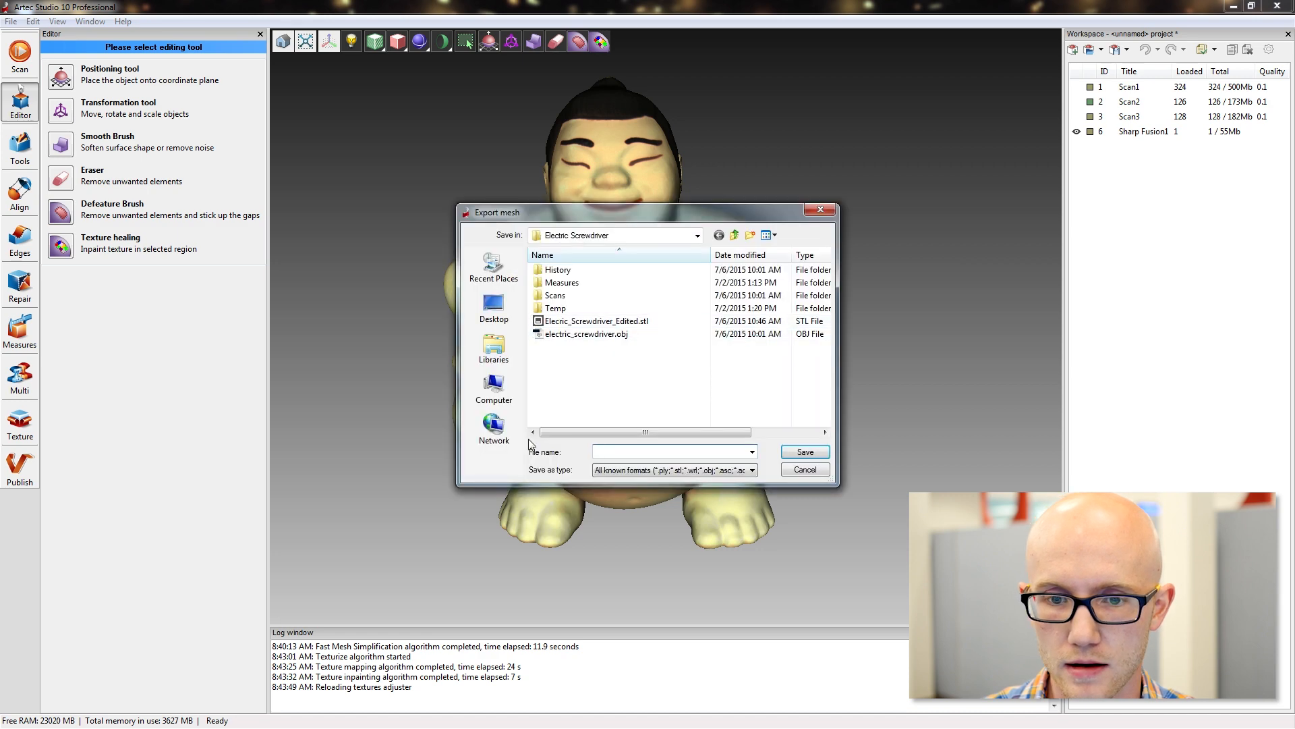
left_click(805, 470)
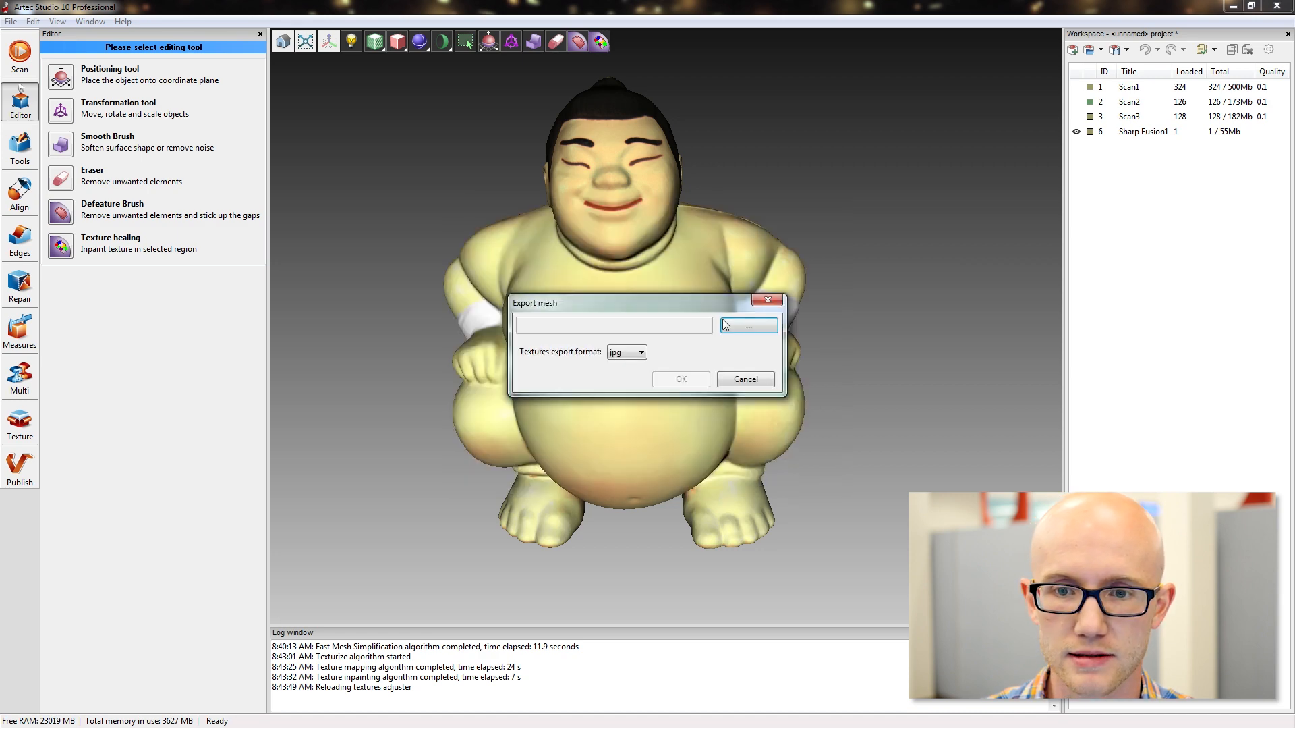
Choose the Desktop and the file name sumo for the mesh export, review the available file formats, and cancel the export.
left_click(761, 330)
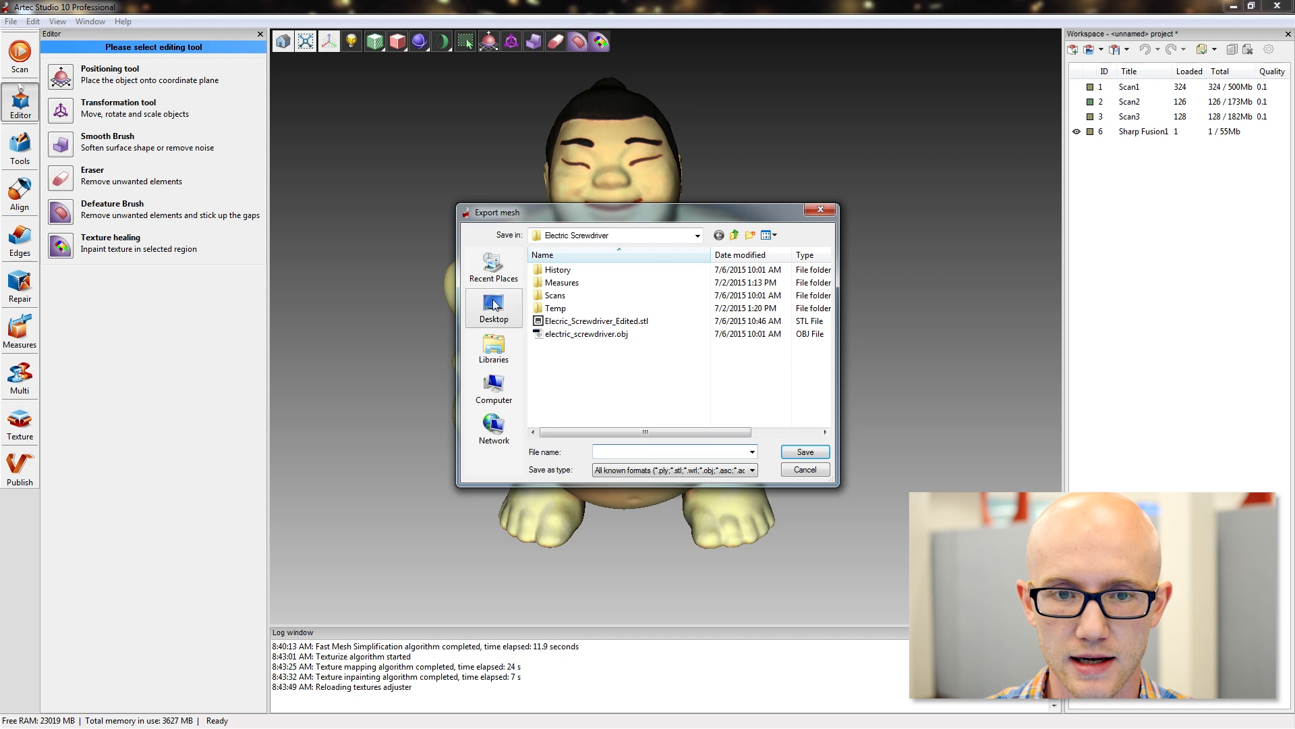
left_click(493, 303)
left_click(623, 449)
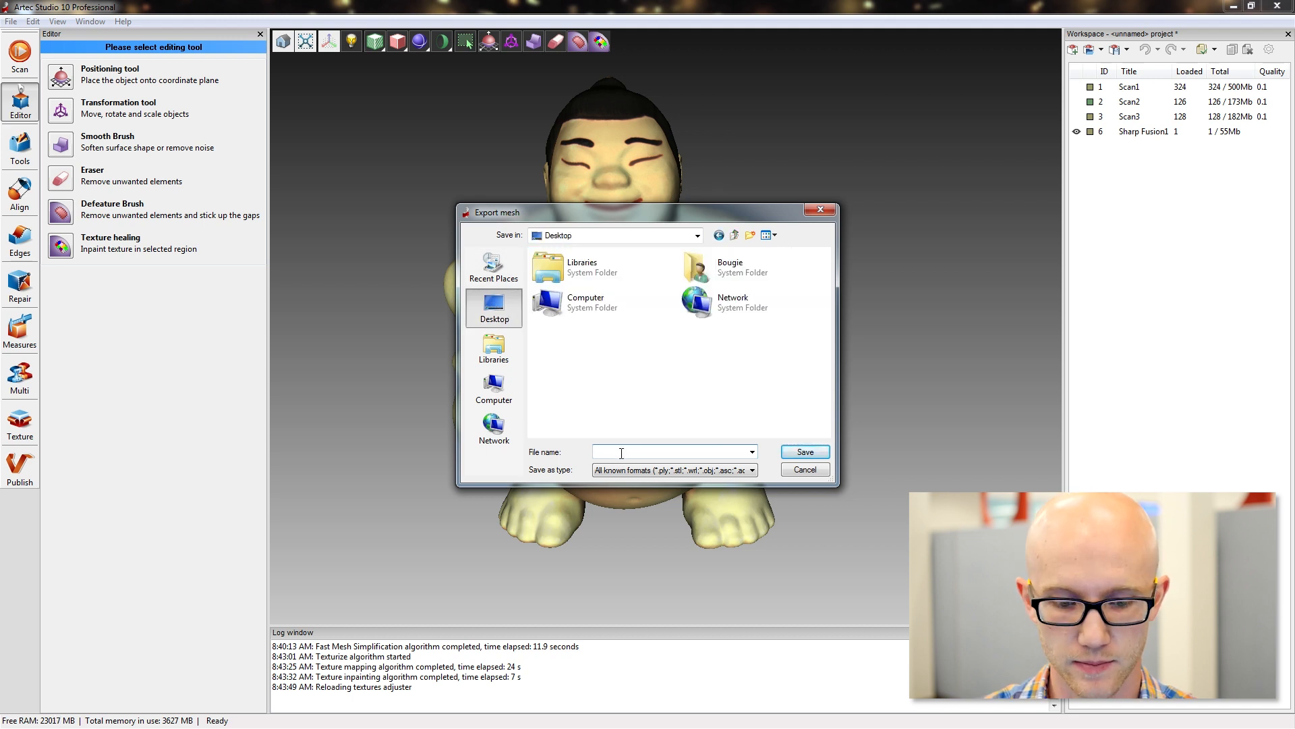
type("sumo")
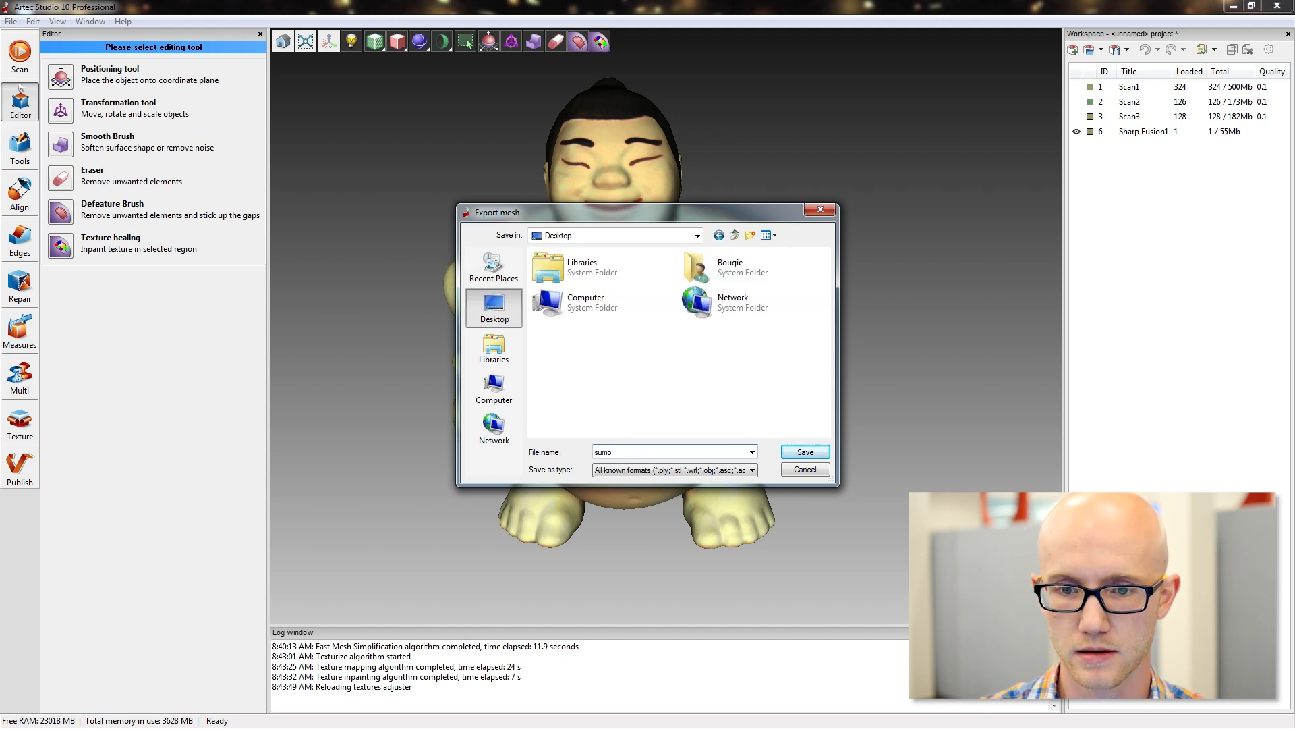
left_click(649, 470)
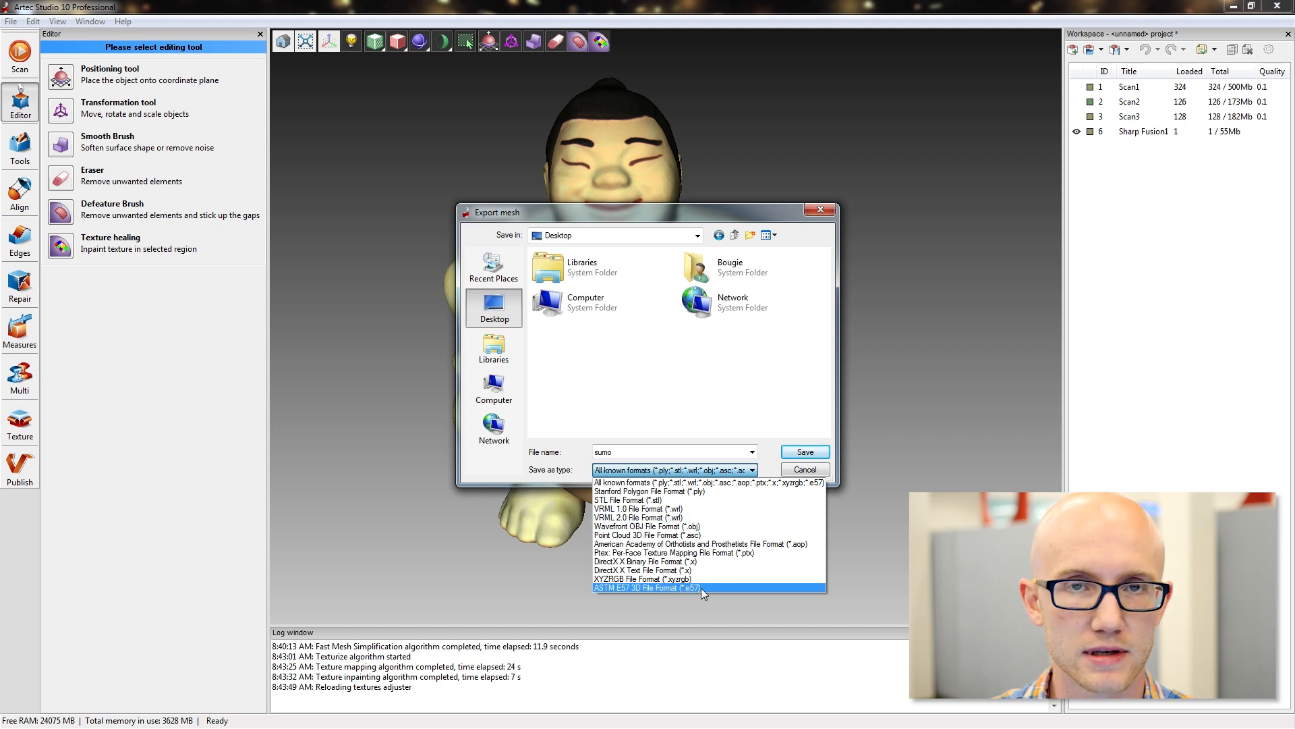
left_click(774, 414)
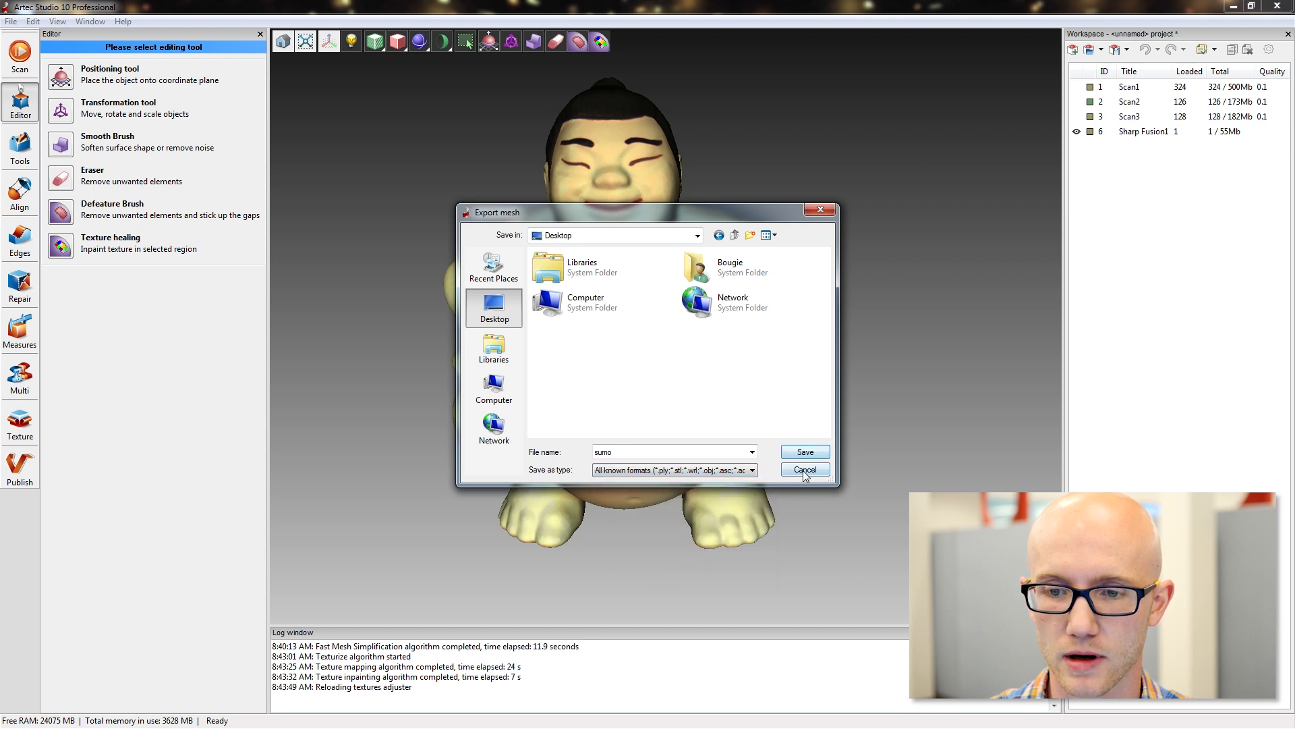
left_click(805, 451)
left_click(769, 379)
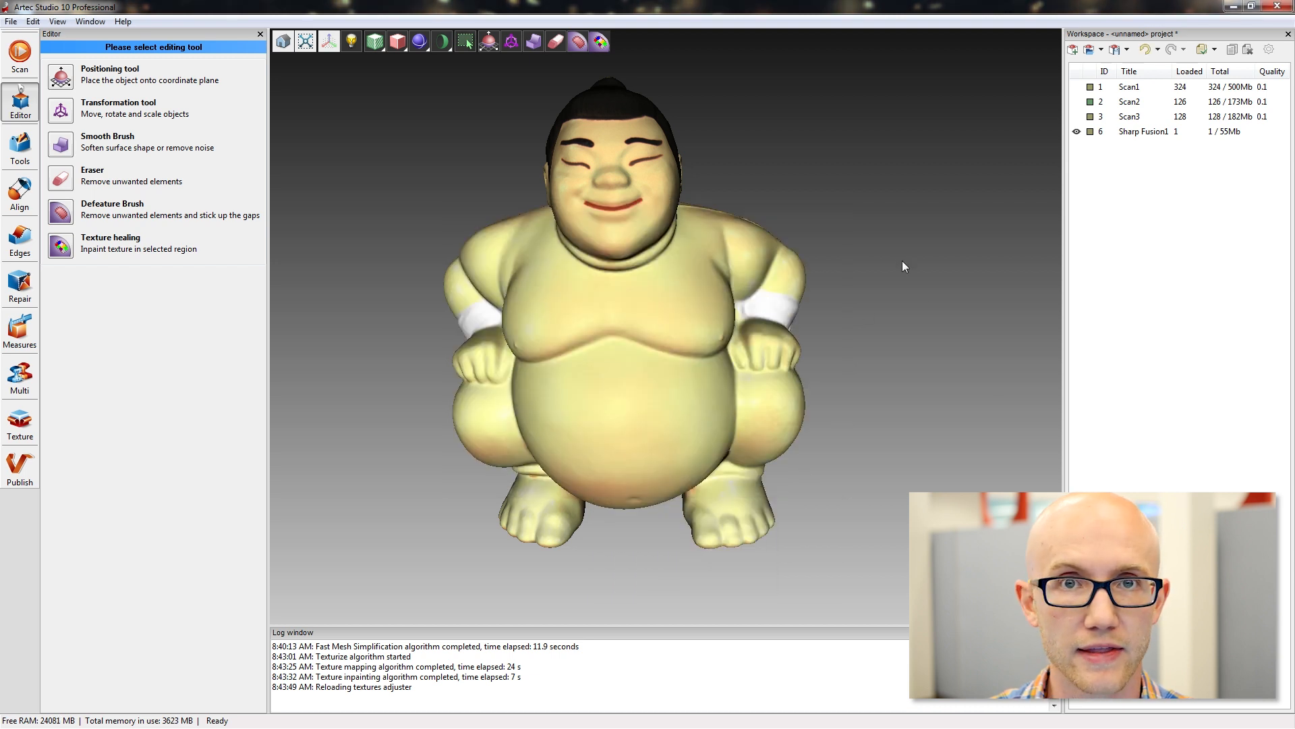